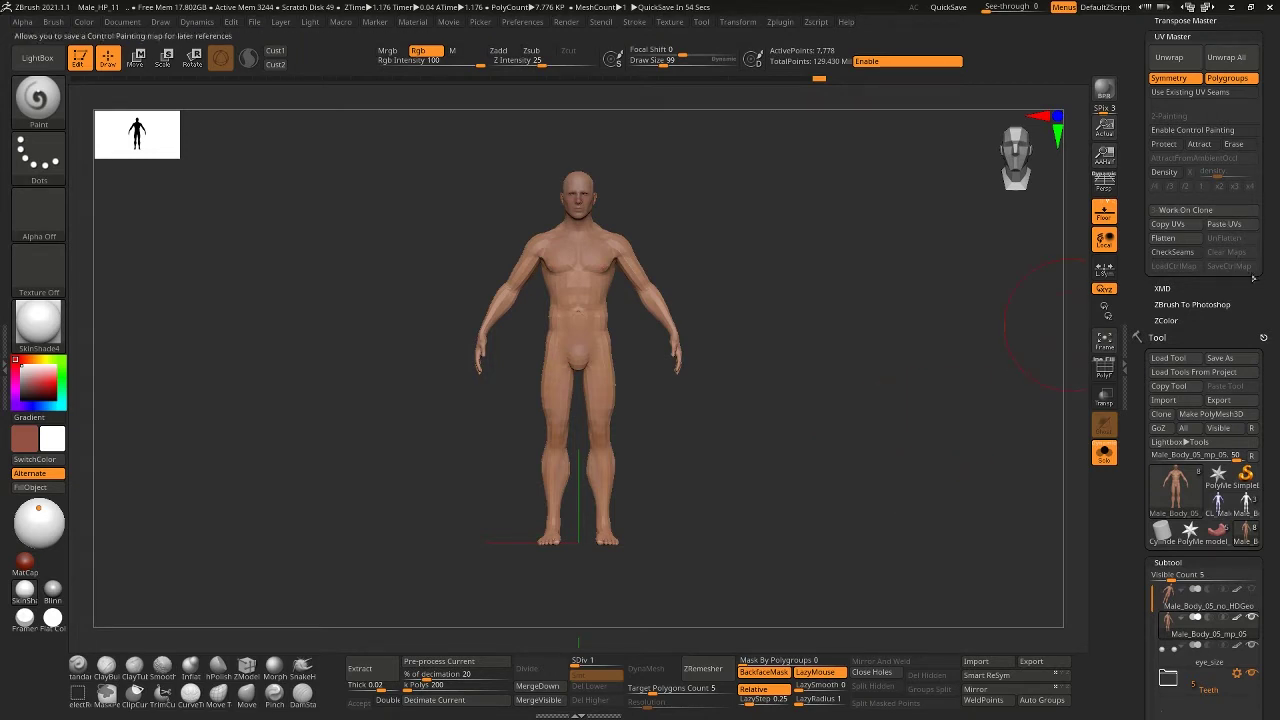
# Switch to the CL_Male_Body_05_mp_04 tool and view the painted body clone from the side and front
pyautogui.scroll(5, 1267, 337)
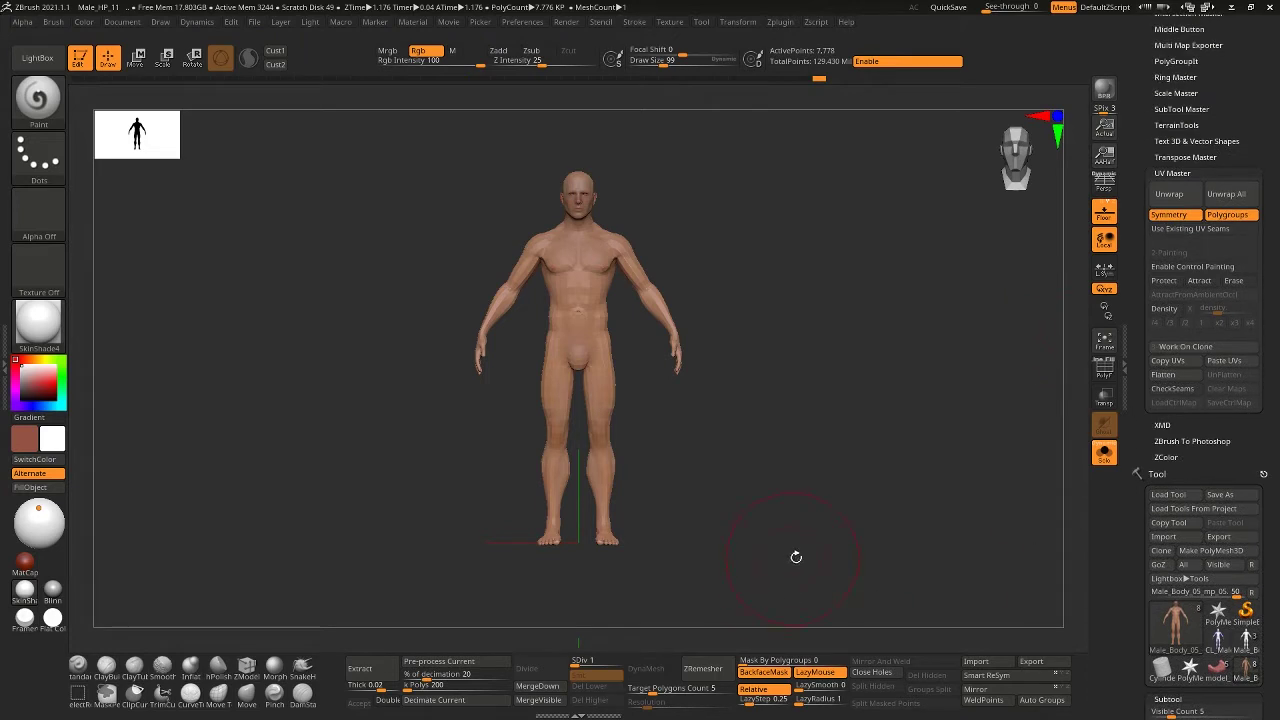
pyautogui.keyDown('alt'); pyautogui.moveTo(783, 528); pyautogui.dragTo(778, 494); pyautogui.keyUp('alt')
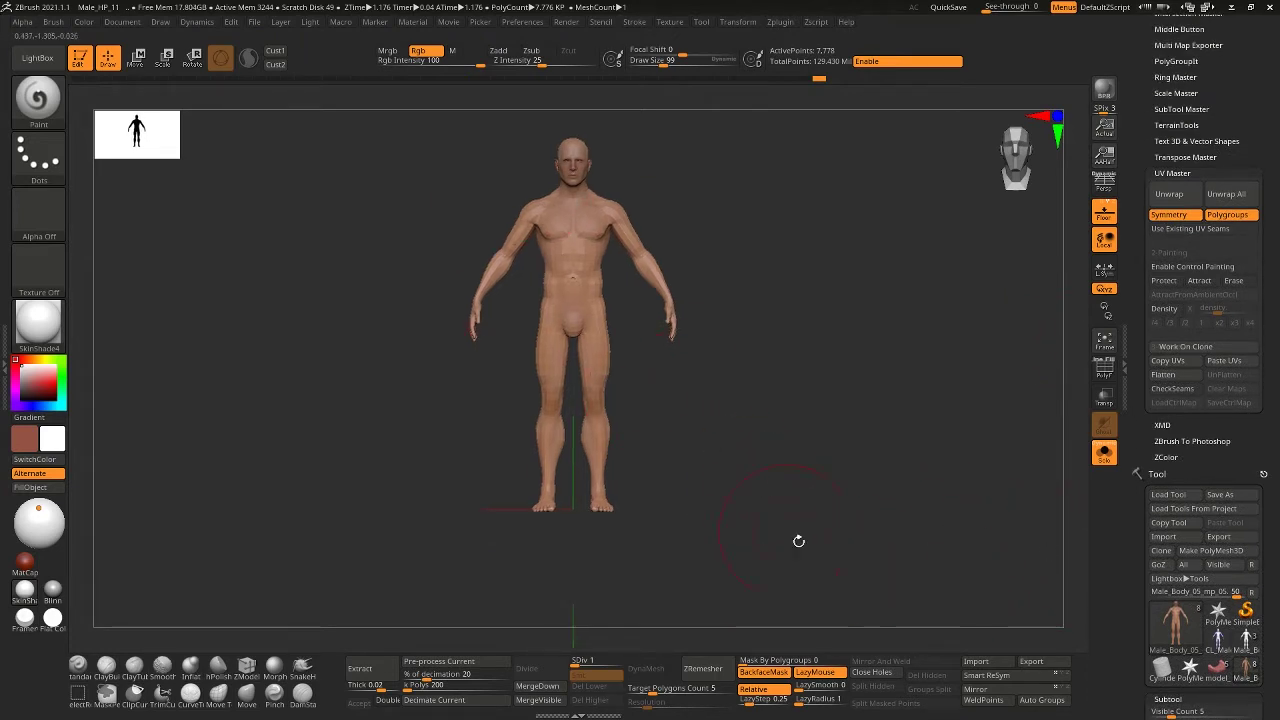
pyautogui.scroll(-1, 1208, 467)
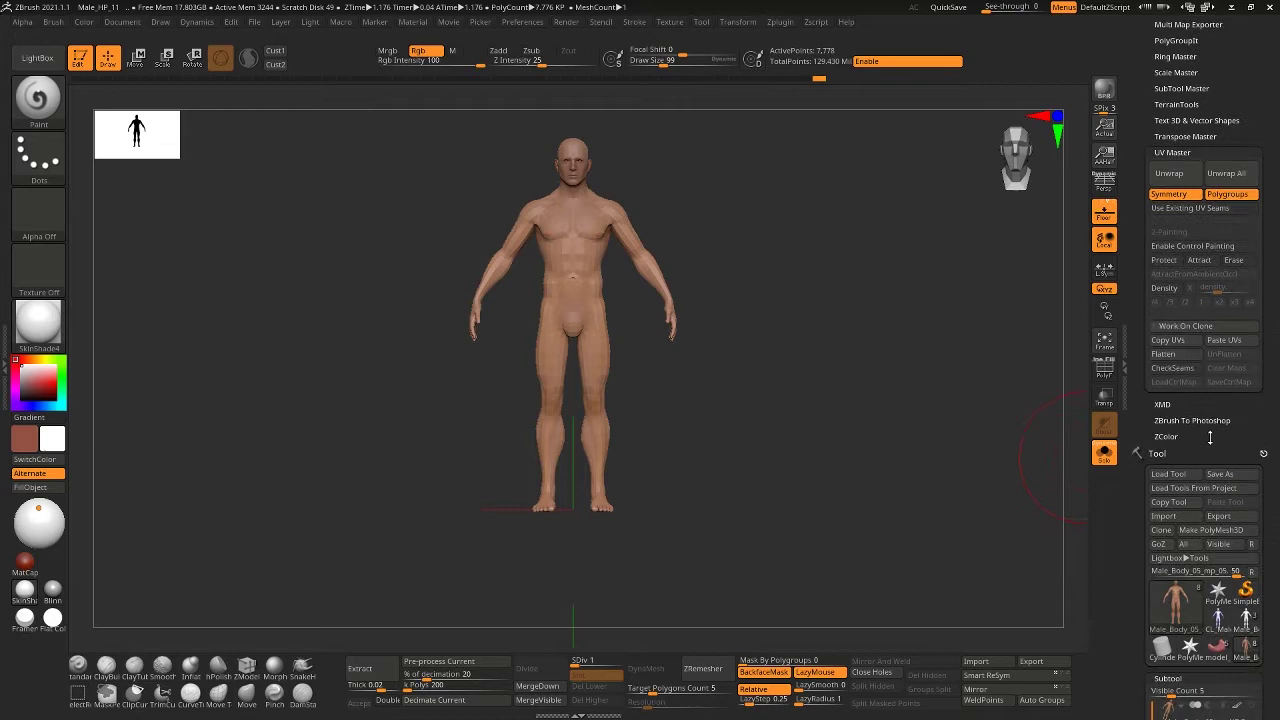
pyautogui.click(1216, 614)
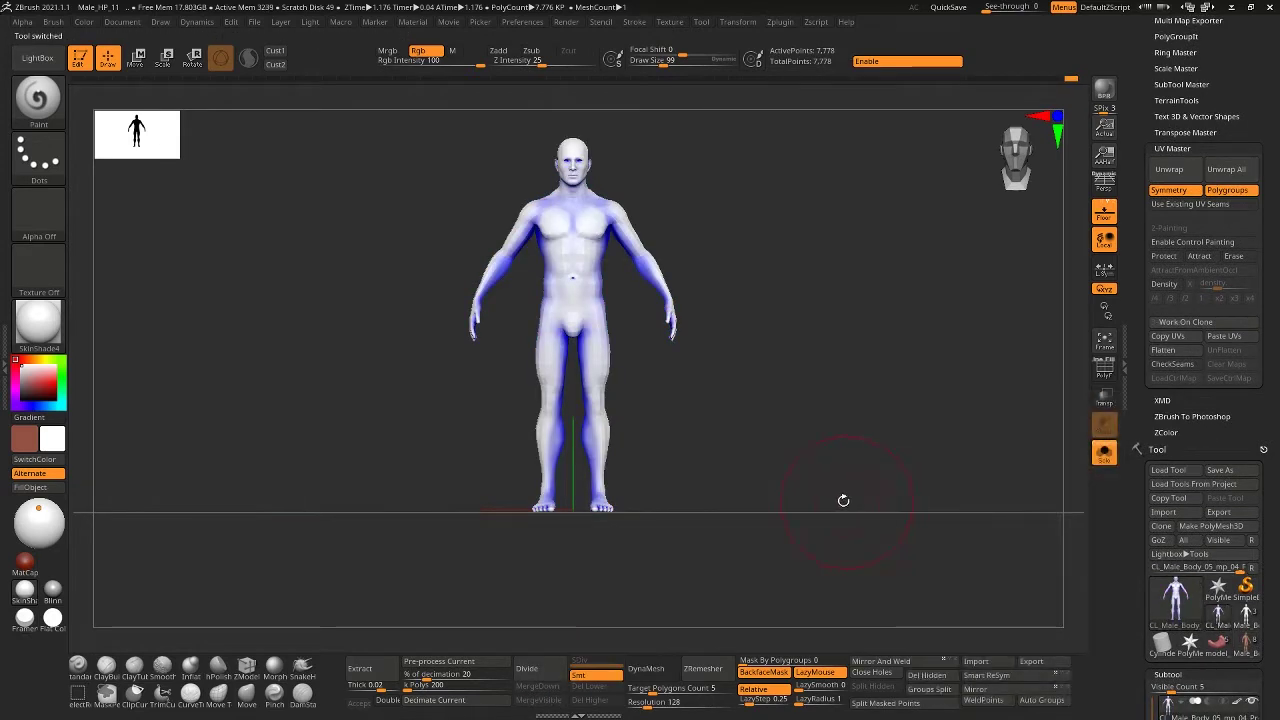
pyautogui.moveTo(751, 489); pyautogui.dragTo(804, 491)
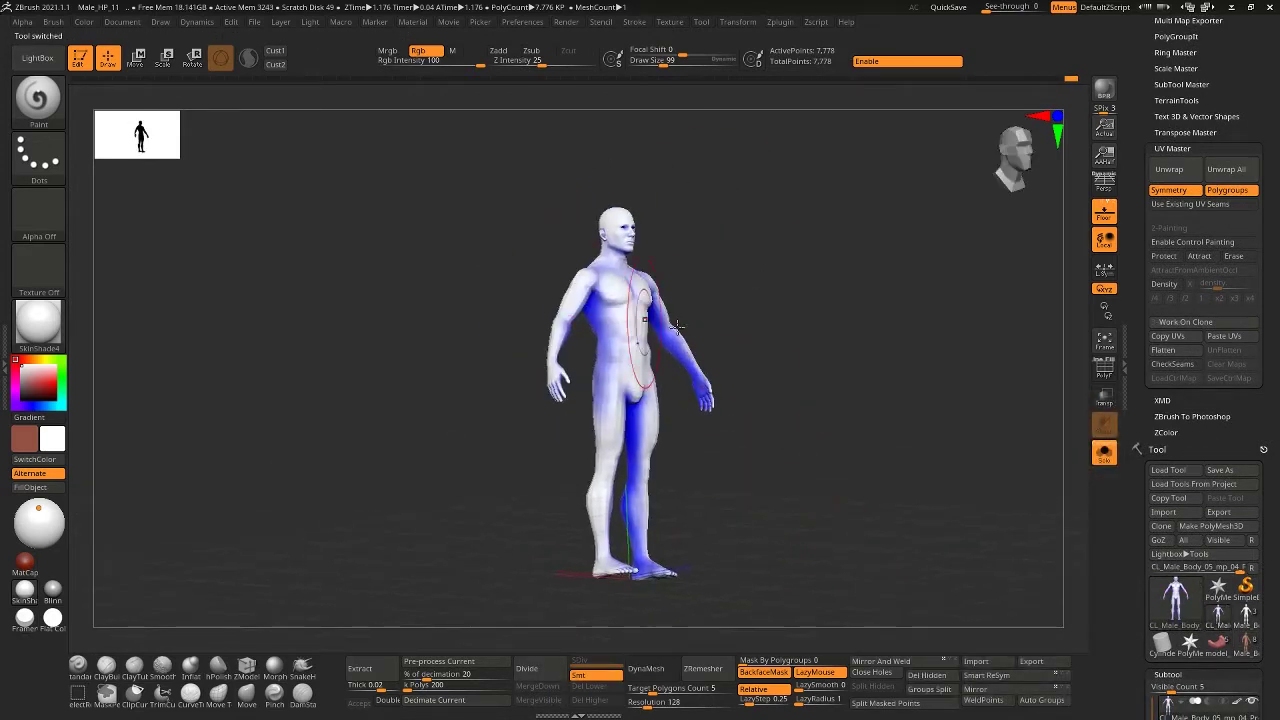
pyautogui.keyDown('shift'); pyautogui.moveTo(1012, 522); pyautogui.dragTo(960, 540); pyautogui.keyUp('shift')
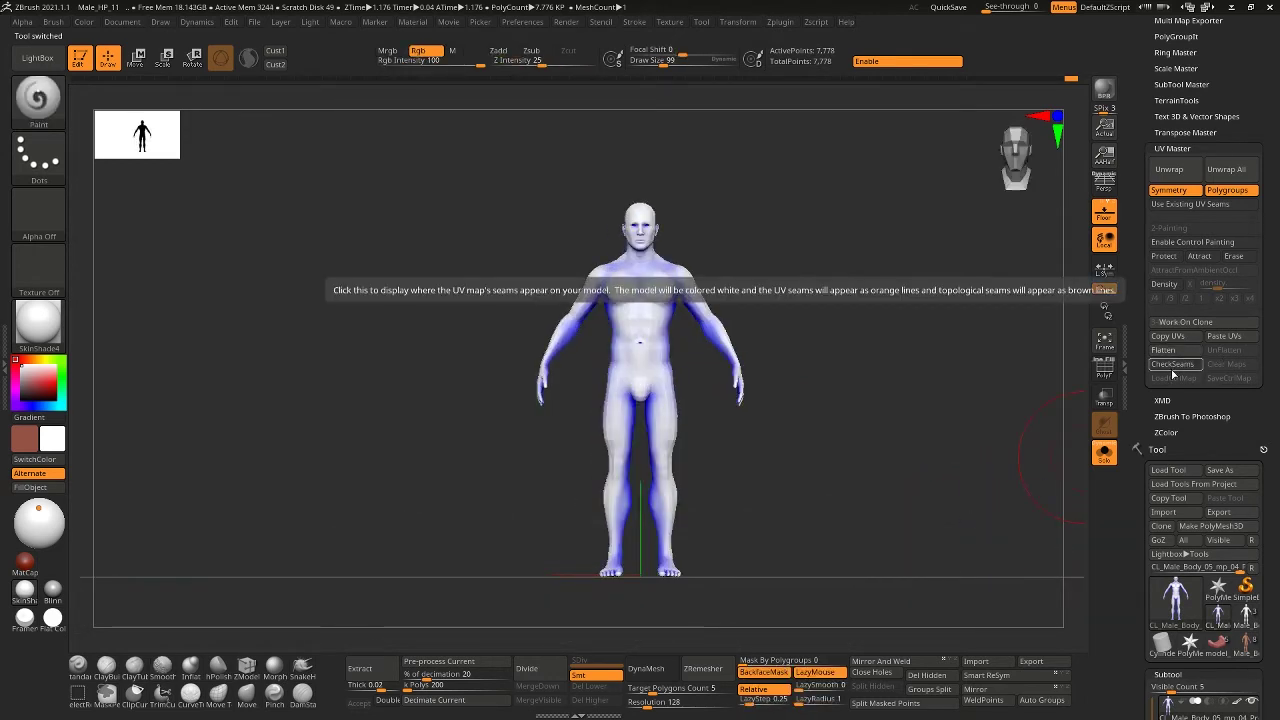
# Paste UVs onto the body clone, preview its layout flattened, and return to the 3D body
pyautogui.click(1172, 366)
pyautogui.click(1221, 338)
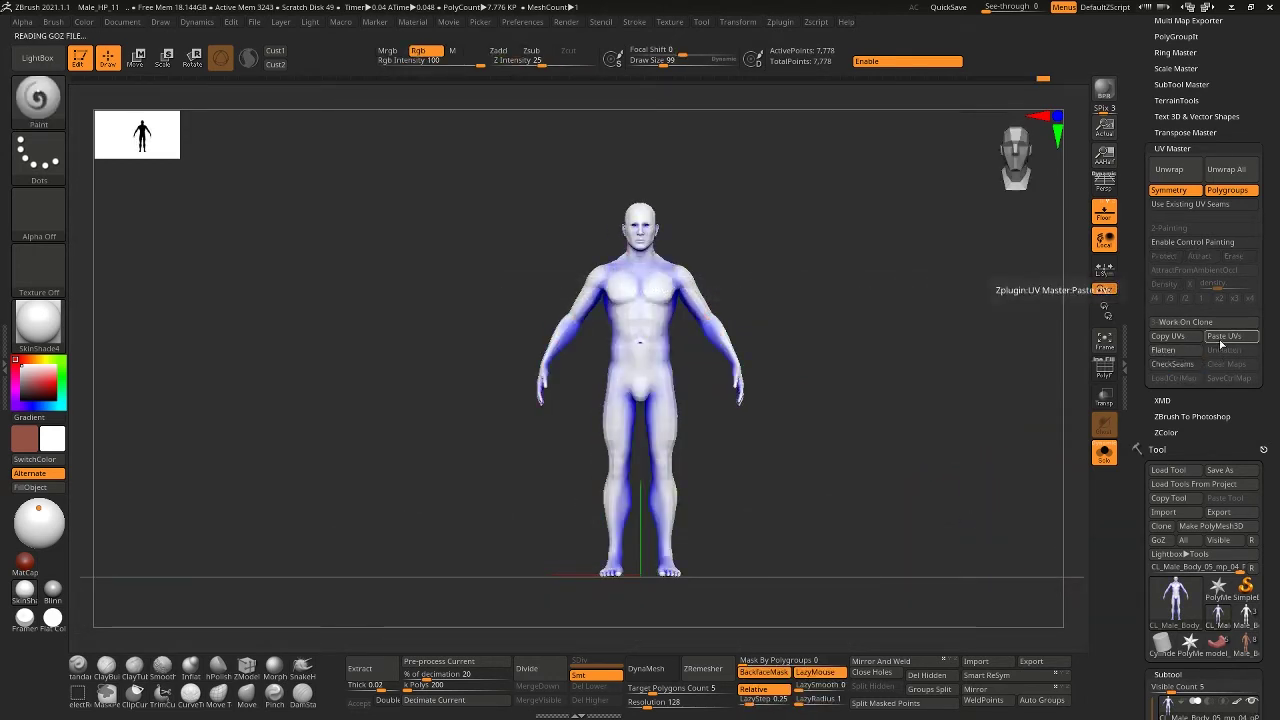
pyautogui.click(1163, 350)
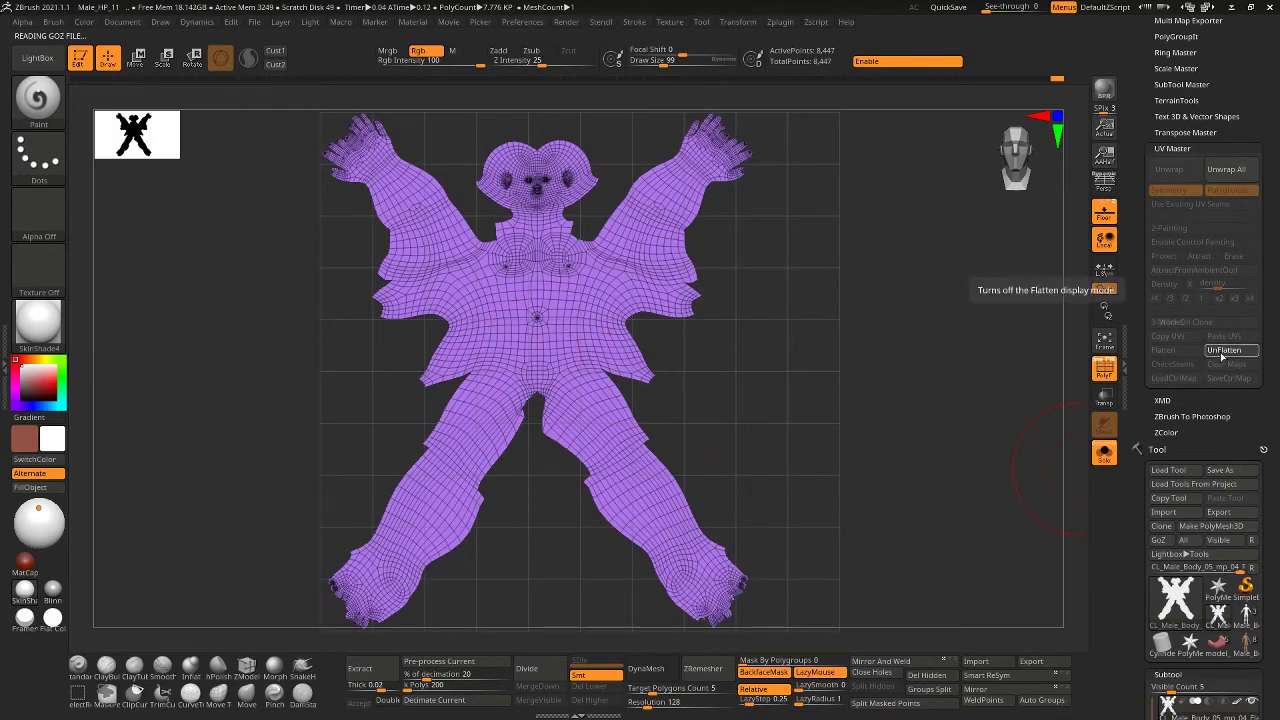
pyautogui.click(1224, 352)
# Switch to the Male_Body_05_face_udims tool and frame the whole body
pyautogui.moveTo(1270, 592); pyautogui.dragTo(1269, 493)
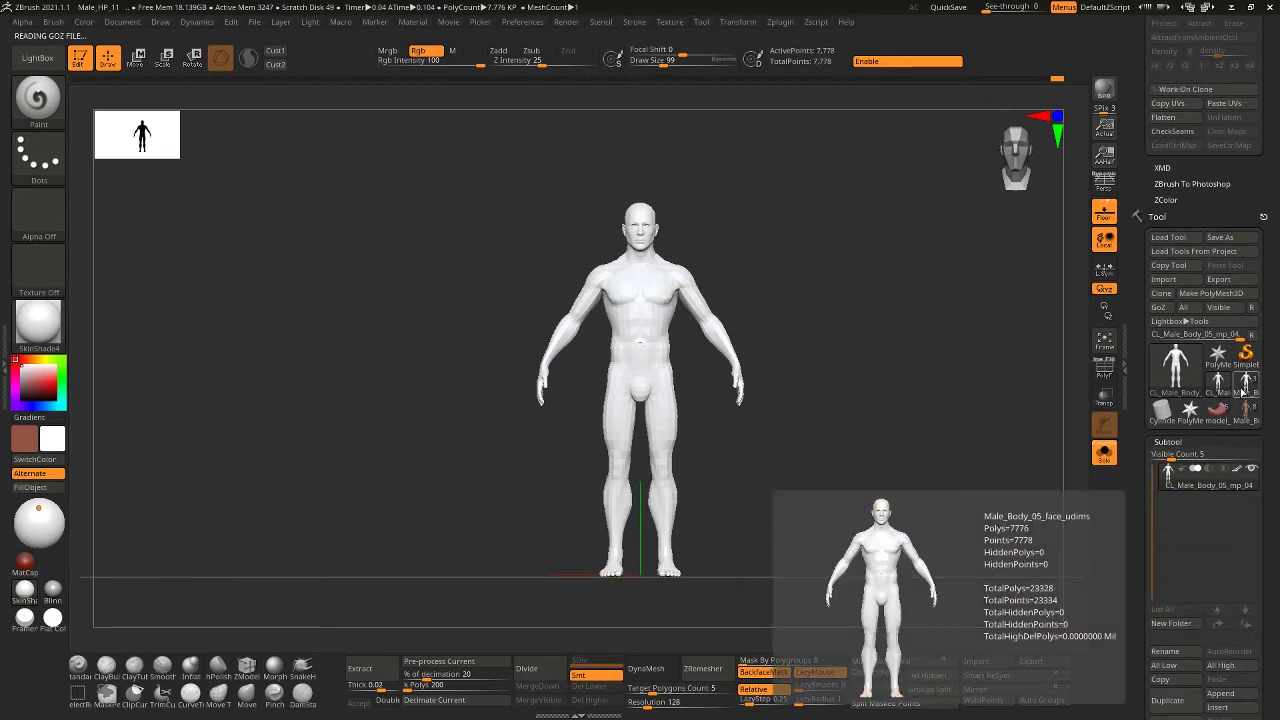
pyautogui.click(1245, 409)
pyautogui.press('f')
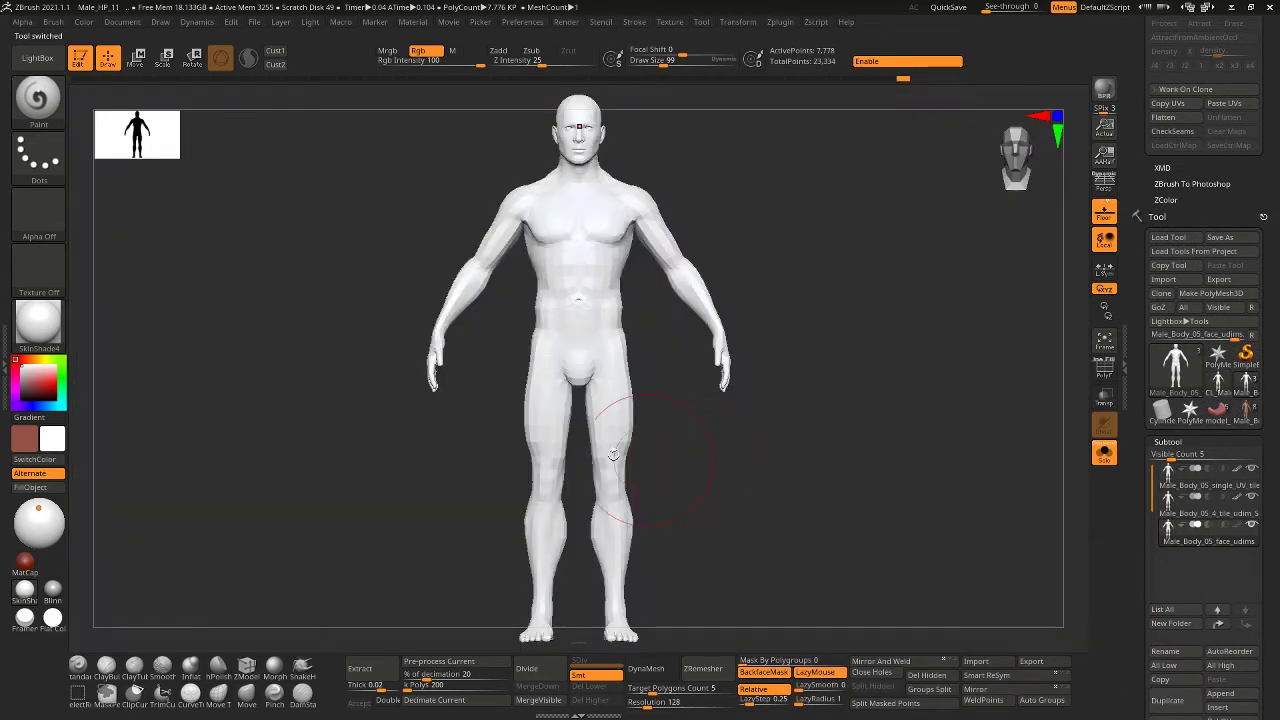
pyautogui.moveTo(829, 480)
pyautogui.keyDown('alt'); pyautogui.mouseDown()
pyautogui.moveTo(873, 466)
pyautogui.moveTo(815, 481)
pyautogui.moveTo(817, 469)
pyautogui.mouseUp(); pyautogui.keyUp('alt')
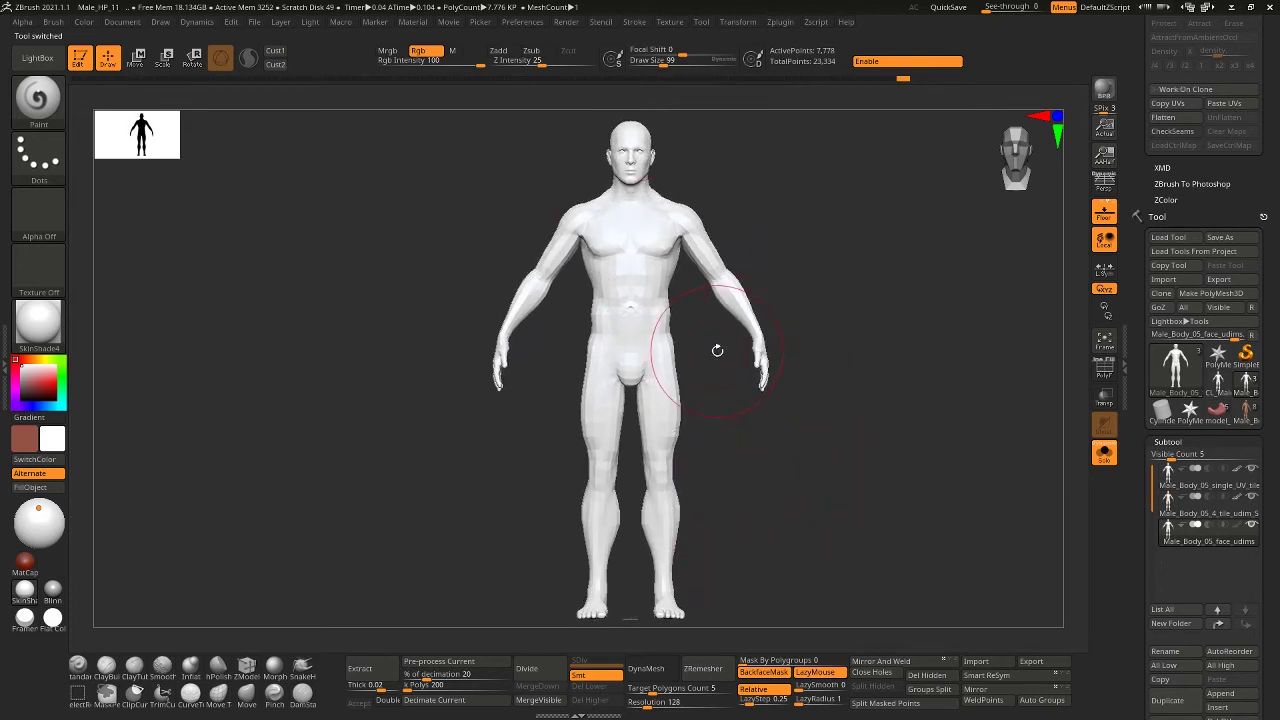
# Turn off Solo, select the Male_Body_05_single_UV_tile_oPP subtool, and isolate it with Solo
pyautogui.click(1105, 458)
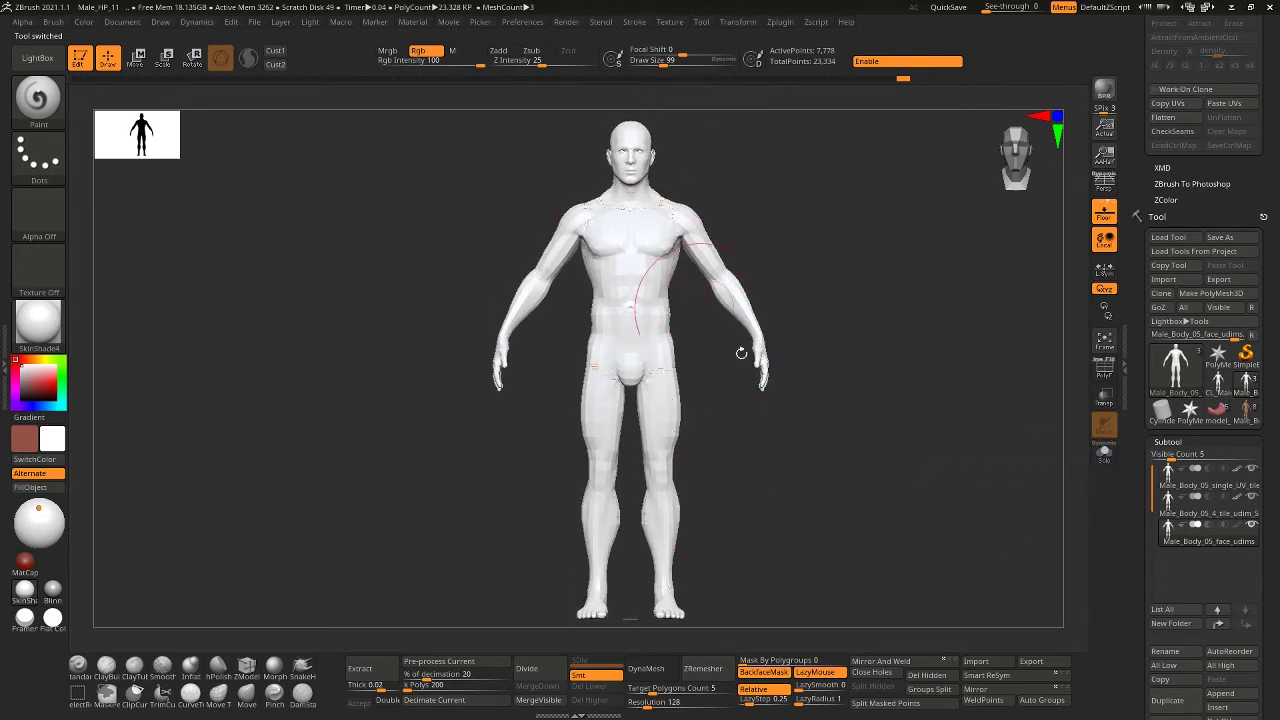
pyautogui.click(1180, 505)
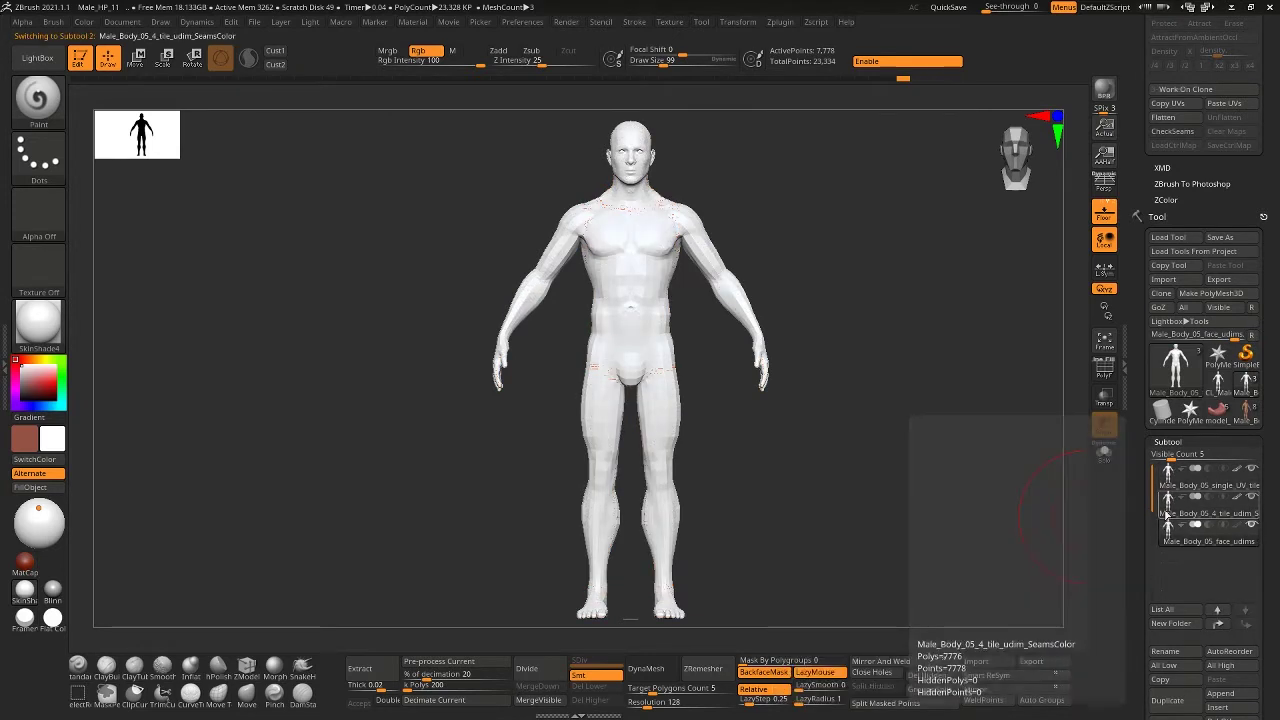
pyautogui.click(1165, 486)
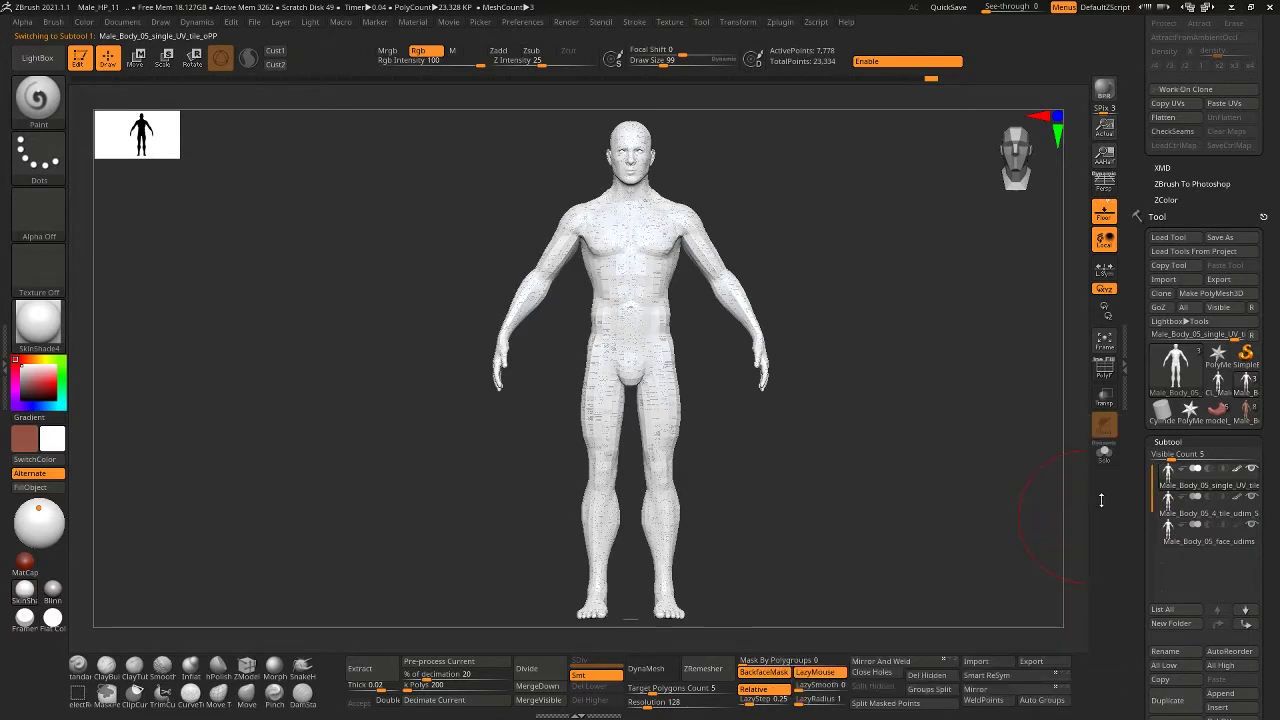
pyautogui.moveTo(1210, 488)
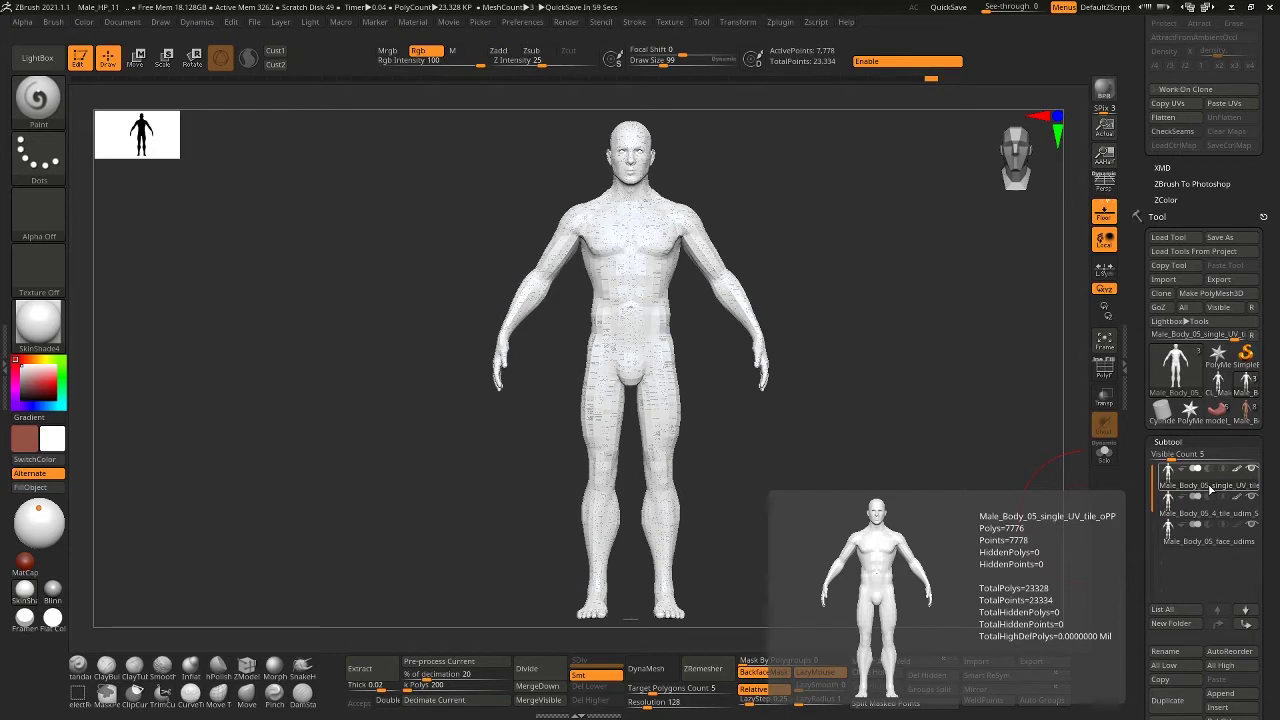
pyautogui.click(1104, 452)
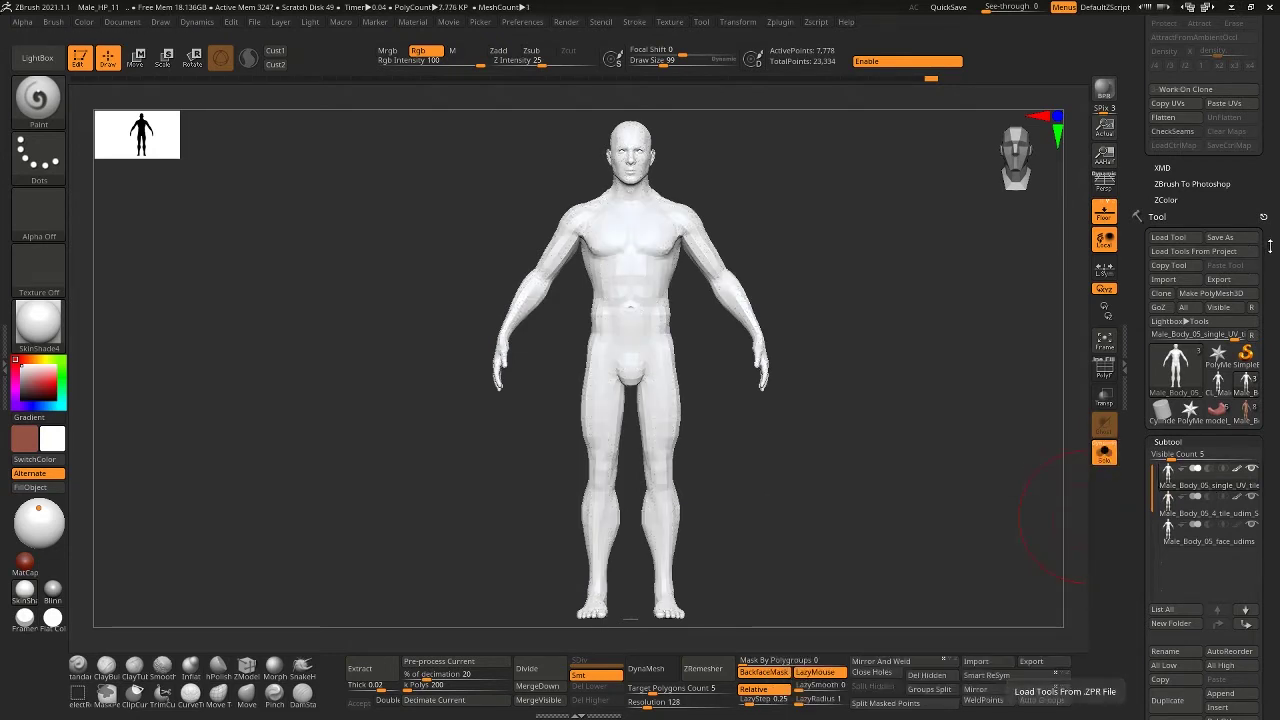
# Flatten the single-tile body's UV layout and try to flip the UVs vertically in the flattened state
pyautogui.scroll(3, 1270, 245)
pyautogui.click(1160, 234)
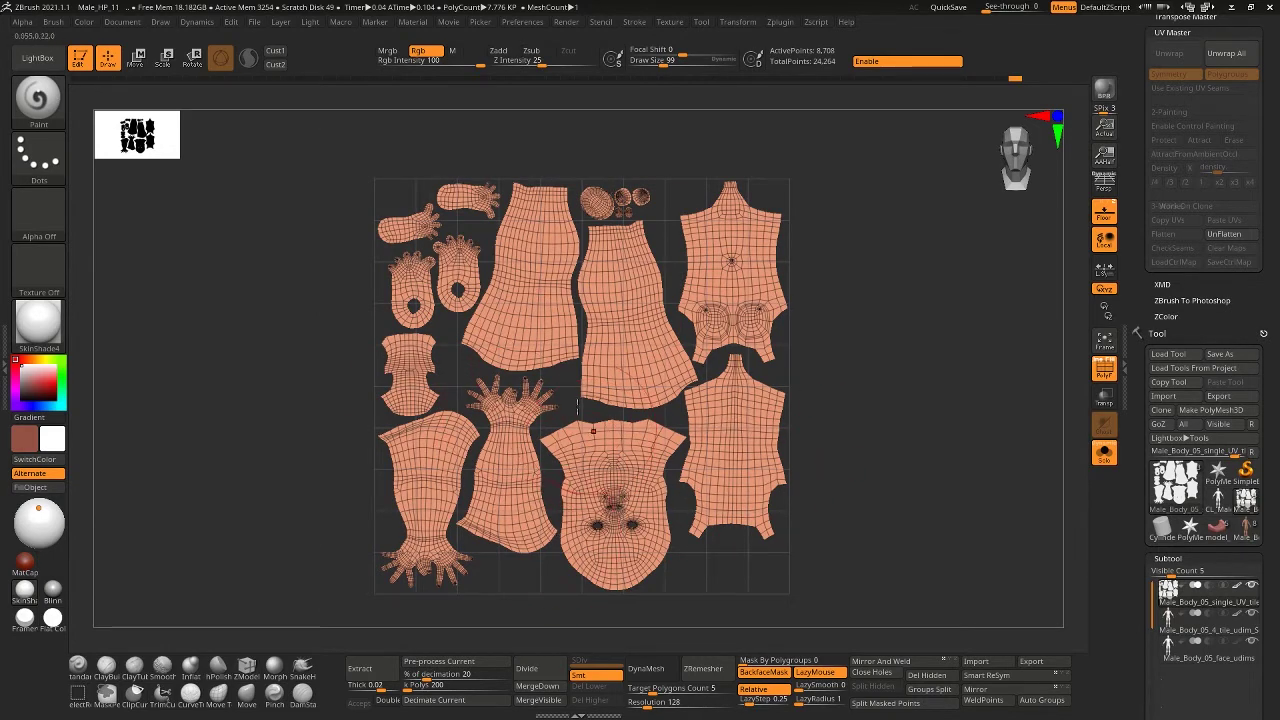
pyautogui.moveTo(1265, 566); pyautogui.dragTo(1219, 170)
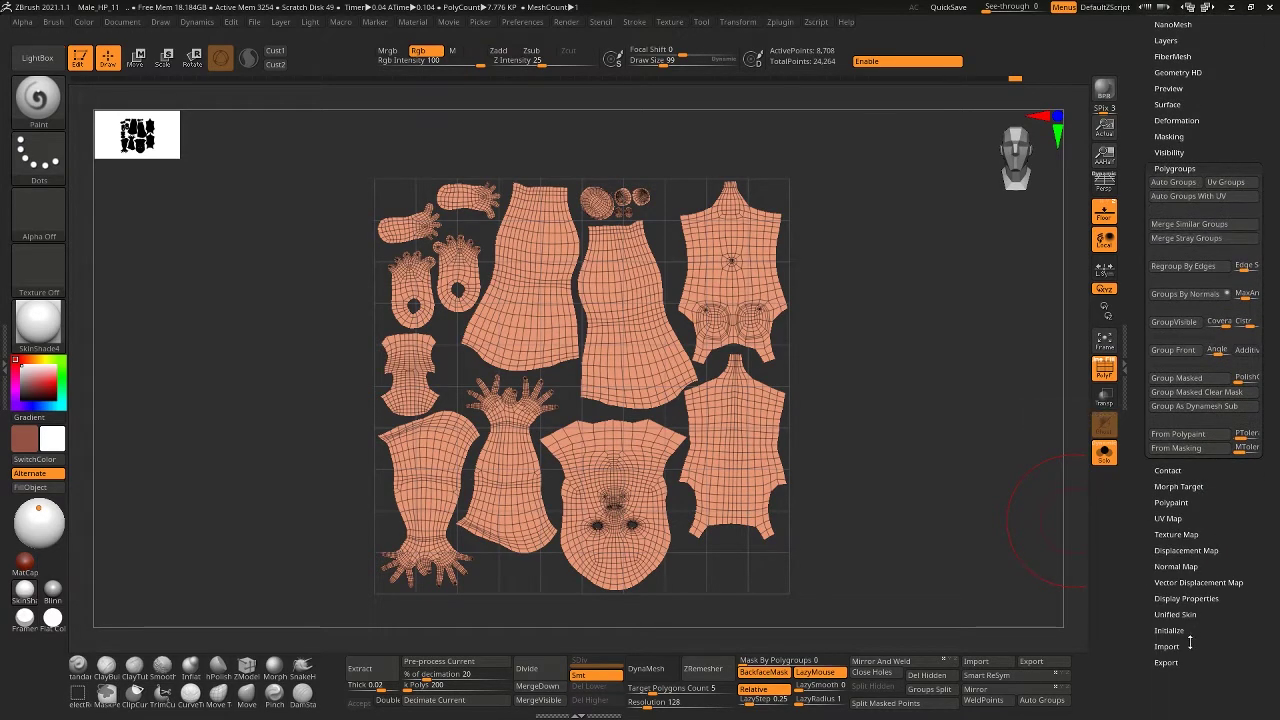
pyautogui.click(1169, 519)
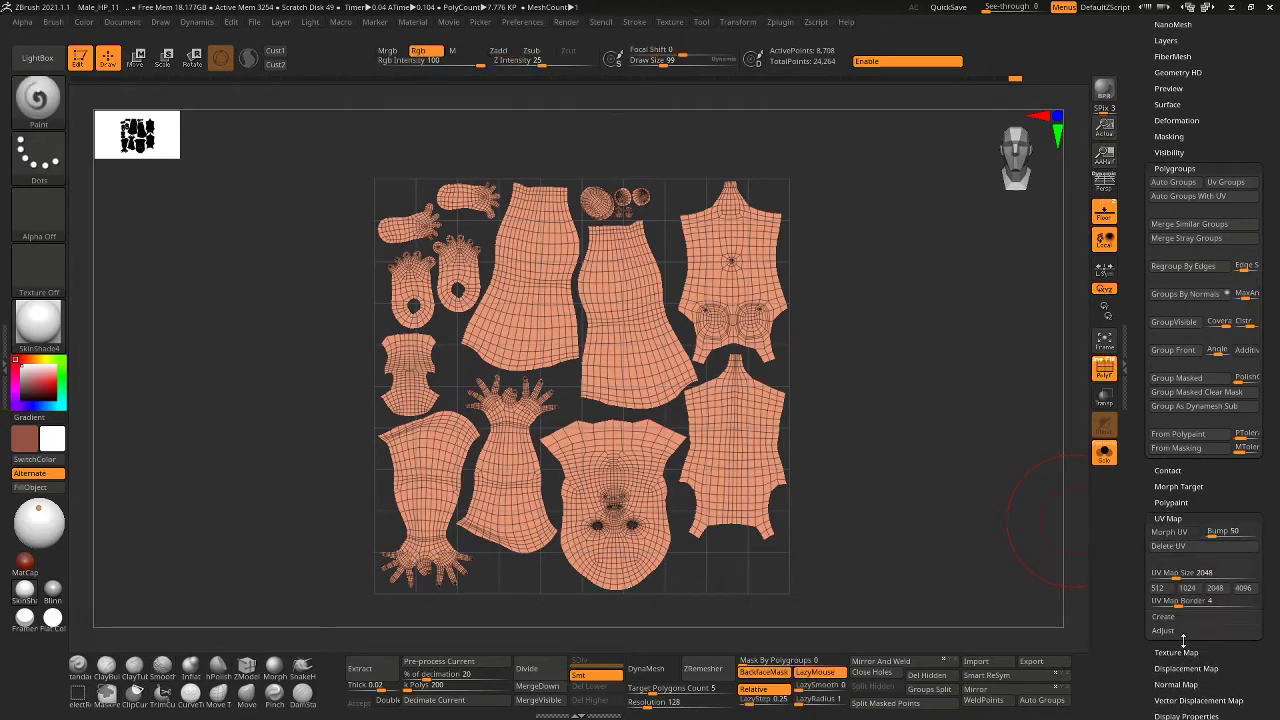
pyautogui.click(1165, 631)
pyautogui.click(1208, 676)
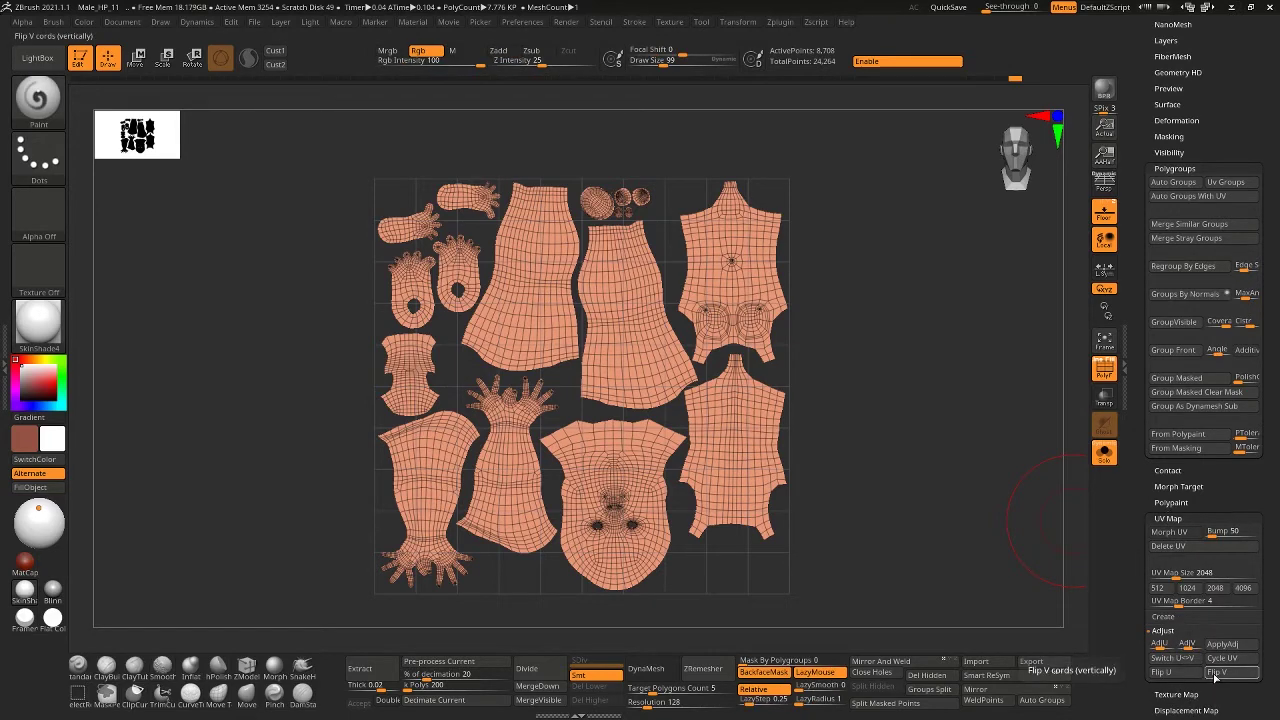
# Recheck the orientation of the single-tile UV layout by unflattening and reflattening it, and restore the 3D body
pyautogui.moveTo(1271, 336); pyautogui.dragTo(1278, 544)
pyautogui.scroll(3, 1272, 400)
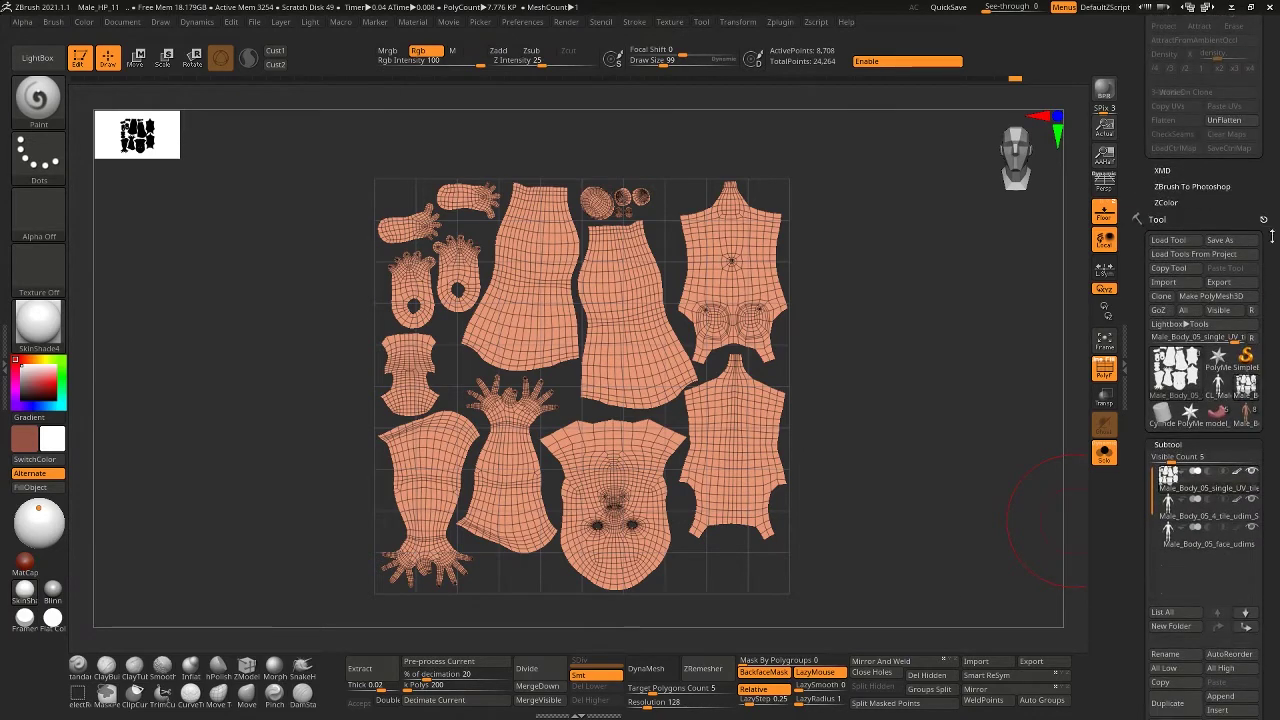
pyautogui.click(1224, 120)
pyautogui.click(1187, 123)
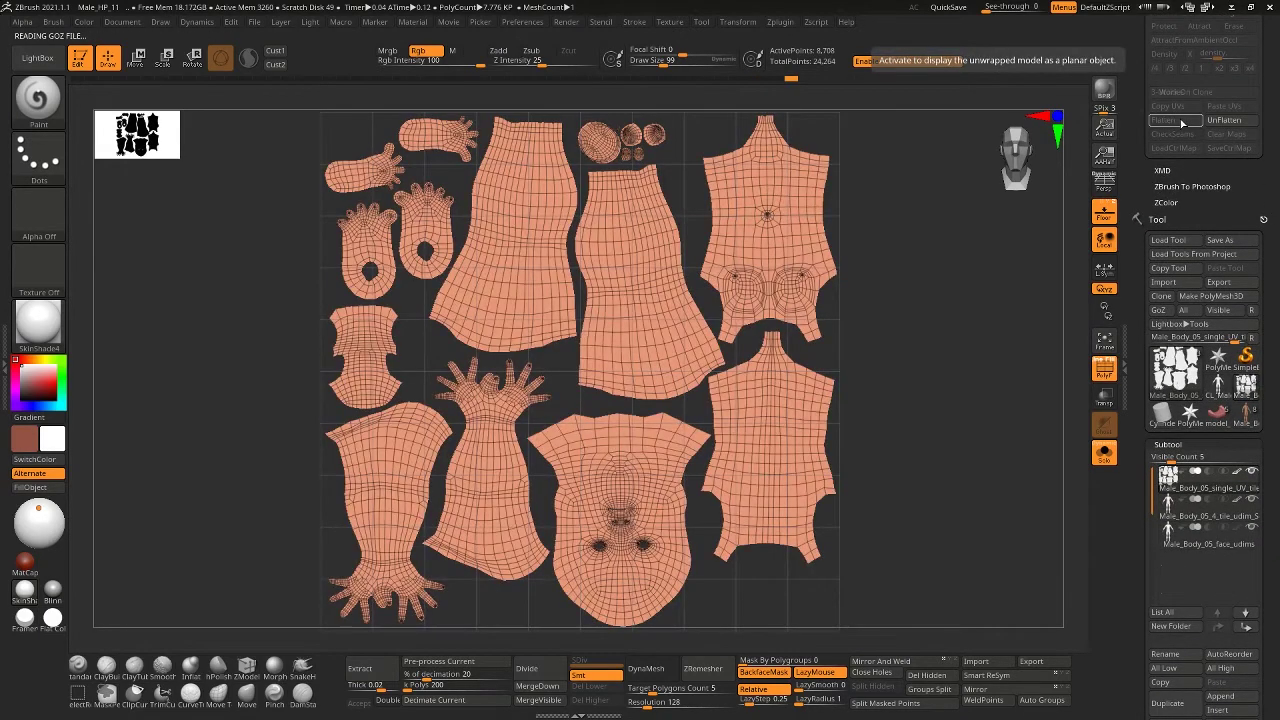
pyautogui.click(1222, 124)
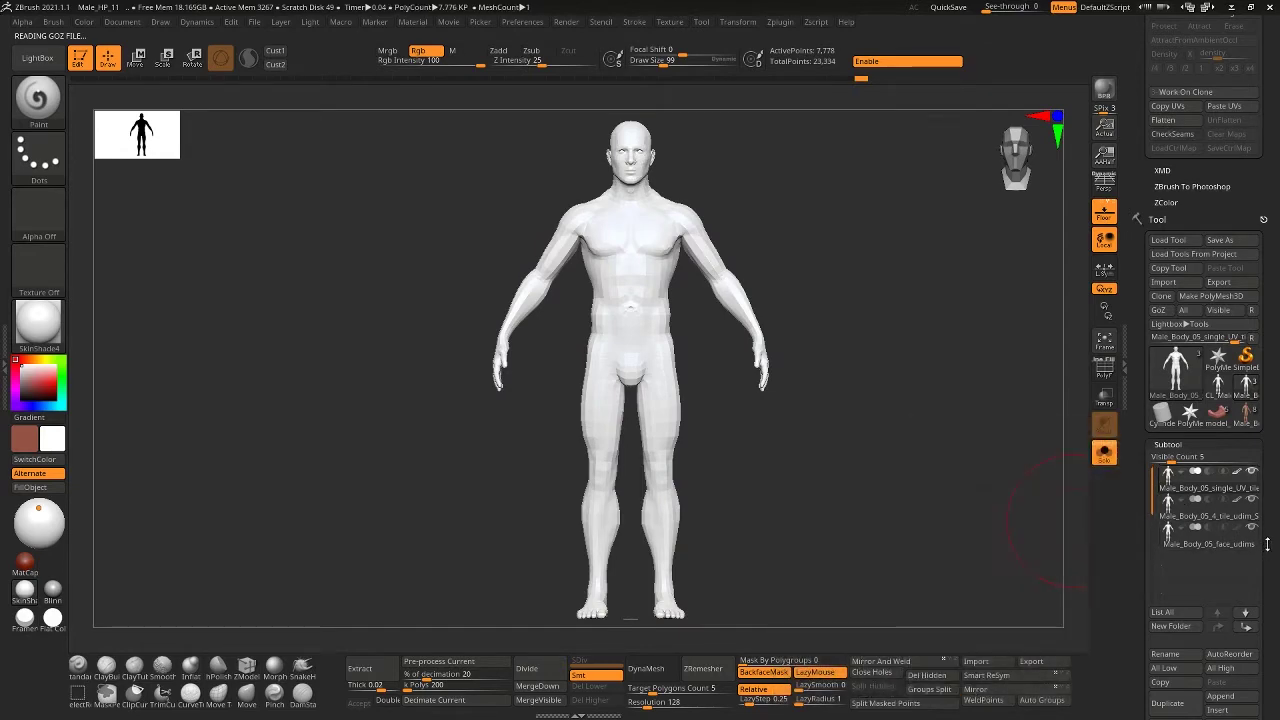
# Flip the single-tile body's UVs vertically on the 3D model and check the flattened layout before unflattening it
pyautogui.scroll(-5, 1230, 400)
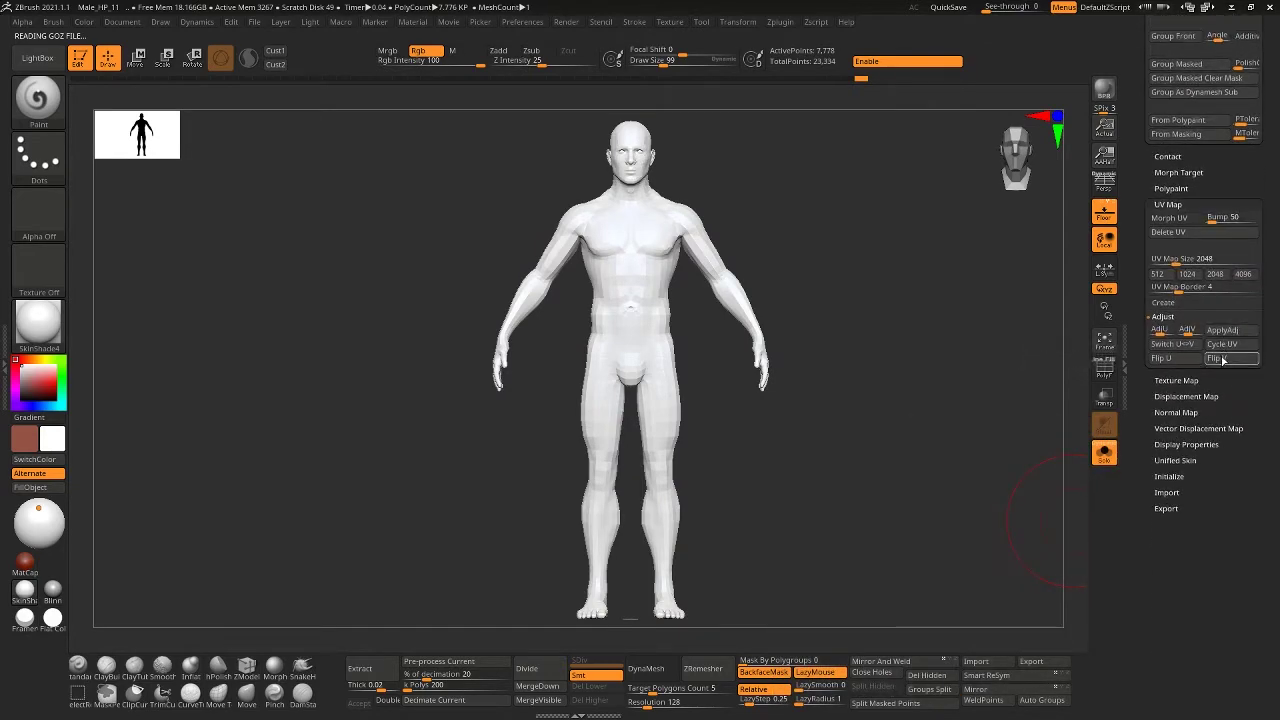
pyautogui.scroll(5, 1250, 393)
pyautogui.scroll(10, 1250, 393)
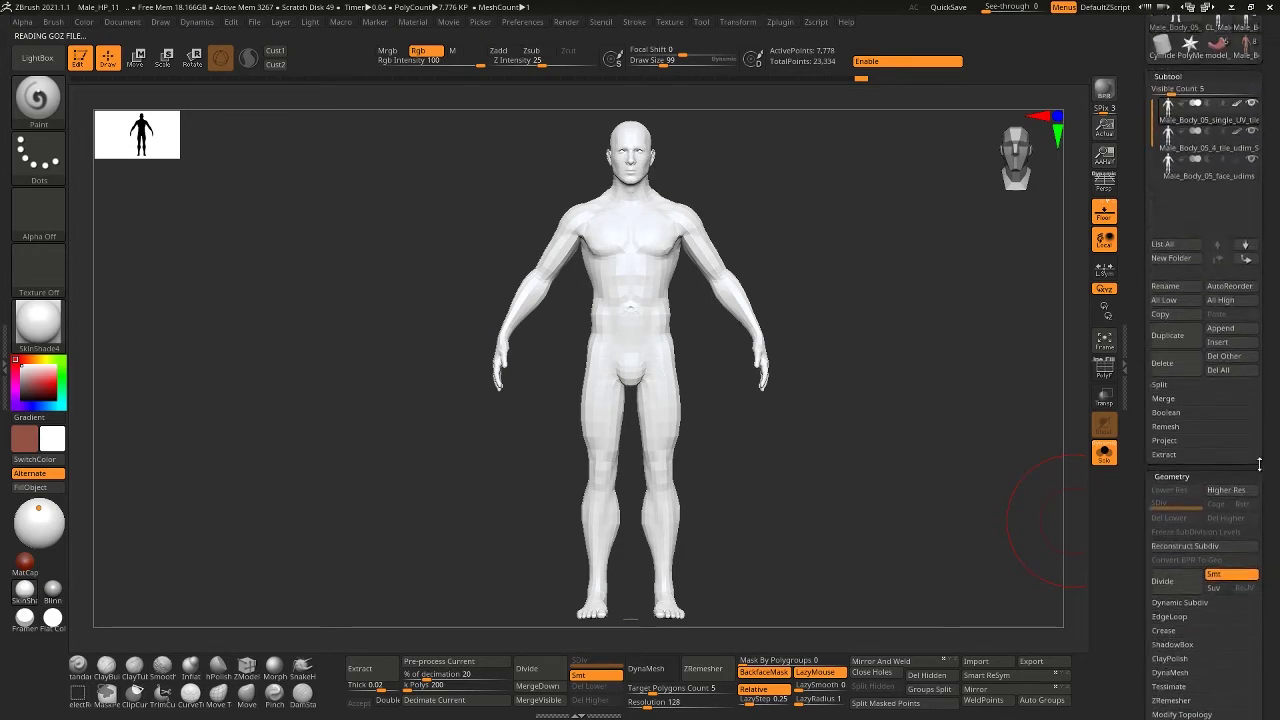
pyautogui.scroll(5, 1240, 400)
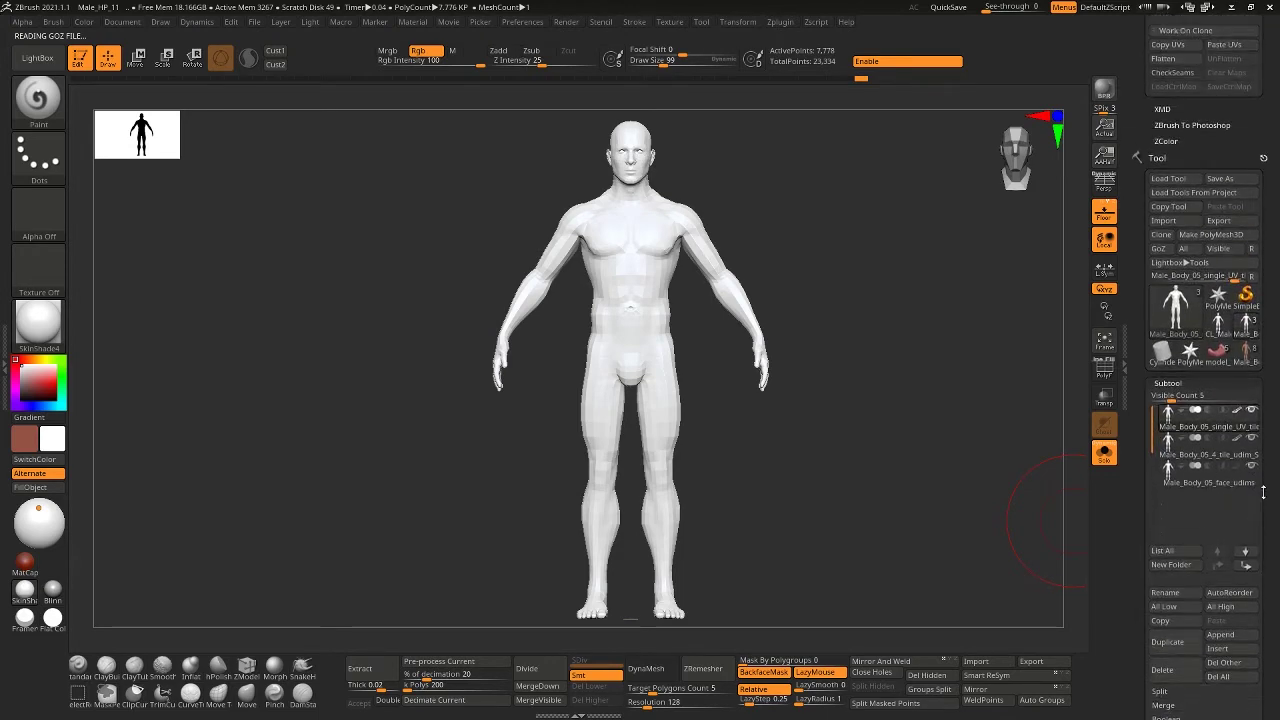
pyautogui.click(1163, 254)
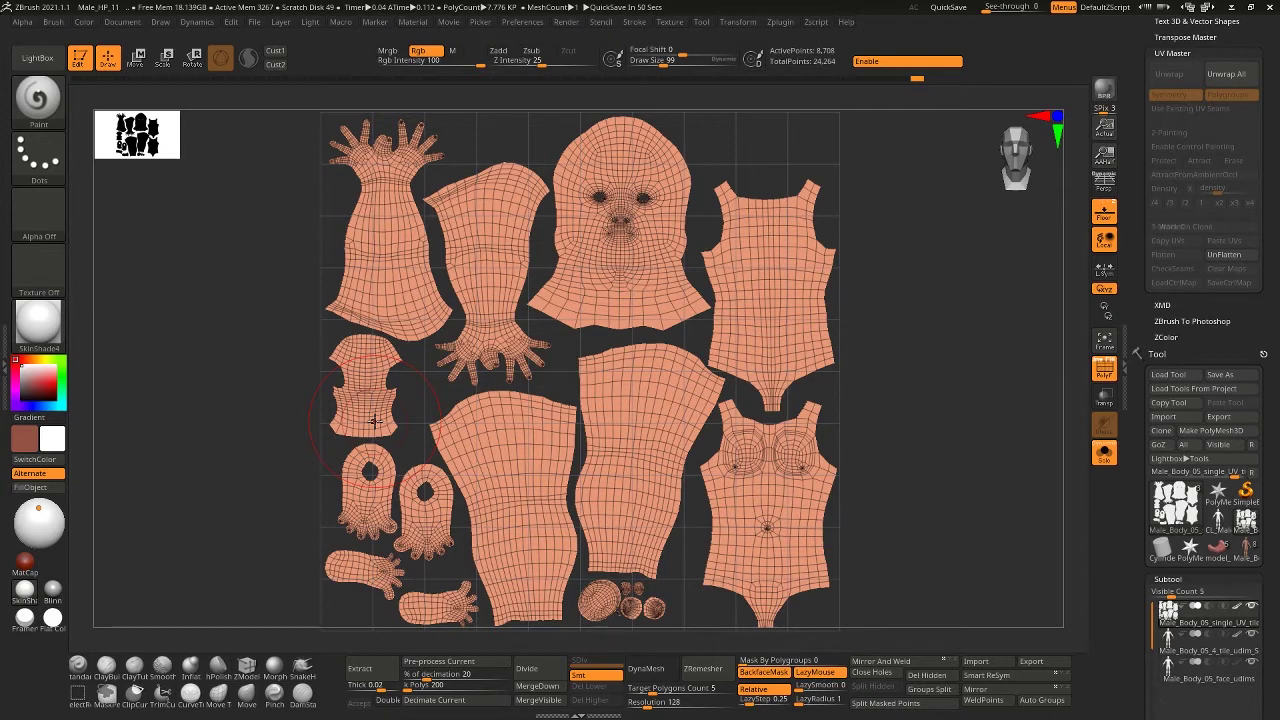
pyautogui.click(1224, 255)
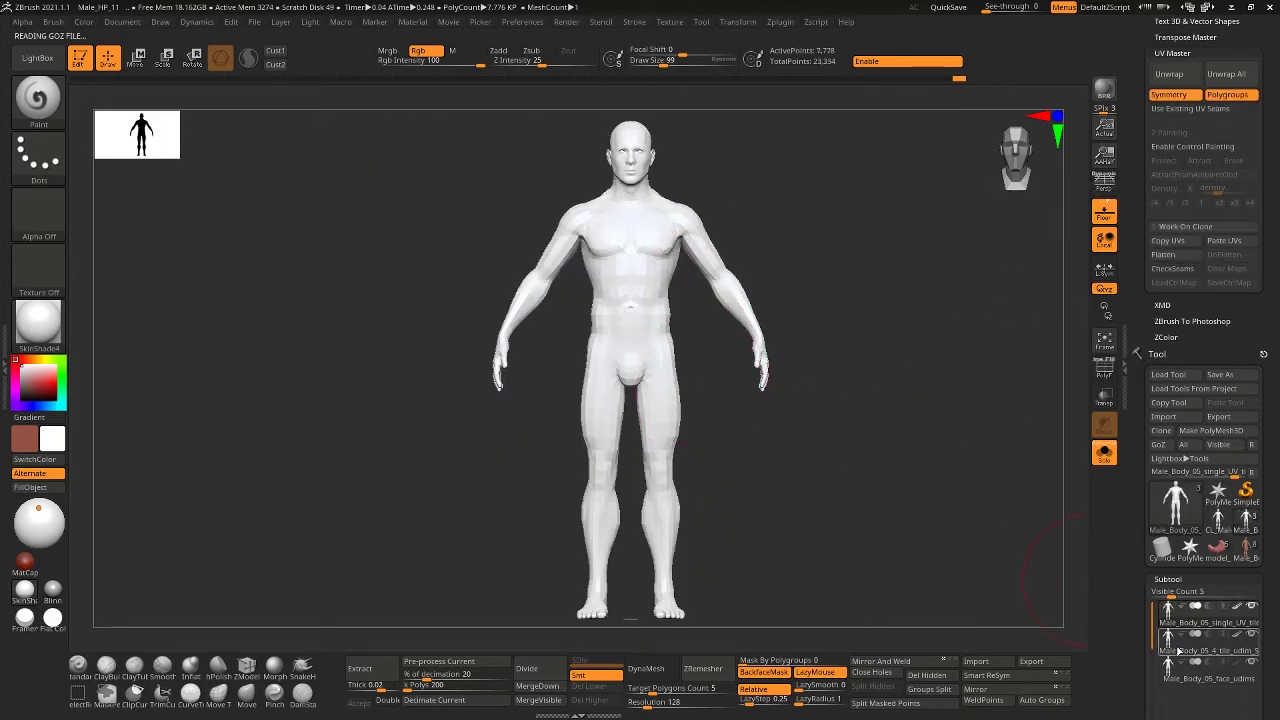
# Select the Male_Body_05_4_tile_udim_SeamsColor subtool and examine its orange seam lines around the body
pyautogui.scroll(-5, 1257, 296)
pyautogui.scroll(-10, 1257, 296)
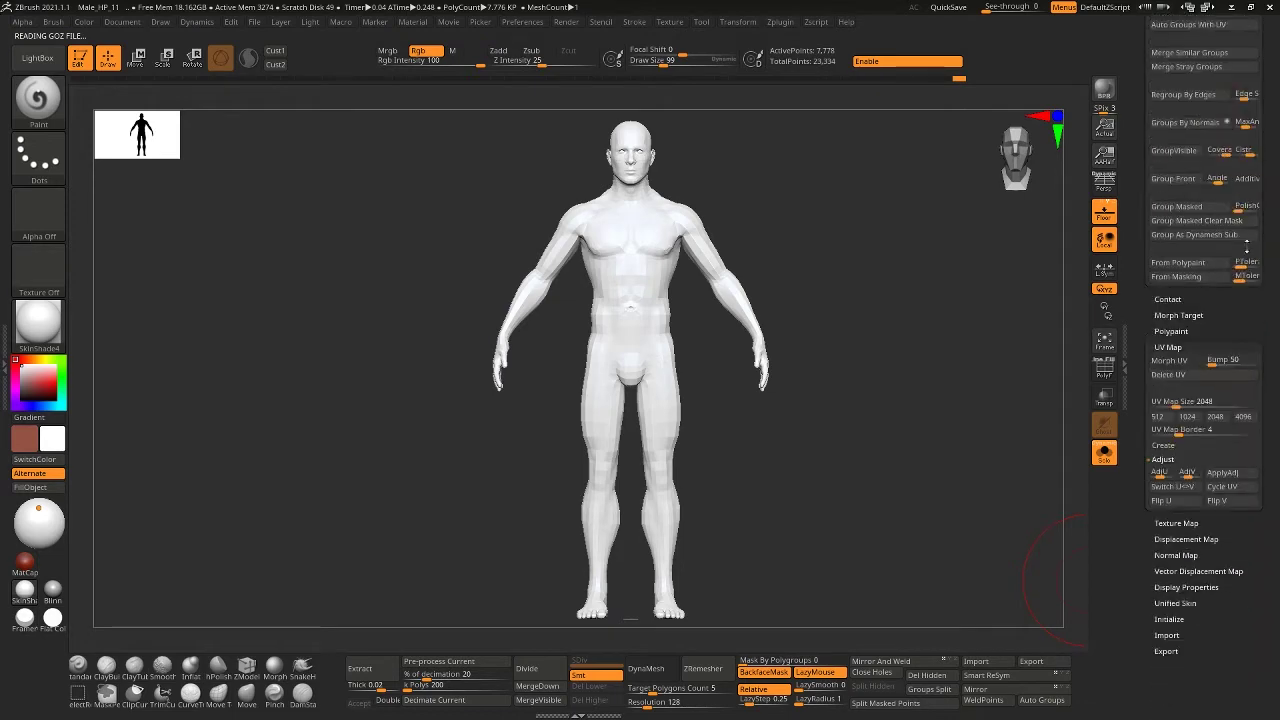
pyautogui.scroll(-15, 1271, 371)
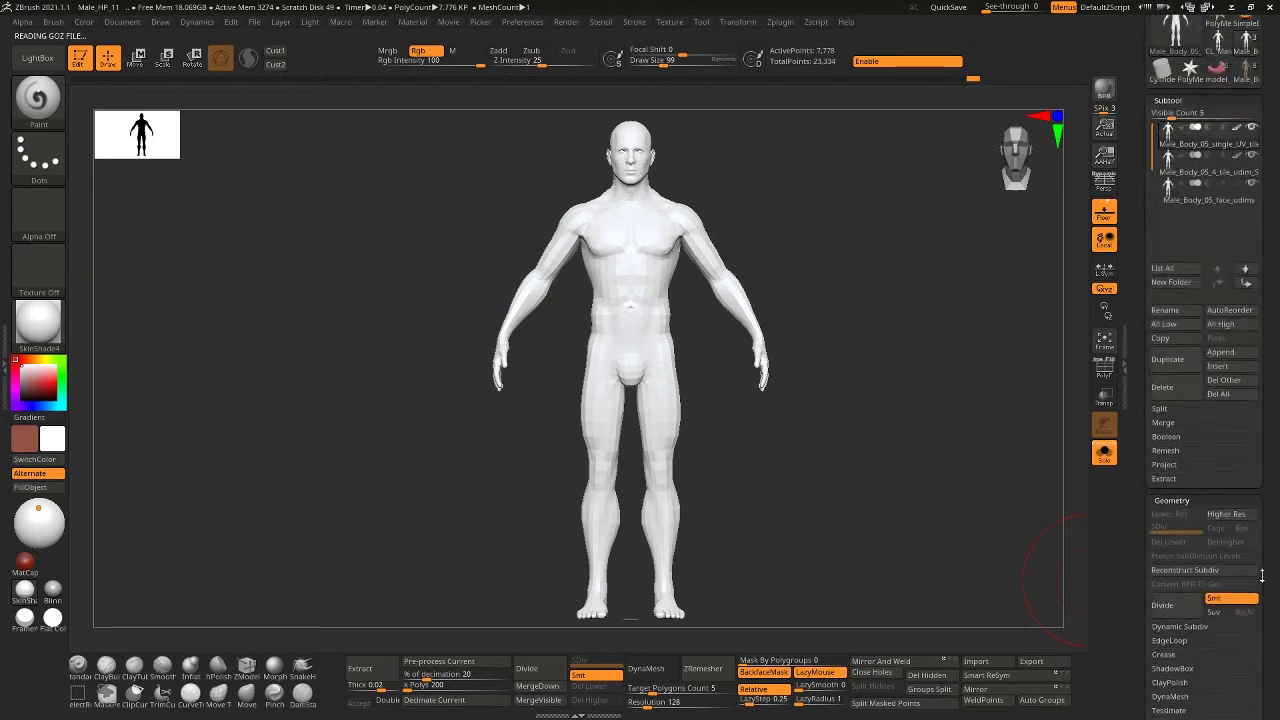
pyautogui.scroll(1, 1254, 289)
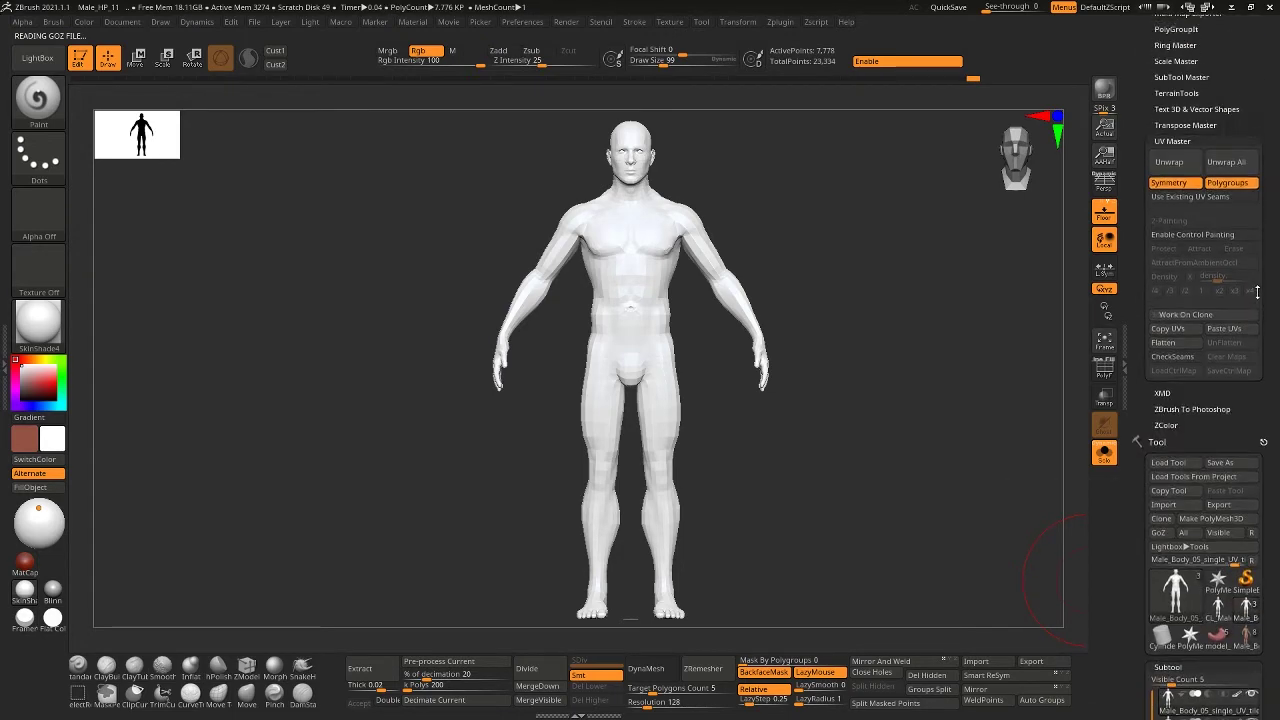
pyautogui.scroll(-15, 1257, 292)
pyautogui.click(1165, 538)
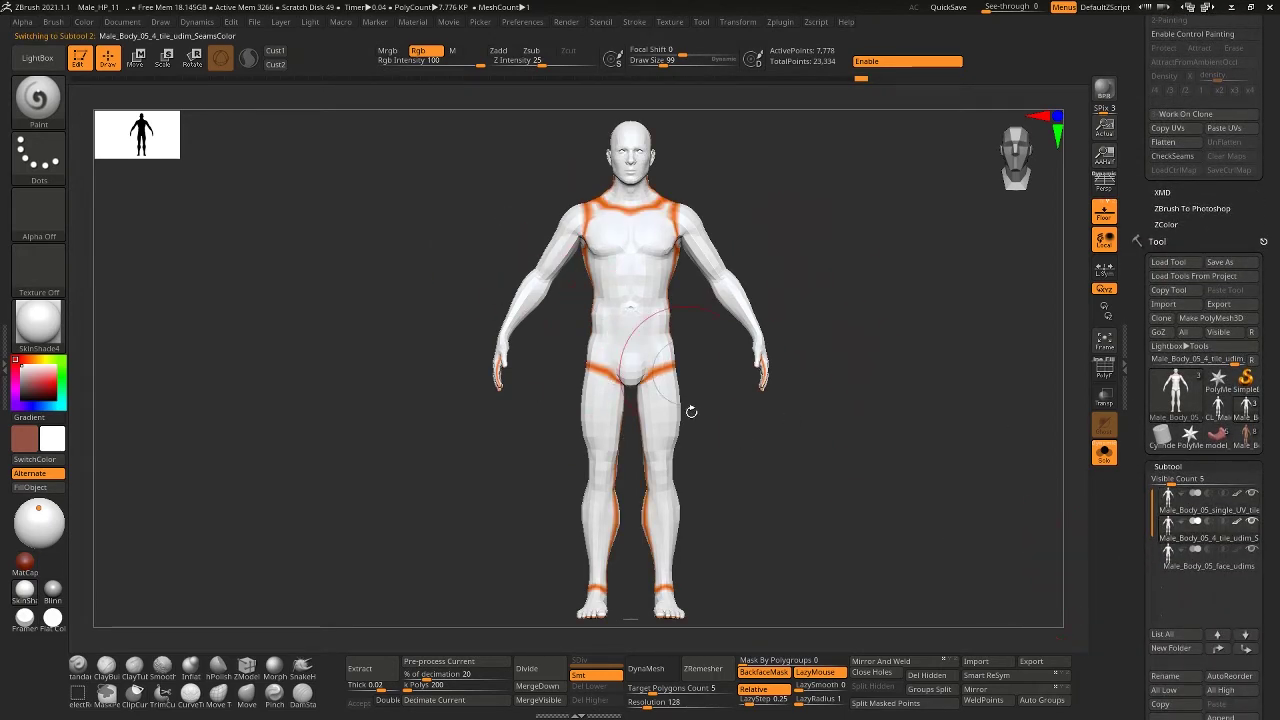
pyautogui.moveTo(466, 474)
pyautogui.mouseDown()
pyautogui.moveTo(486, 508)
pyautogui.moveTo(423, 503)
pyautogui.moveTo(828, 483)
pyautogui.mouseUp()
# Flatten the four-tile UDIM body to view its UV islands across all tiles
pyautogui.moveTo(1268, 178); pyautogui.dragTo(1268, 244)
pyautogui.click(1163, 207)
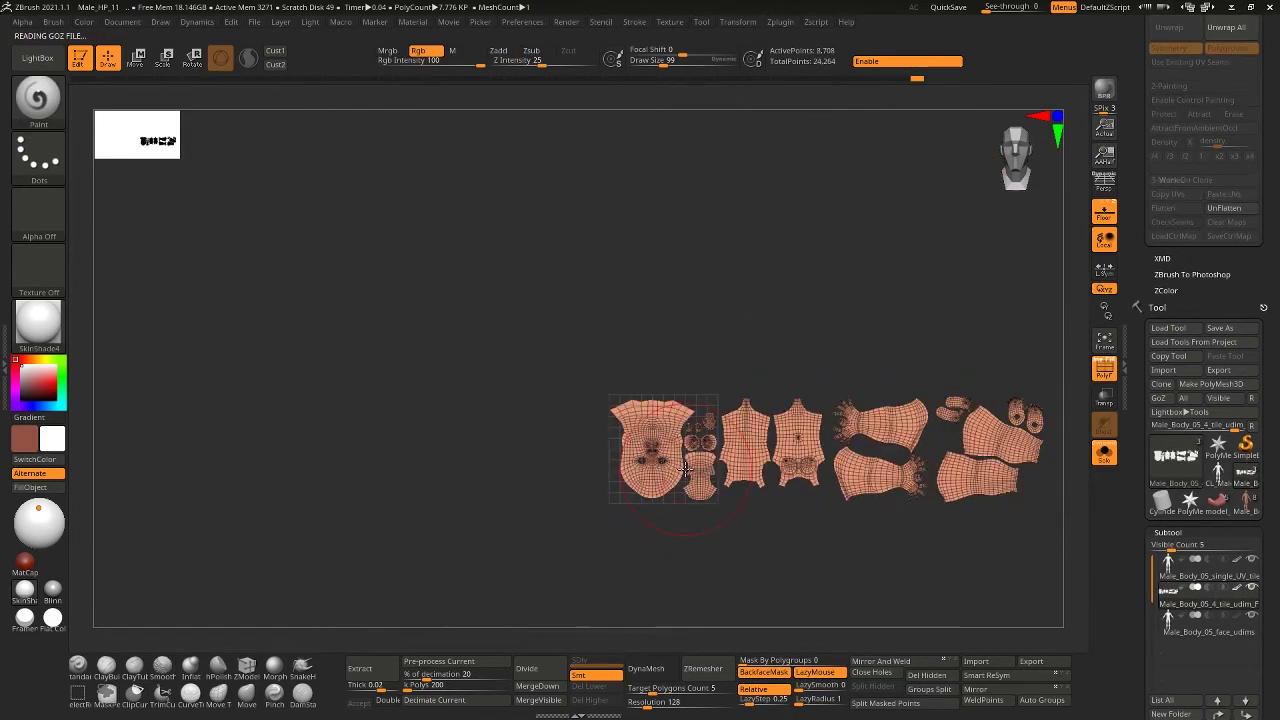
pyautogui.keyDown('alt'); pyautogui.moveTo(771, 505); pyautogui.dragTo(654, 502); pyautogui.keyUp('alt')
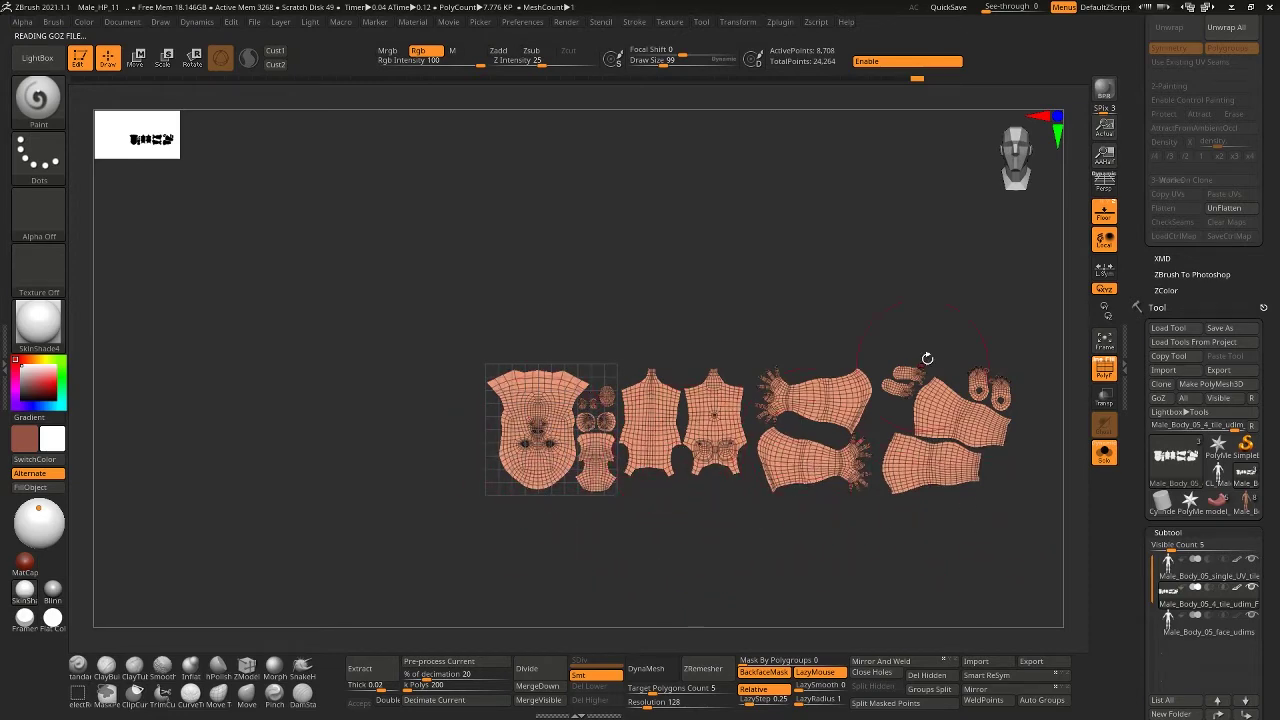
# Select the Male_Body_05_face_udims subtool and inspect the mesh of its head and torso up close
pyautogui.click(1170, 632)
pyautogui.keyDown('ctrl'); pyautogui.moveTo(520, 463); pyautogui.dragTo(735, 272, button='right'); pyautogui.keyUp('ctrl')
pyautogui.keyDown('ctrl'); pyautogui.moveTo(857, 517); pyautogui.dragTo(978, 585, button='right'); pyautogui.keyUp('ctrl')
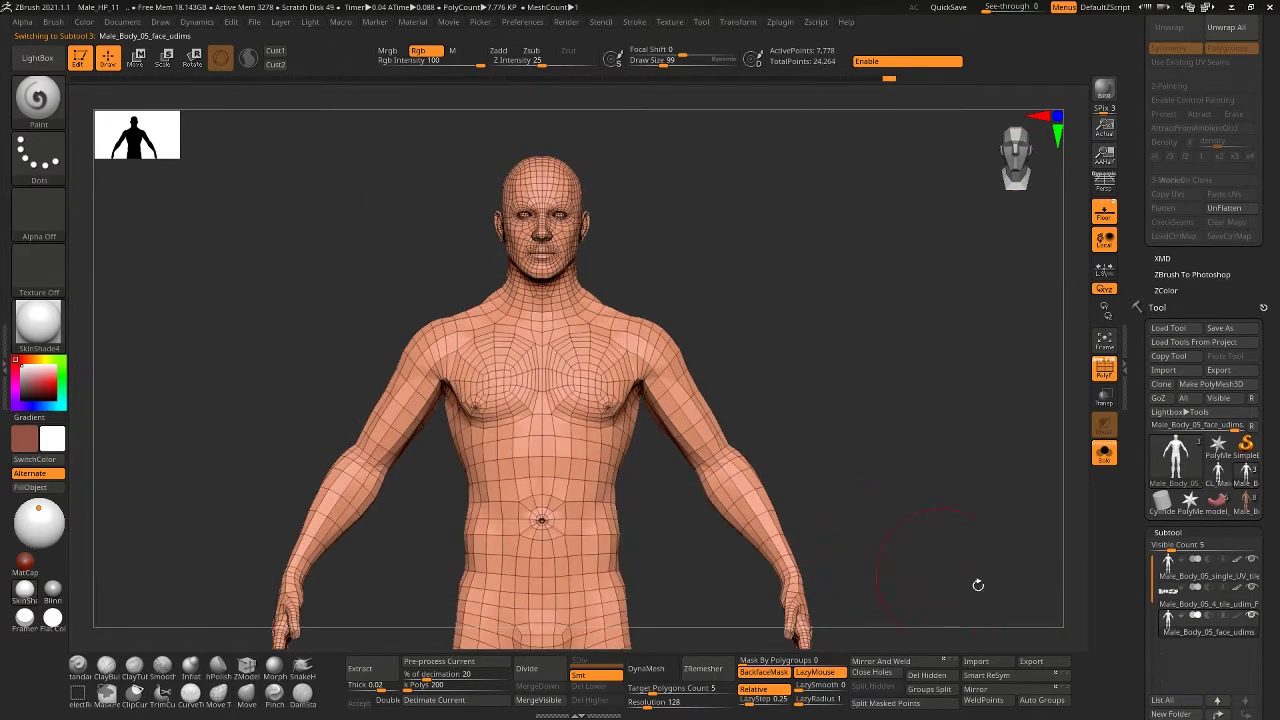
# Unflatten the four-tile UDIM body and return to the Male_Body_05_face_udims subtool
pyautogui.click(1168, 596)
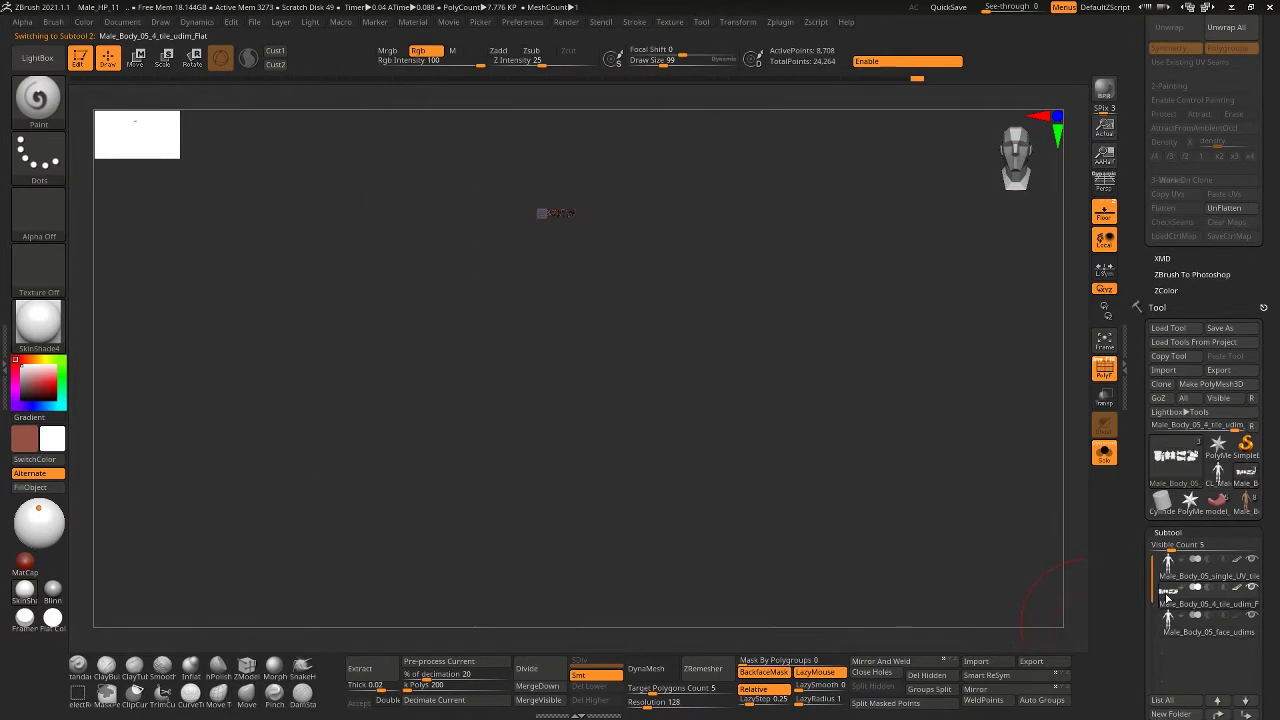
pyautogui.click(1222, 207)
pyautogui.click(1168, 622)
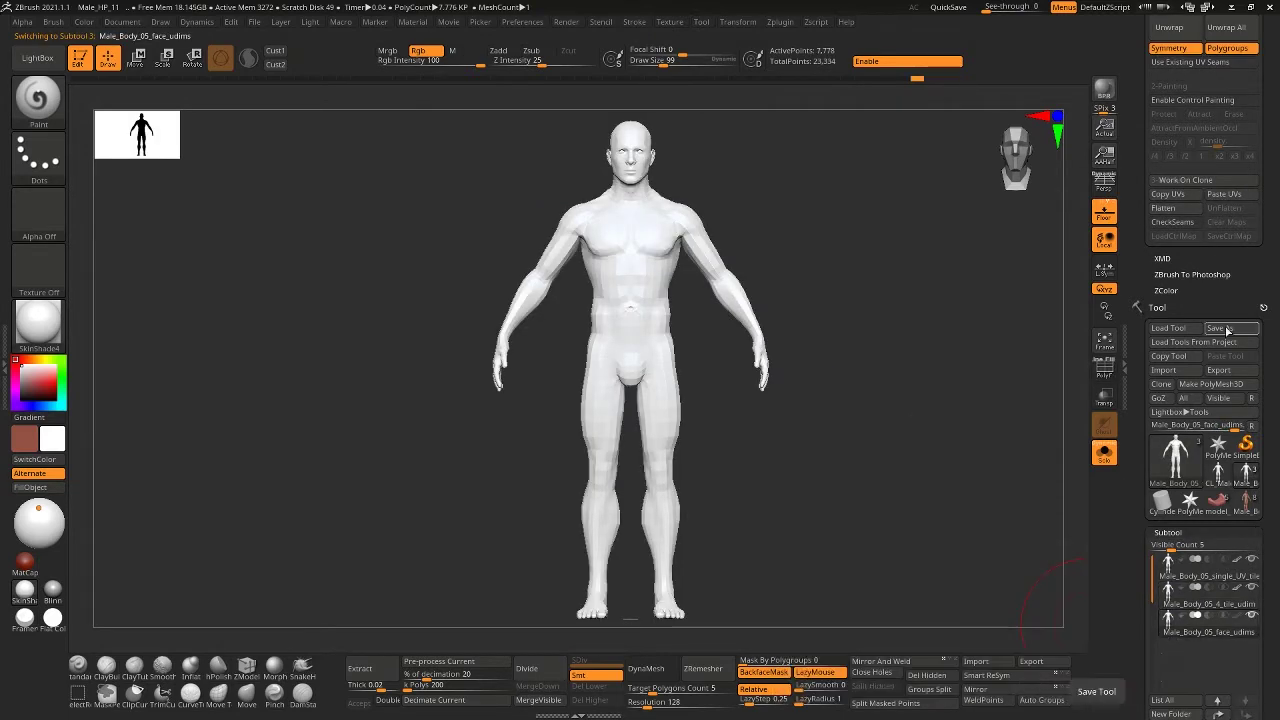
# Show the UV seams on the face UDIM body and flatten it to examine its islands across all tiles
pyautogui.keyDown('alt'); pyautogui.moveTo(780, 208); pyautogui.dragTo(778, 275); pyautogui.keyUp('alt')
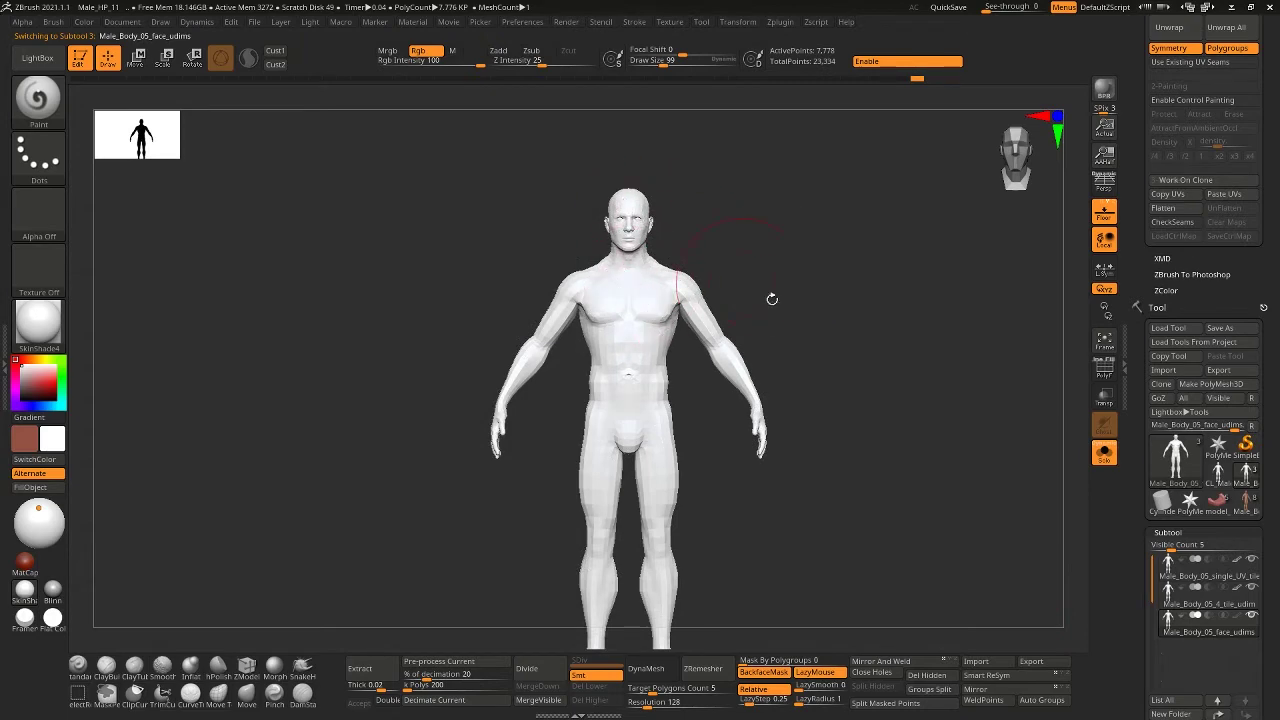
pyautogui.click(1173, 226)
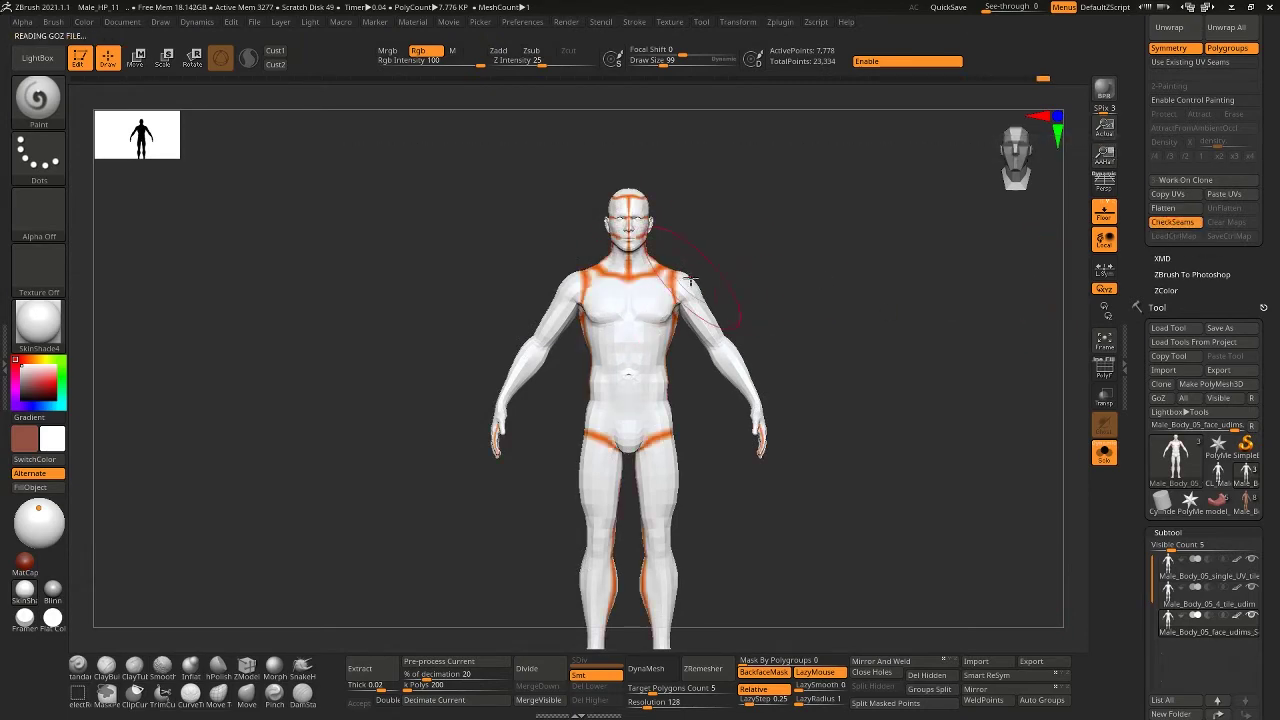
pyautogui.click(1180, 209)
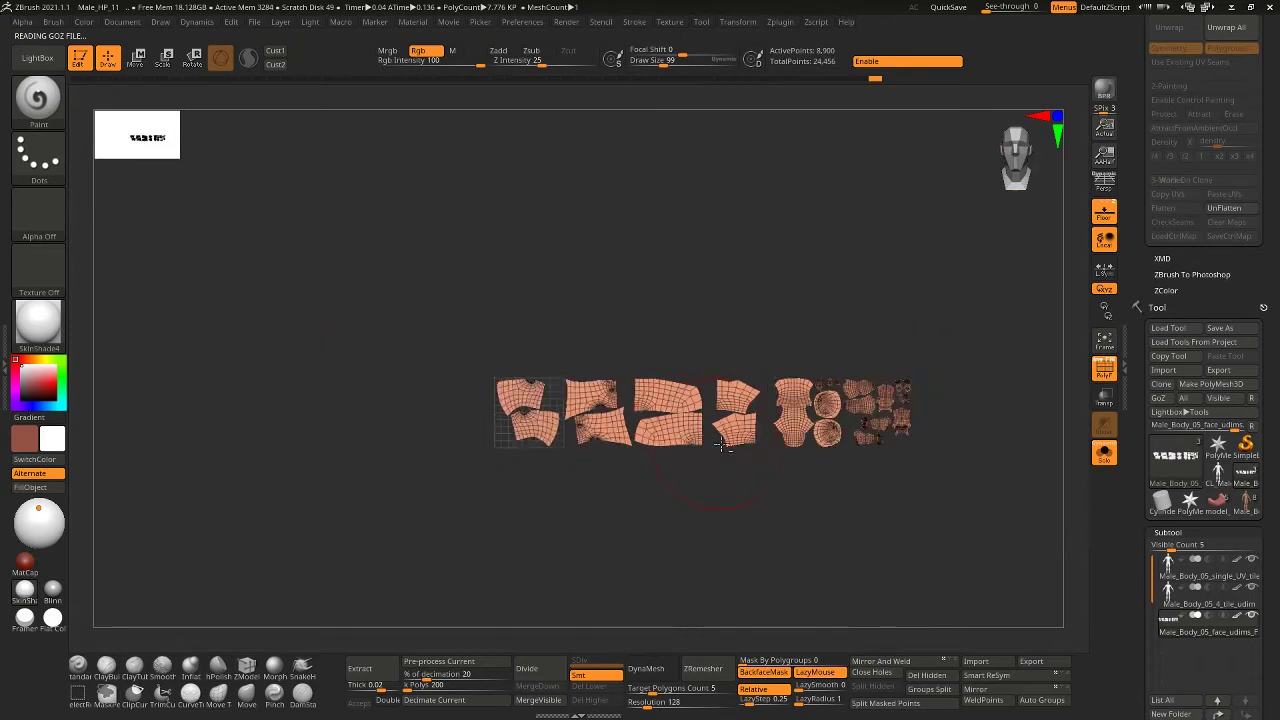
pyautogui.keyDown('alt'); pyautogui.moveTo(743, 467); pyautogui.dragTo(768, 447); pyautogui.keyUp('alt')
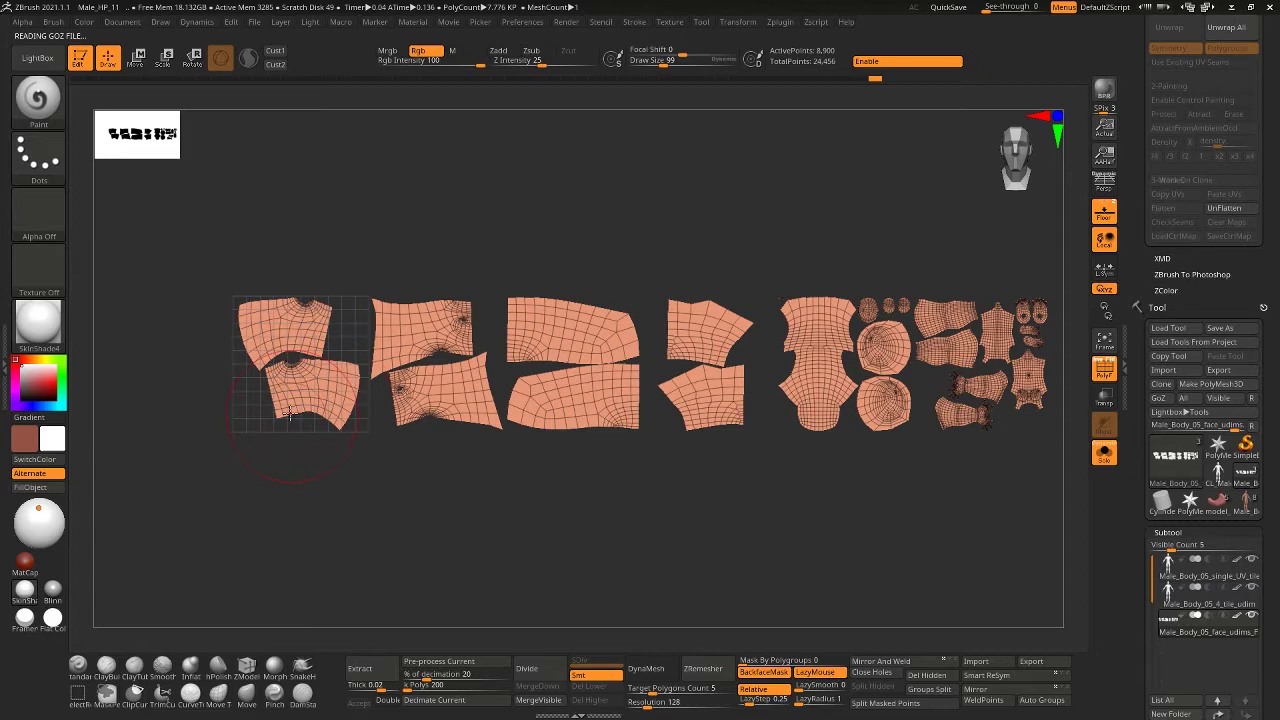
pyautogui.keyDown('alt'); pyautogui.moveTo(728, 489); pyautogui.dragTo(552, 508); pyautogui.keyUp('alt')
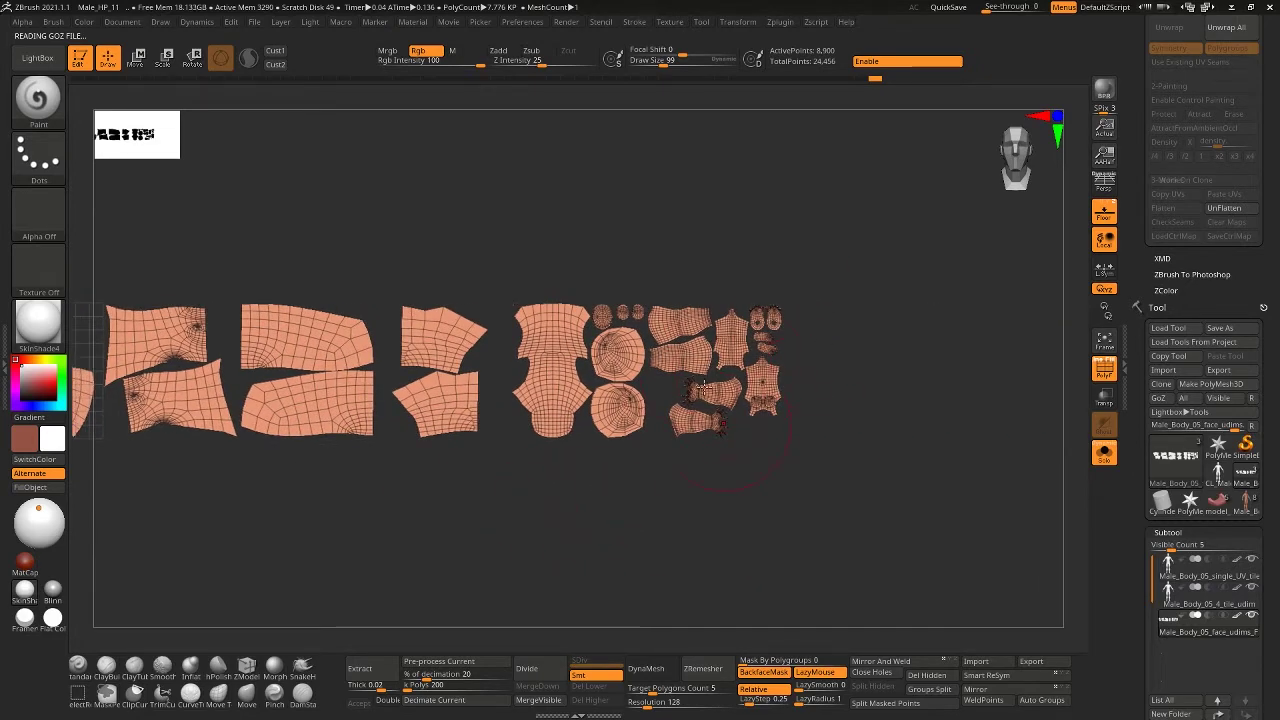
pyautogui.keyDown('alt'); pyautogui.moveTo(417, 476); pyautogui.dragTo(774, 545); pyautogui.keyUp('alt')
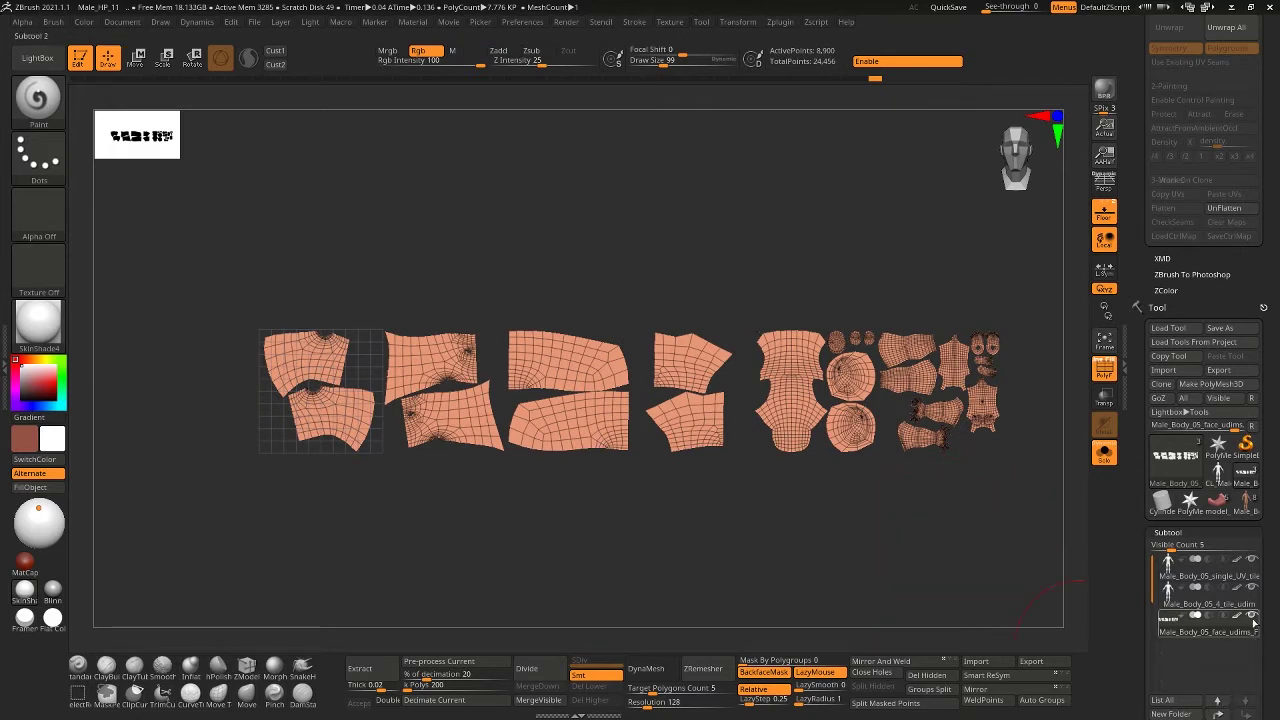
# Unflatten the face UDIM body to restore its 3D form
pyautogui.moveTo(1167, 634)
pyautogui.moveTo(1268, 200); pyautogui.dragTo(1268, 266)
pyautogui.click(1228, 283)
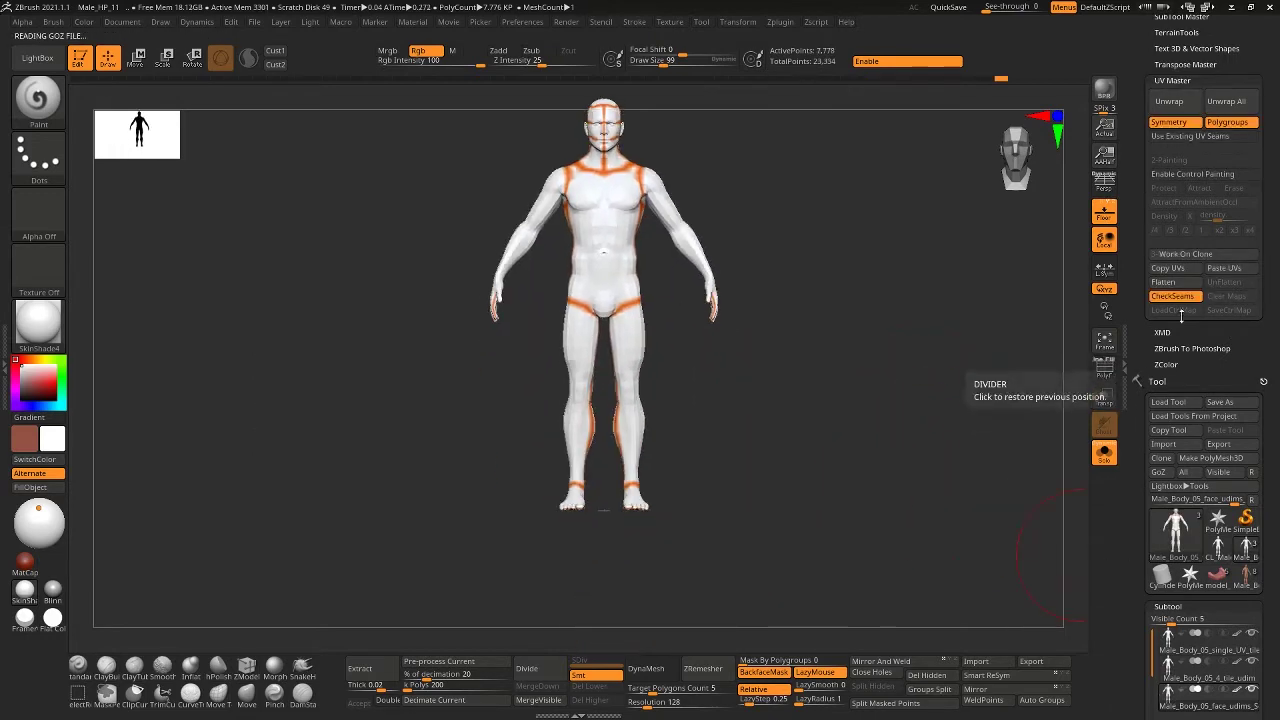
# Display the polyframe on the face UDIM body and turn off its seam check
pyautogui.scroll(-5, 1220, 312)
pyautogui.scroll(-15, 1220, 297)
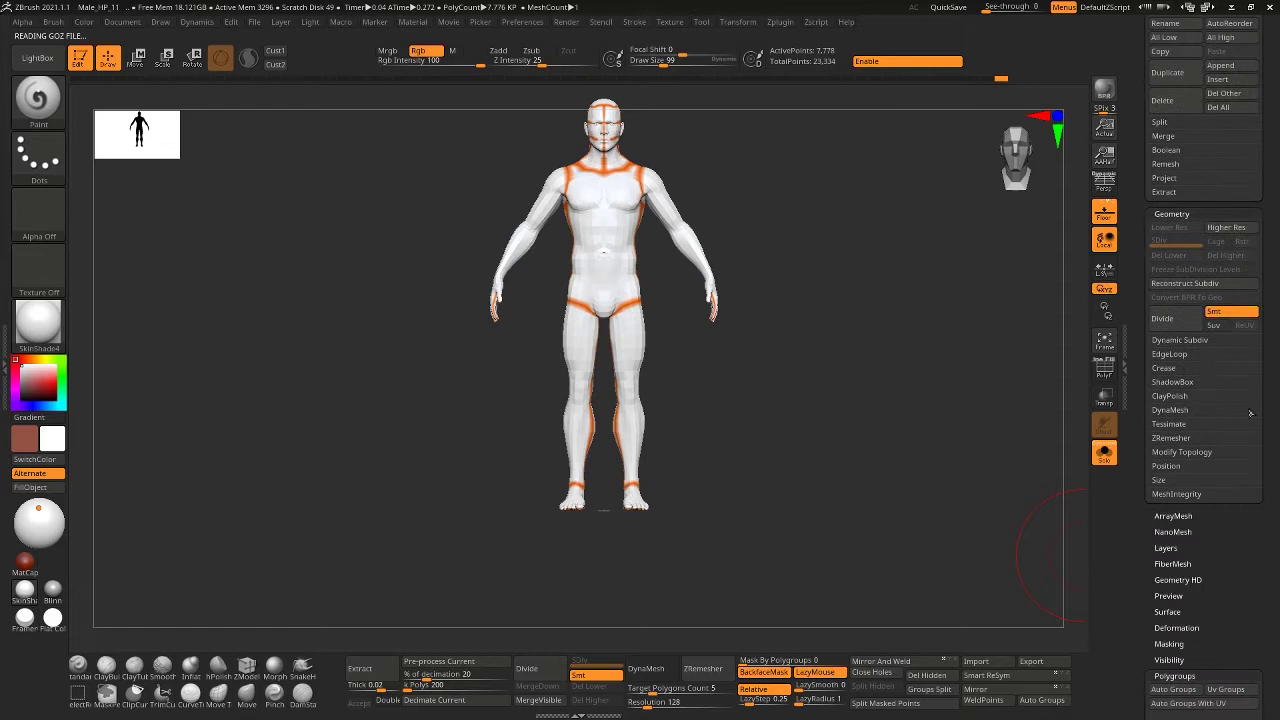
pyautogui.moveTo(1235, 589); pyautogui.dragTo(1223, 555)
pyautogui.keyDown('alt'); pyautogui.moveTo(853, 475); pyautogui.dragTo(856, 589); pyautogui.keyUp('alt')
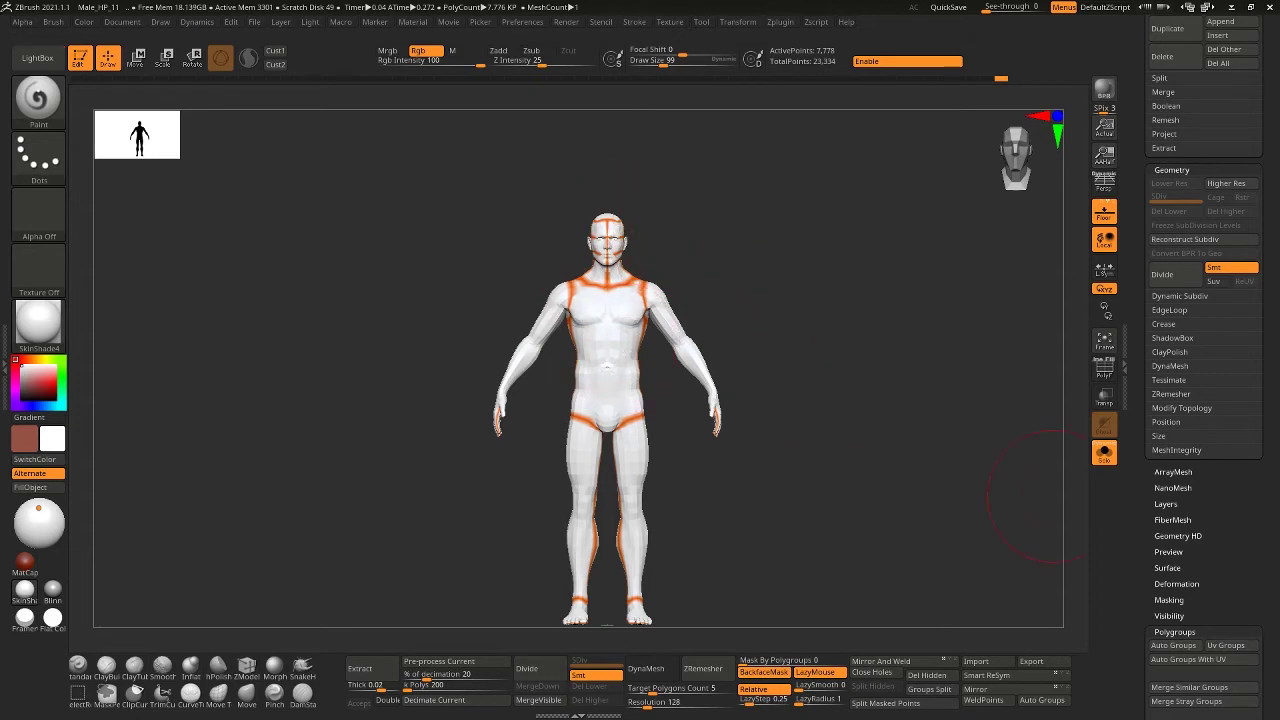
pyautogui.scroll(-5, 1234, 543)
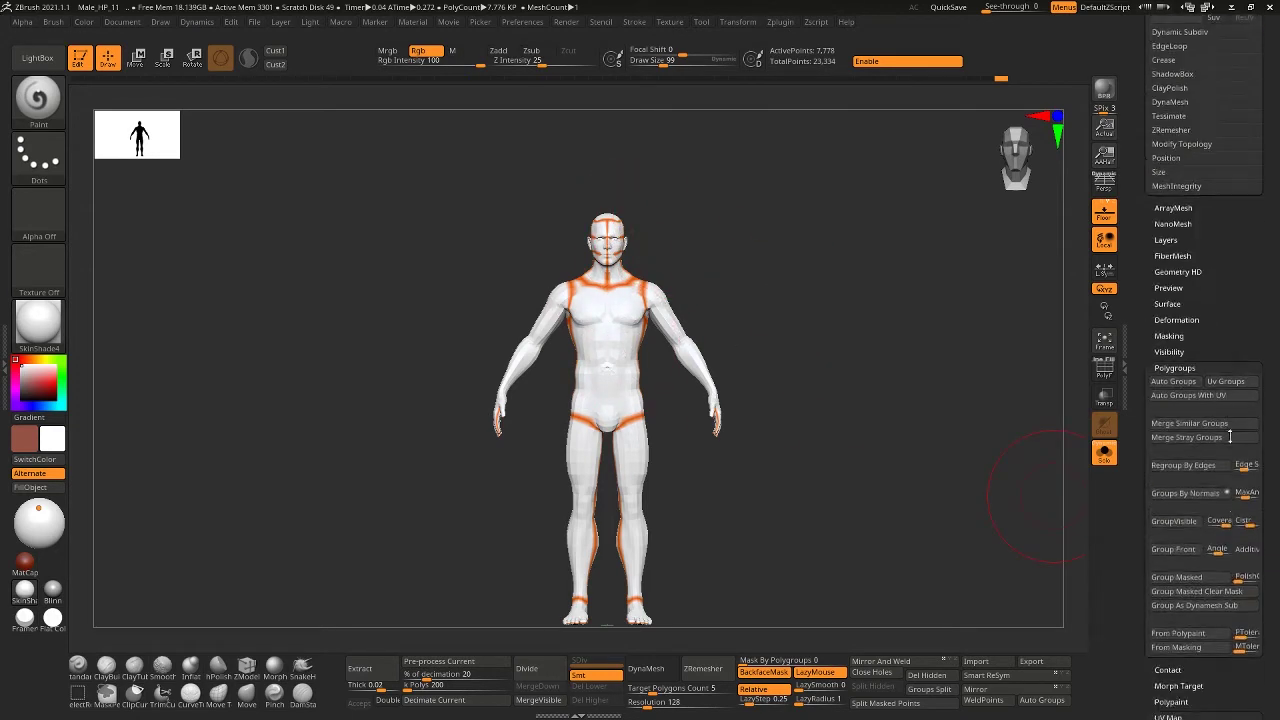
pyautogui.moveTo(818, 391); pyautogui.dragTo(806, 449)
pyautogui.click(1170, 295)
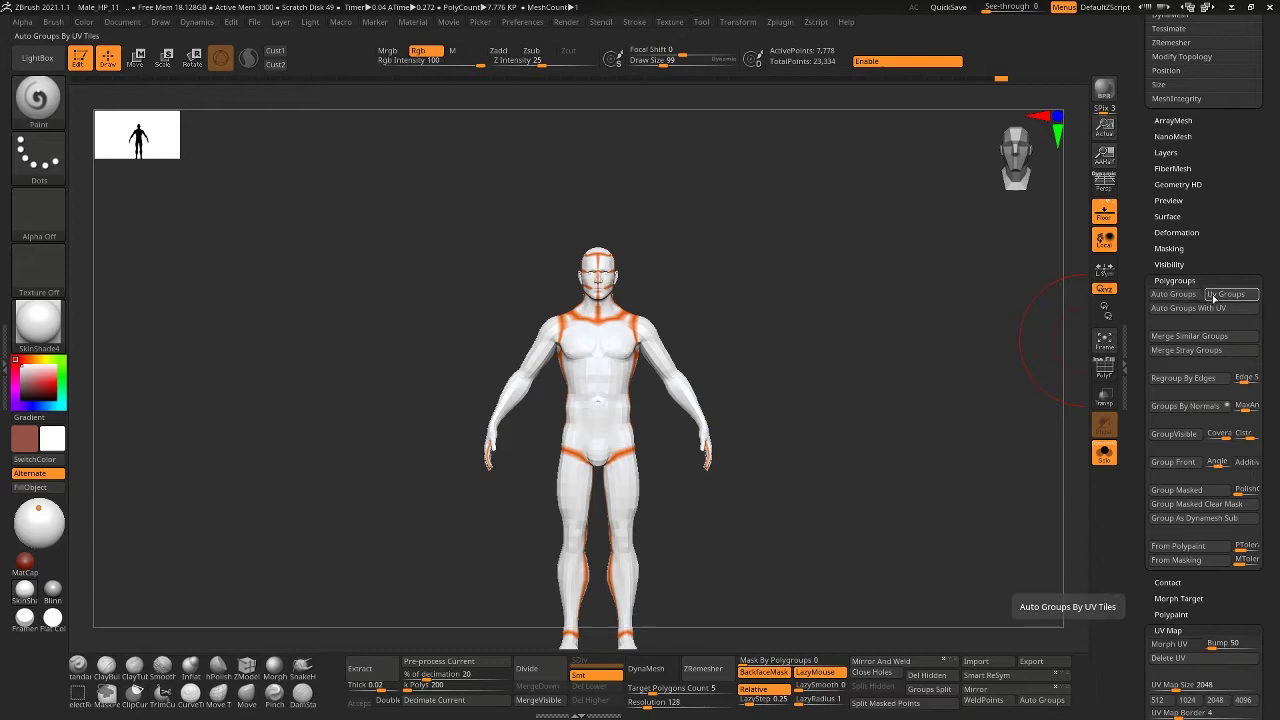
pyautogui.click(1104, 369)
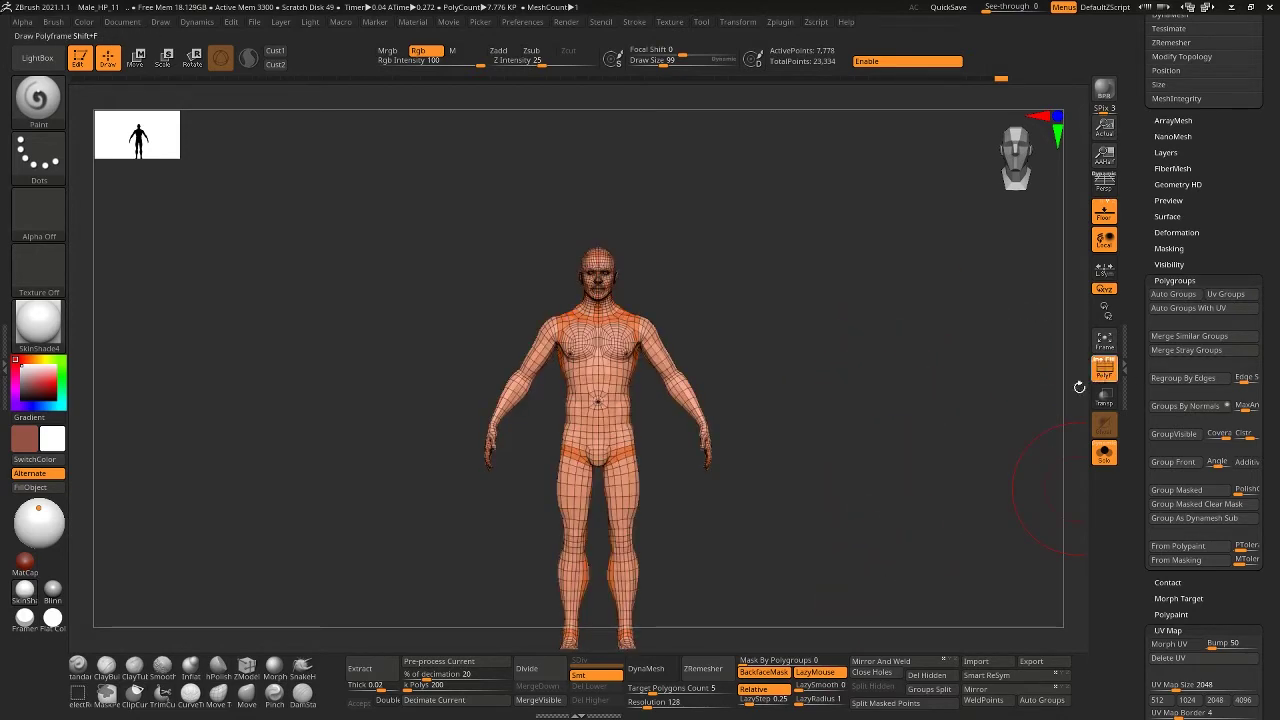
pyautogui.moveTo(1216, 182); pyautogui.dragTo(1199, 425)
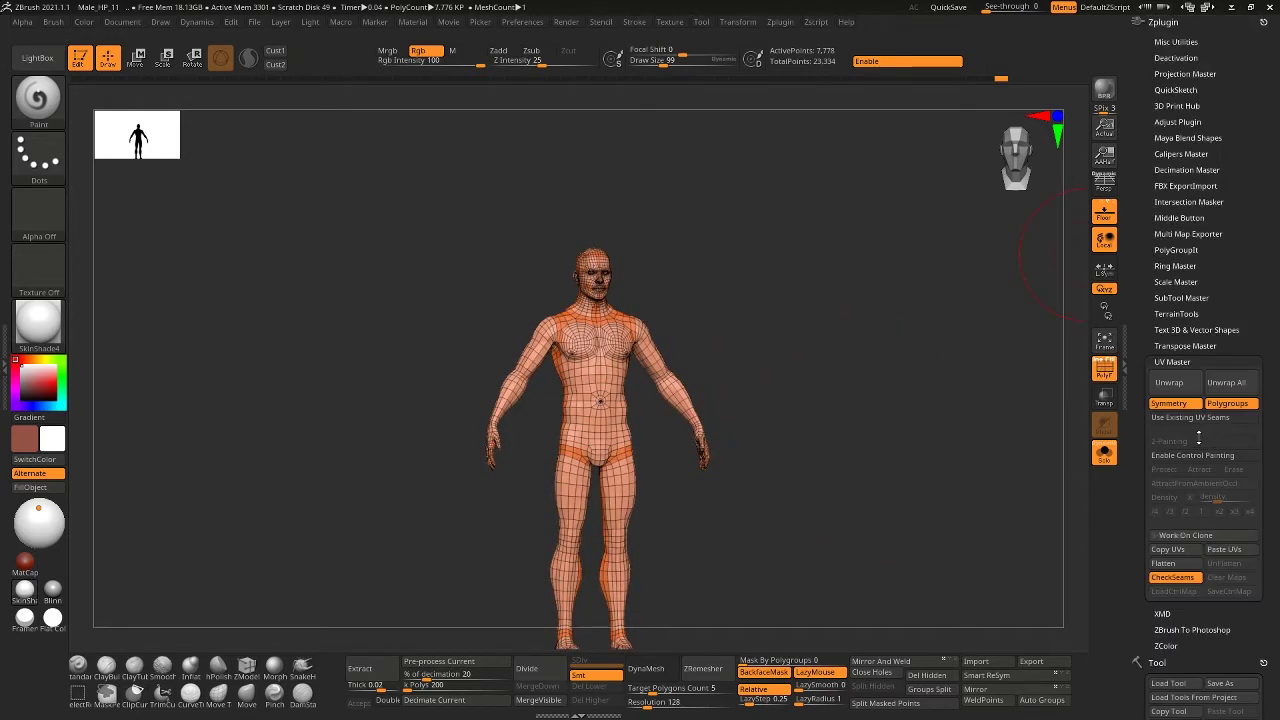
pyautogui.click(1174, 577)
# Assign polygroups to the face UDIM body by topology continuity with Auto Groups
pyautogui.moveTo(1236, 600); pyautogui.dragTo(1240, 409)
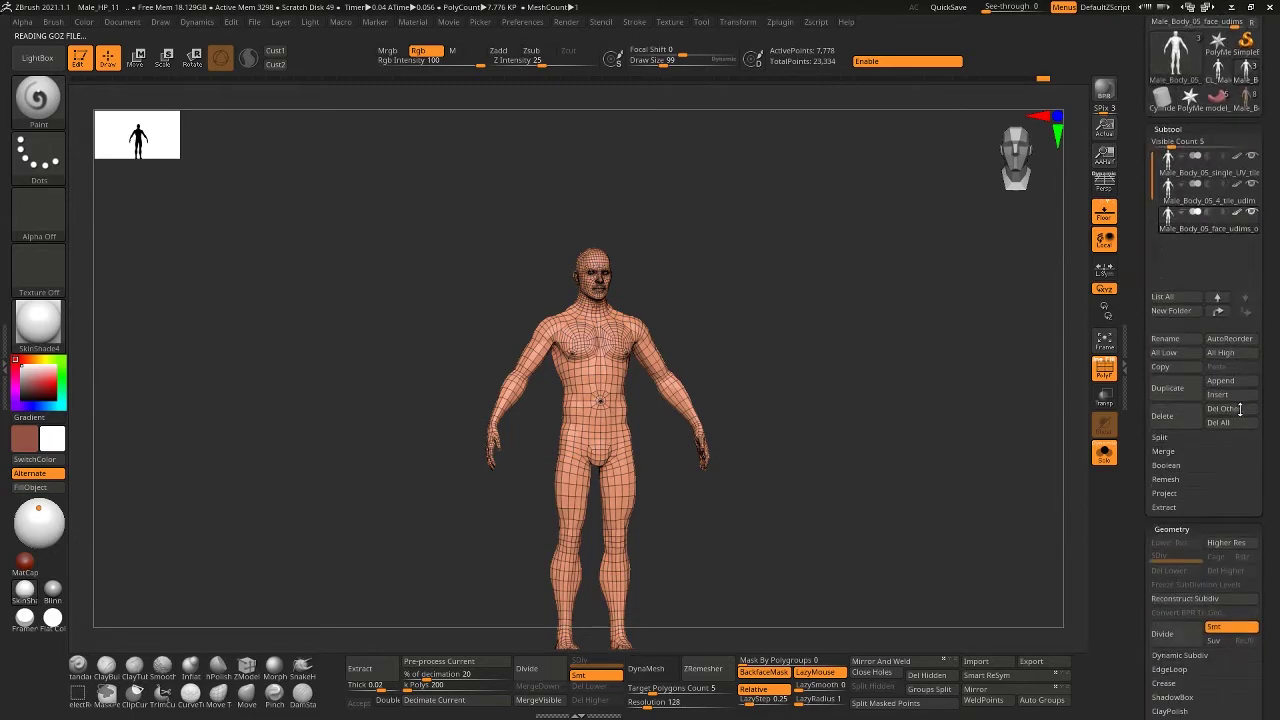
pyautogui.scroll(-10, 1230, 400)
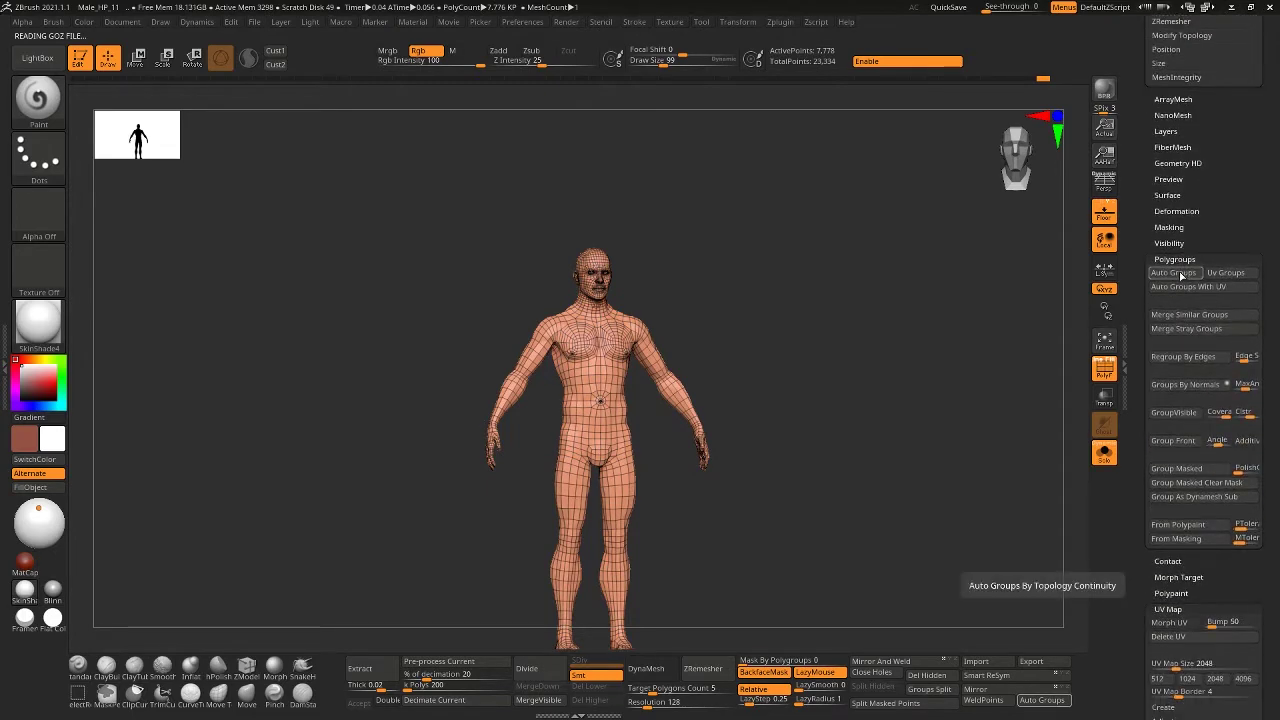
pyautogui.click(1177, 273)
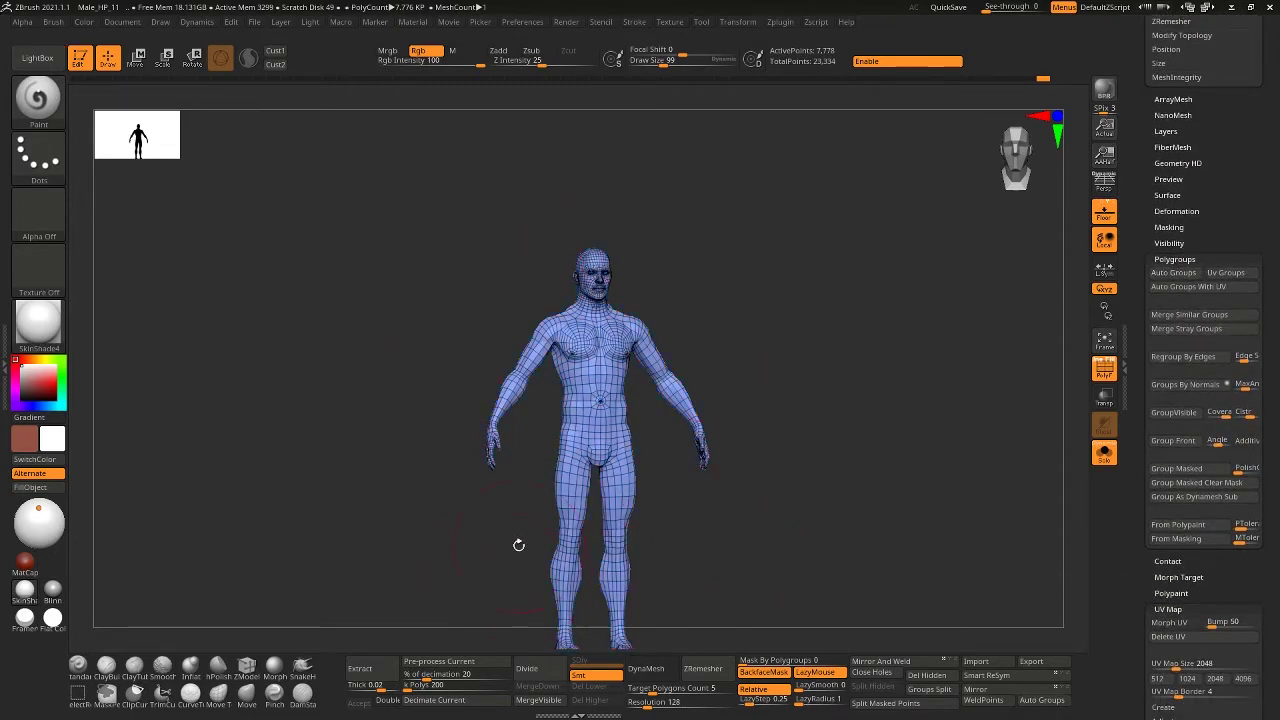
# Regroup the face UDIM body by UV tiles with UV Groups and inspect the polygroups around the head
pyautogui.click(1225, 288)
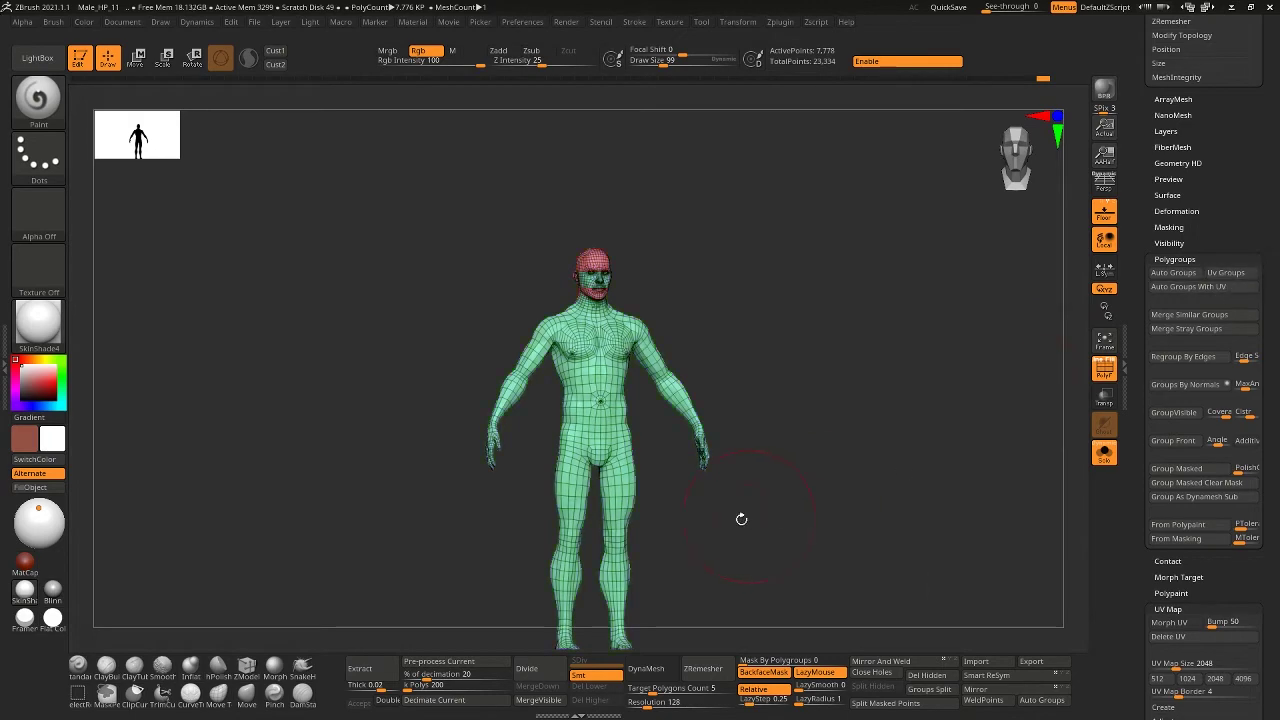
pyautogui.moveTo(773, 500); pyautogui.dragTo(536, 253)
pyautogui.keyDown('ctrl'); pyautogui.moveTo(561, 244); pyautogui.dragTo(605, 286, button='right'); pyautogui.keyUp('ctrl')
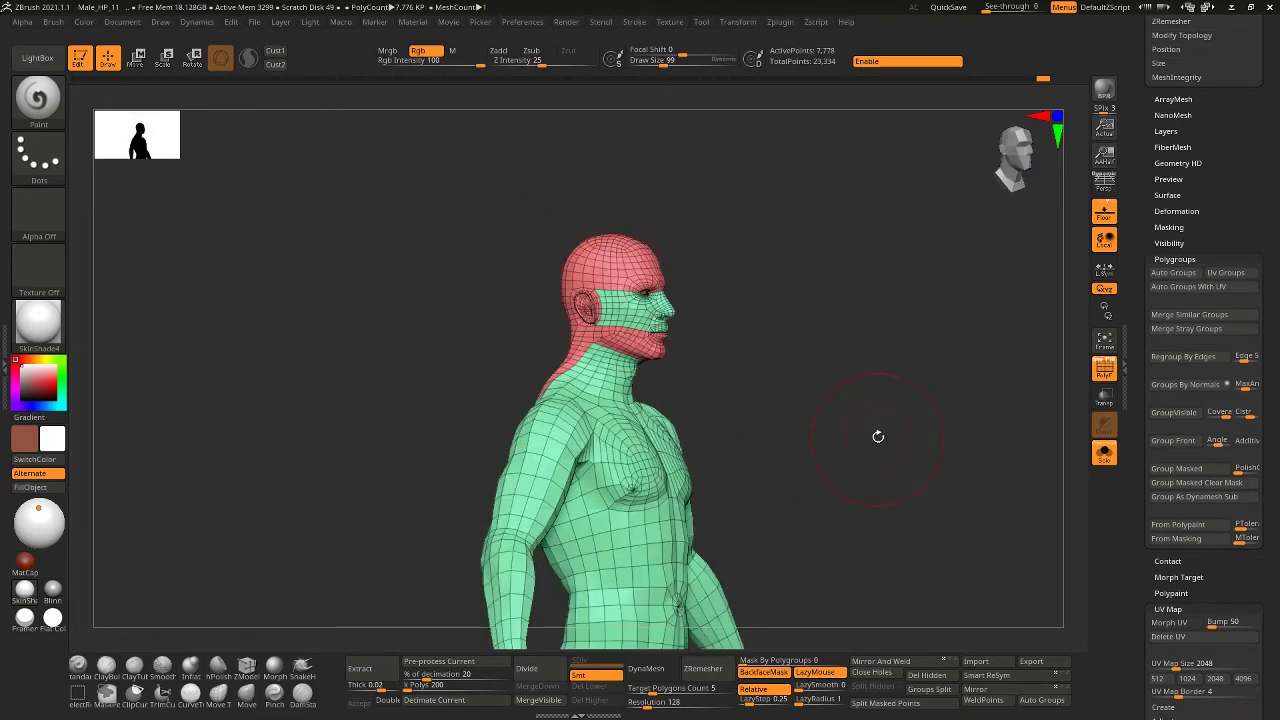
pyautogui.moveTo(877, 434); pyautogui.dragTo(841, 353)
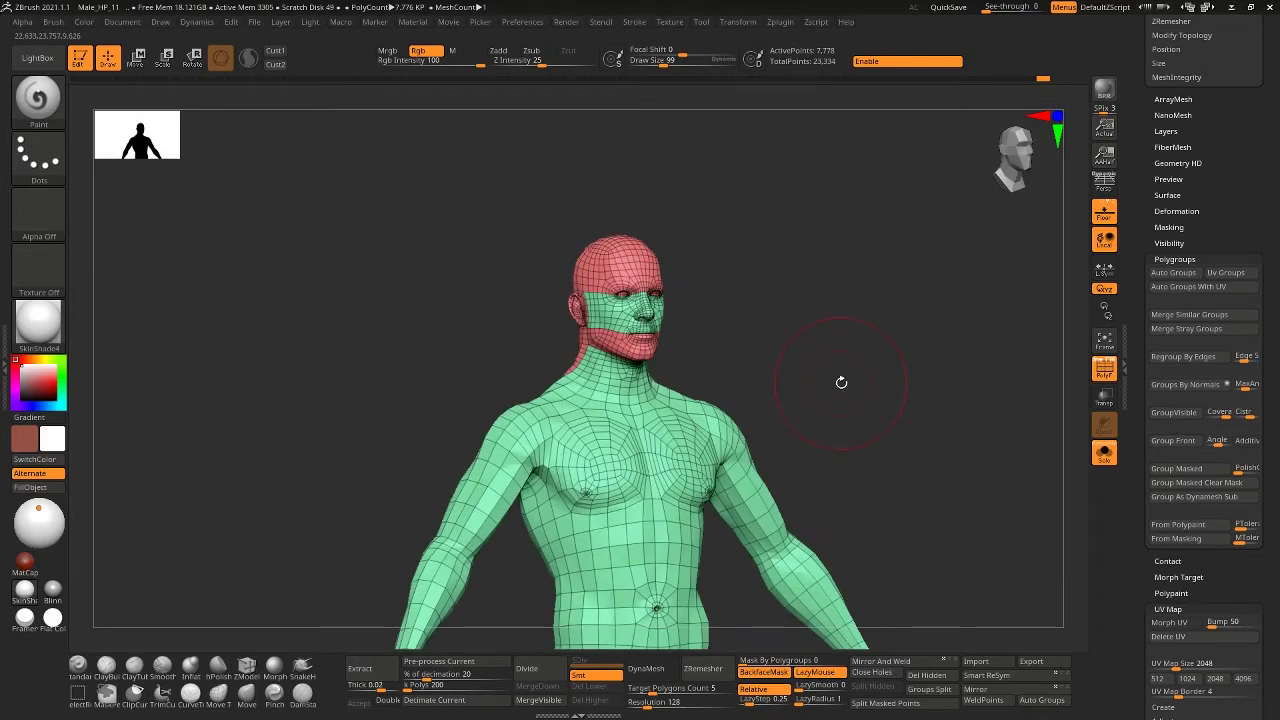
# Isolate the forehead, mid-face and mouth polygroups one after another, restoring the full body after each
pyautogui.keyDown('ctrl'); pyautogui.keyDown('shift'); pyautogui.click(615, 264); pyautogui.keyUp('shift'); pyautogui.keyUp('ctrl')
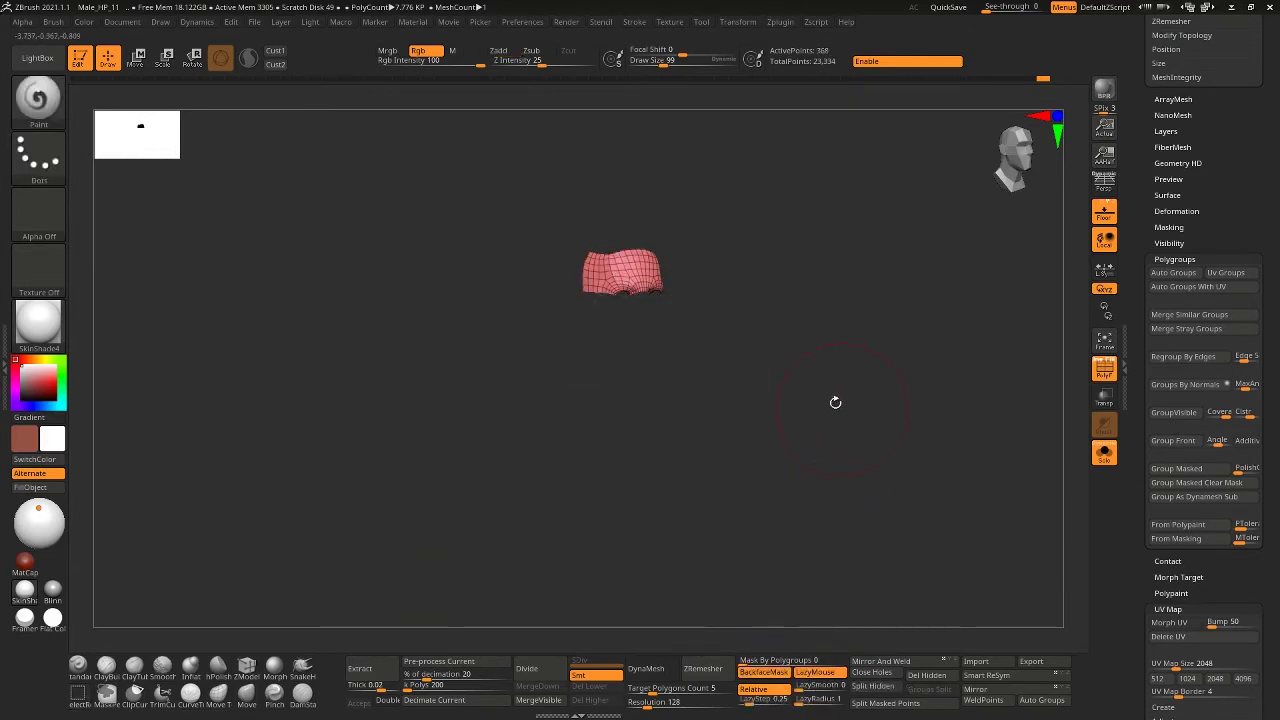
pyautogui.moveTo(834, 401); pyautogui.dragTo(838, 347)
pyautogui.keyDown('ctrl'); pyautogui.keyDown('shift'); pyautogui.click(817, 360); pyautogui.keyUp('shift'); pyautogui.keyUp('ctrl')
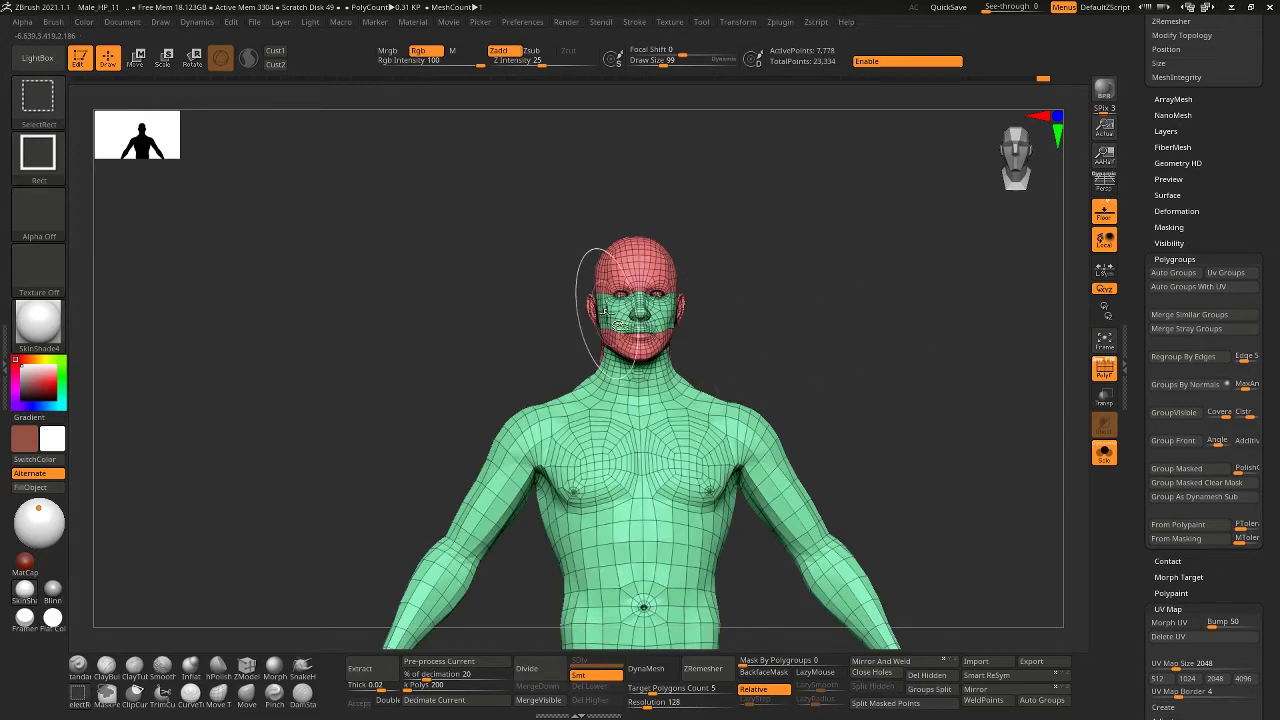
pyautogui.keyDown('ctrl'); pyautogui.keyDown('shift'); pyautogui.click(640, 313); pyautogui.keyUp('shift'); pyautogui.keyUp('ctrl')
pyautogui.moveTo(743, 434); pyautogui.dragTo(576, 359)
pyautogui.moveTo(566, 270); pyautogui.dragTo(914, 351)
pyautogui.keyDown('ctrl'); pyautogui.keyDown('shift'); pyautogui.click(891, 349); pyautogui.keyUp('shift'); pyautogui.keyUp('ctrl')
pyautogui.moveTo(864, 389)
pyautogui.mouseDown()
pyautogui.moveTo(920, 388)
pyautogui.moveTo(866, 366)
pyautogui.mouseUp()
pyautogui.keyDown('ctrl'); pyautogui.keyDown('shift'); pyautogui.click(608, 335); pyautogui.keyUp('shift'); pyautogui.keyUp('ctrl')
pyautogui.keyDown('ctrl'); pyautogui.keyDown('shift'); pyautogui.click(918, 383); pyautogui.keyUp('shift'); pyautogui.keyUp('ctrl')
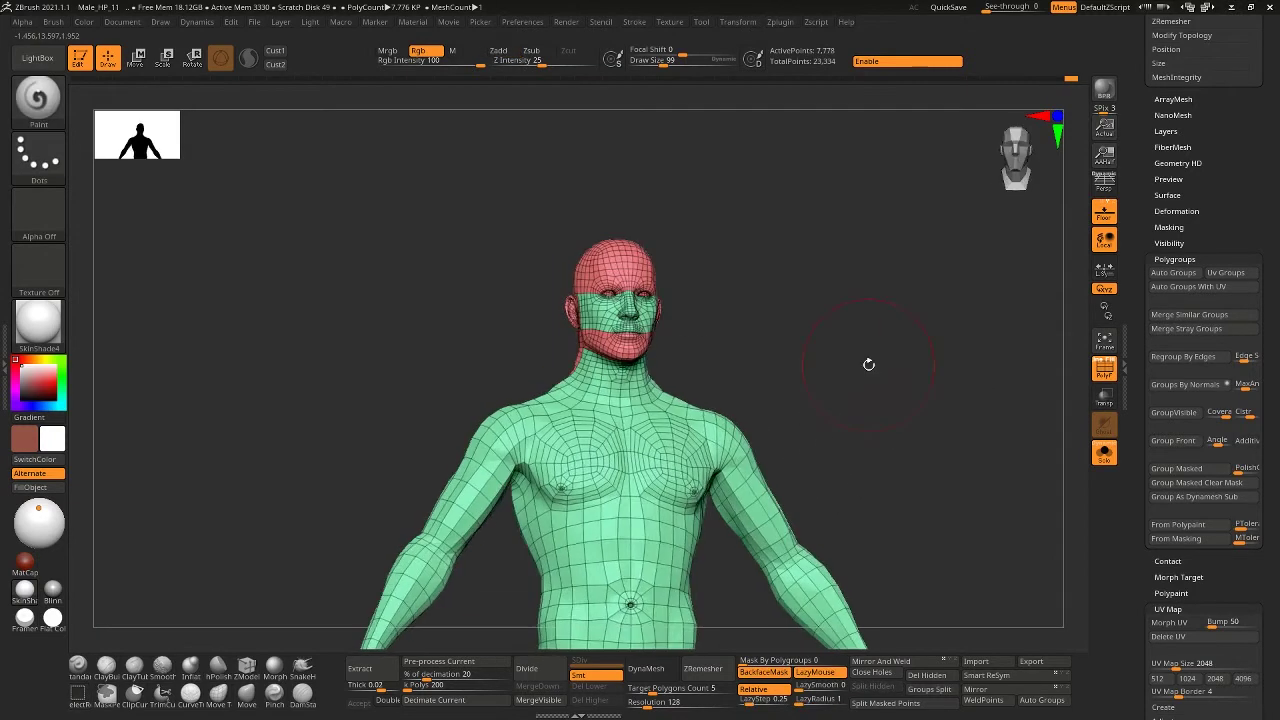
# Create polygroups from the UV islands with Auto Groups With UV and examine them on the head and whole body
pyautogui.click(1184, 289)
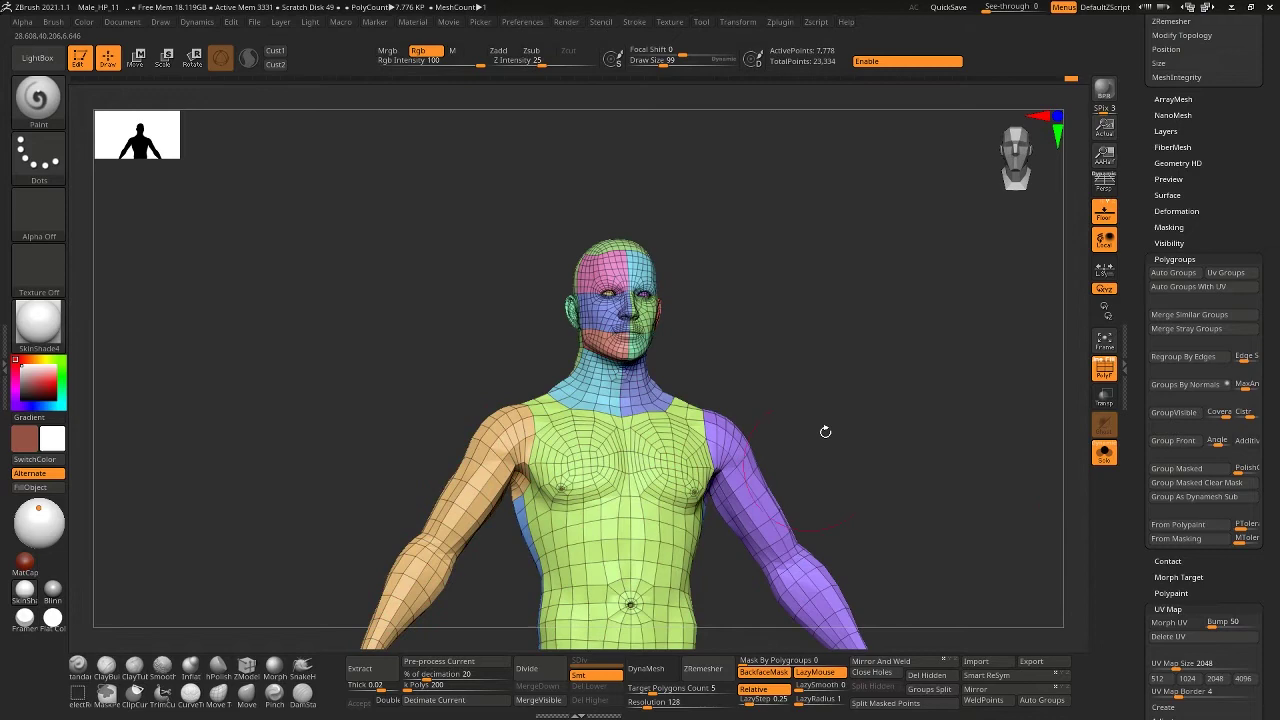
pyautogui.moveTo(849, 346); pyautogui.dragTo(698, 412)
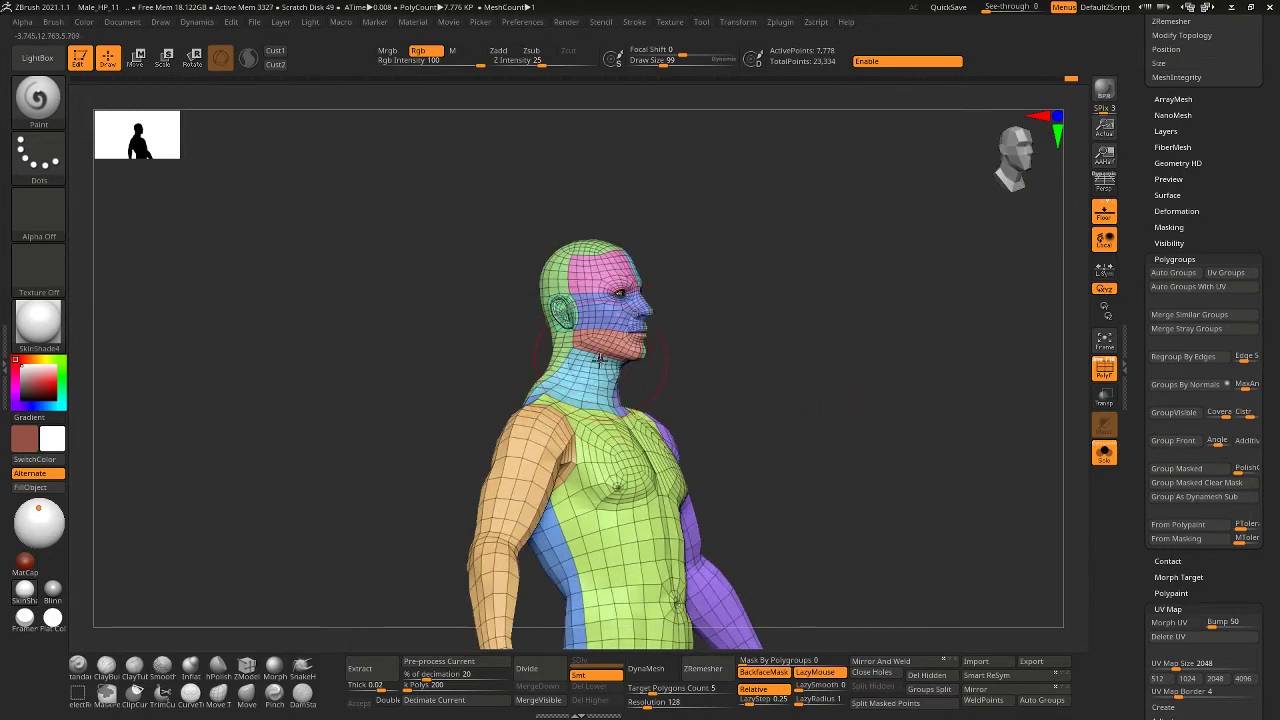
pyautogui.moveTo(680, 360); pyautogui.dragTo(784, 349)
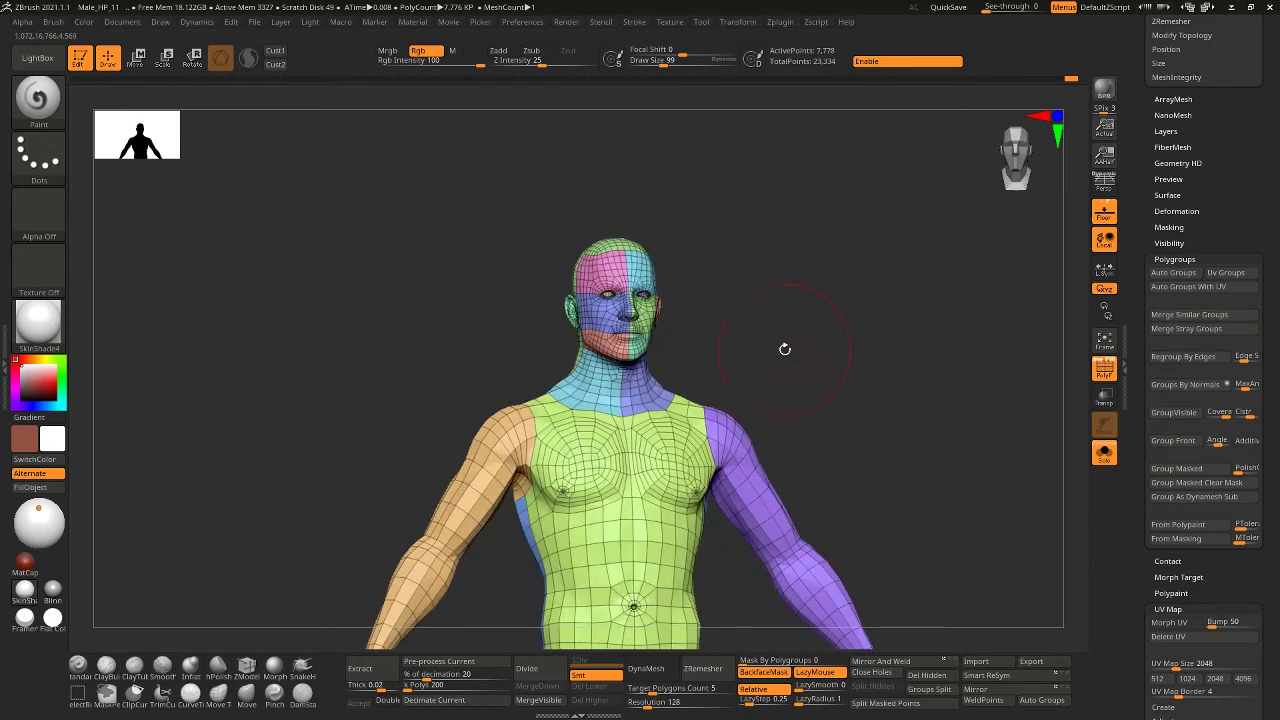
pyautogui.keyDown('alt'); pyautogui.moveTo(742, 586); pyautogui.dragTo(762, 357); pyautogui.keyUp('alt')
pyautogui.keyDown('alt'); pyautogui.moveTo(771, 401); pyautogui.dragTo(858, 510); pyautogui.keyUp('alt')
pyautogui.moveTo(914, 429)
pyautogui.keyDown('shift'); pyautogui.mouseDown()
pyautogui.moveTo(975, 434)
pyautogui.moveTo(930, 433)
pyautogui.mouseUp(); pyautogui.keyUp('shift')
pyautogui.moveTo(863, 372); pyautogui.dragTo(871, 406)
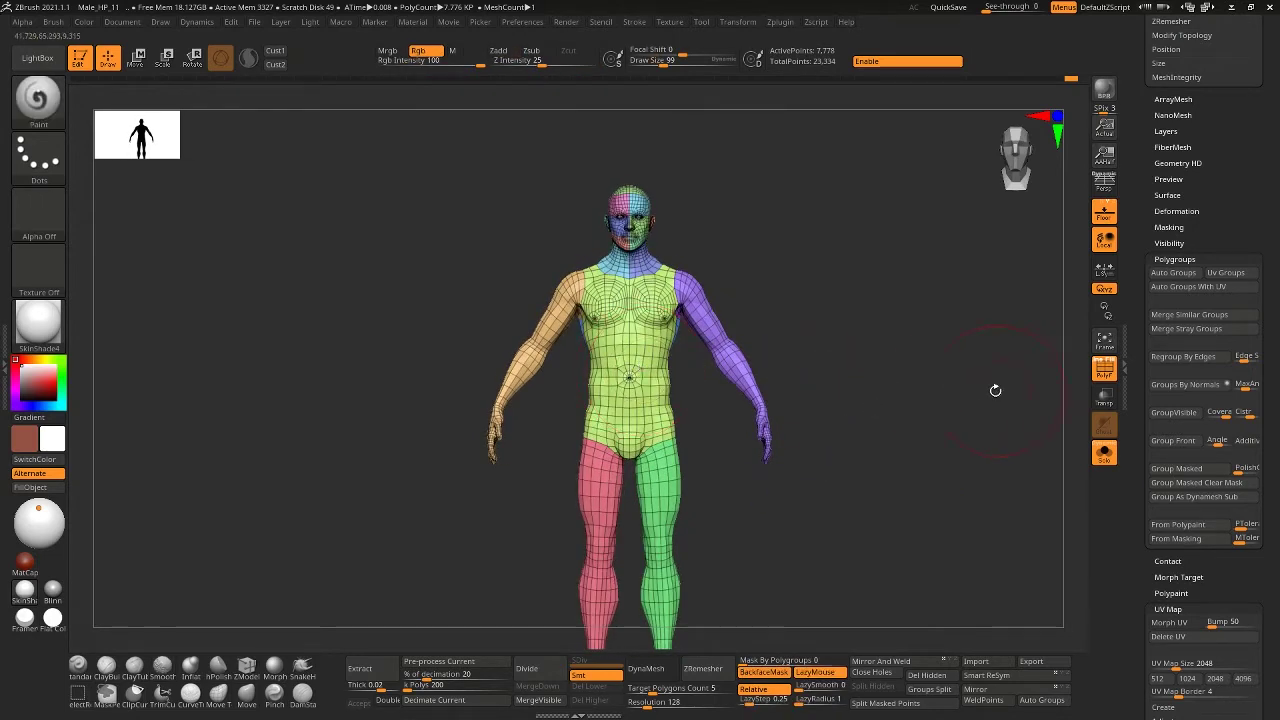
# Reapply Auto Groups With UV, combine both isolated arms into a single polygroup and show the whole body again
pyautogui.click(1188, 286)
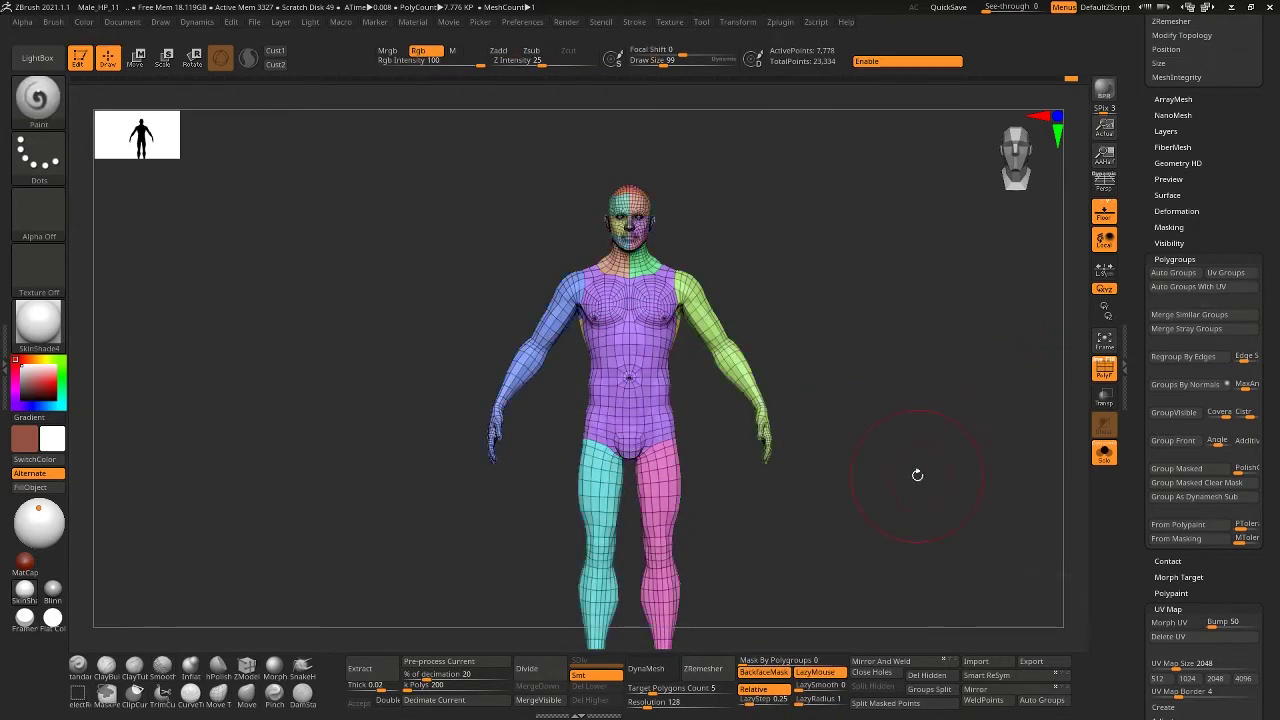
pyautogui.keyDown('ctrl'); pyautogui.keyDown('shift'); pyautogui.click(741, 398); pyautogui.keyUp('shift'); pyautogui.keyUp('ctrl')
pyautogui.keyDown('ctrl'); pyautogui.keyDown('shift'); pyautogui.click(908, 271); pyautogui.keyUp('shift'); pyautogui.keyUp('ctrl')
pyautogui.keyDown('ctrl'); pyautogui.keyDown('shift'); pyautogui.click(538, 343); pyautogui.keyUp('shift'); pyautogui.keyUp('ctrl')
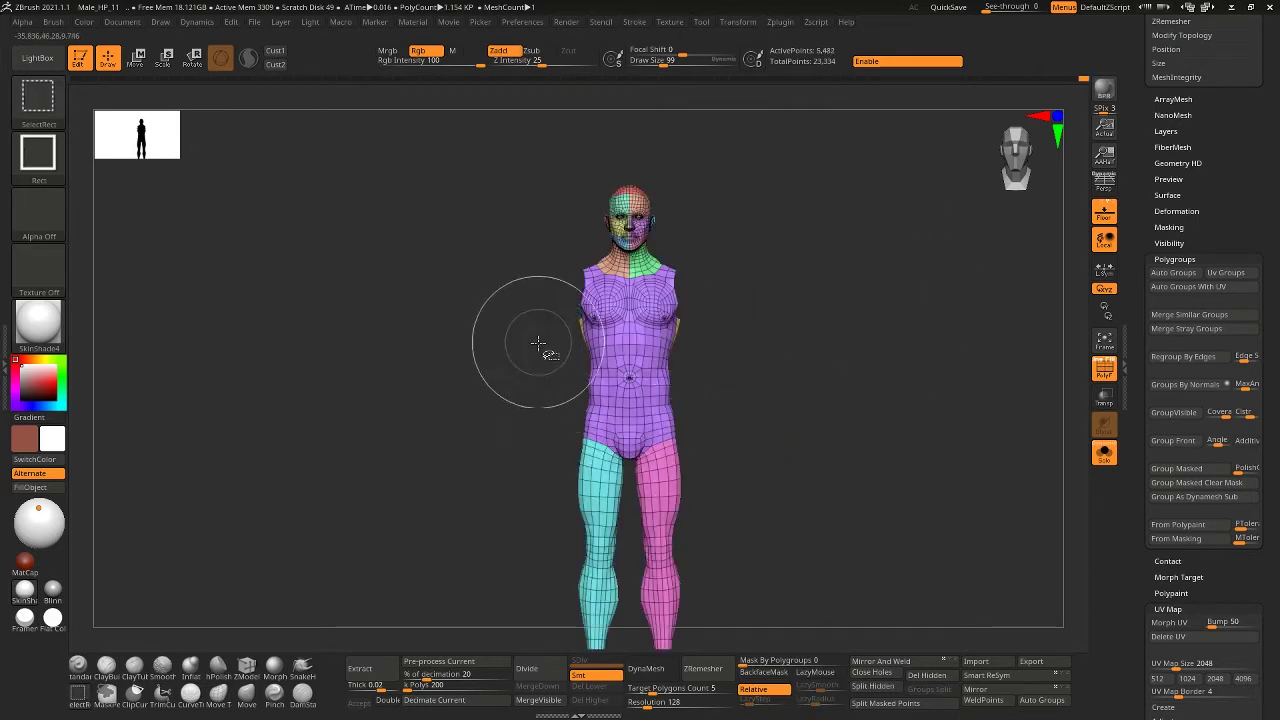
pyautogui.keyDown('ctrl'); pyautogui.keyDown('shift'); pyautogui.moveTo(886, 343); pyautogui.dragTo(998, 428); pyautogui.keyUp('shift'); pyautogui.keyUp('ctrl')
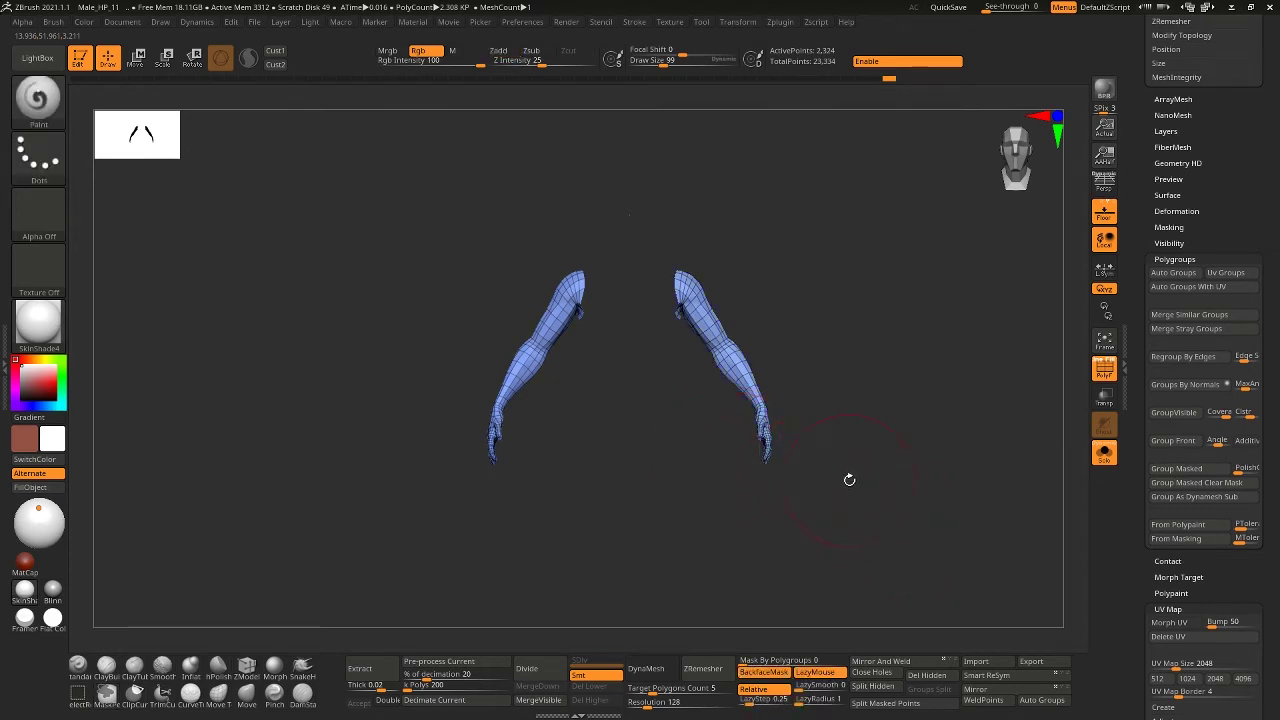
pyautogui.keyDown('ctrl'); pyautogui.keyDown('shift'); pyautogui.click(981, 470); pyautogui.keyUp('shift'); pyautogui.keyUp('ctrl')
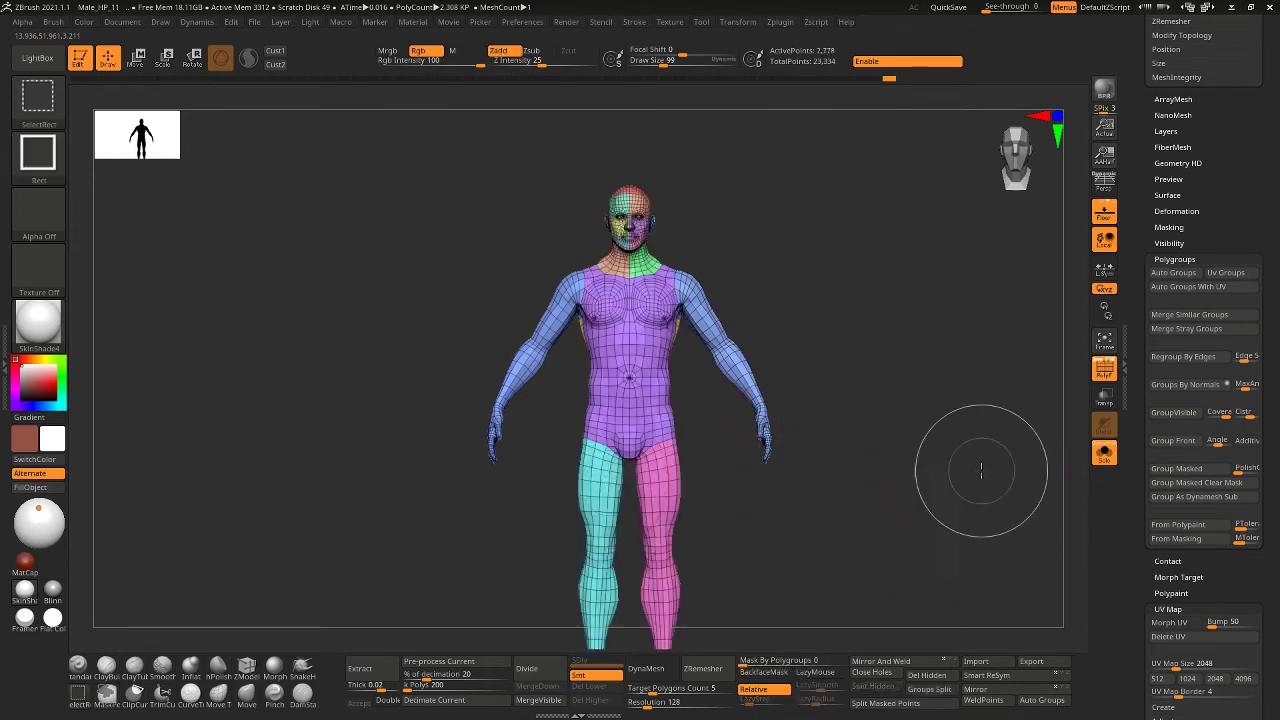
# Regroup the body with Auto Groups With UV and hide both arm polygroups
pyautogui.click(1235, 329)
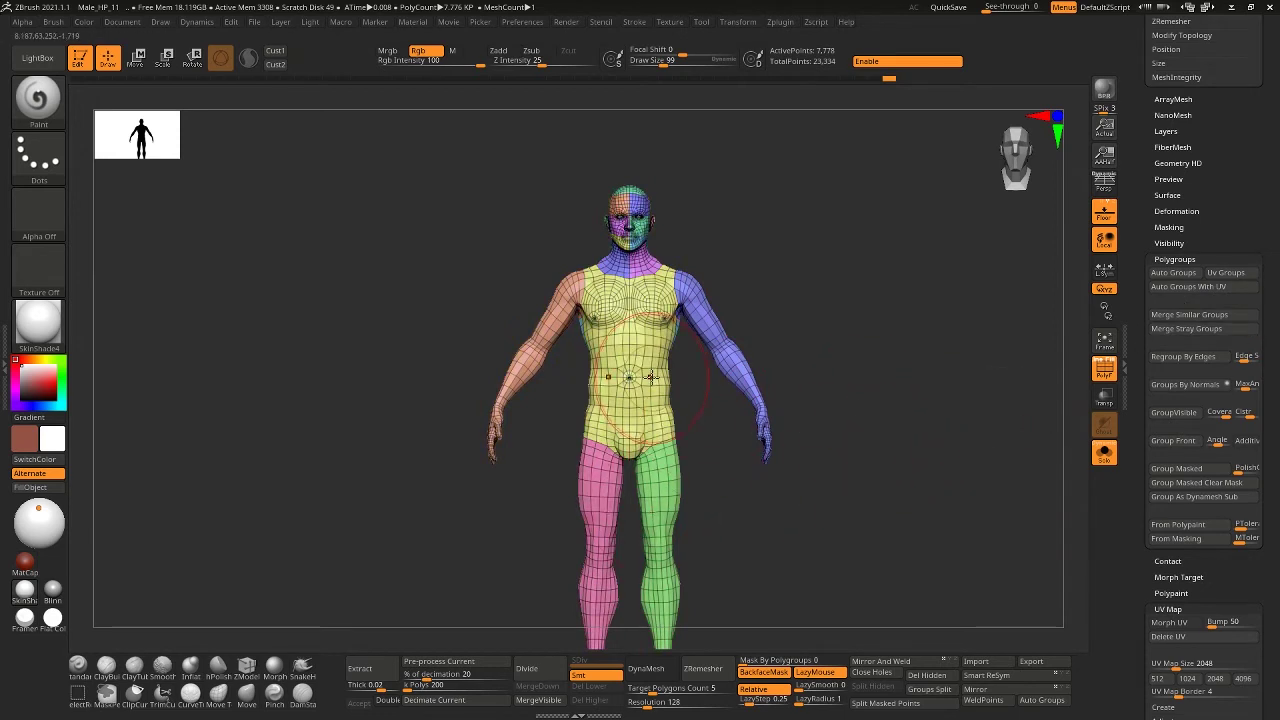
pyautogui.keyDown('ctrl'); pyautogui.keyDown('shift'); pyautogui.click(738, 370); pyautogui.keyUp('shift'); pyautogui.keyUp('ctrl')
pyautogui.keyDown('ctrl'); pyautogui.keyDown('shift'); pyautogui.click(917, 358); pyautogui.keyUp('shift'); pyautogui.keyUp('ctrl')
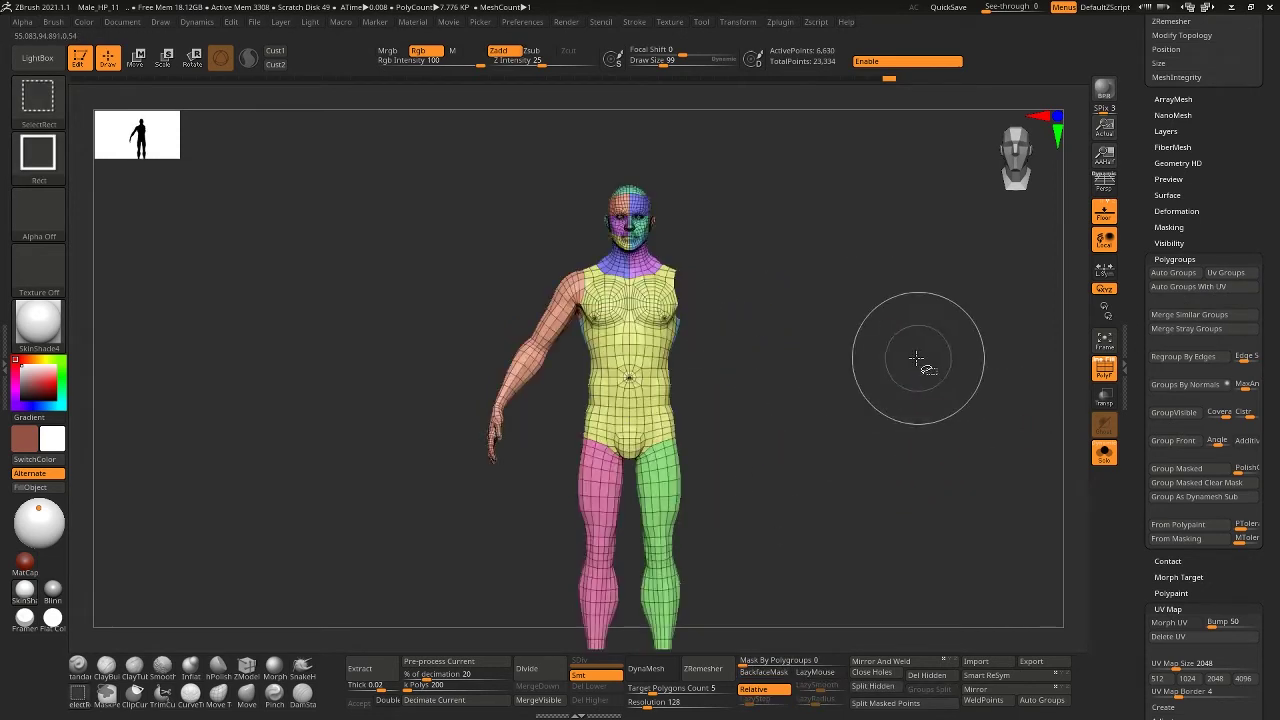
pyautogui.keyDown('ctrl'); pyautogui.keyDown('alt'); pyautogui.keyDown('shift'); pyautogui.click(540, 325); pyautogui.keyUp('shift'); pyautogui.keyUp('alt'); pyautogui.keyUp('ctrl')
pyautogui.moveTo(812, 524); pyautogui.dragTo(763, 515)
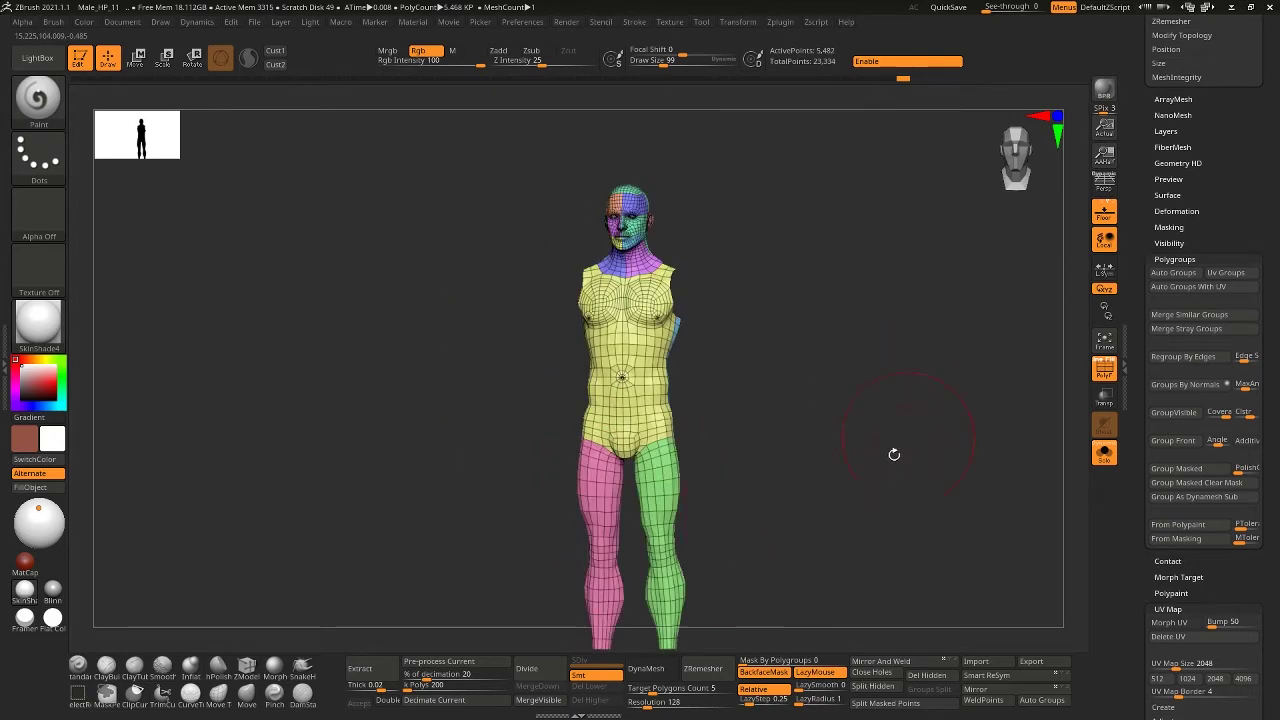
# Bring back the whole body and hide both leg polygroups
pyautogui.keyDown('ctrl'); pyautogui.keyDown('shift'); pyautogui.click(823, 518); pyautogui.keyUp('shift'); pyautogui.keyUp('ctrl')
pyautogui.keyDown('ctrl'); pyautogui.keyDown('shift'); pyautogui.click(672, 540); pyautogui.keyUp('shift'); pyautogui.keyUp('ctrl')
pyautogui.keyDown('ctrl'); pyautogui.keyDown('shift'); pyautogui.moveTo(606, 543); pyautogui.dragTo(543, 566); pyautogui.keyUp('shift'); pyautogui.keyUp('ctrl')
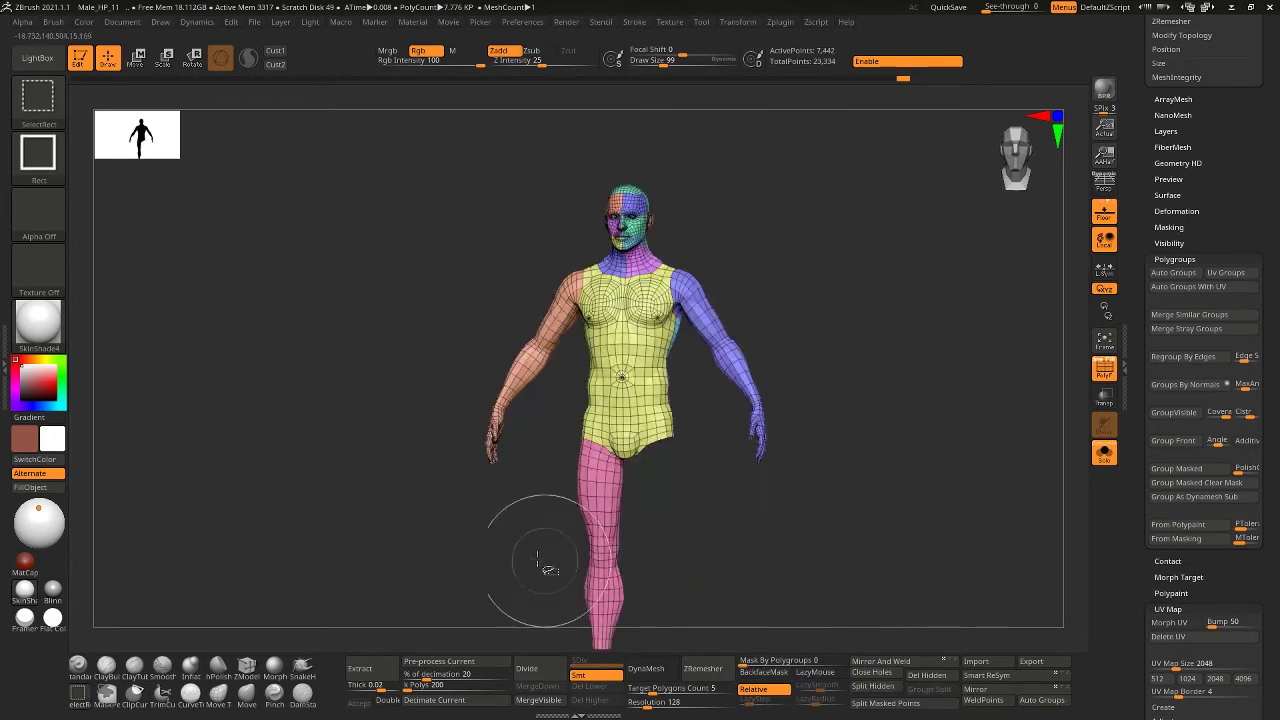
pyautogui.keyDown('ctrl'); pyautogui.keyDown('shift'); pyautogui.click(589, 537); pyautogui.keyUp('shift'); pyautogui.keyUp('ctrl')
pyautogui.keyDown('alt'); pyautogui.moveTo(749, 534); pyautogui.dragTo(745, 450); pyautogui.keyUp('alt')
# Hide the foot polygroups too, and invert the visibility to isolate the legs and feet
pyautogui.keyDown('ctrl'); pyautogui.keyDown('shift'); pyautogui.click(617, 485); pyautogui.keyUp('shift'); pyautogui.keyUp('ctrl')
pyautogui.keyDown('ctrl'); pyautogui.keyDown('shift'); pyautogui.click(554, 489); pyautogui.keyUp('shift'); pyautogui.keyUp('ctrl')
pyautogui.keyDown('ctrl'); pyautogui.keyDown('alt'); pyautogui.keyDown('shift'); pyautogui.click(603, 520); pyautogui.keyUp('shift'); pyautogui.keyUp('alt'); pyautogui.keyUp('ctrl')
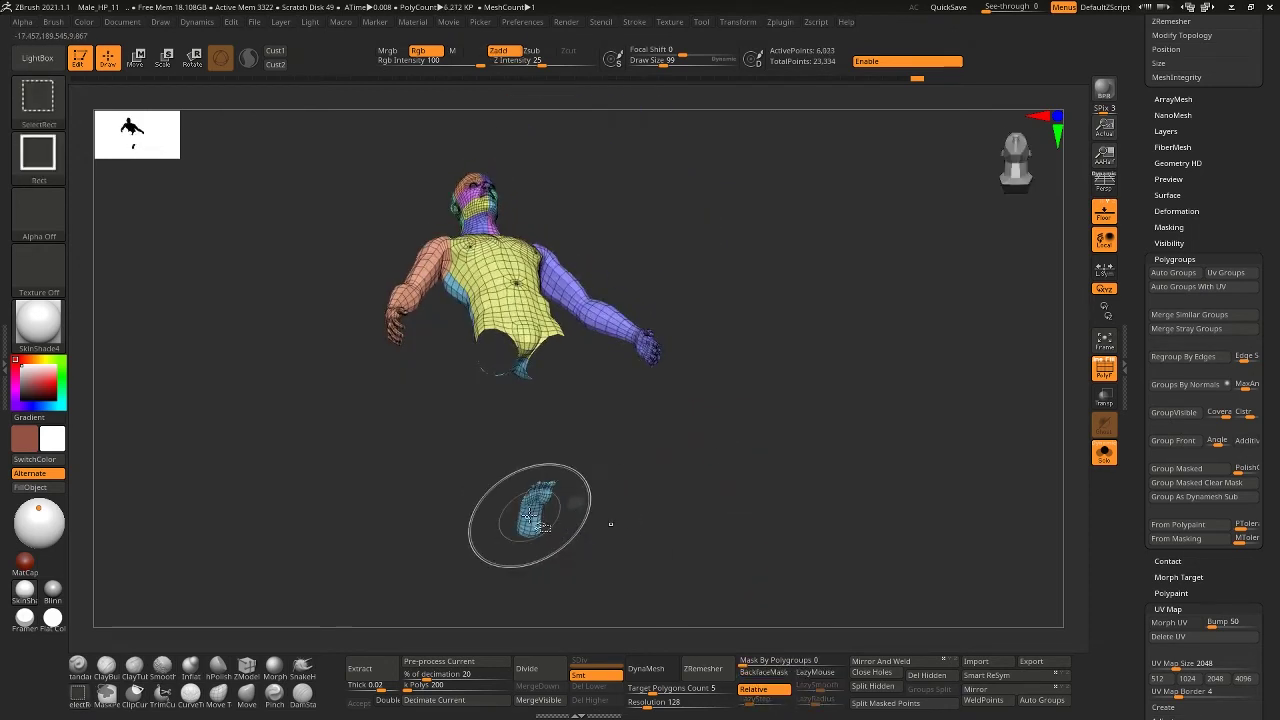
pyautogui.keyDown('ctrl'); pyautogui.keyDown('alt'); pyautogui.keyDown('shift'); pyautogui.click(536, 515); pyautogui.keyUp('shift'); pyautogui.keyUp('alt'); pyautogui.keyUp('ctrl')
pyautogui.hotkey('ctrl', 'shift')
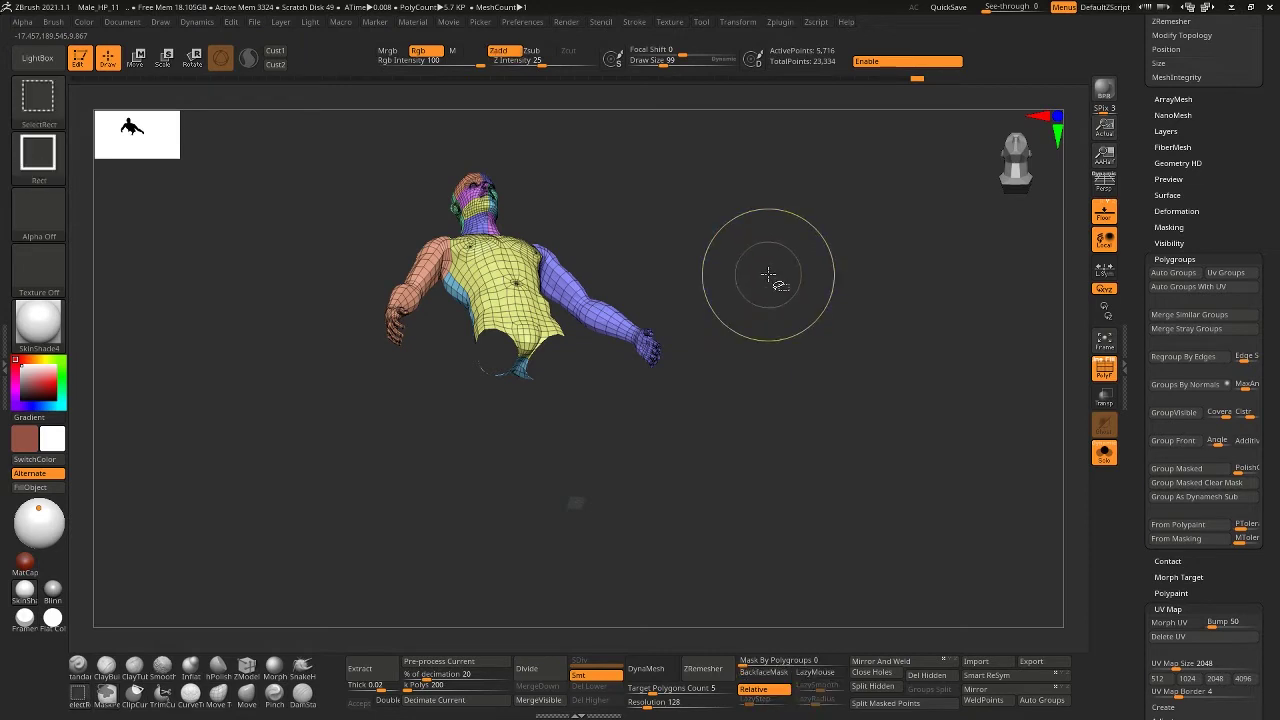
pyautogui.keyDown('ctrl'); pyautogui.keyDown('shift'); pyautogui.moveTo(760, 277); pyautogui.dragTo(800, 477); pyautogui.keyUp('shift'); pyautogui.keyUp('ctrl')
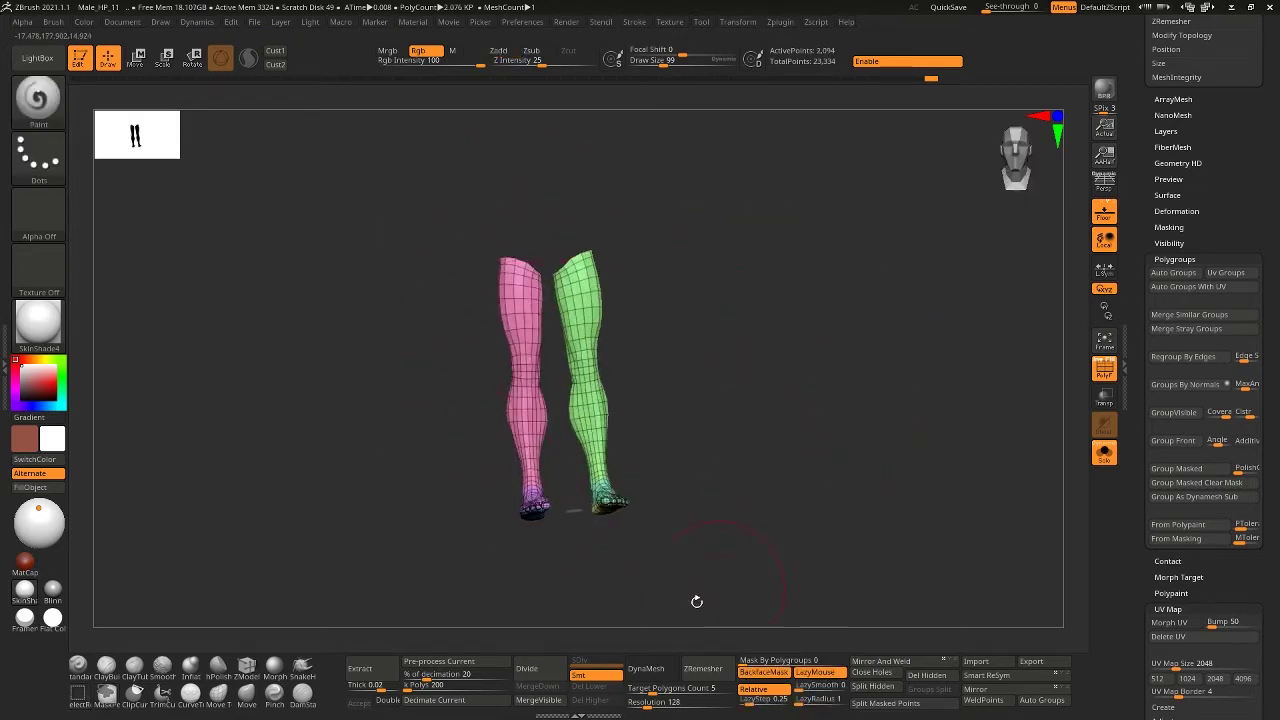
# Examine the isolated legs and feet and show the whole body again
pyautogui.moveTo(940, 460)
pyautogui.mouseDown()
pyautogui.moveTo(850, 435)
pyautogui.moveTo(812, 456)
pyautogui.mouseUp()
pyautogui.press('ctrl')
pyautogui.keyDown('ctrl'); pyautogui.keyDown('shift'); pyautogui.click(761, 459); pyautogui.keyUp('shift'); pyautogui.keyUp('ctrl')
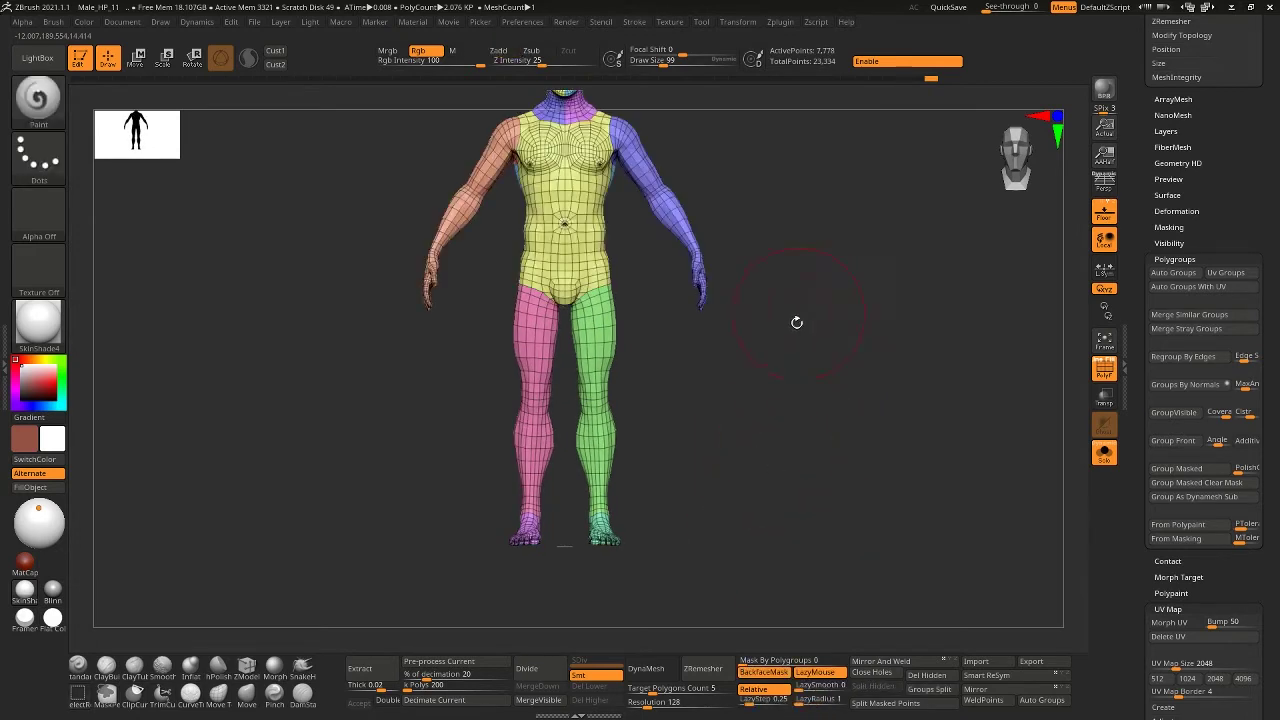
pyautogui.keyDown('alt'); pyautogui.moveTo(797, 322); pyautogui.dragTo(791, 348); pyautogui.keyUp('alt')
# Switch to the textured Male_Body_05_mp_05 model and examine its polygroups from the front and side
pyautogui.moveTo(1265, 162); pyautogui.dragTo(1266, 370)
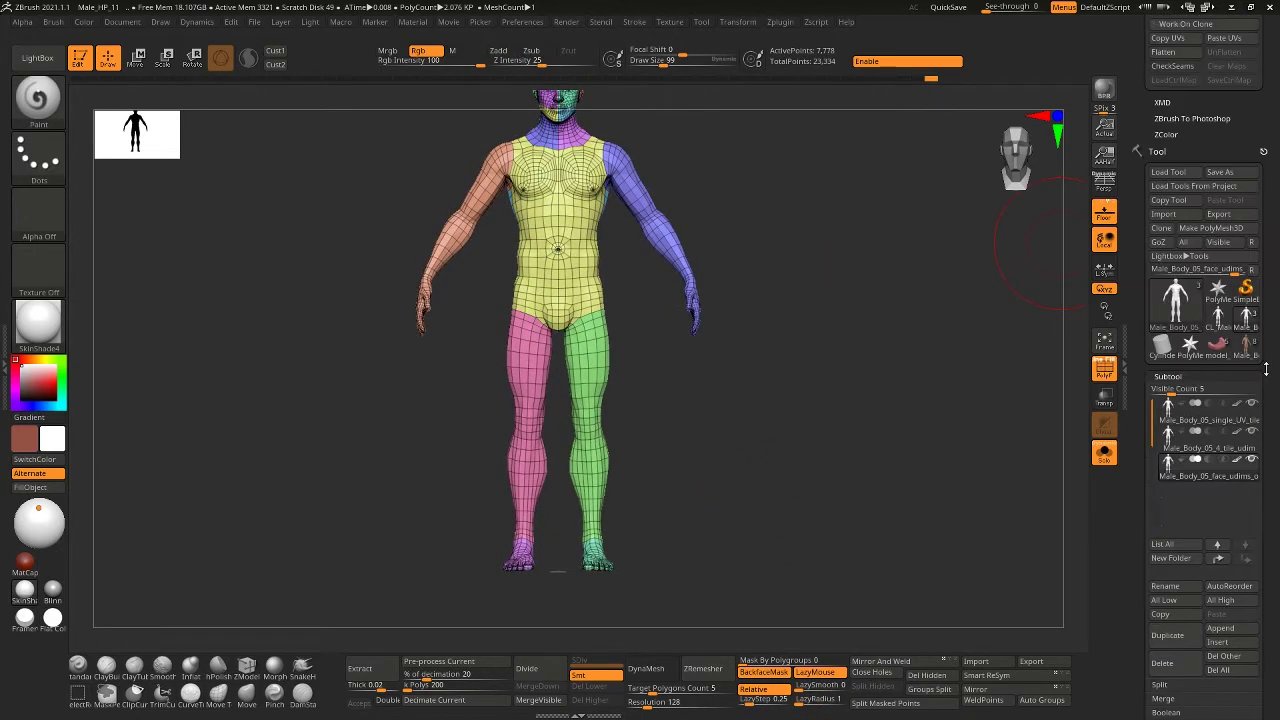
pyautogui.moveTo(1251, 357)
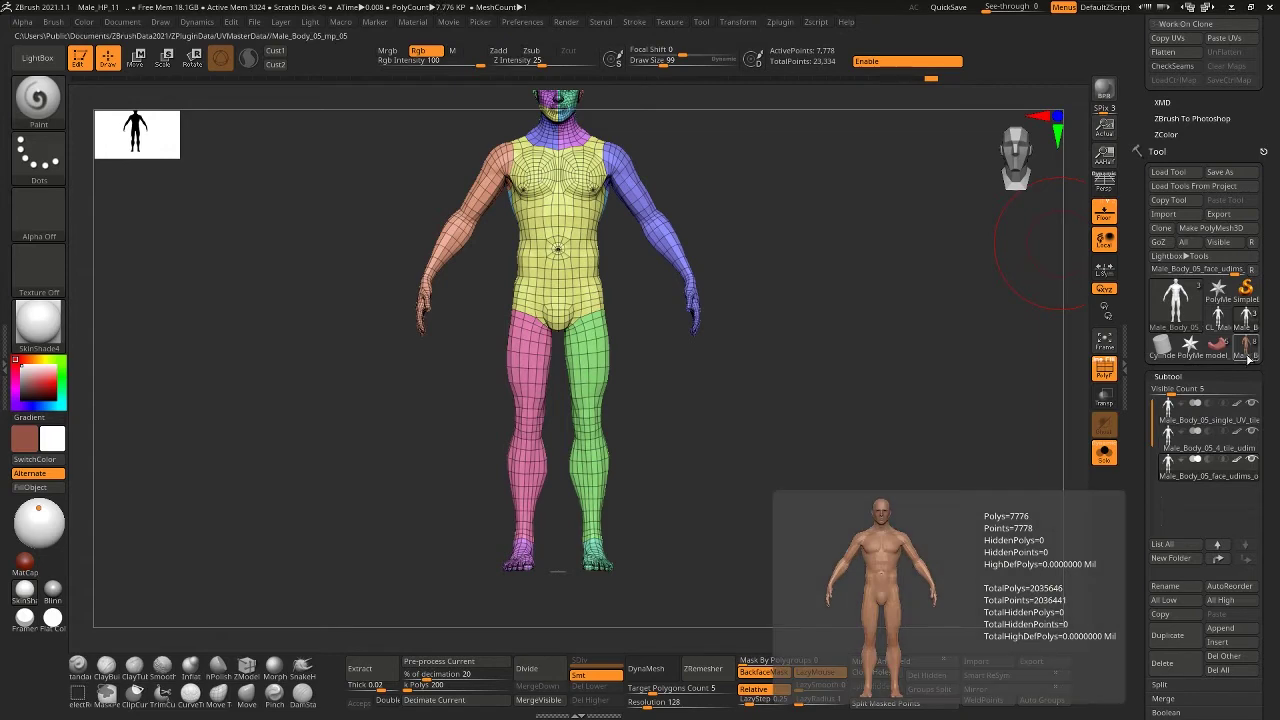
pyautogui.moveTo(1162, 422)
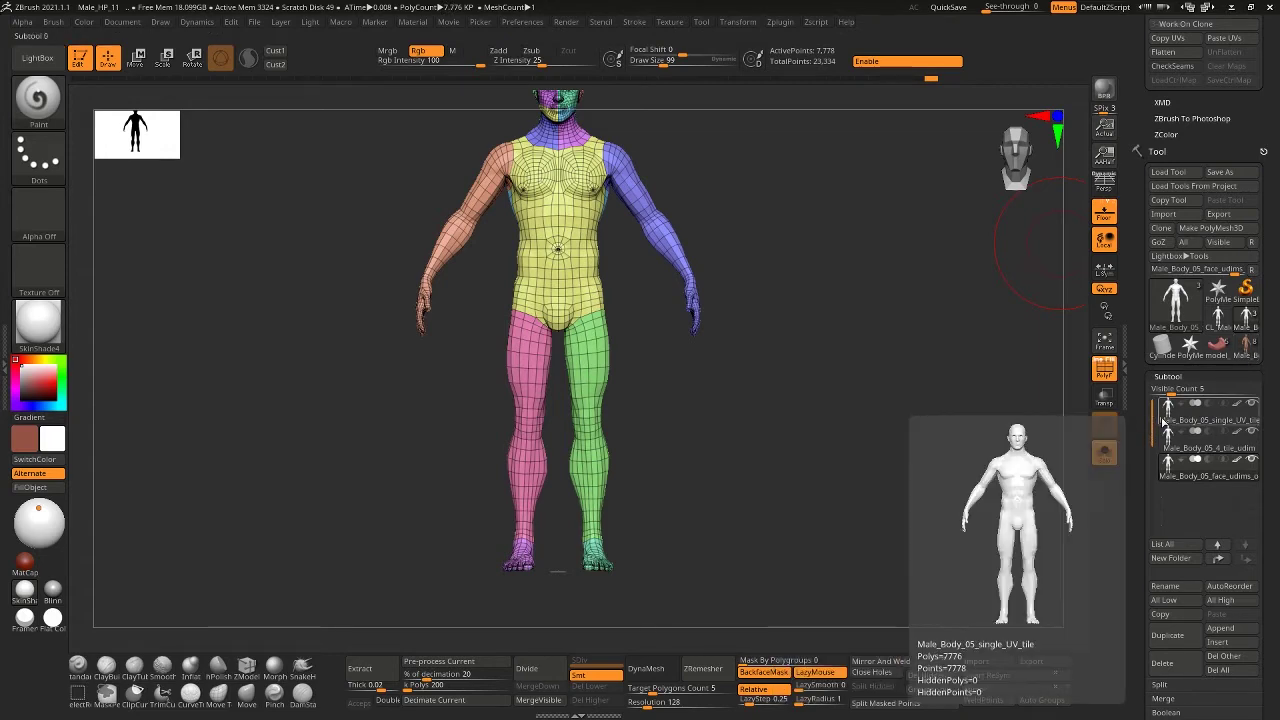
pyautogui.click(1246, 350)
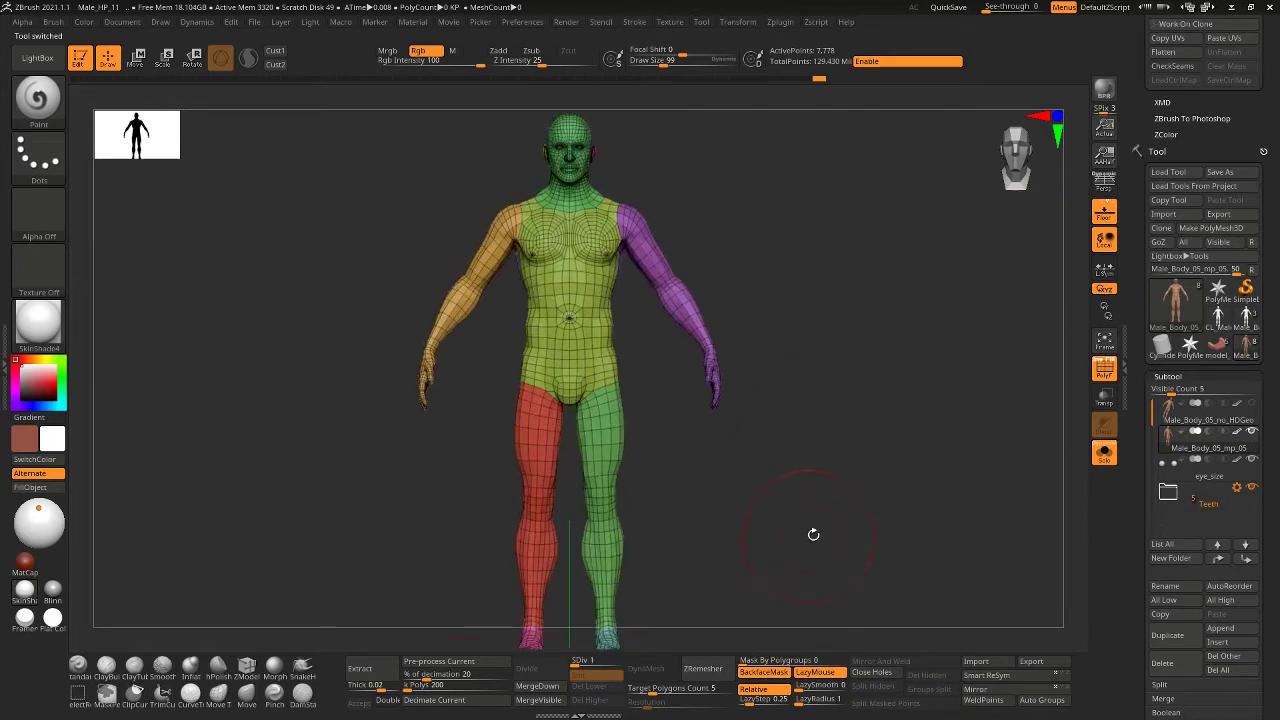
pyautogui.moveTo(792, 502); pyautogui.dragTo(662, 561)
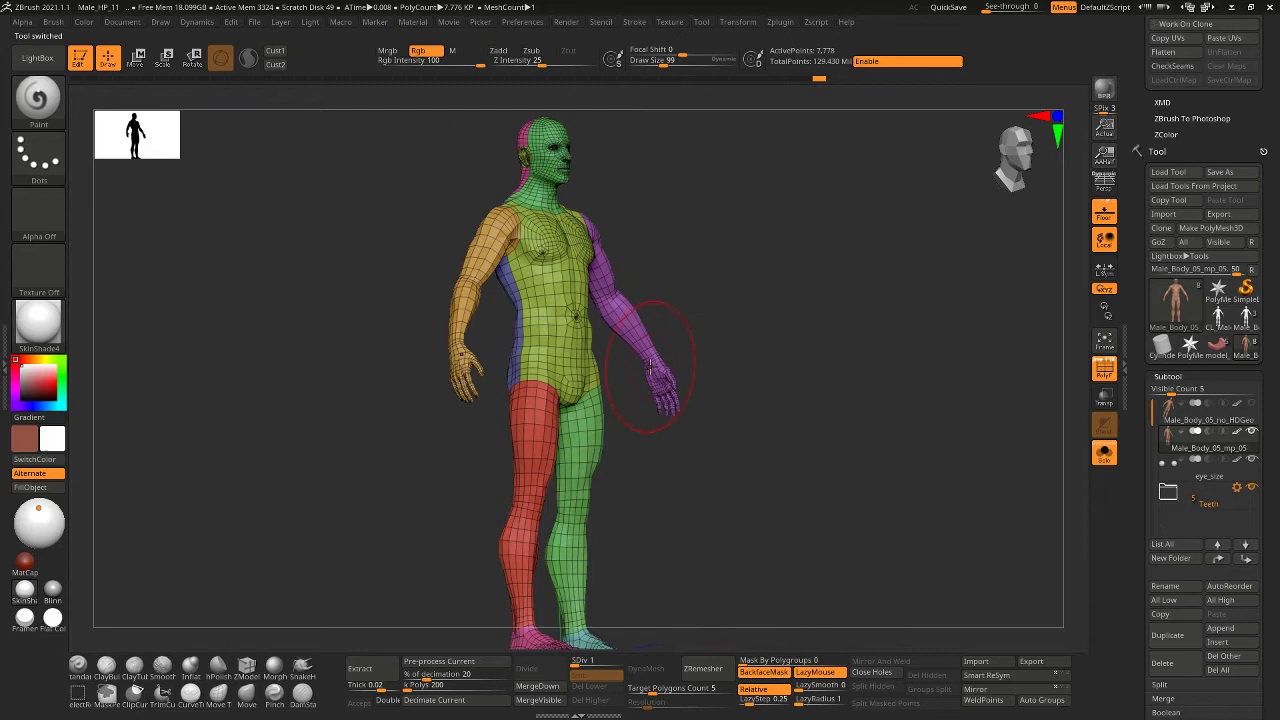
pyautogui.moveTo(829, 508); pyautogui.dragTo(489, 226)
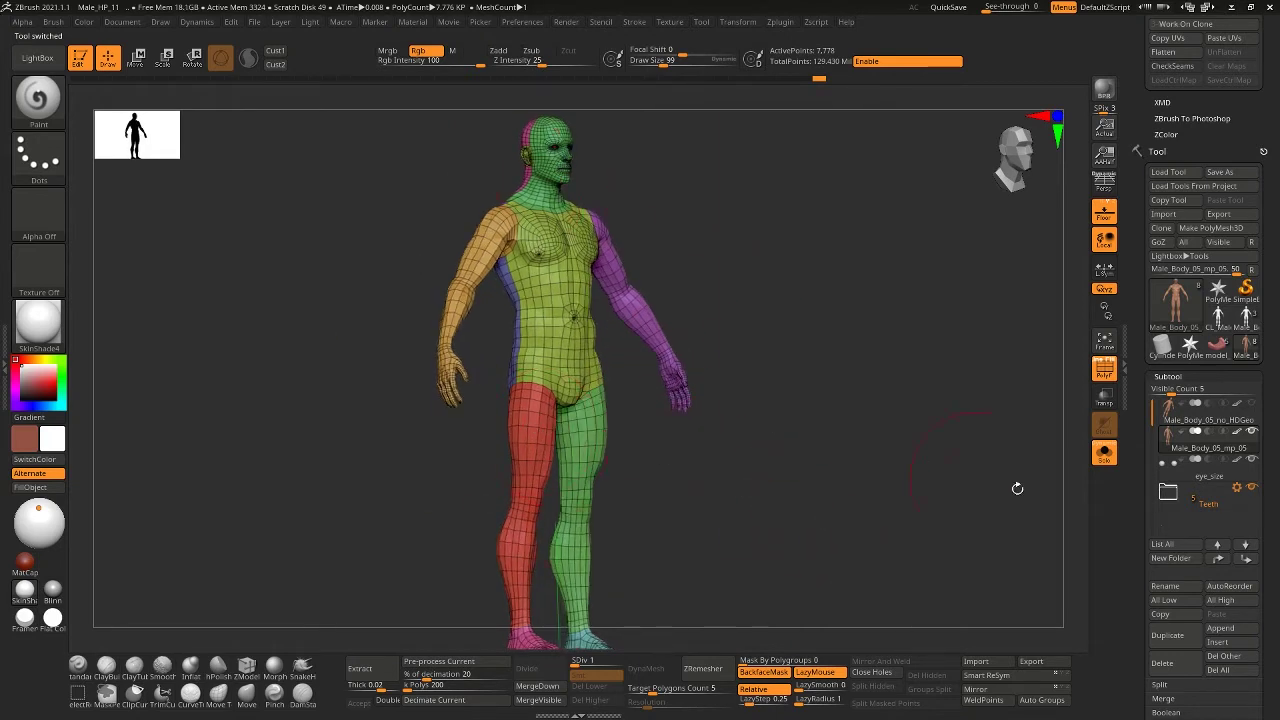
# Turn off the polyframe and raise the textured body to subdivision level 5
pyautogui.click(1104, 368)
pyautogui.moveTo(720, 500); pyautogui.dragTo(636, 648)
pyautogui.moveTo(852, 360); pyautogui.dragTo(852, 427)
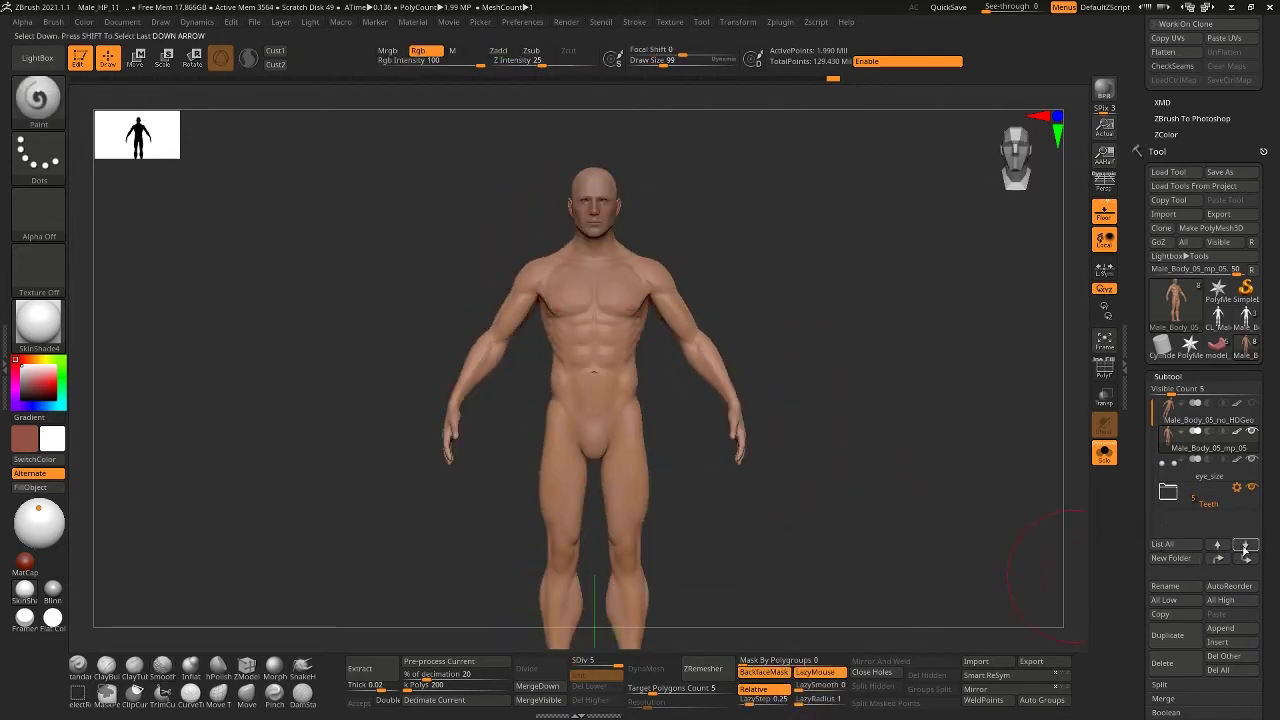
# Try to create a texture map from the whole body's polypaint and turn its display off after examining it
pyautogui.moveTo(1264, 545); pyautogui.dragTo(1272, 371)
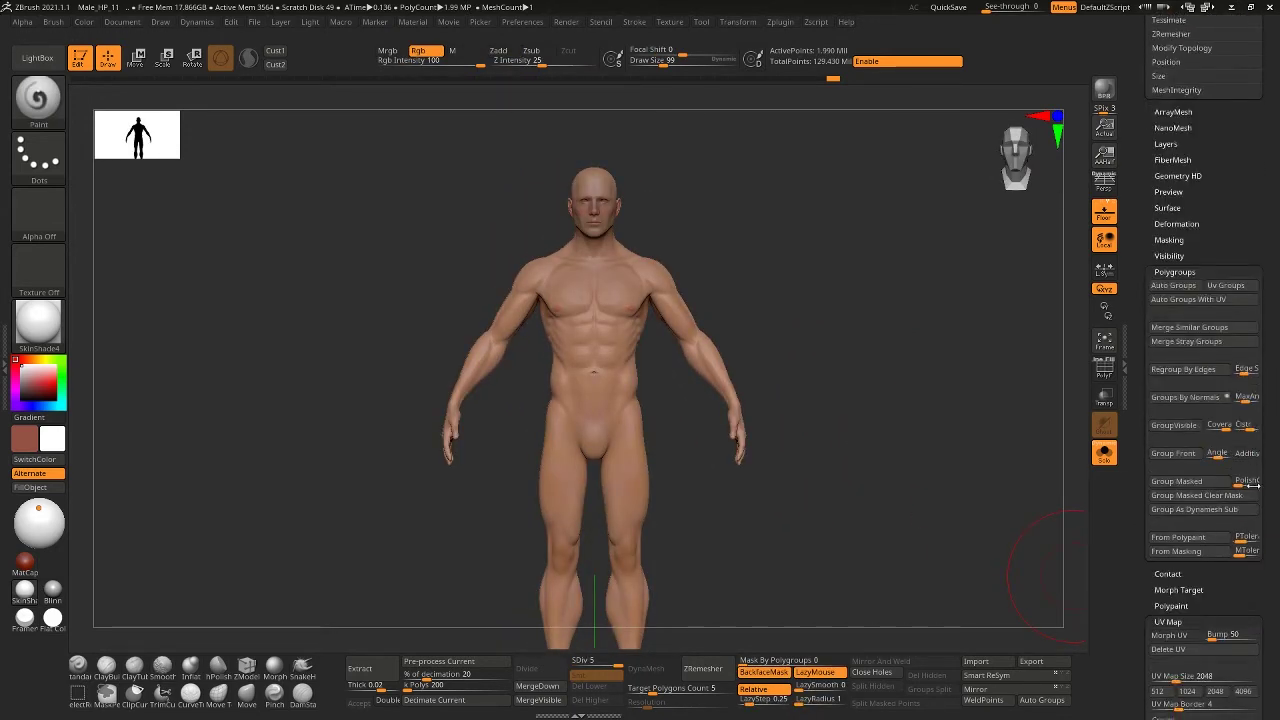
pyautogui.click(1168, 622)
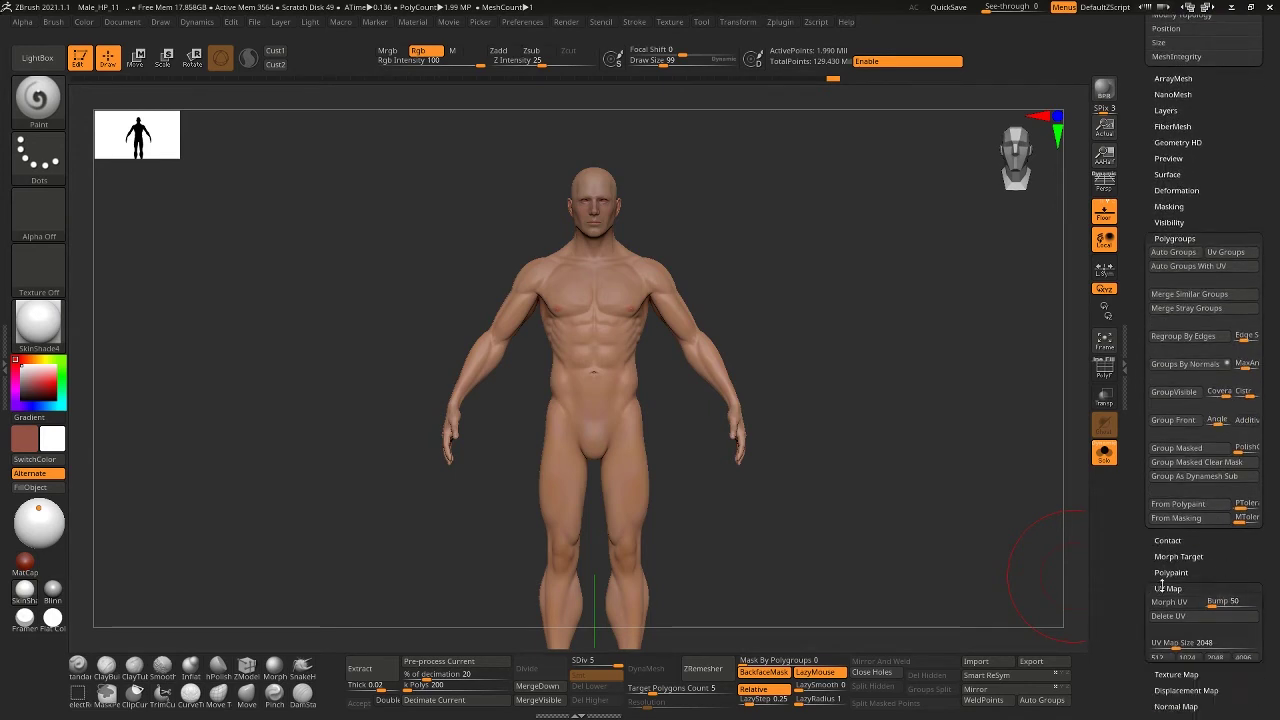
pyautogui.click(1178, 242)
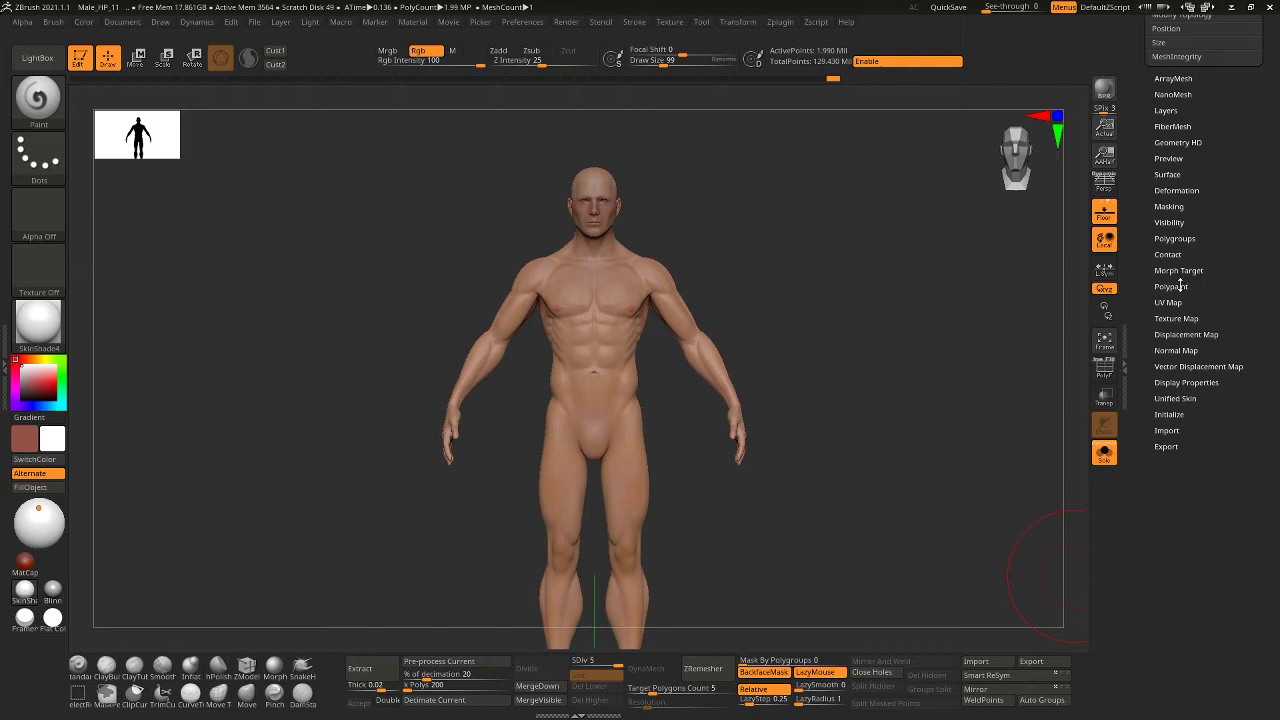
pyautogui.click(1178, 319)
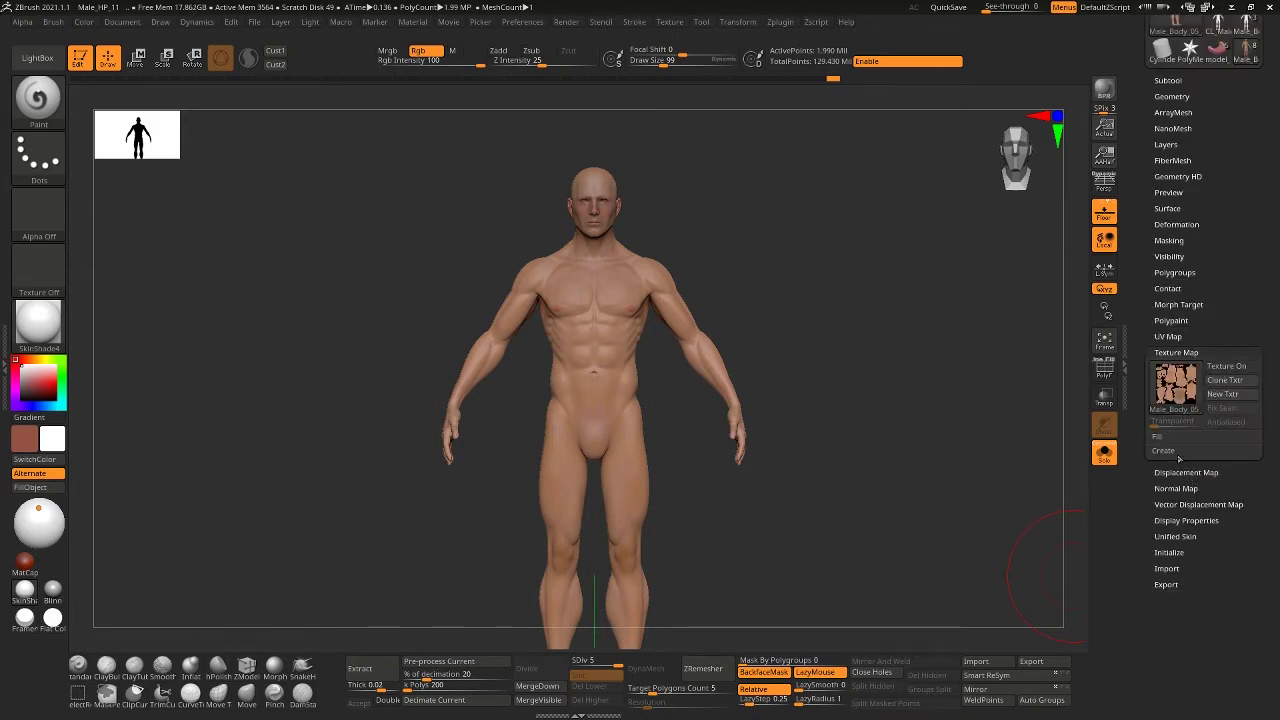
pyautogui.click(1176, 452)
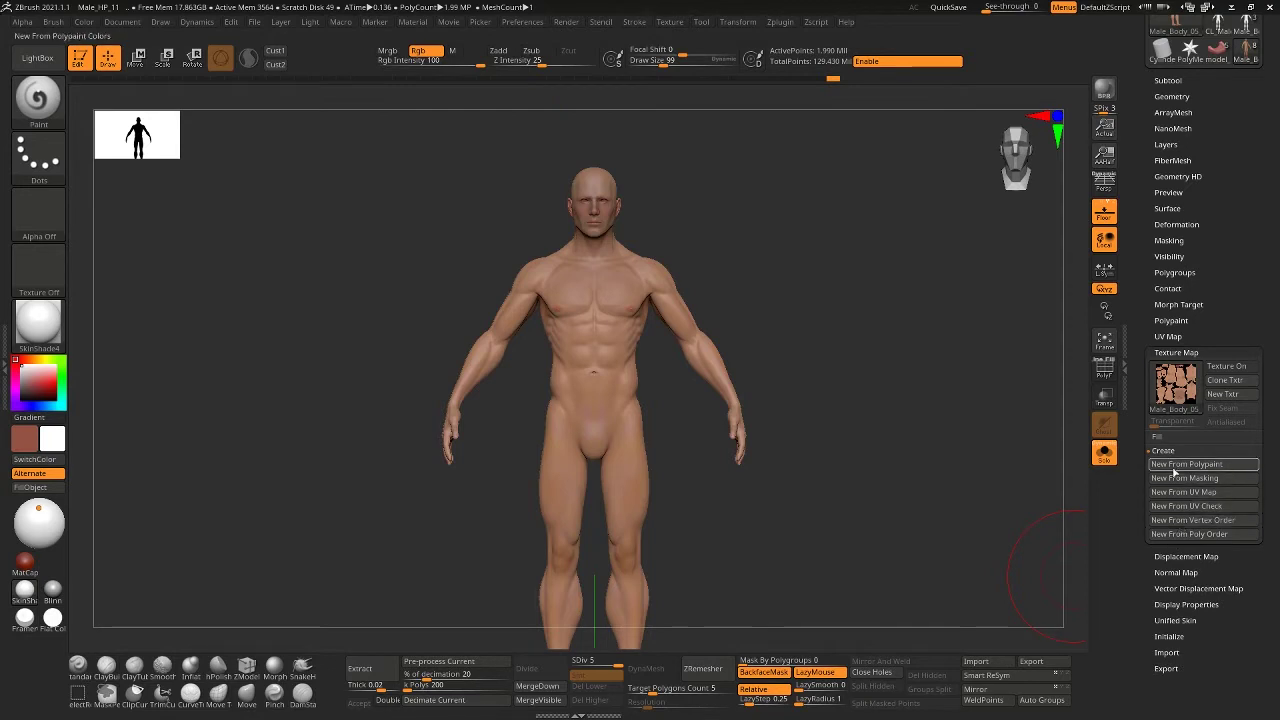
pyautogui.click(1174, 468)
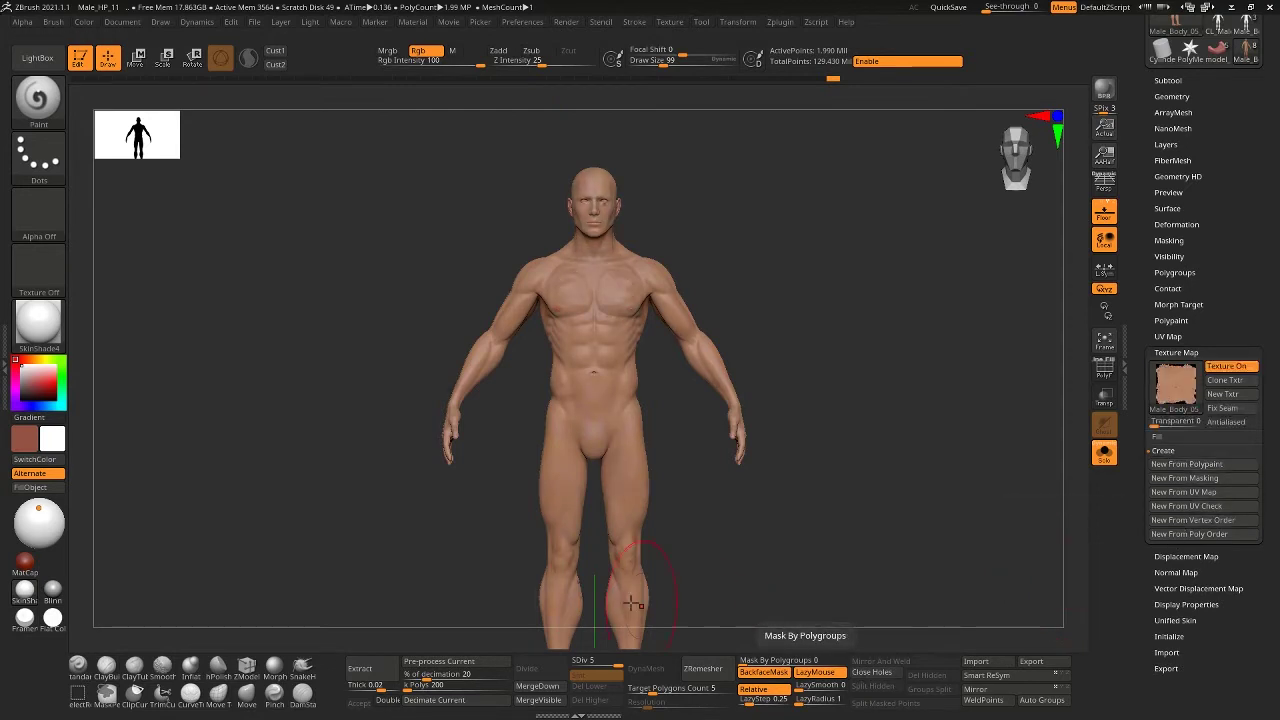
pyautogui.moveTo(1184, 386)
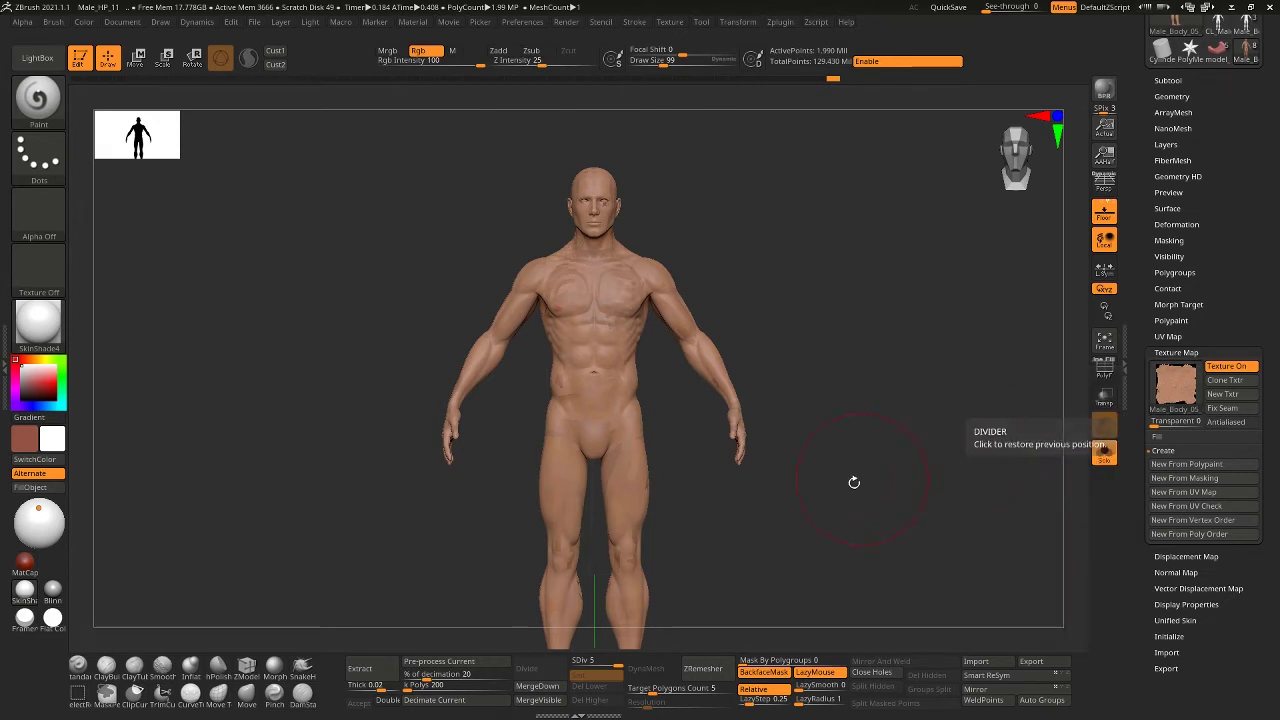
pyautogui.click(1241, 367)
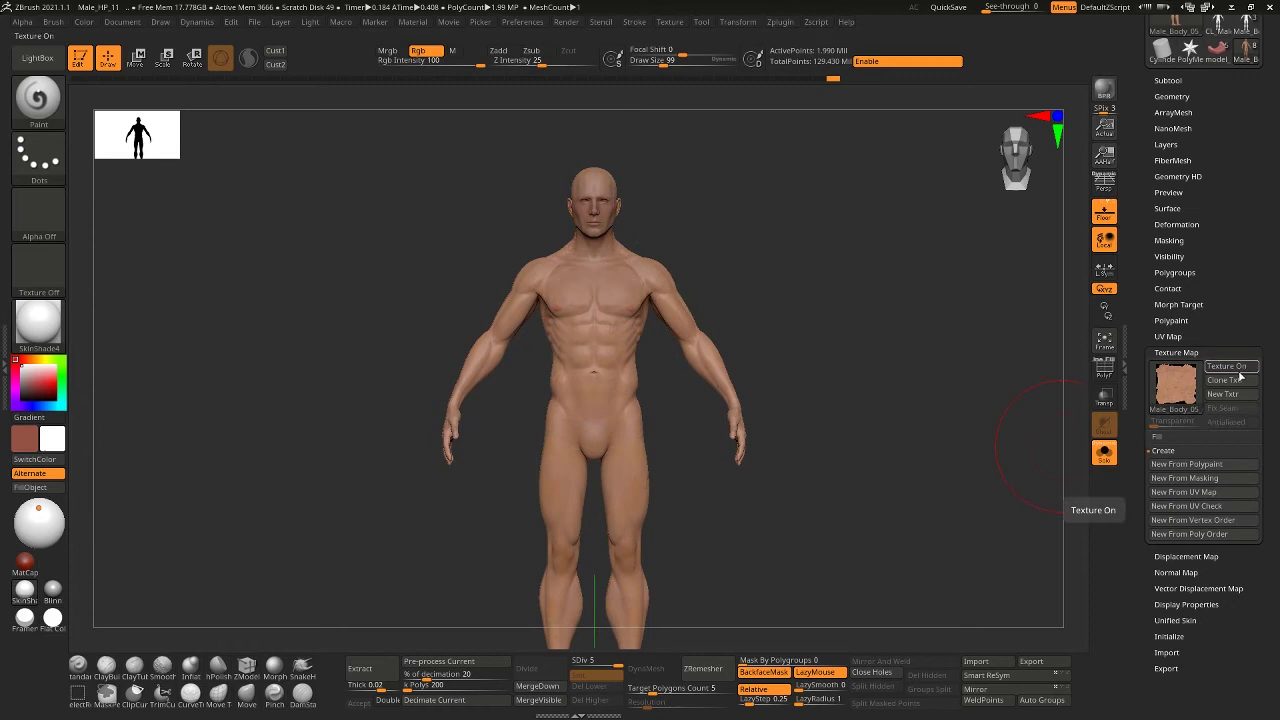
# Show the polyframe and examine the existing polygroups on the upper body and head
pyautogui.keyDown('alt'); pyautogui.moveTo(807, 317); pyautogui.dragTo(792, 423); pyautogui.keyUp('alt')
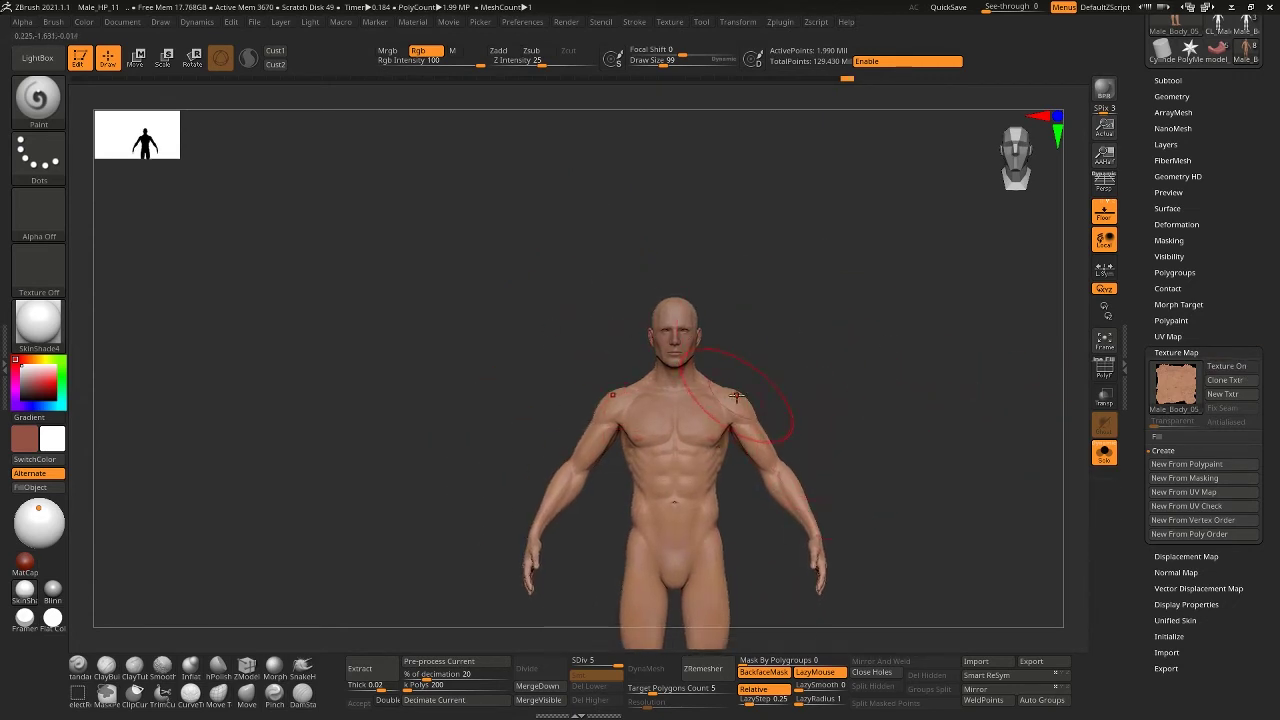
pyautogui.moveTo(822, 384); pyautogui.dragTo(929, 332)
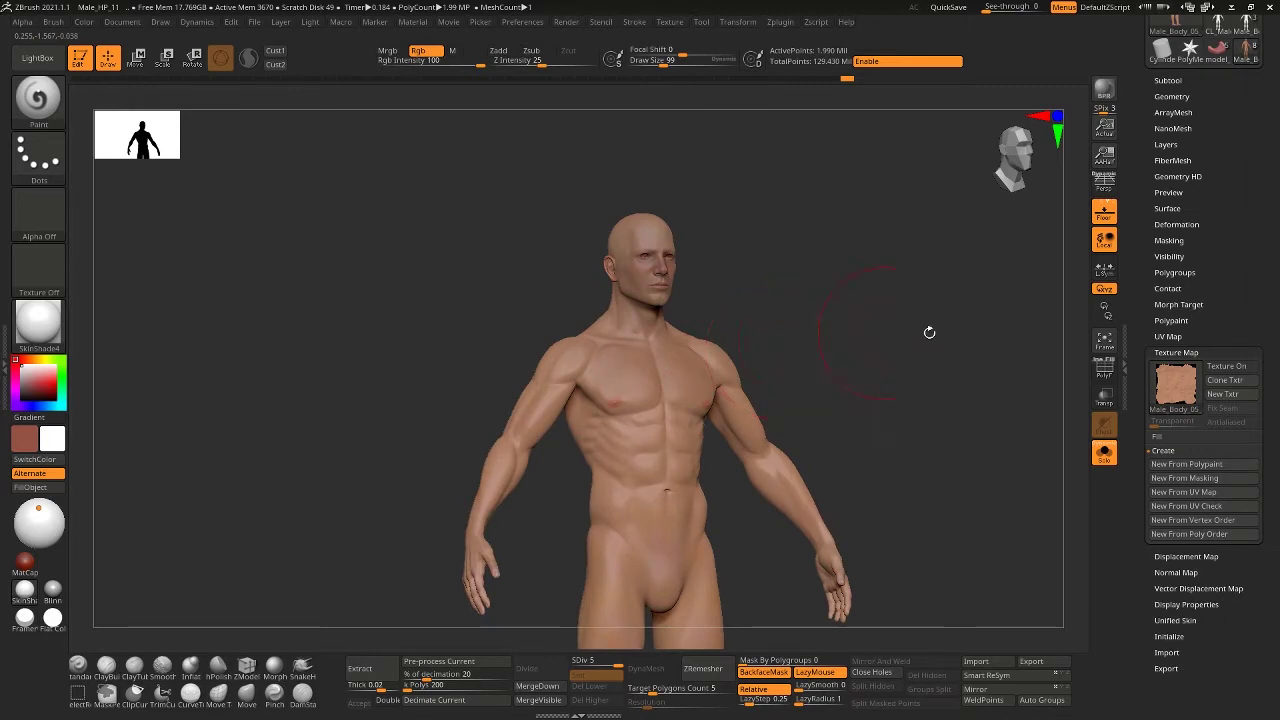
pyautogui.click(1104, 370)
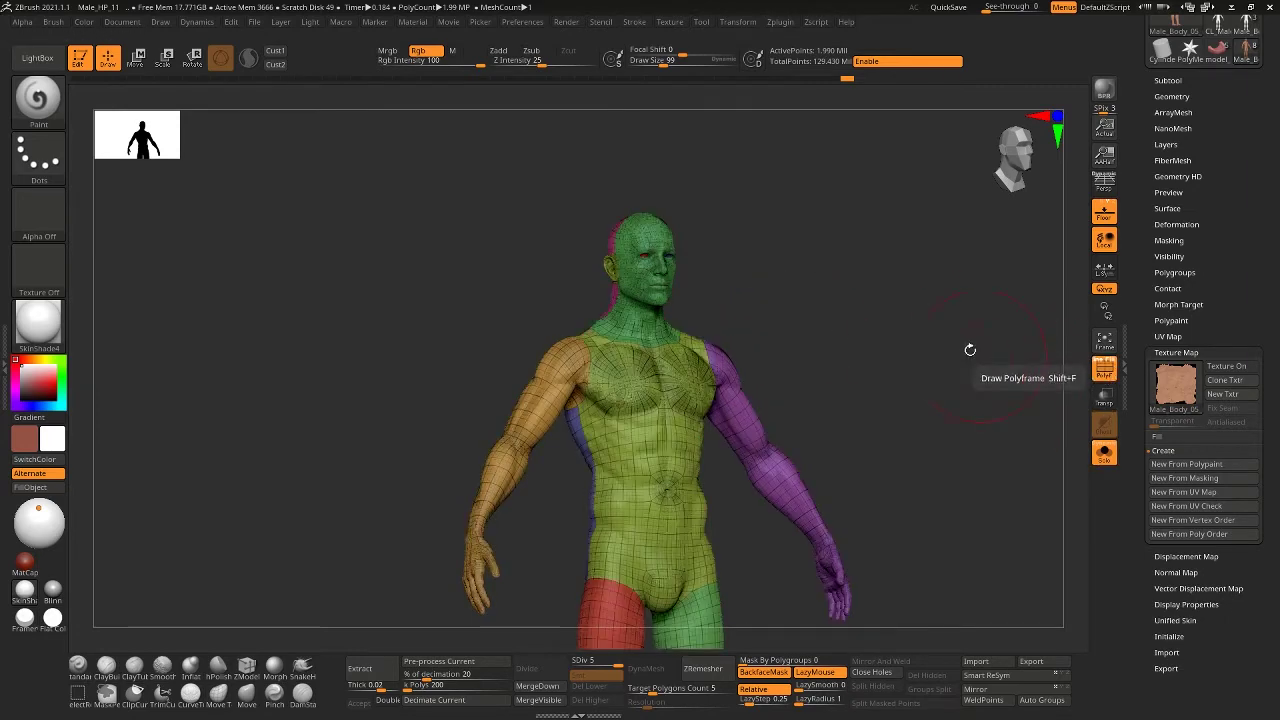
pyautogui.keyDown('alt'); pyautogui.moveTo(585, 240); pyautogui.dragTo(420, 367); pyautogui.keyUp('alt')
pyautogui.moveTo(744, 418); pyautogui.dragTo(1060, 270)
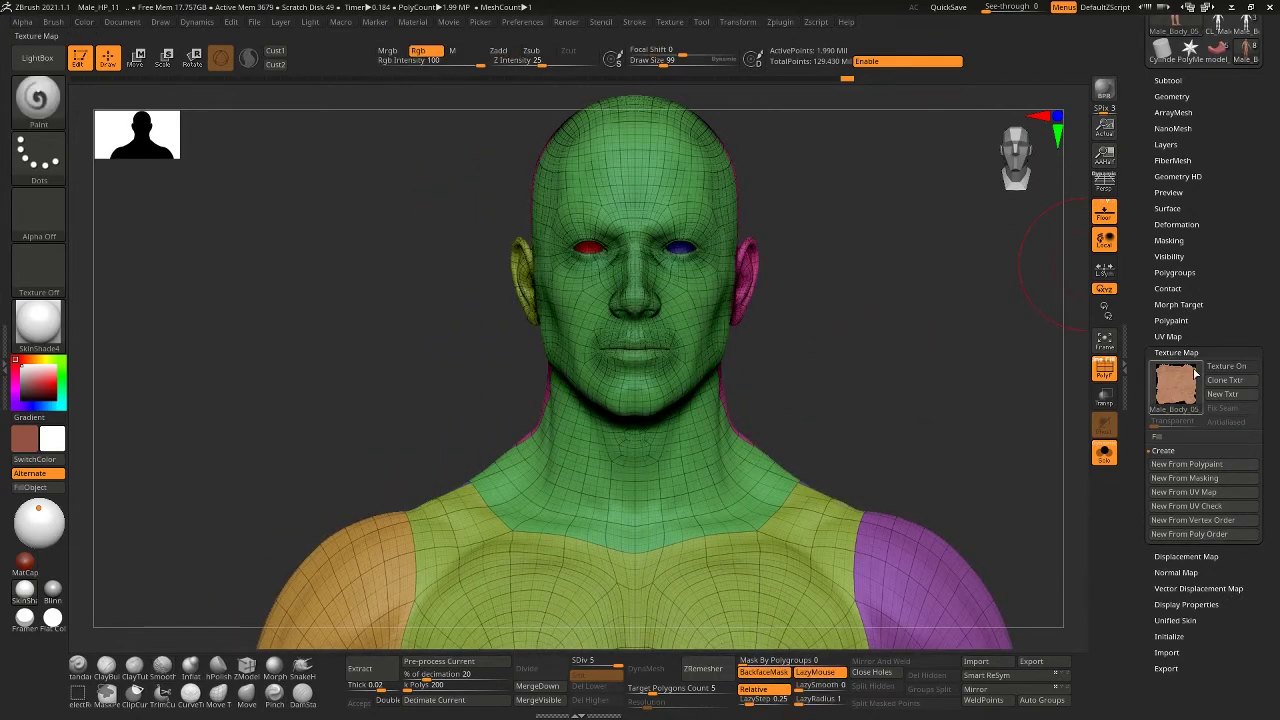
# Regroup the body by UV tiles and examine the new polygroups around the head and shoulders
pyautogui.click(1185, 272)
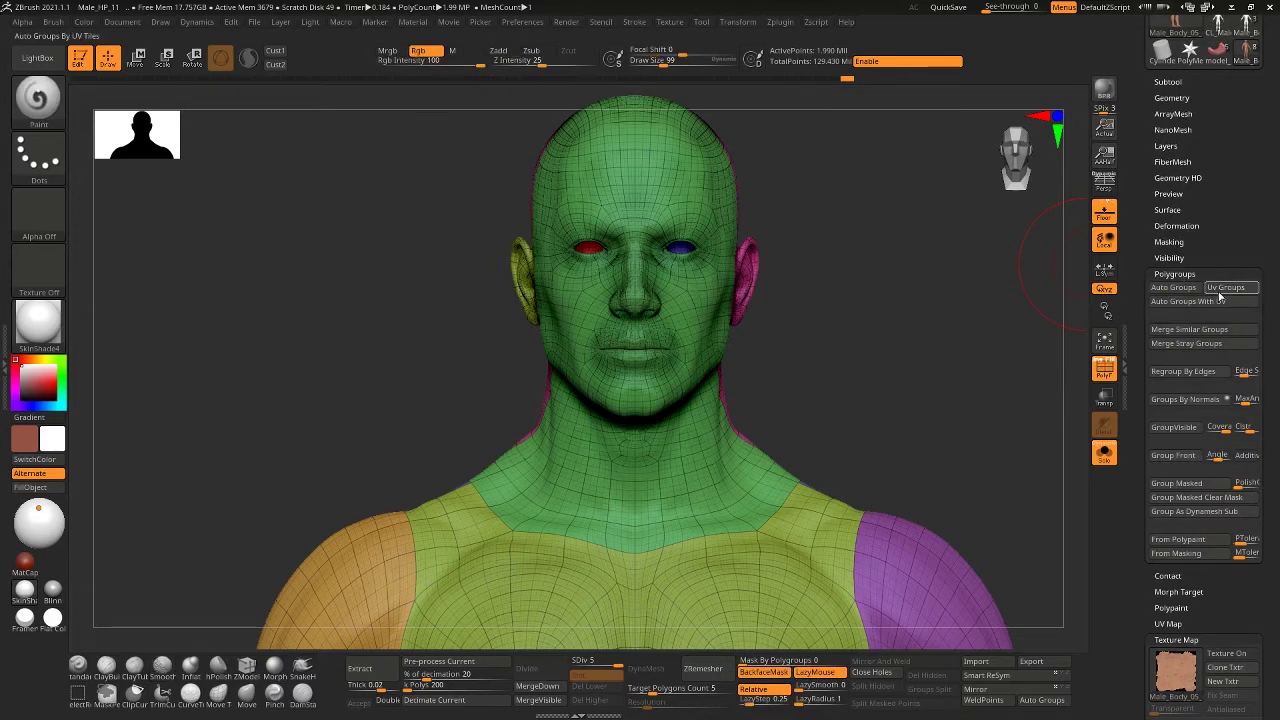
pyautogui.click(1173, 287)
pyautogui.moveTo(780, 380); pyautogui.dragTo(848, 371)
pyautogui.moveTo(766, 435); pyautogui.dragTo(720, 430)
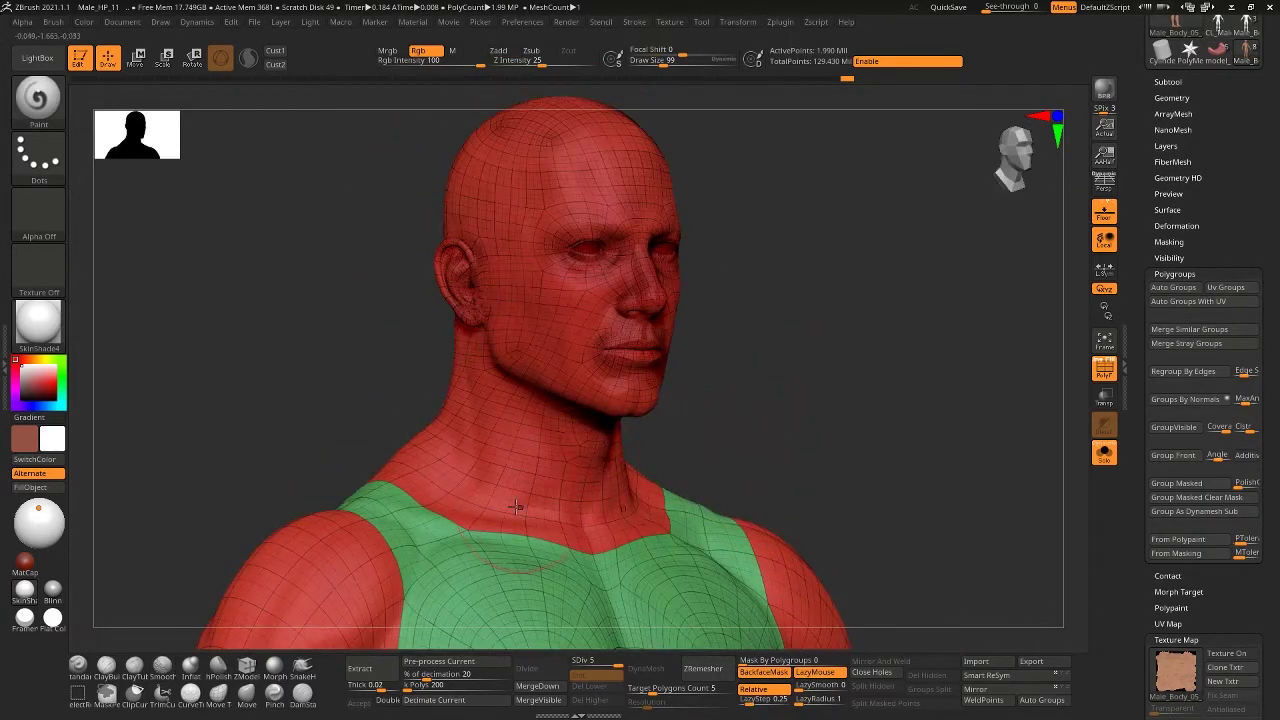
# Isolate the head and neck polygroup and frame it from the front
pyautogui.keyDown('ctrl'); pyautogui.keyDown('shift'); pyautogui.click(525, 424); pyautogui.keyUp('shift'); pyautogui.keyUp('ctrl')
pyautogui.moveTo(860, 455); pyautogui.dragTo(800, 455)
pyautogui.moveTo(875, 524)
pyautogui.keyDown('alt'); pyautogui.mouseDown()
pyautogui.moveTo(834, 556)
pyautogui.moveTo(862, 180)
pyautogui.mouseUp(); pyautogui.keyUp('alt')
pyautogui.press('f')
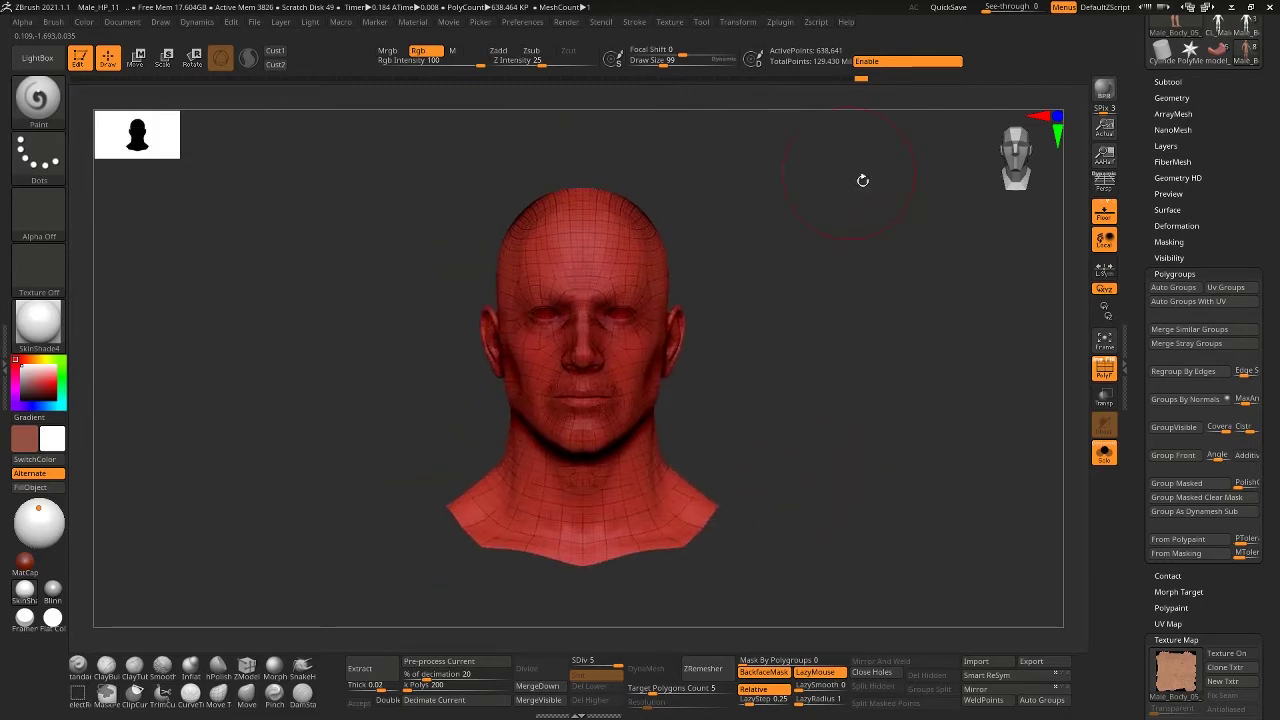
# Create a texture map from the isolated head's polypaint, turn off the polyframe and show the whole body
pyautogui.click(1178, 640)
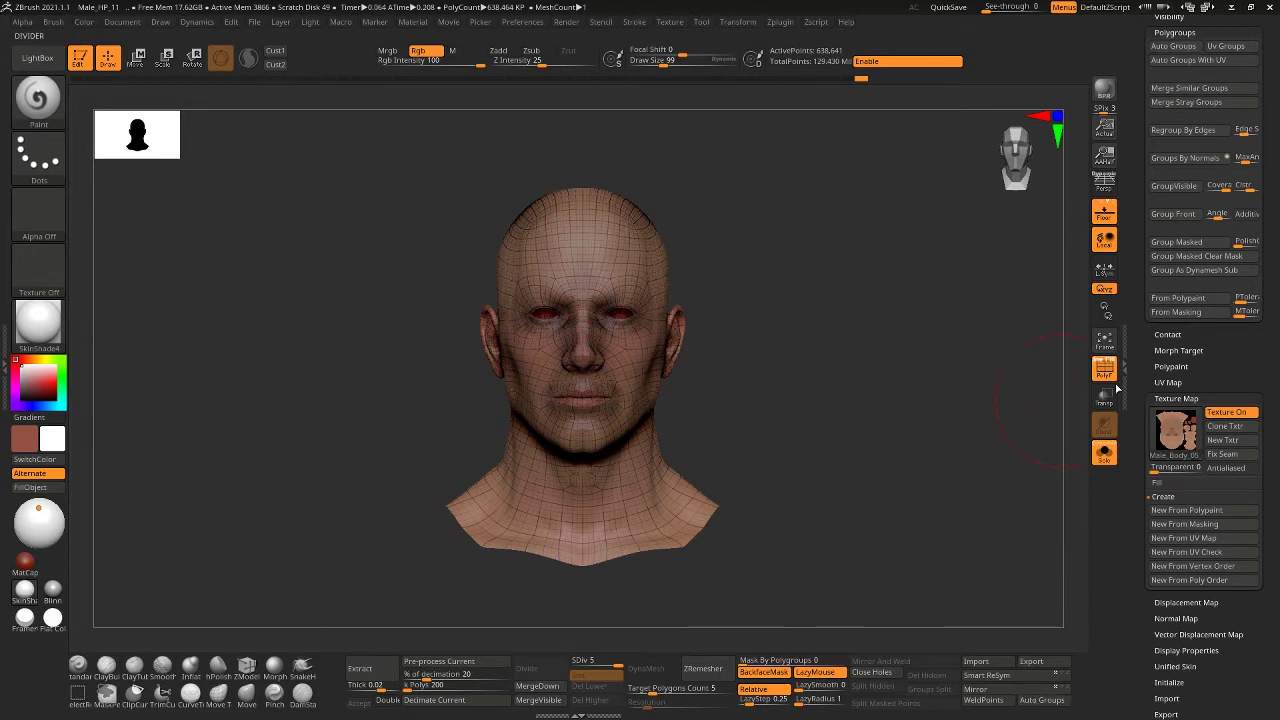
pyautogui.hotkey('shift', 'f')
pyautogui.moveTo(885, 521); pyautogui.dragTo(912, 427)
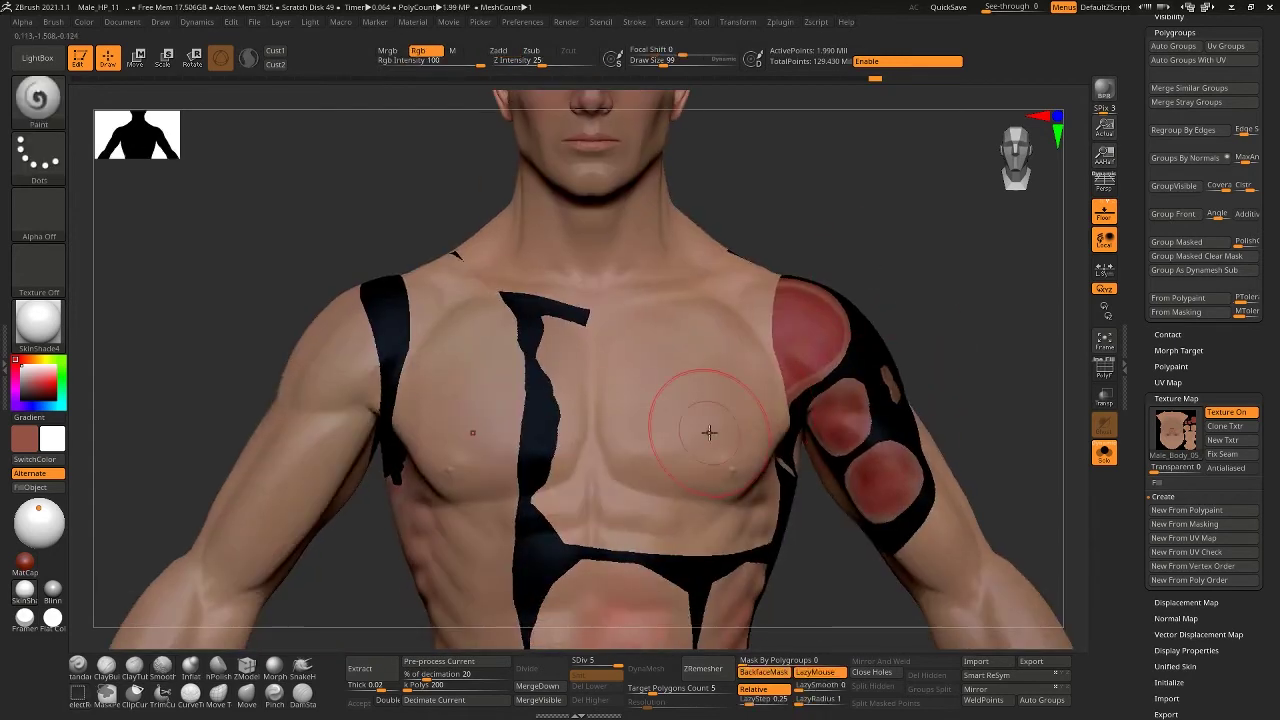
# Isolate the torso polygroup and create a texture map from its polypaint
pyautogui.keyDown('ctrl'); pyautogui.moveTo(709, 432); pyautogui.dragTo(689, 280, button='right'); pyautogui.keyUp('ctrl')
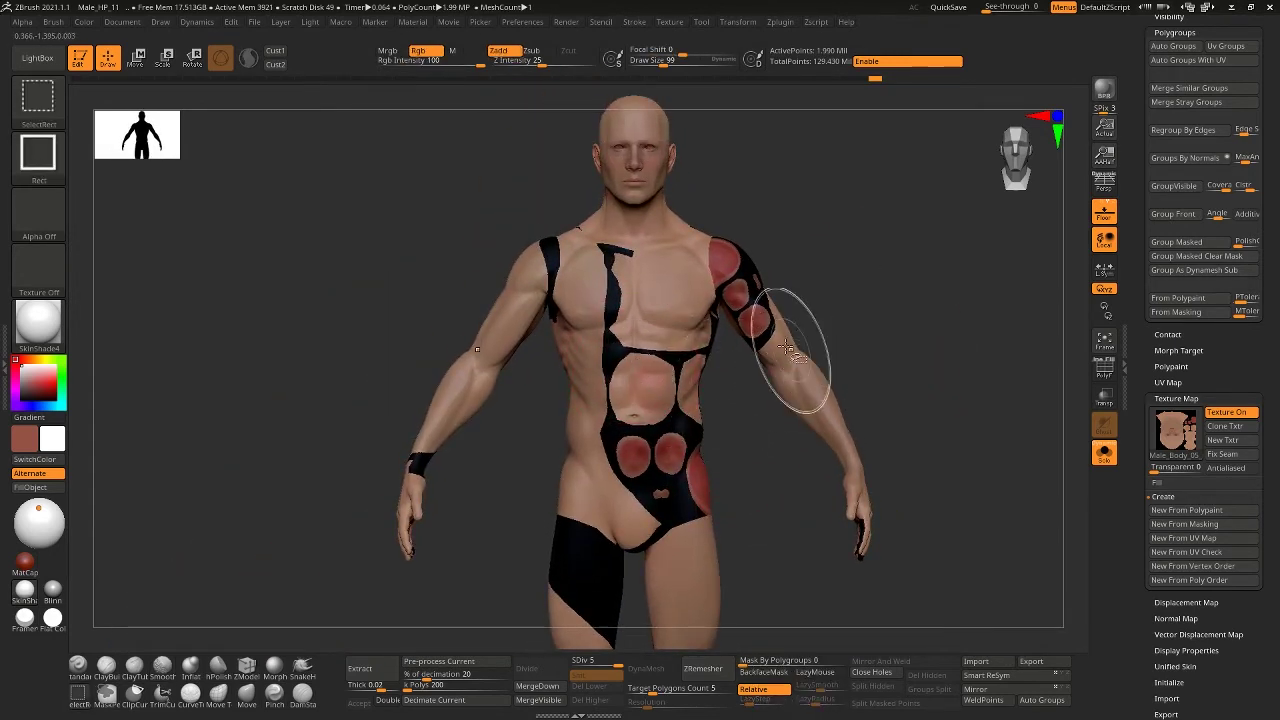
pyautogui.keyDown('ctrl'); pyautogui.keyDown('shift'); pyautogui.click(573, 343); pyautogui.keyUp('shift'); pyautogui.keyUp('ctrl')
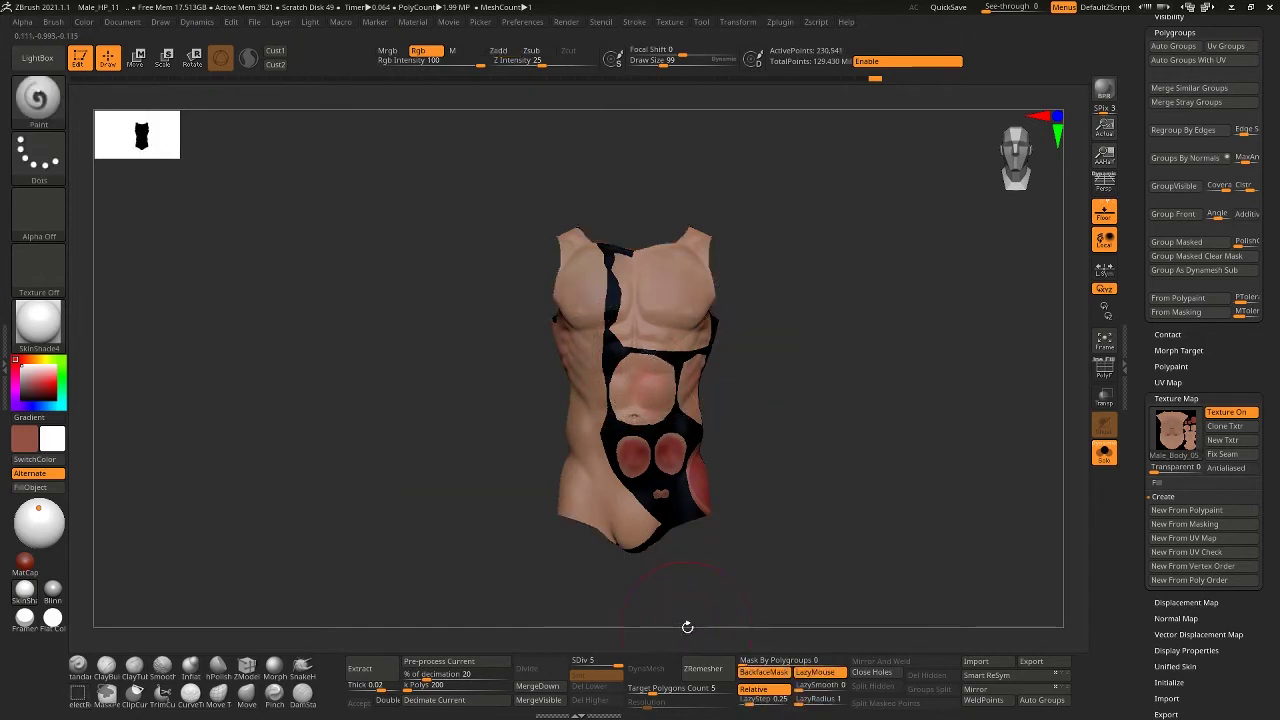
pyautogui.moveTo(840, 480); pyautogui.dragTo(857, 471)
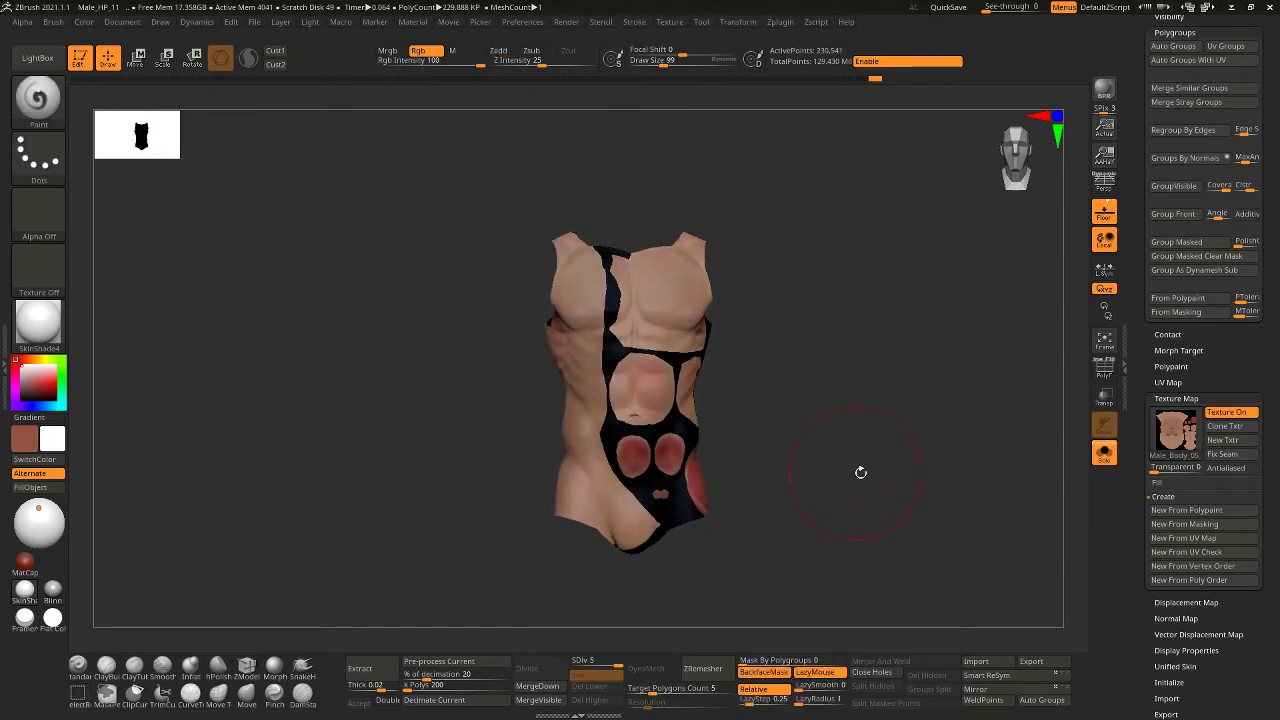
pyautogui.click(1210, 413)
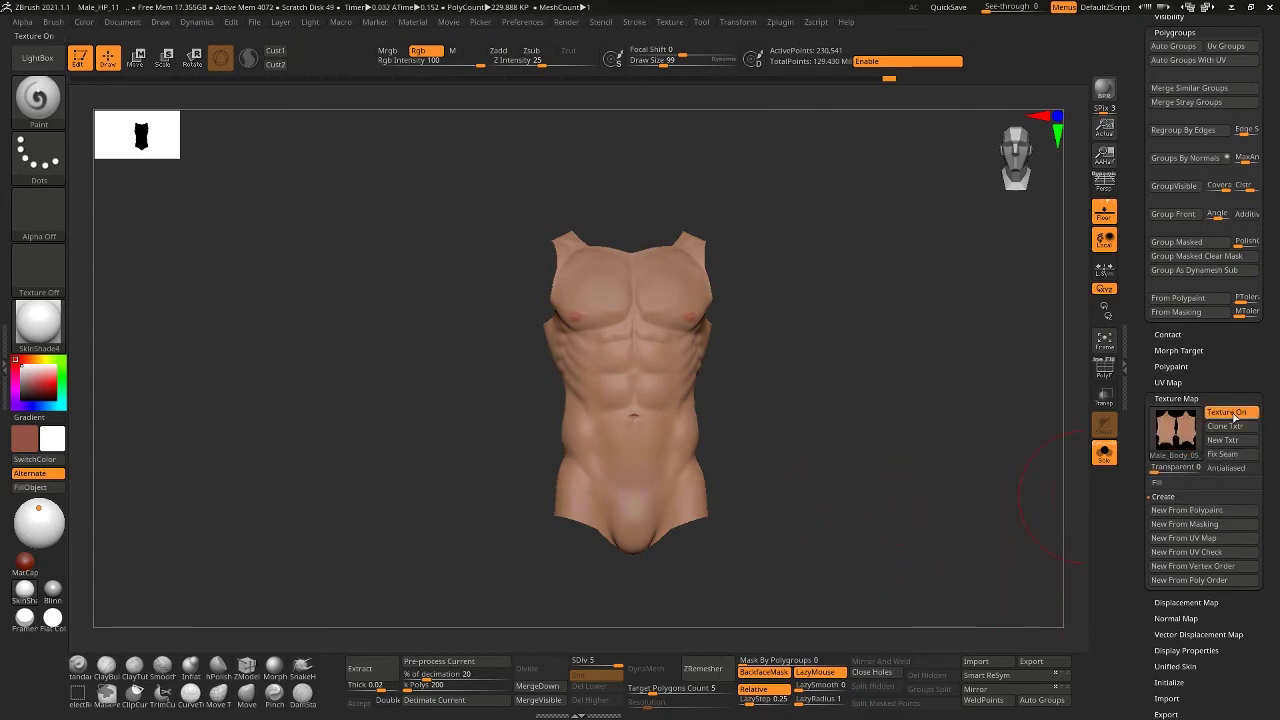
# Show the whole body, isolate the arms polygroup and create a texture map from its polypaint
pyautogui.keyDown('ctrl'); pyautogui.keyDown('shift'); pyautogui.click(805, 496); pyautogui.keyUp('shift'); pyautogui.keyUp('ctrl')
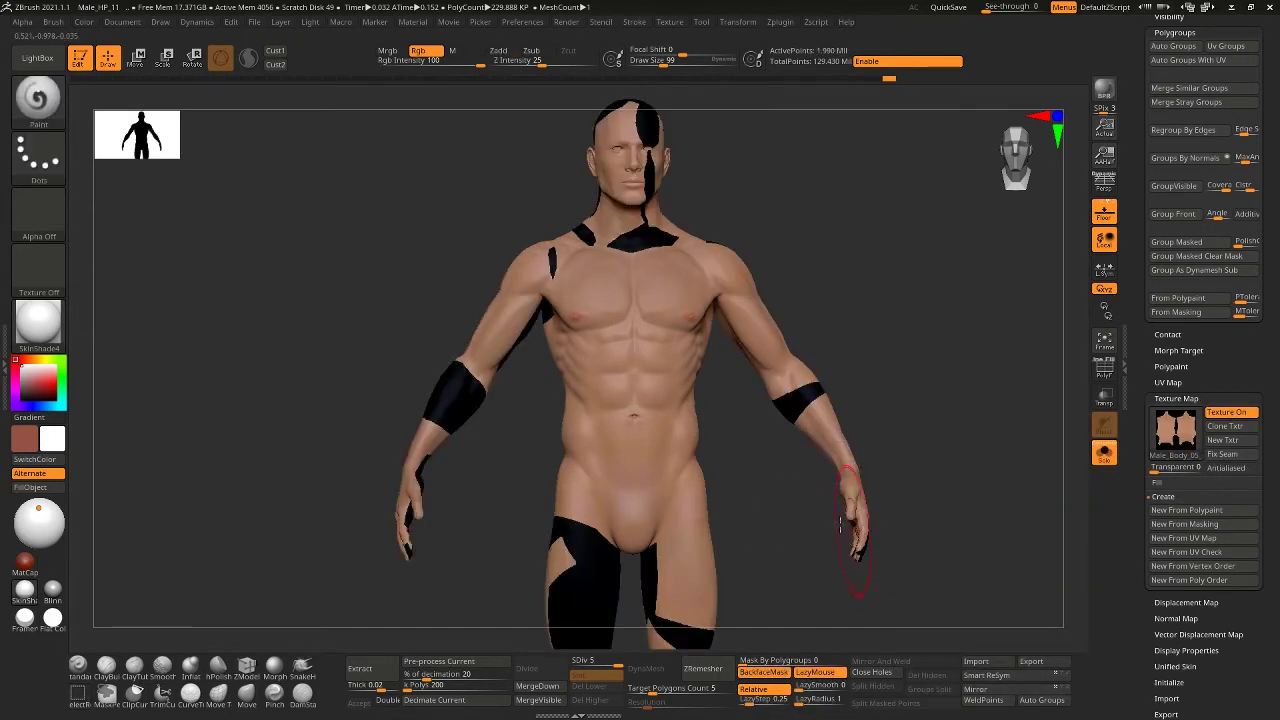
pyautogui.keyDown('ctrl'); pyautogui.keyDown('shift'); pyautogui.click(785, 350); pyautogui.keyUp('shift'); pyautogui.keyUp('ctrl')
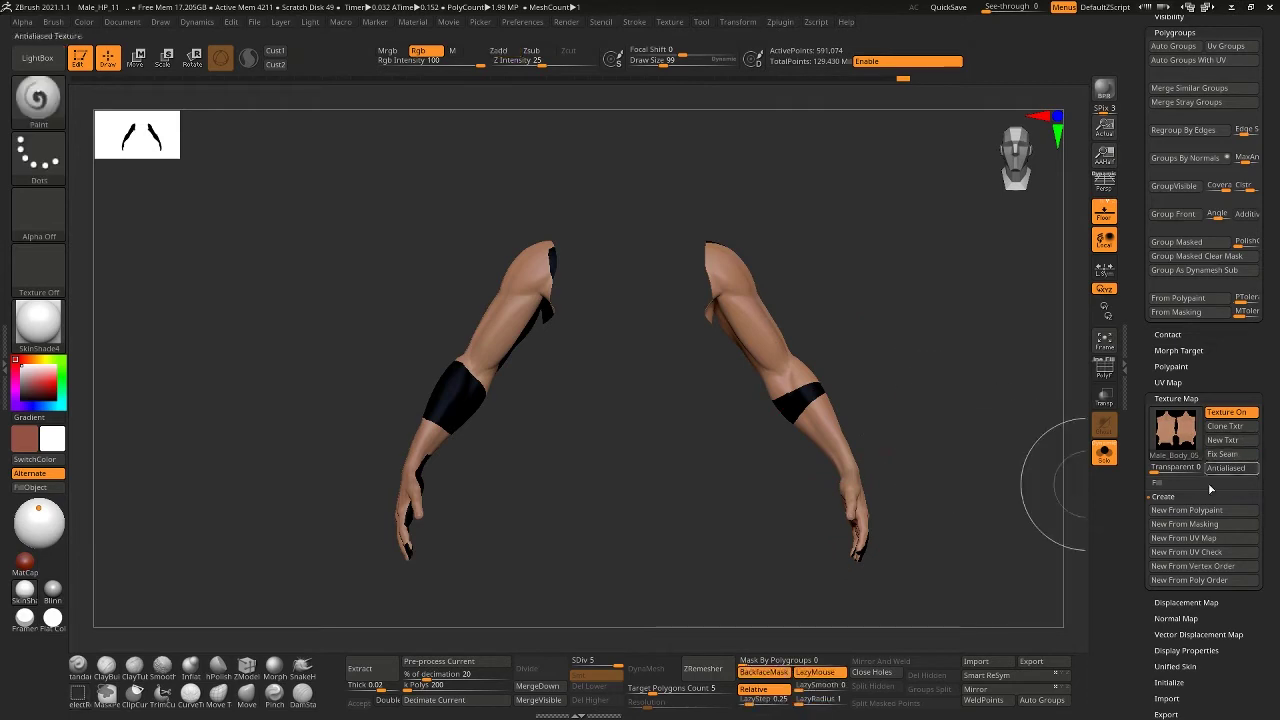
pyautogui.click(1187, 510)
# Unhide the rest of the body, isolate the legs polygroup and create a texture map from its polypaint
pyautogui.keyDown('ctrl'); pyautogui.keyDown('shift'); pyautogui.click(933, 424); pyautogui.keyUp('shift'); pyautogui.keyUp('ctrl')
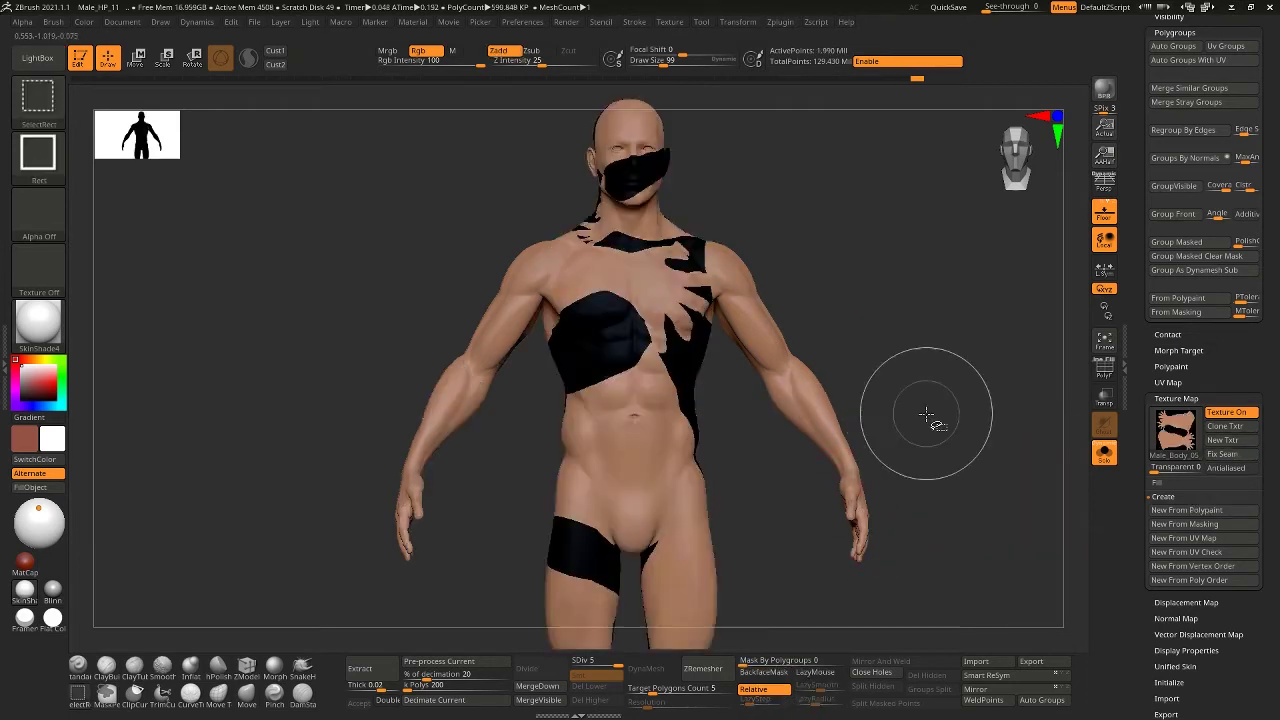
pyautogui.keyDown('ctrl'); pyautogui.keyDown('shift'); pyautogui.click(694, 586); pyautogui.keyUp('shift'); pyautogui.keyUp('ctrl')
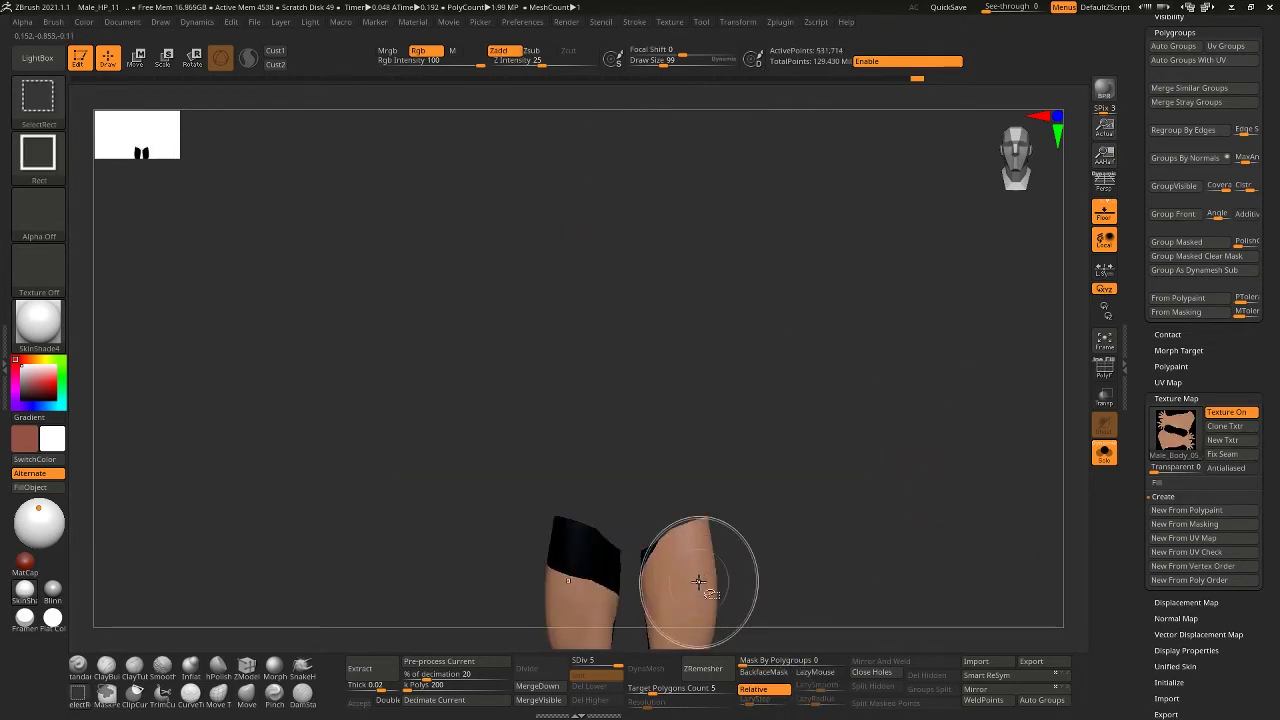
pyautogui.click(1177, 509)
pyautogui.keyDown('alt'); pyautogui.moveTo(806, 549); pyautogui.dragTo(809, 388); pyautogui.keyUp('alt')
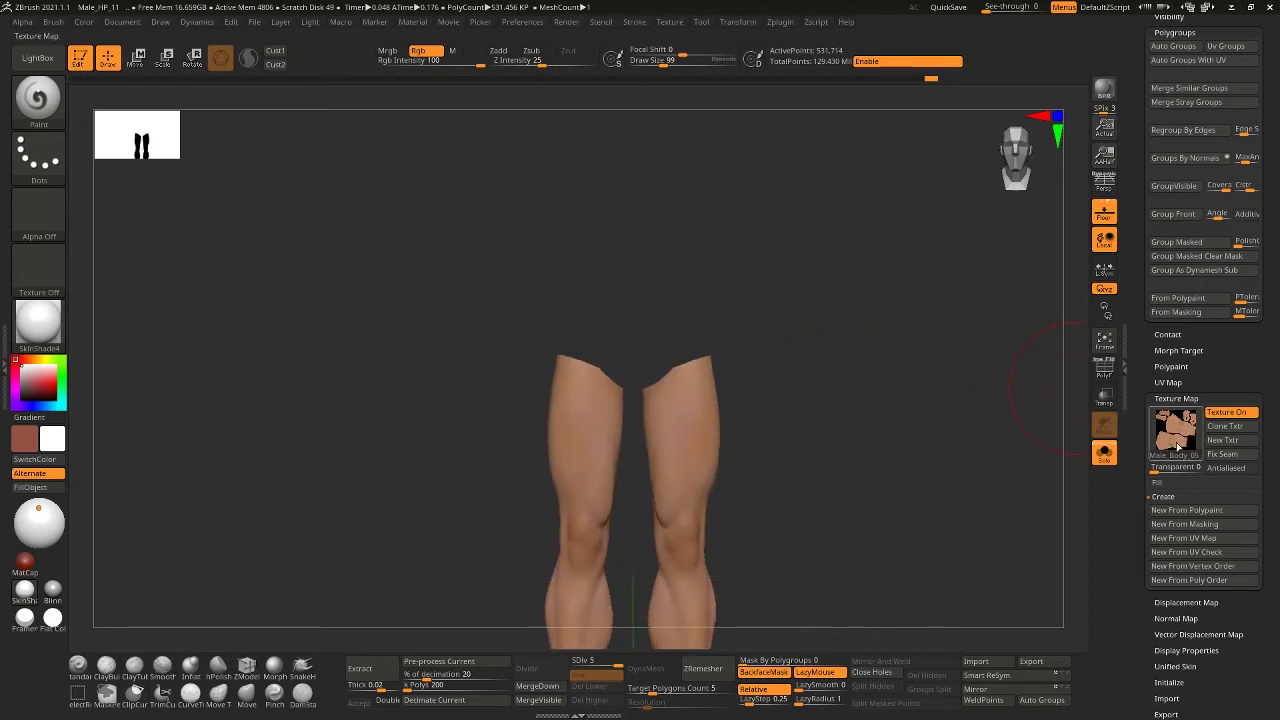
# Clone the legs' texture map into the texture library and start its export
pyautogui.click(1172, 437)
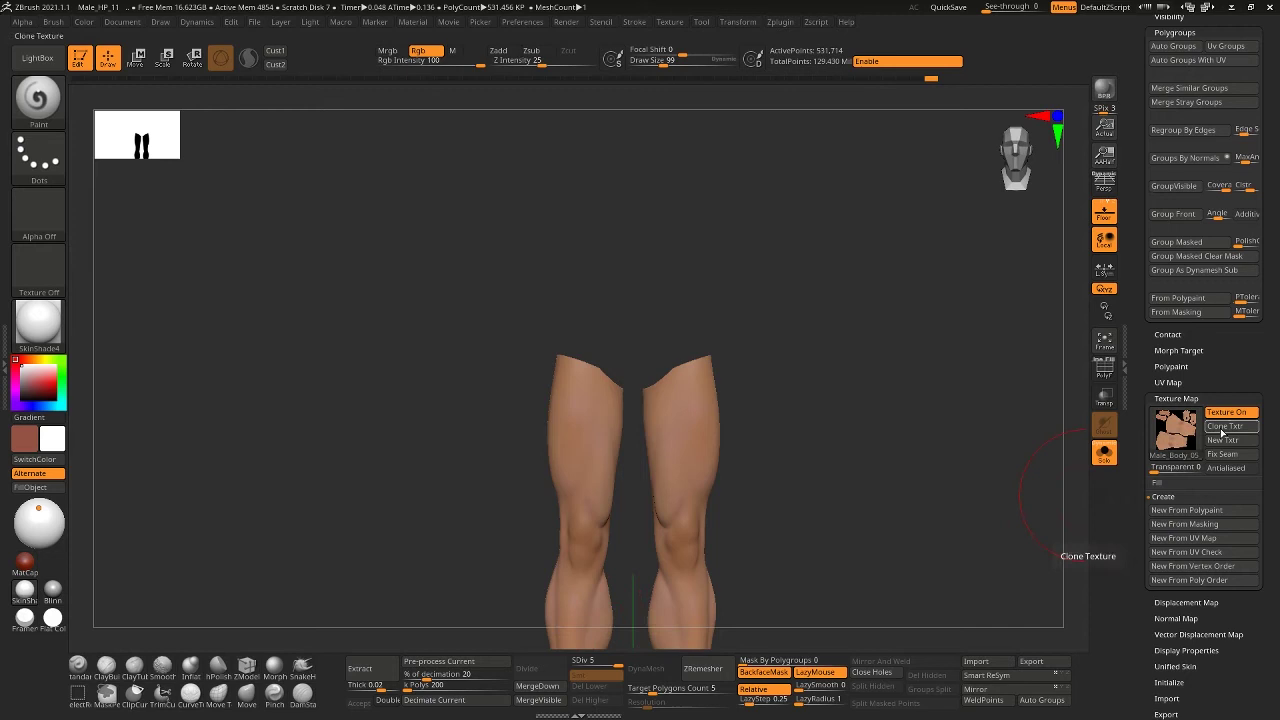
pyautogui.click(1218, 426)
pyautogui.click(38, 264)
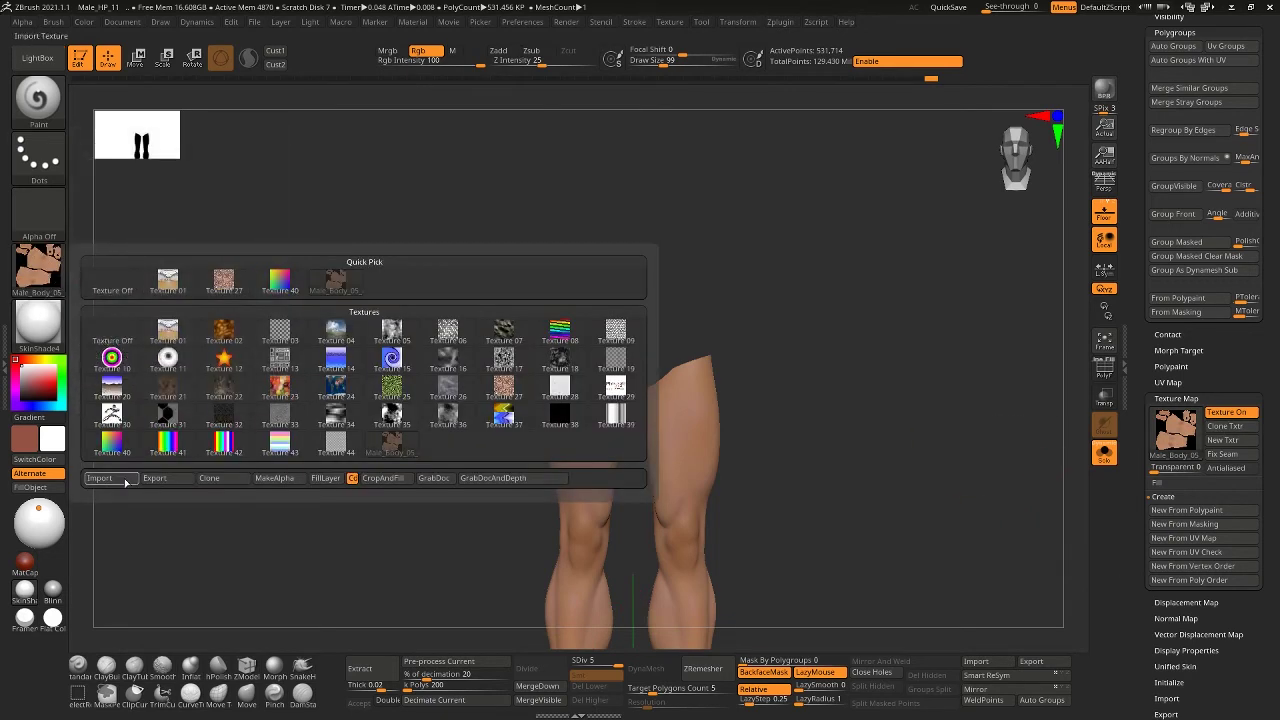
pyautogui.click(177, 481)
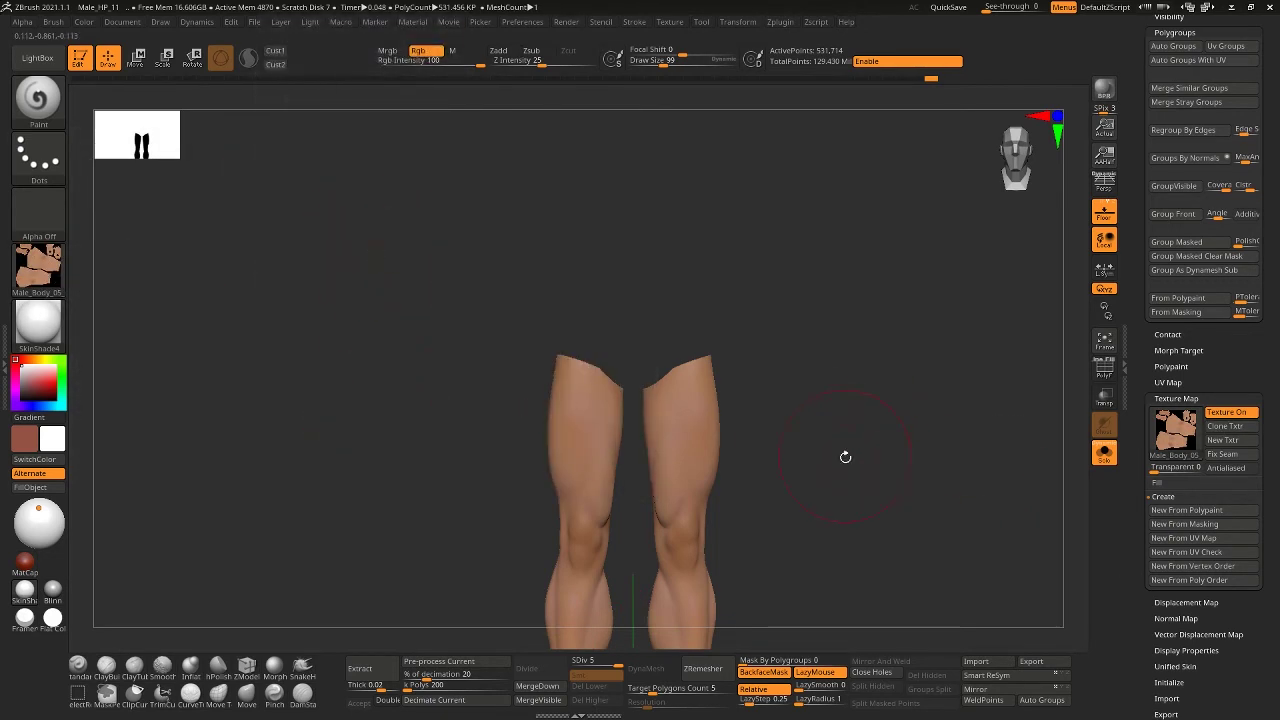
# Show the whole body again, framed from the head down, and turn off its texture map display
pyautogui.keyDown('ctrl'); pyautogui.keyDown('shift'); pyautogui.click(920, 488); pyautogui.keyUp('shift'); pyautogui.keyUp('ctrl')
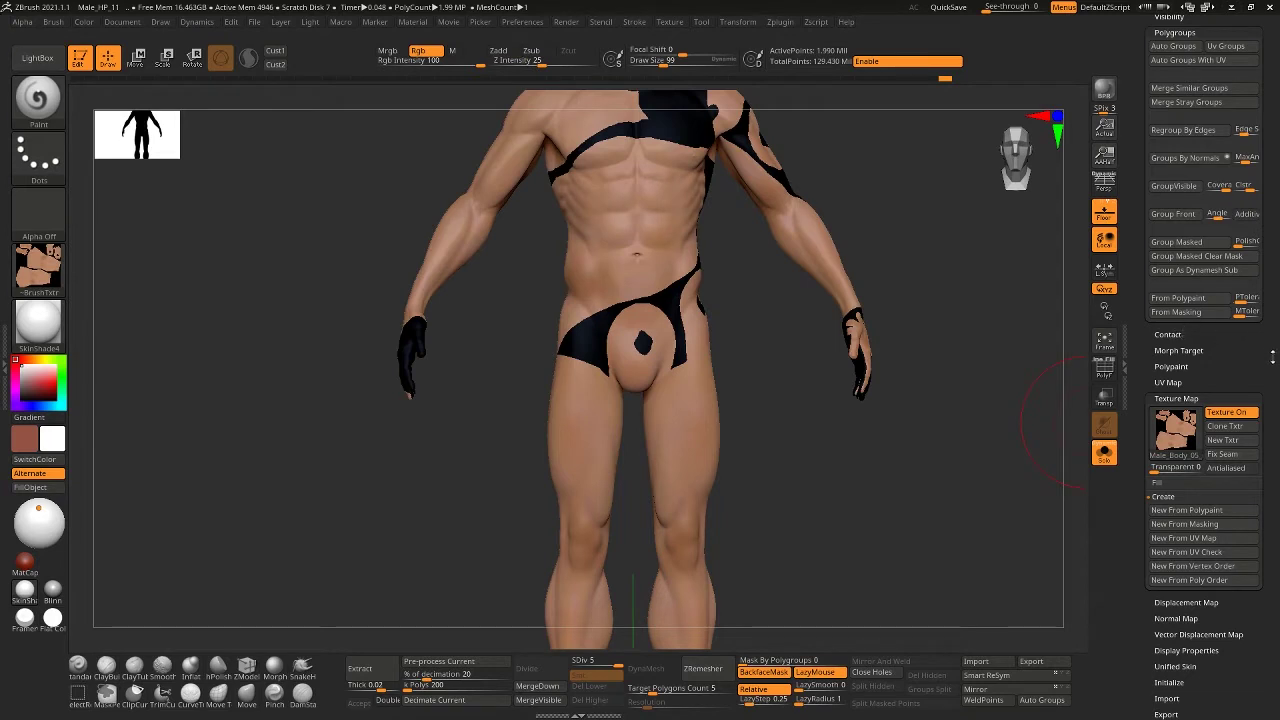
pyautogui.scroll(5, 1207, 210)
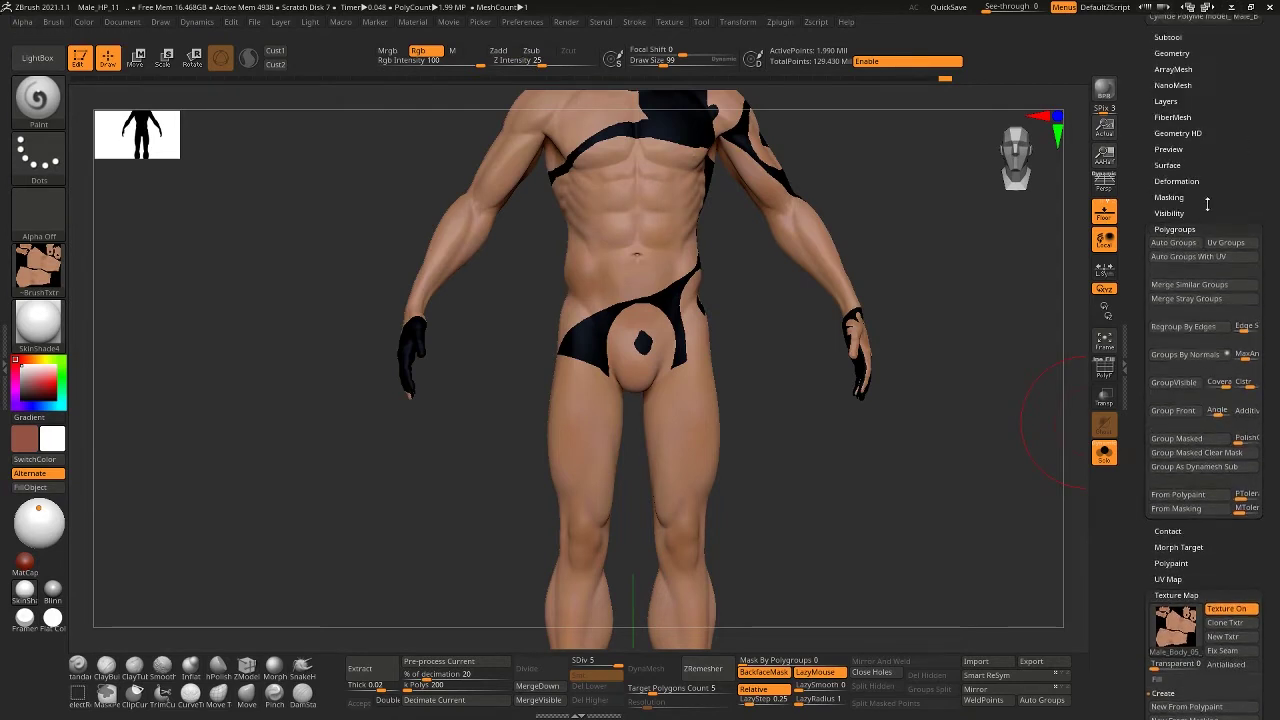
pyautogui.keyDown('alt'); pyautogui.moveTo(929, 220); pyautogui.dragTo(914, 326); pyautogui.keyUp('alt')
pyautogui.keyDown('alt'); pyautogui.moveTo(950, 280); pyautogui.dragTo(929, 400); pyautogui.keyUp('alt')
pyautogui.moveTo(1266, 158); pyautogui.dragTo(1269, 301)
pyautogui.moveTo(1230, 506); pyautogui.dragTo(1213, 399)
pyautogui.scroll(5, 1214, 380)
pyautogui.click(1226, 338)
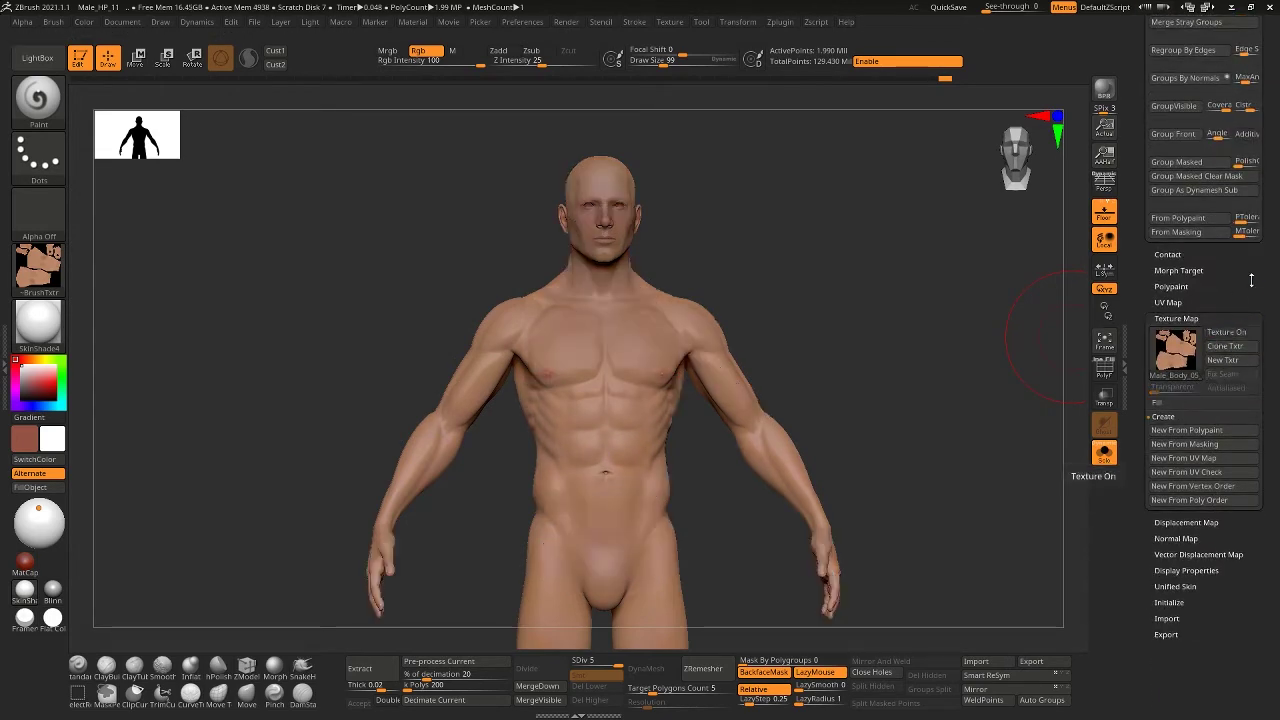
# Collapse UV Master, enable only Texture from Polypaint in the Multi Map Exporter and expand its export options
pyautogui.scroll(8, 1250, 400)
pyautogui.scroll(10, 1250, 400)
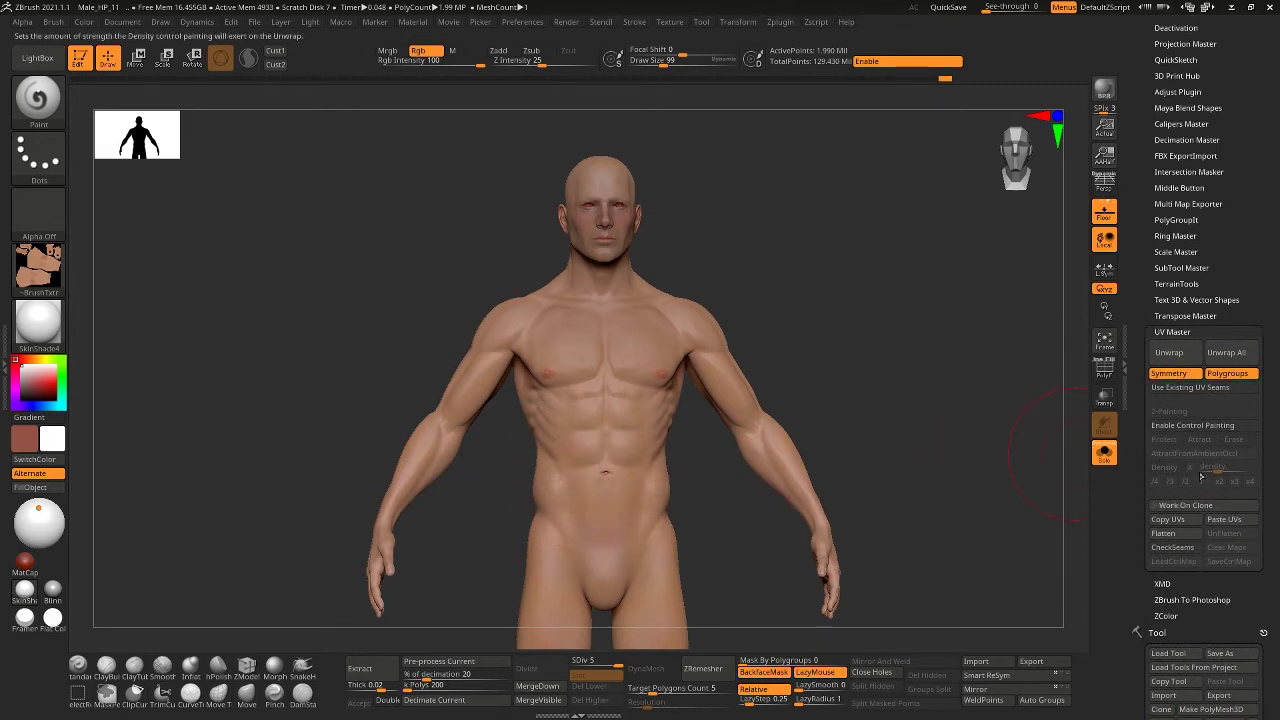
pyautogui.click(1170, 330)
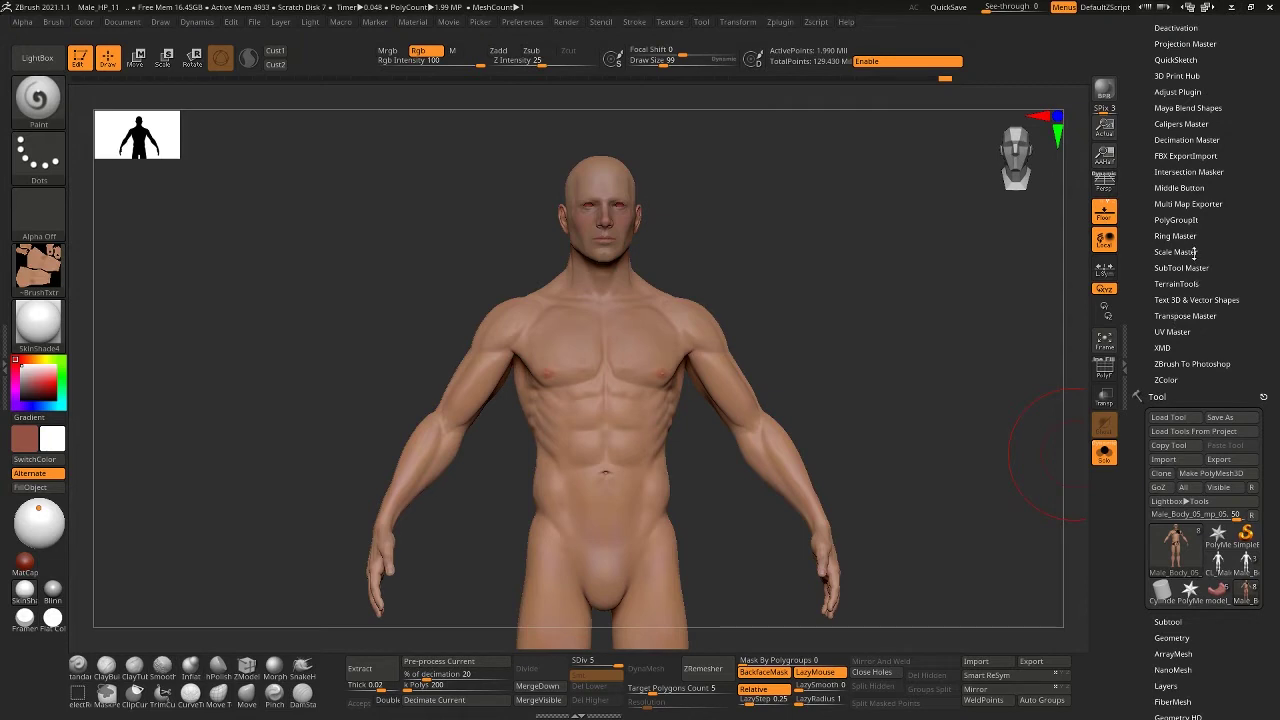
pyautogui.click(1172, 204)
pyautogui.click(1234, 260)
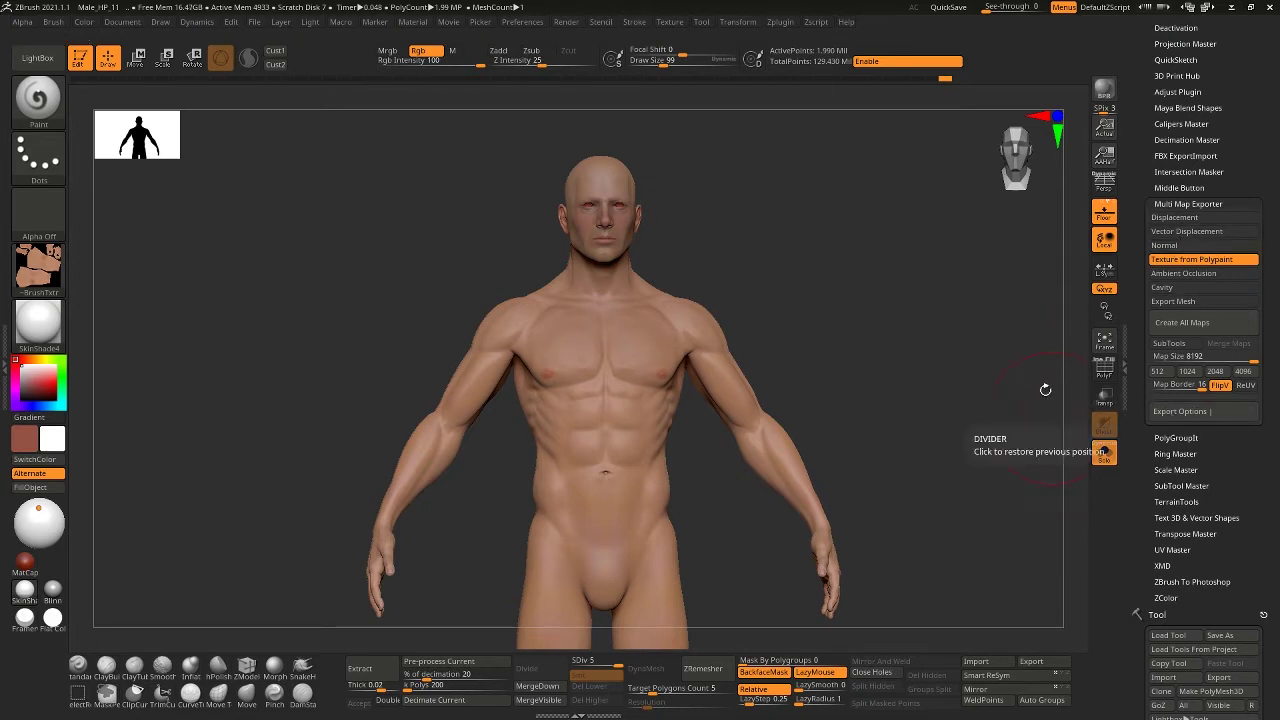
pyautogui.click(1212, 414)
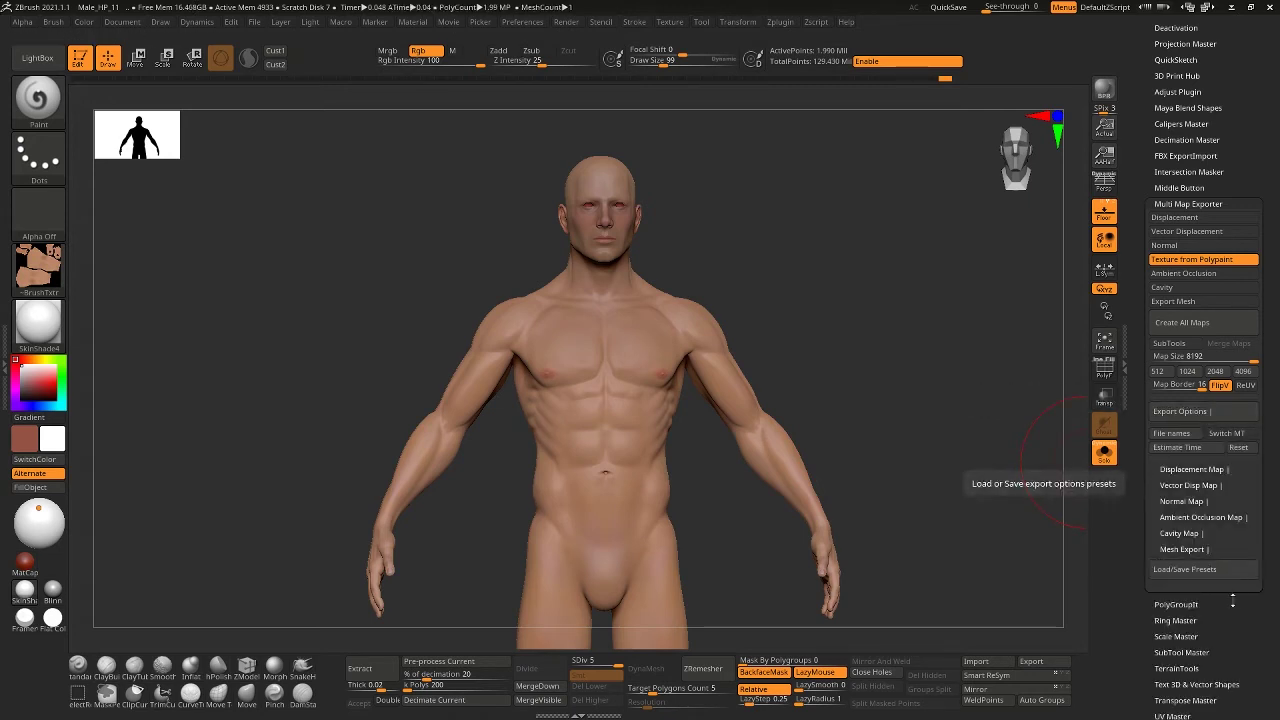
# Cycle through the UV tile ID formats in the exporter's file name options and accept the settings
pyautogui.click(1171, 433)
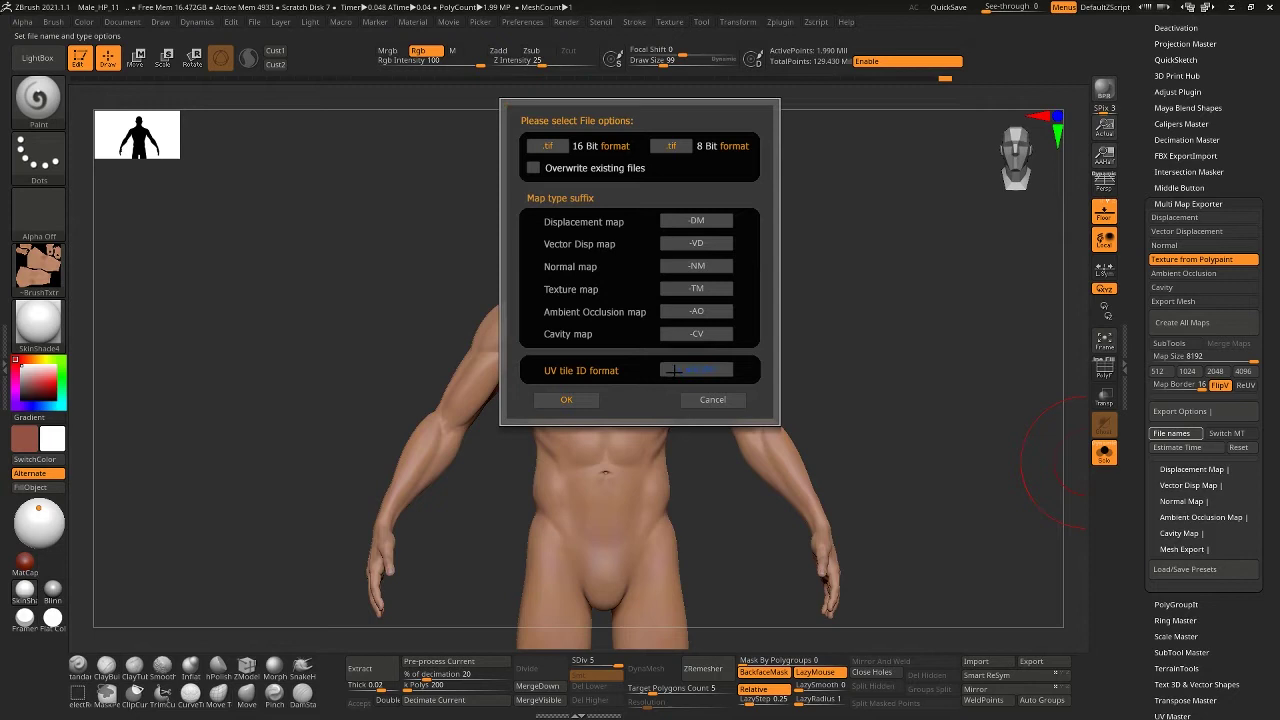
pyautogui.click(663, 372)
pyautogui.click(672, 371)
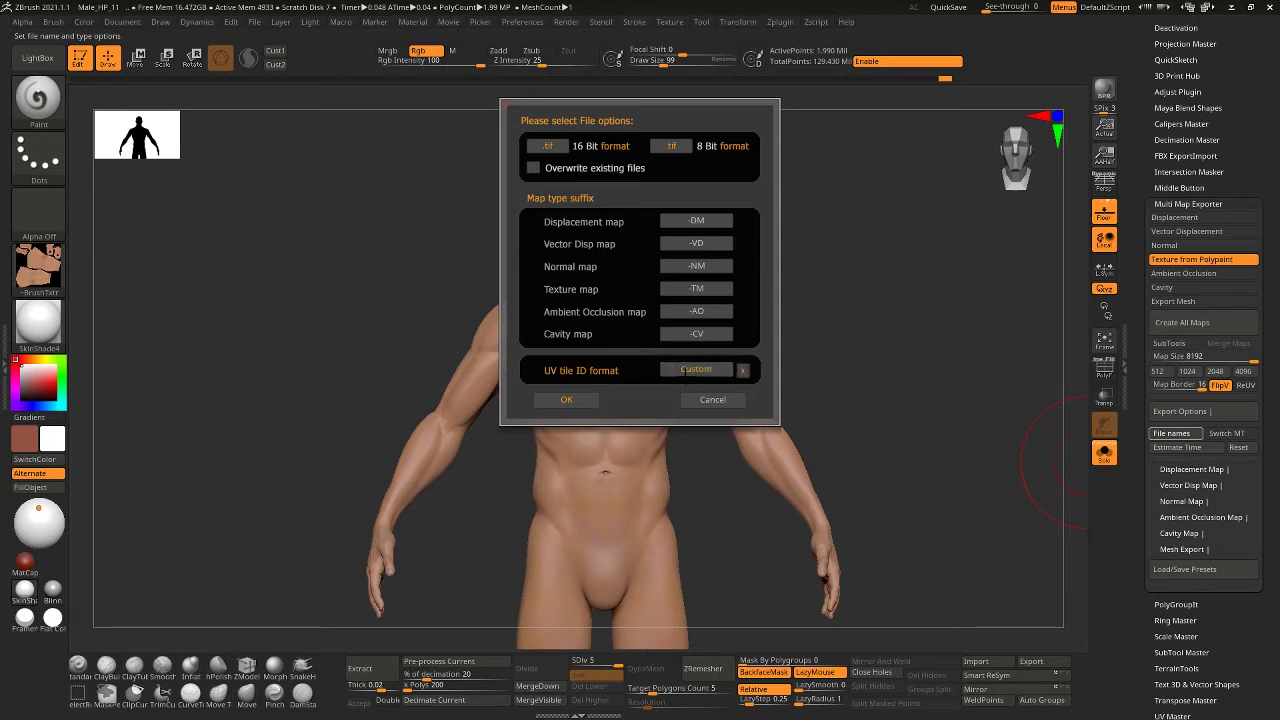
pyautogui.click(671, 371)
pyautogui.click(668, 370)
pyautogui.click(676, 370)
pyautogui.click(672, 370)
pyautogui.click(674, 370)
pyautogui.click(674, 370)
pyautogui.click(674, 370)
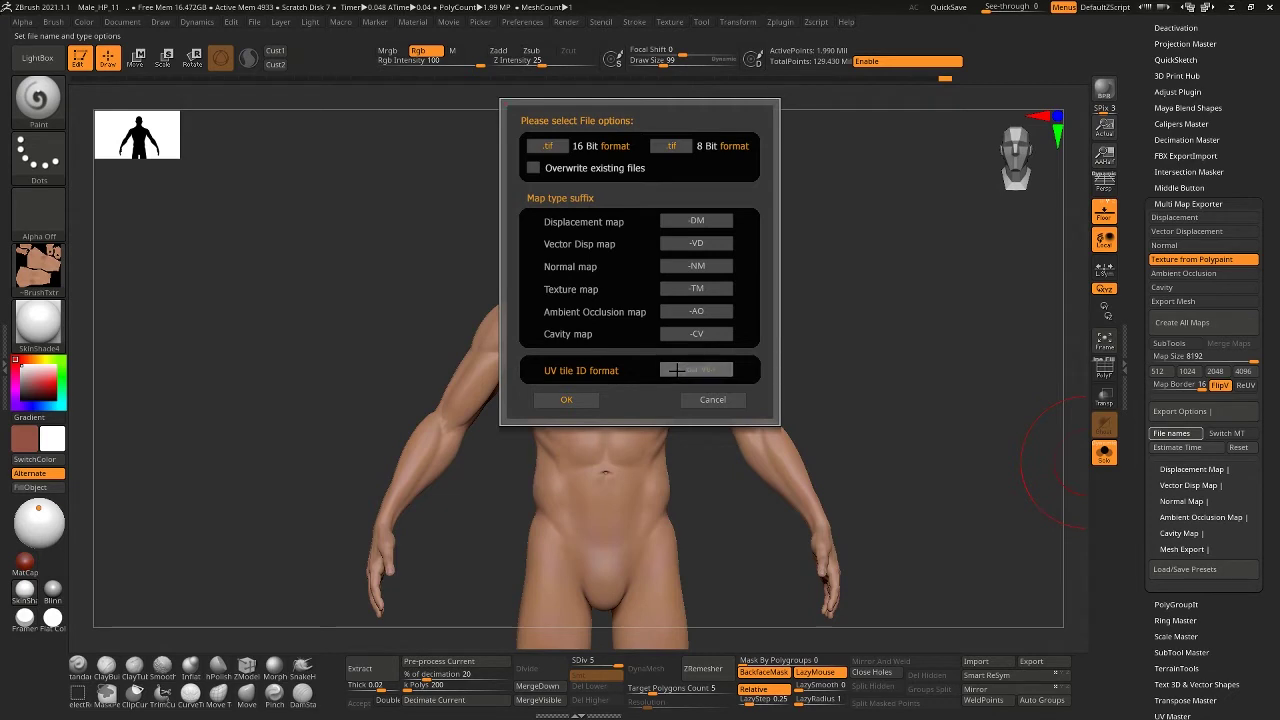
pyautogui.click(566, 400)
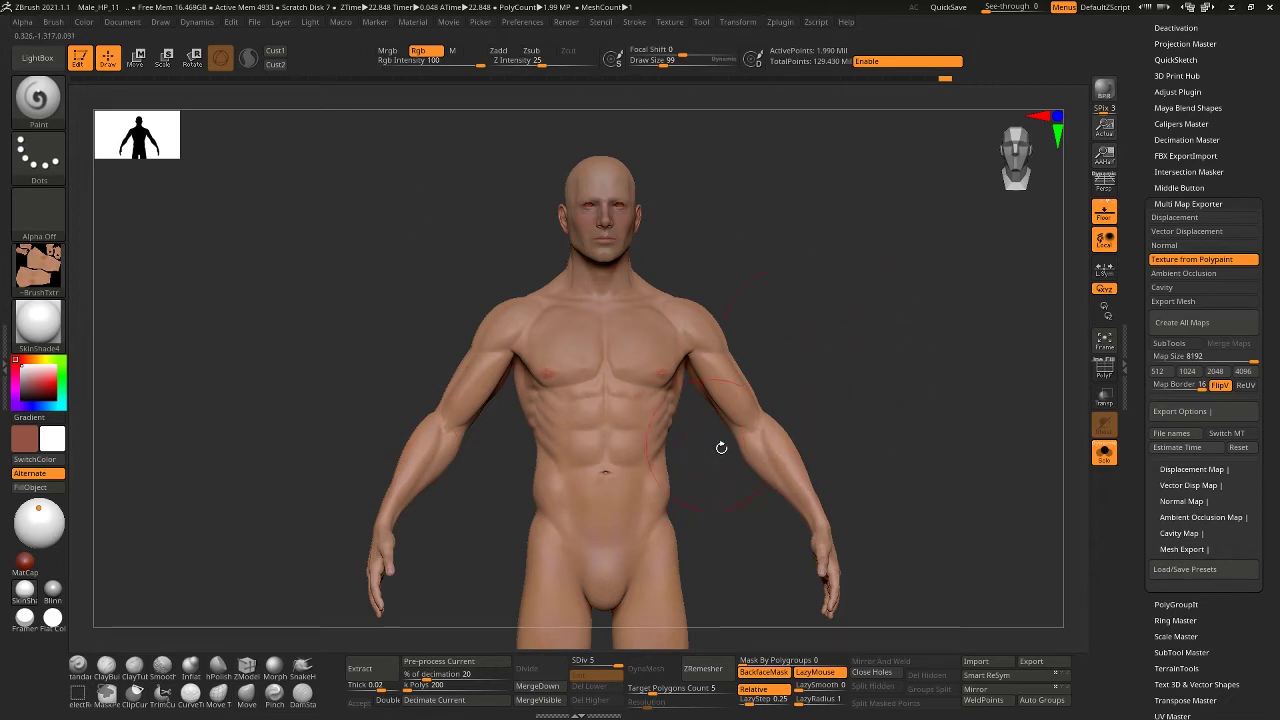
# Compare the Texture Map creation options with the Multi Map Exporter settings
pyautogui.moveTo(732, 550)
pyautogui.keyDown('alt'); pyautogui.mouseDown()
pyautogui.moveTo(711, 423)
pyautogui.moveTo(706, 464)
pyautogui.mouseUp(); pyautogui.keyUp('alt')
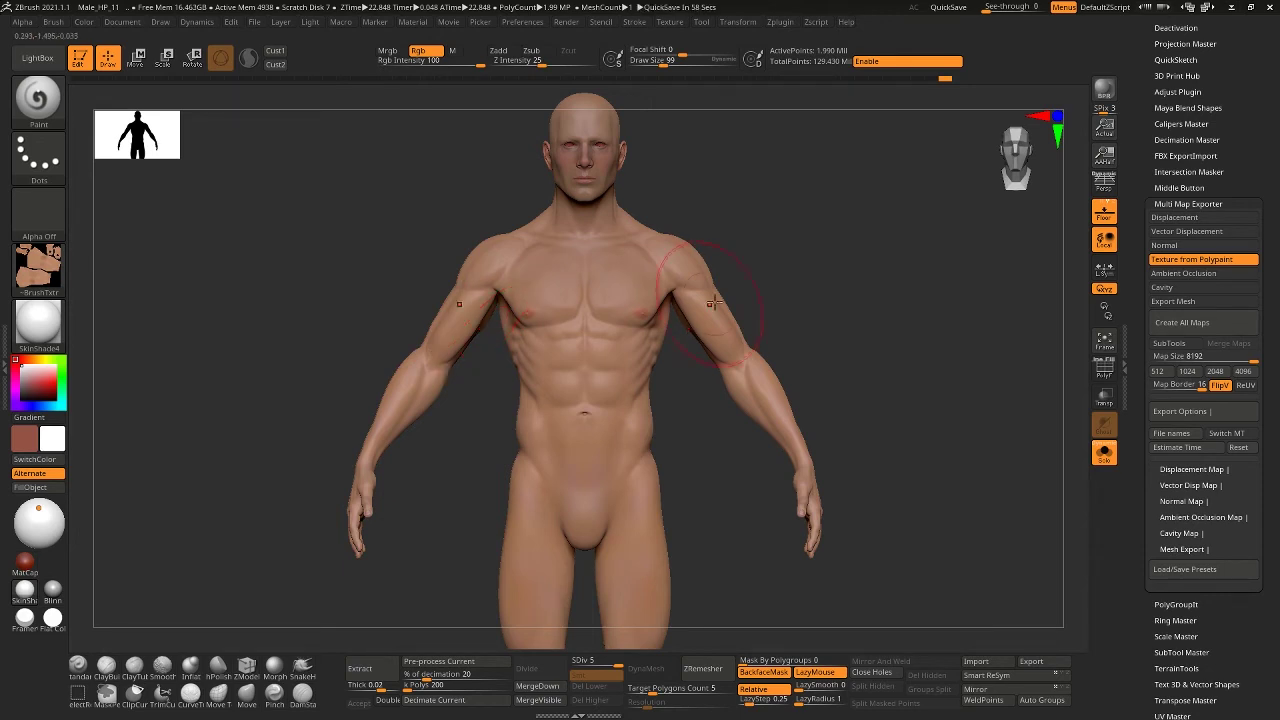
pyautogui.scroll(-15, 1220, 646)
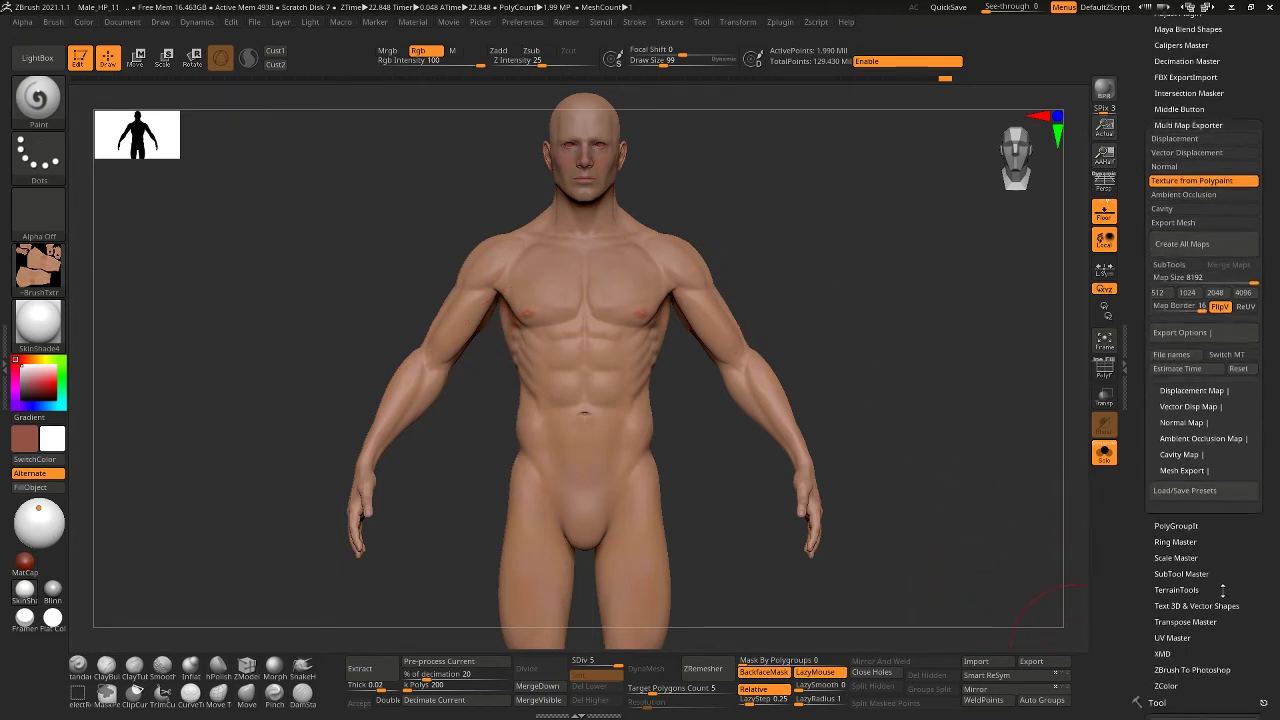
pyautogui.scroll(-10, 1218, 458)
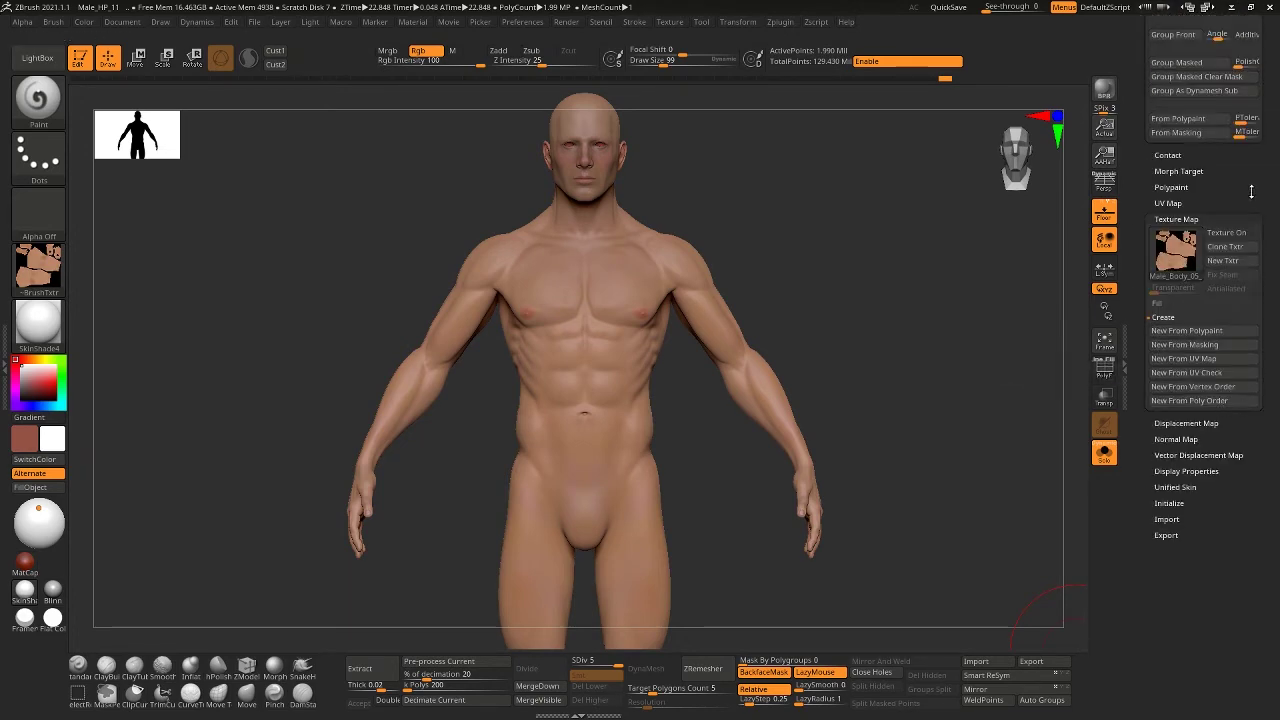
pyautogui.scroll(12, 1250, 190)
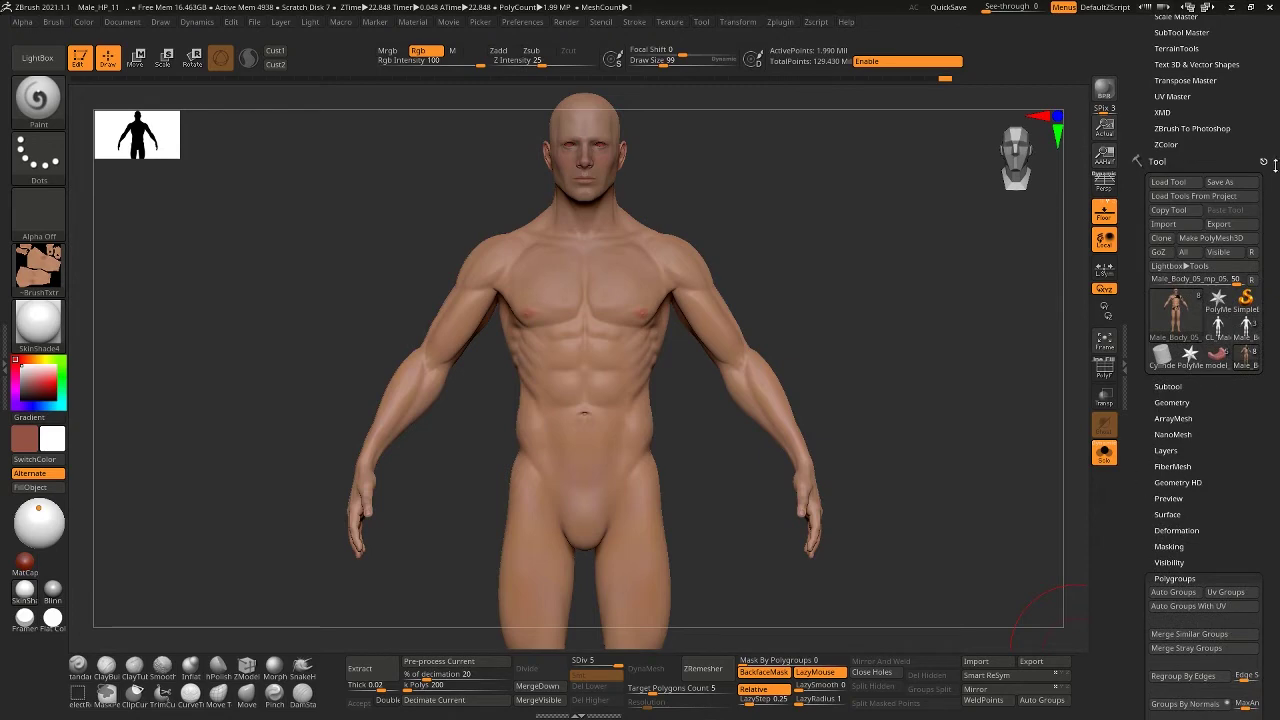
pyautogui.scroll(15, 1265, 170)
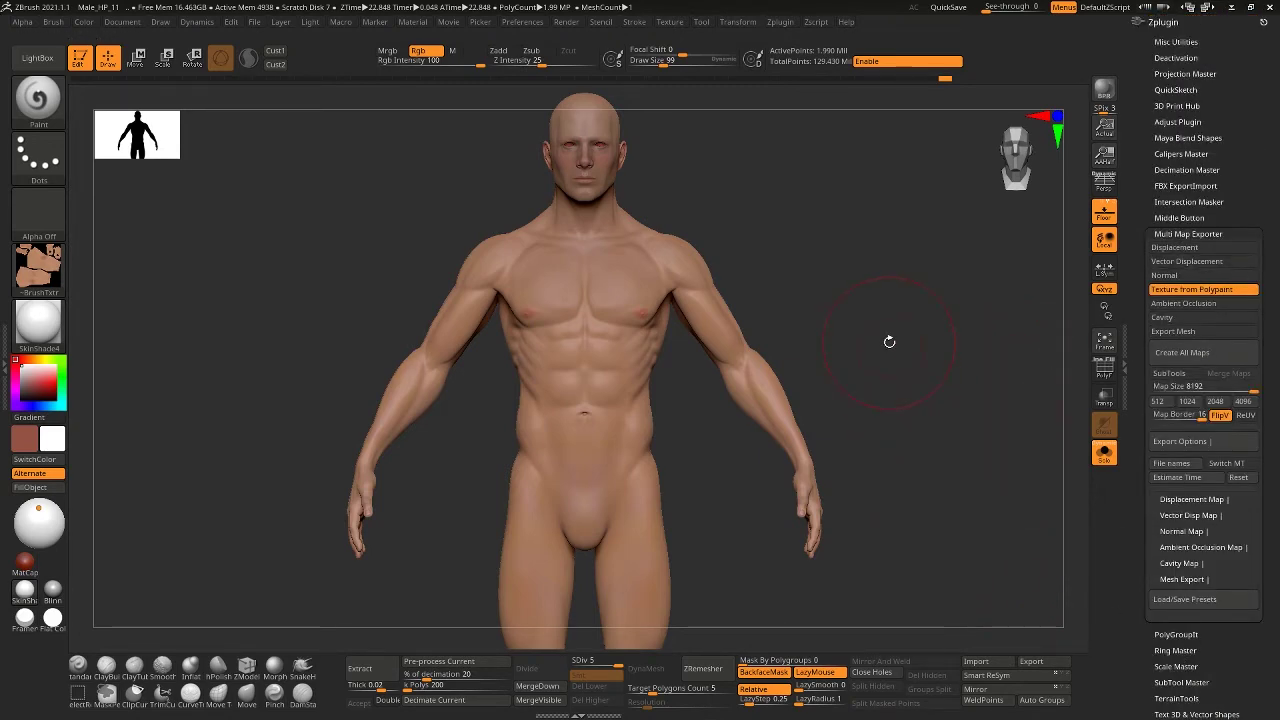
pyautogui.keyDown('alt'); pyautogui.moveTo(889, 343); pyautogui.dragTo(891, 394); pyautogui.keyUp('alt')
pyautogui.moveTo(1234, 680); pyautogui.dragTo(1240, 654)
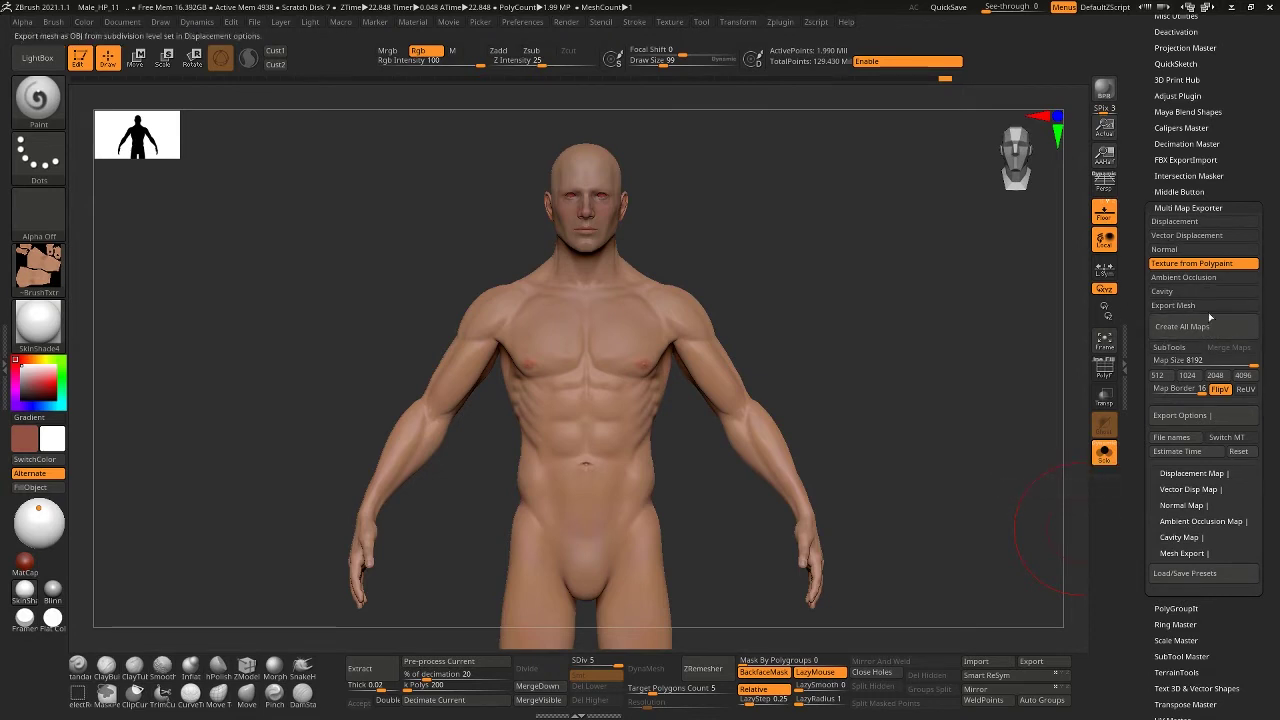
pyautogui.moveTo(1272, 430); pyautogui.dragTo(1269, 283)
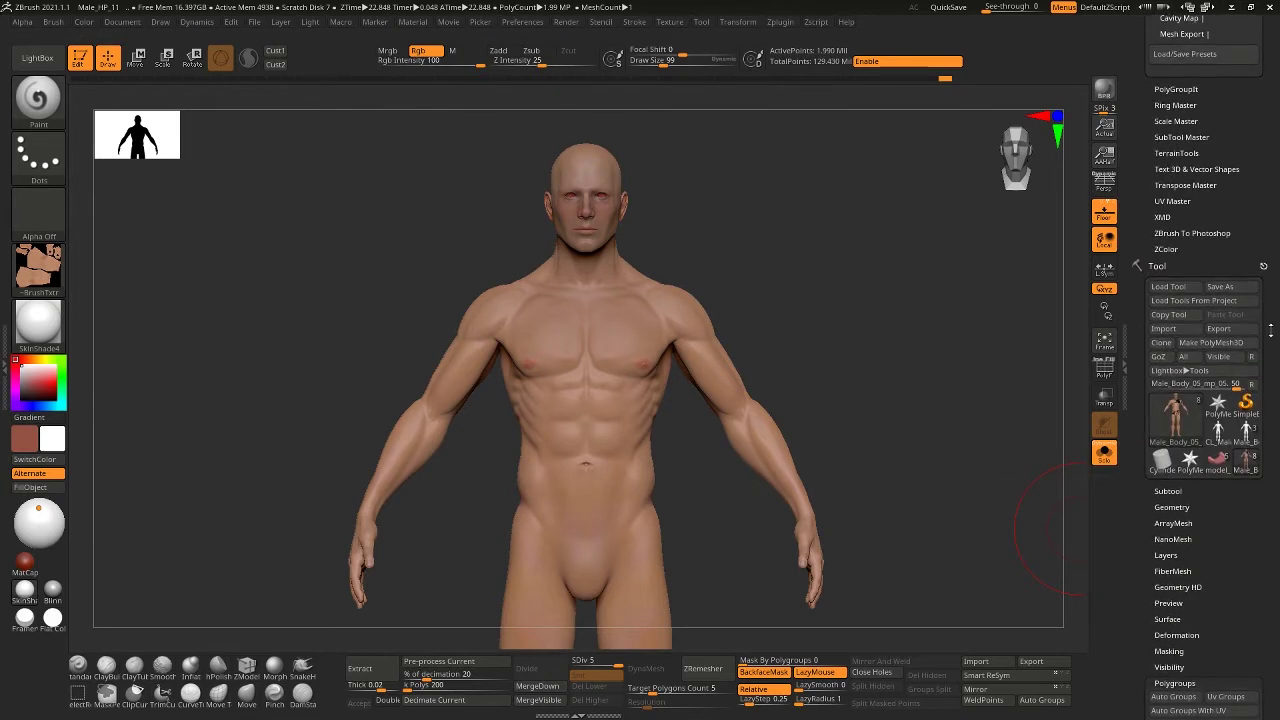
# Open the subtool list and review it alongside the Multi Map Exporter settings
pyautogui.click(1170, 491)
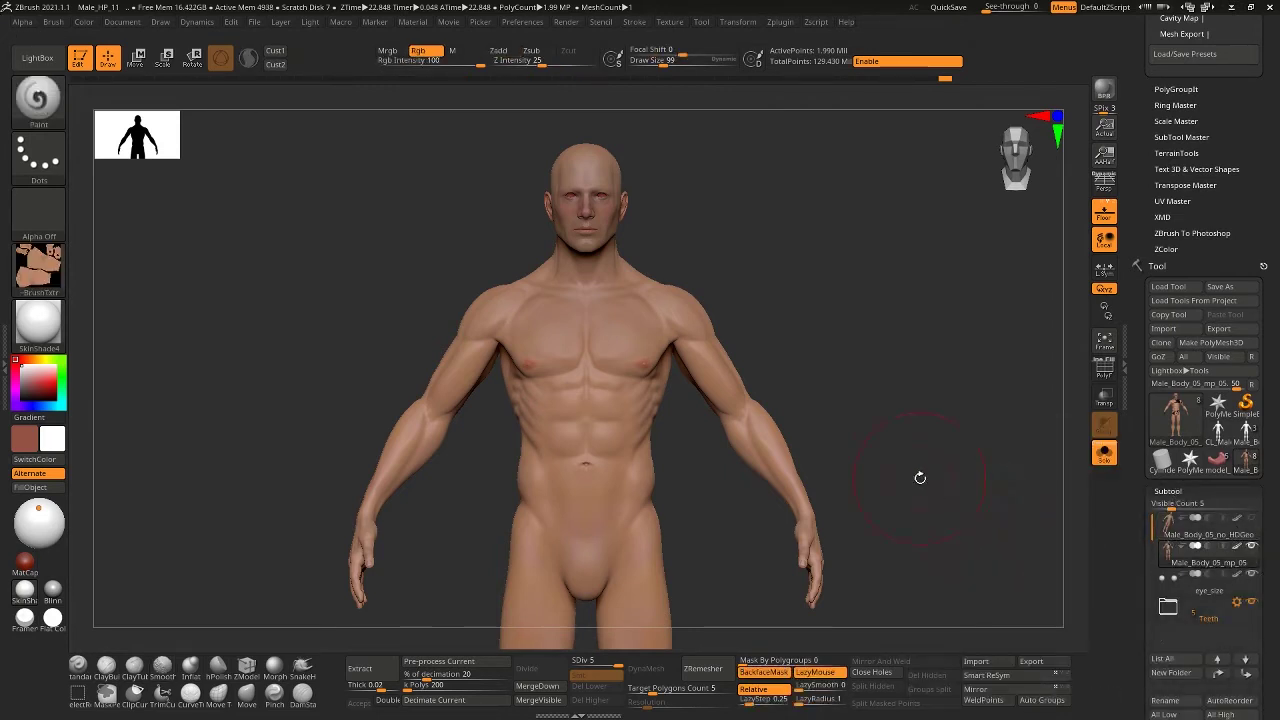
pyautogui.moveTo(1232, 186); pyautogui.dragTo(1251, 276)
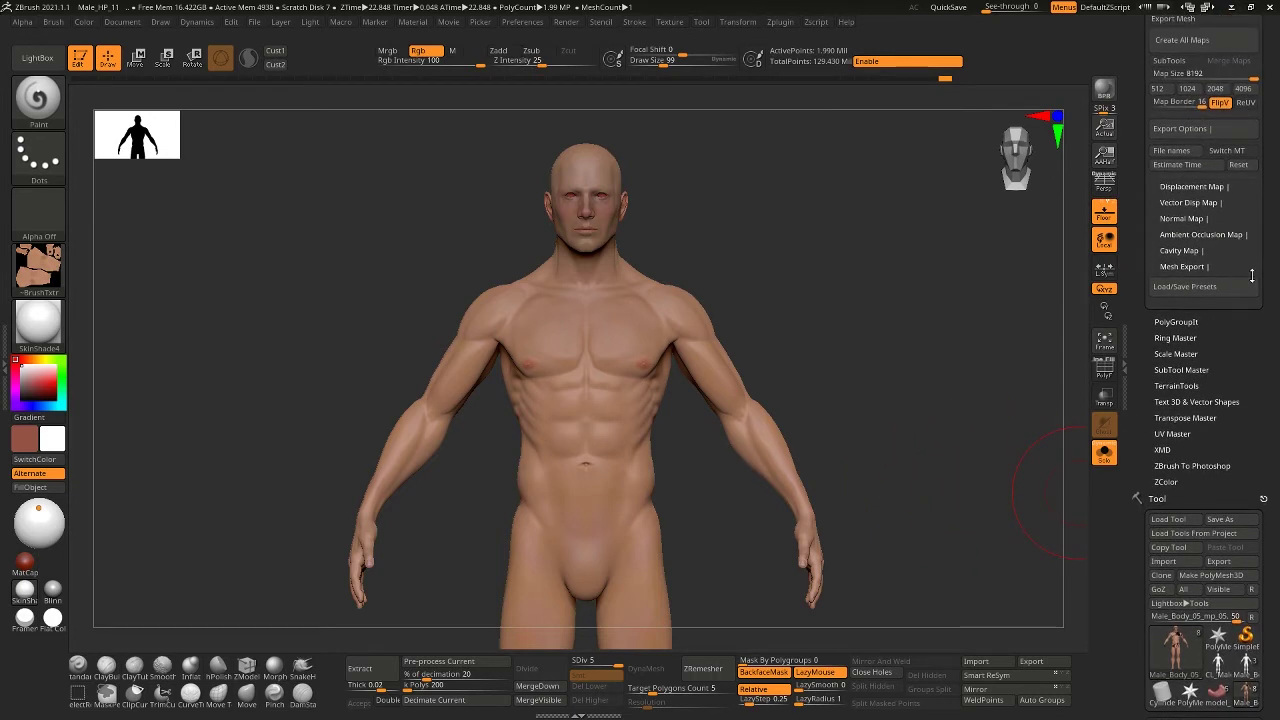
pyautogui.moveTo(1251, 276); pyautogui.dragTo(1255, 313)
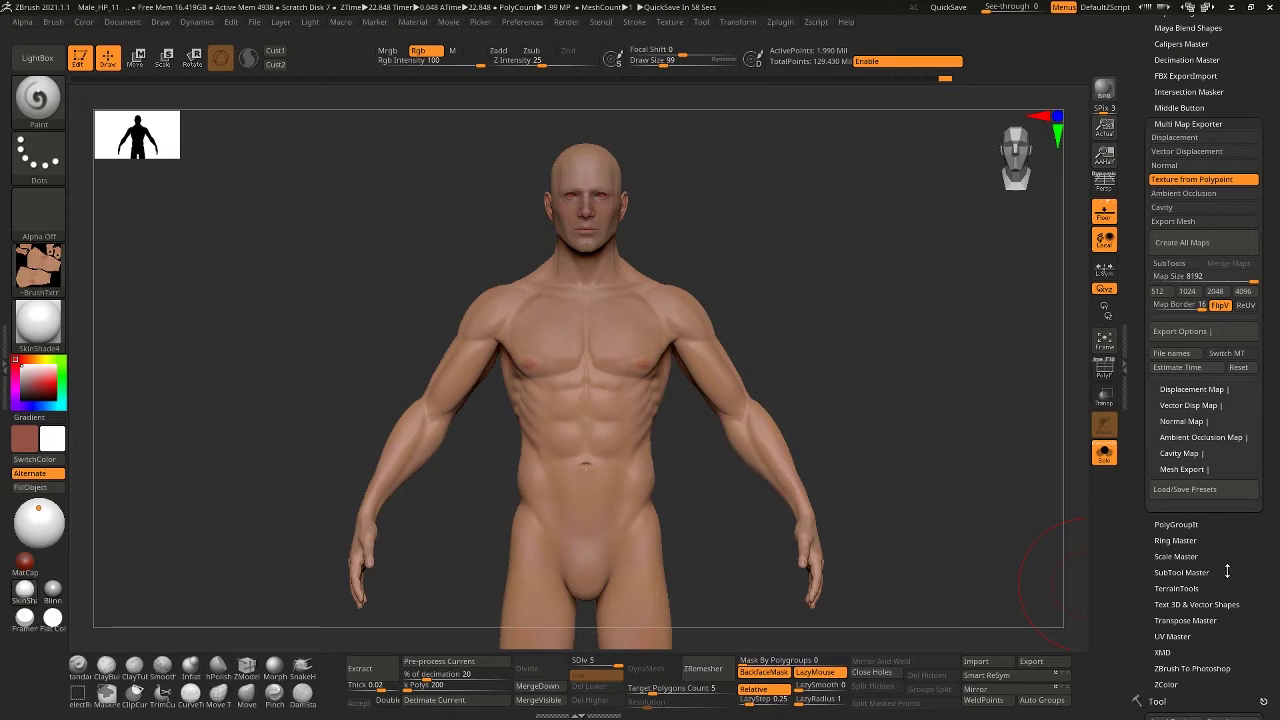
pyautogui.scroll(-10, 1232, 578)
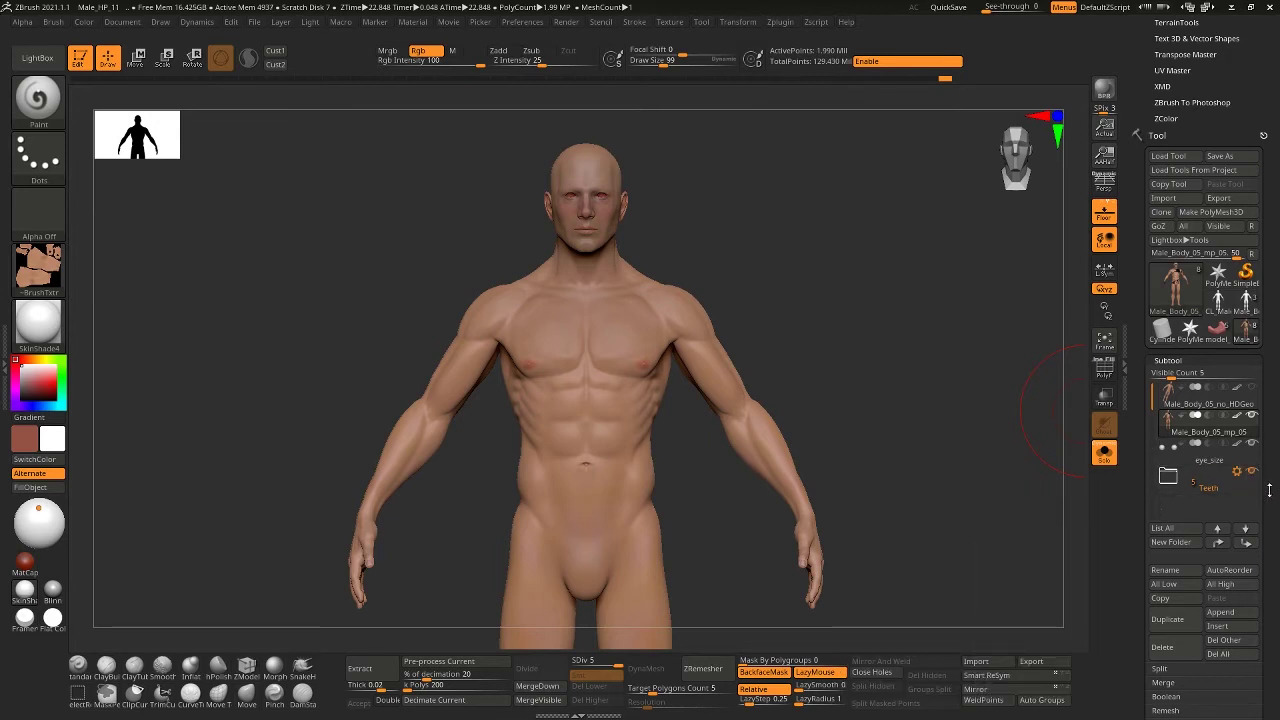
pyautogui.scroll(10, 1269, 490)
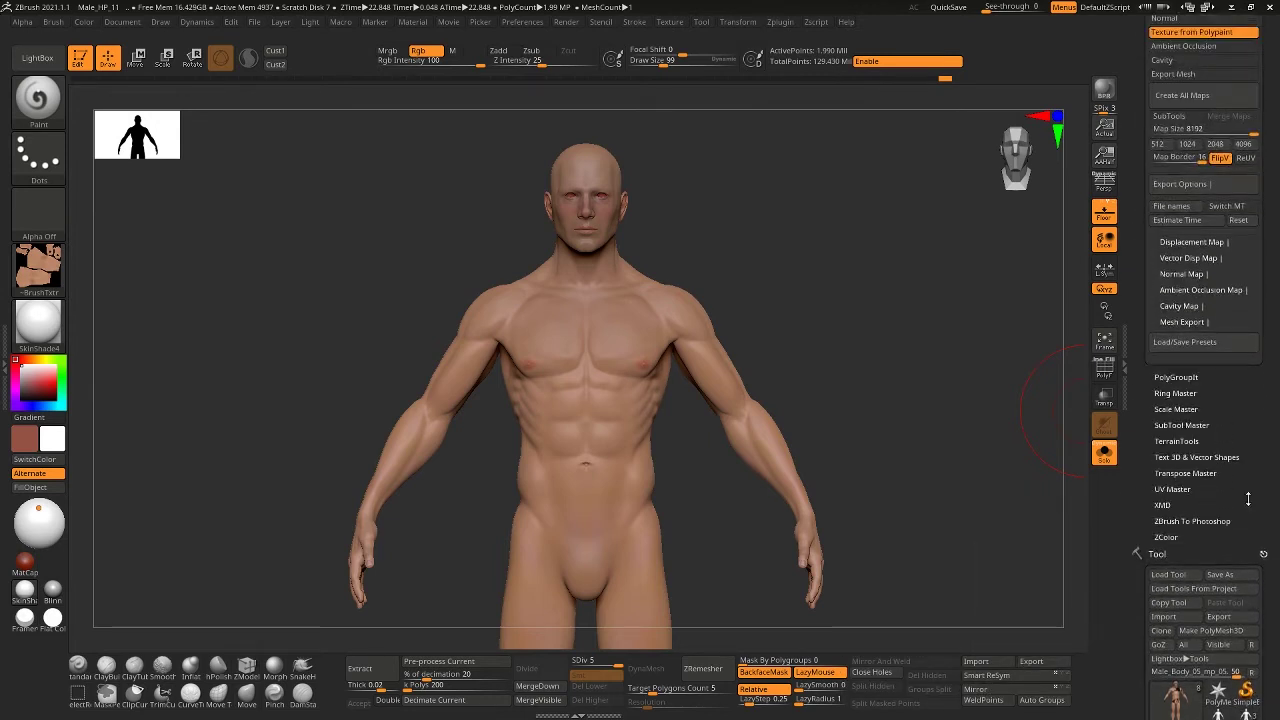
# Preview the legs' texture map at larger size and collapse the Texture Map settings
pyautogui.scroll(-5, 1248, 498)
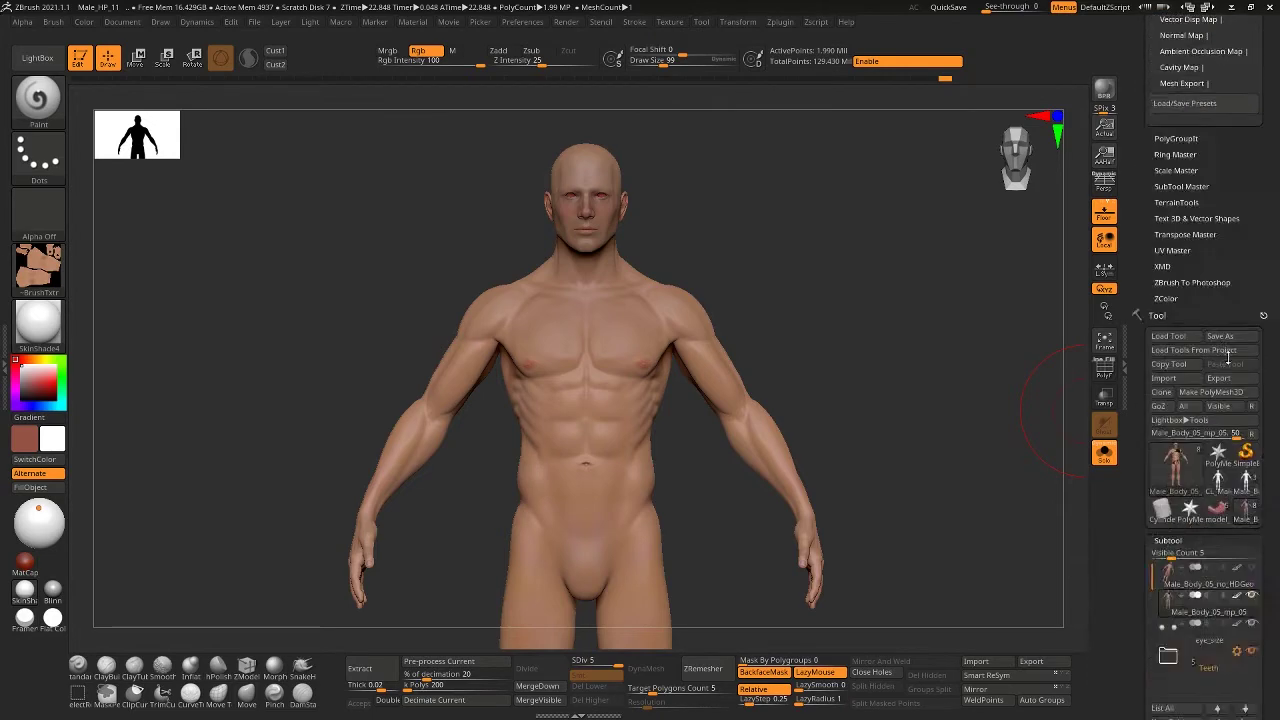
pyautogui.scroll(-15, 1229, 358)
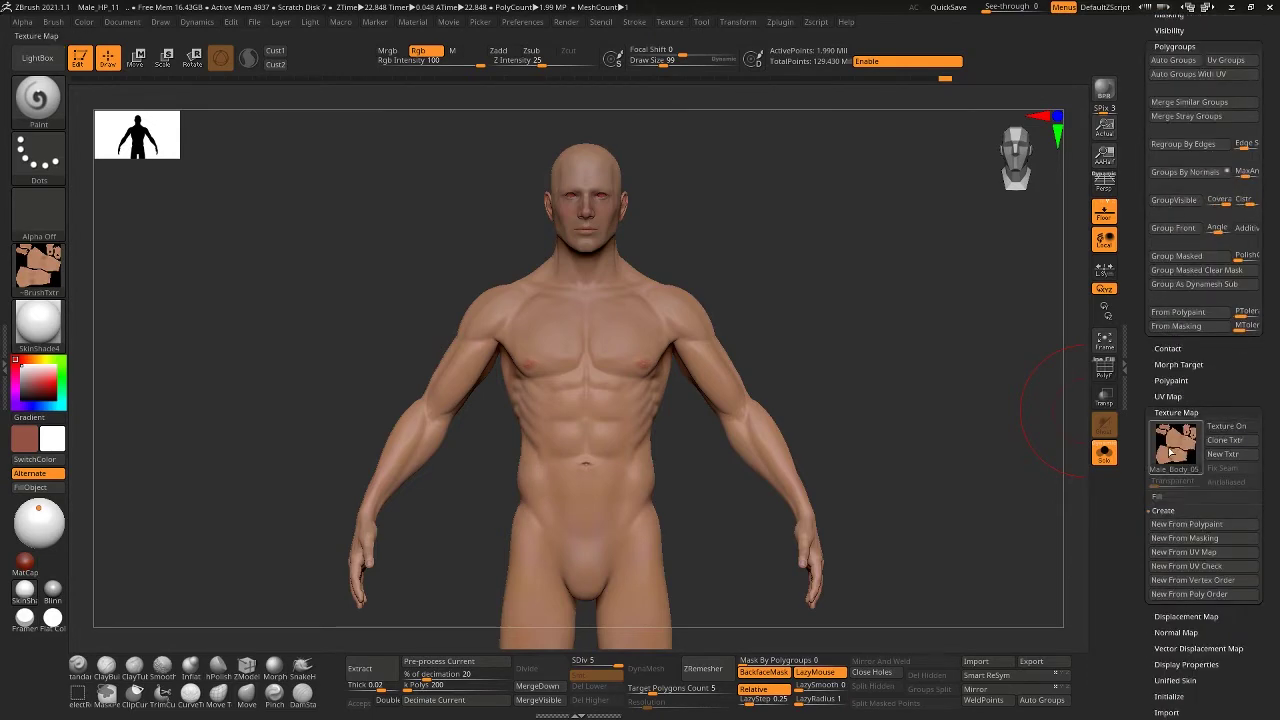
pyautogui.moveTo(1176, 456)
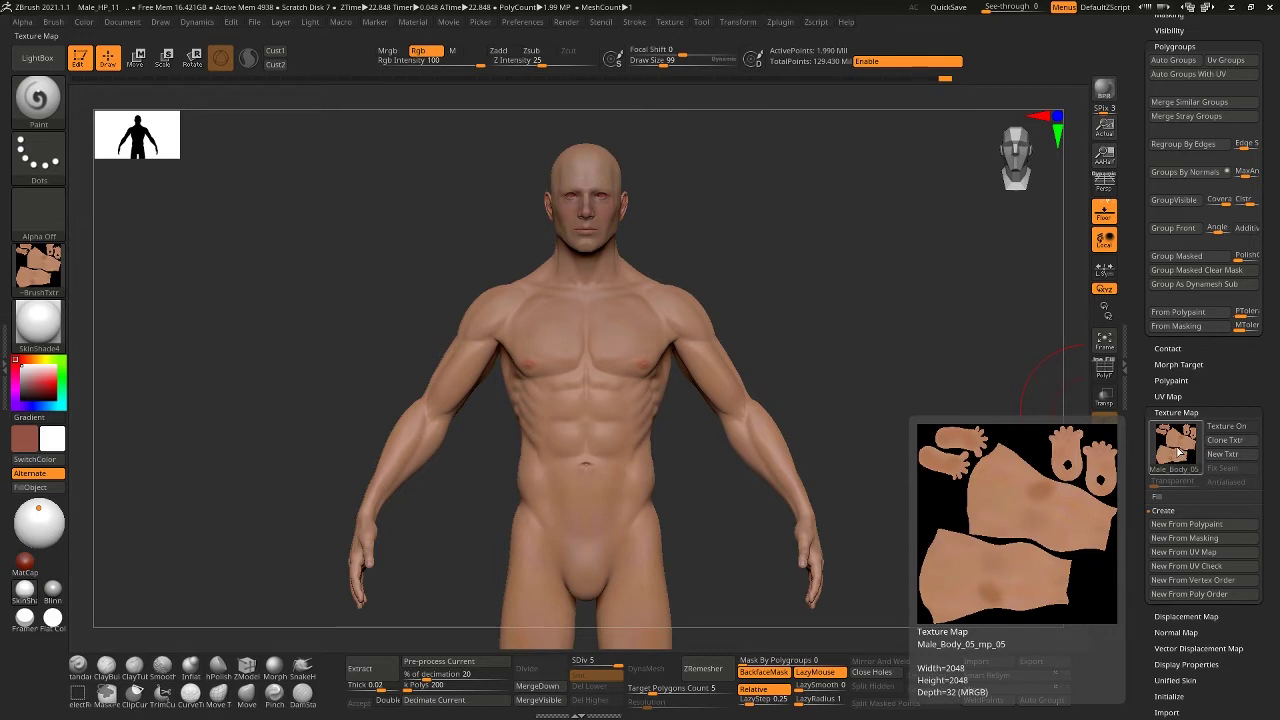
pyautogui.click(1176, 413)
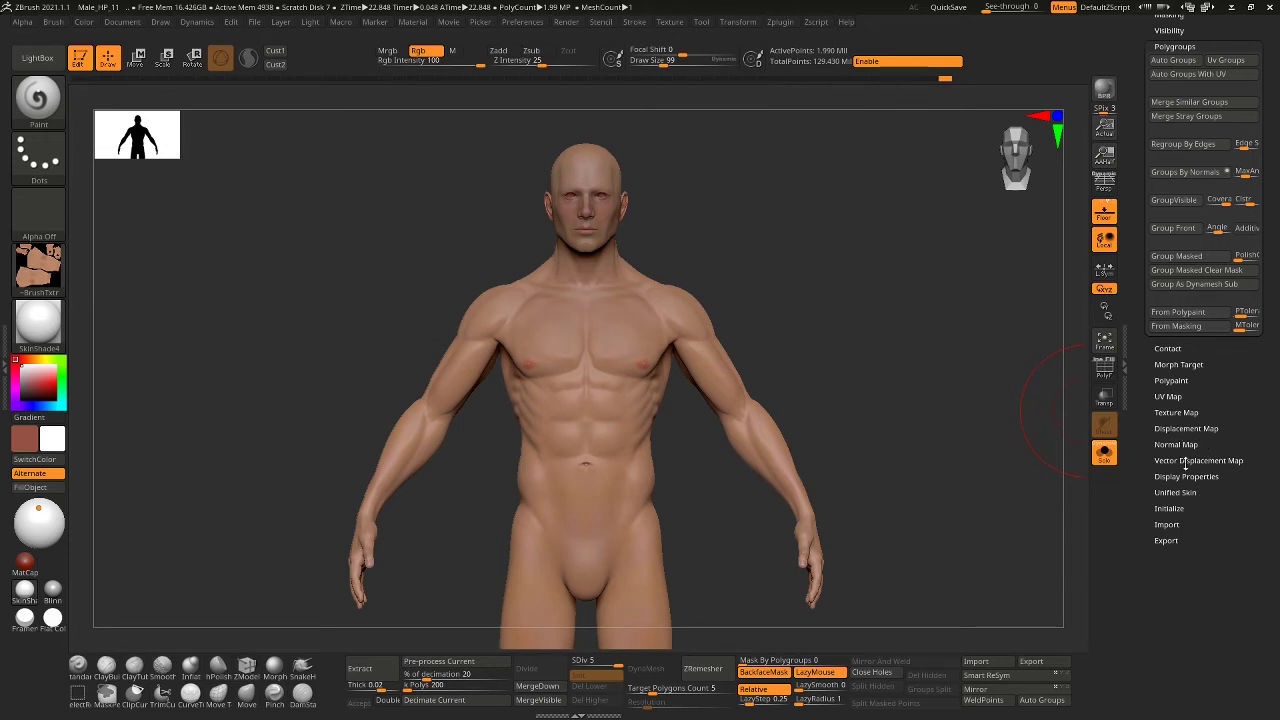
# Isolate the head polygroup and create a tangent-space normal map for its UV tile
pyautogui.click(1174, 445)
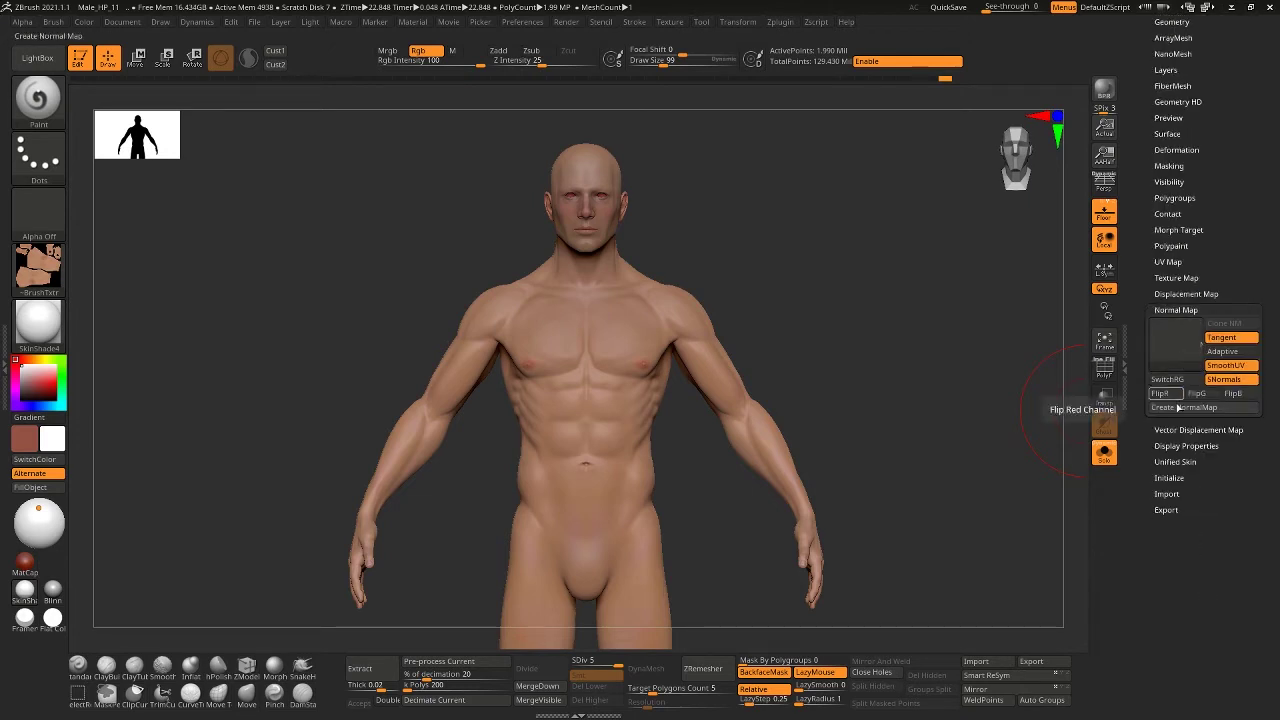
pyautogui.keyDown('ctrl'); pyautogui.keyDown('shift'); pyautogui.click(597, 268); pyautogui.keyUp('shift'); pyautogui.keyUp('ctrl')
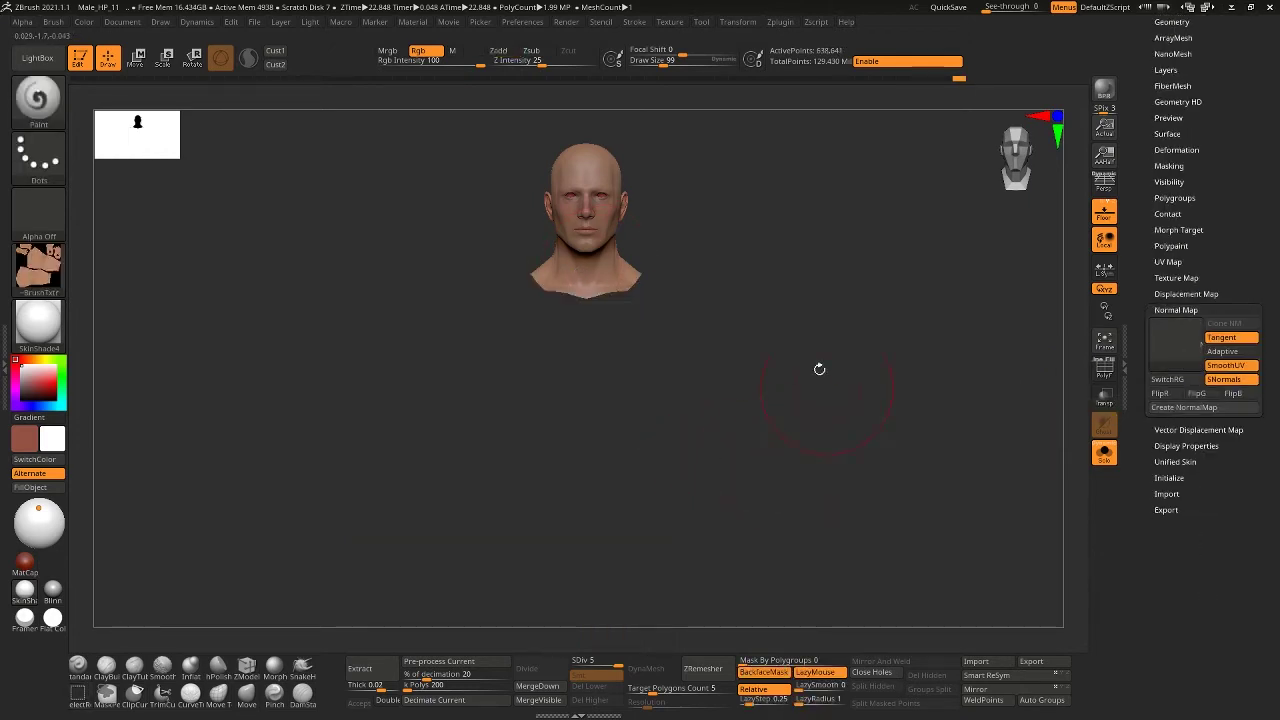
pyautogui.moveTo(820, 369); pyautogui.dragTo(860, 340)
pyautogui.click(1167, 408)
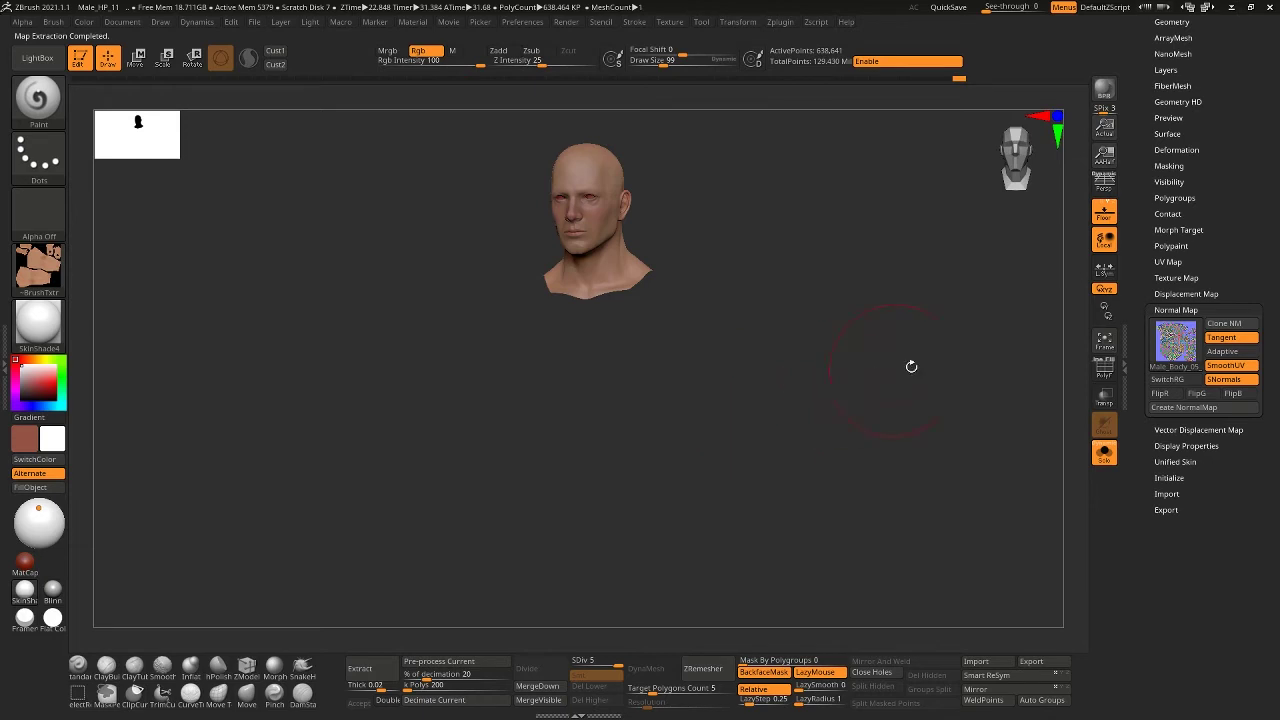
pyautogui.moveTo(1176, 354)
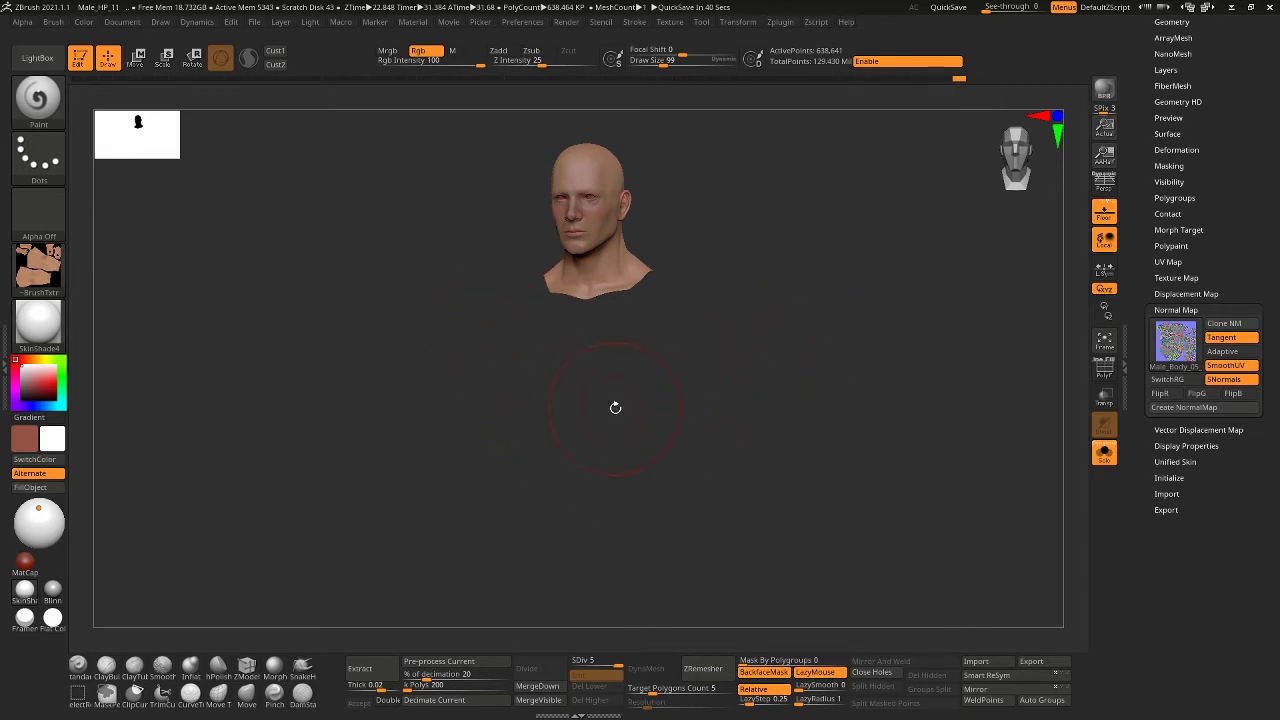
pyautogui.keyDown('alt'); pyautogui.moveTo(769, 368); pyautogui.dragTo(785, 435); pyautogui.keyUp('alt')
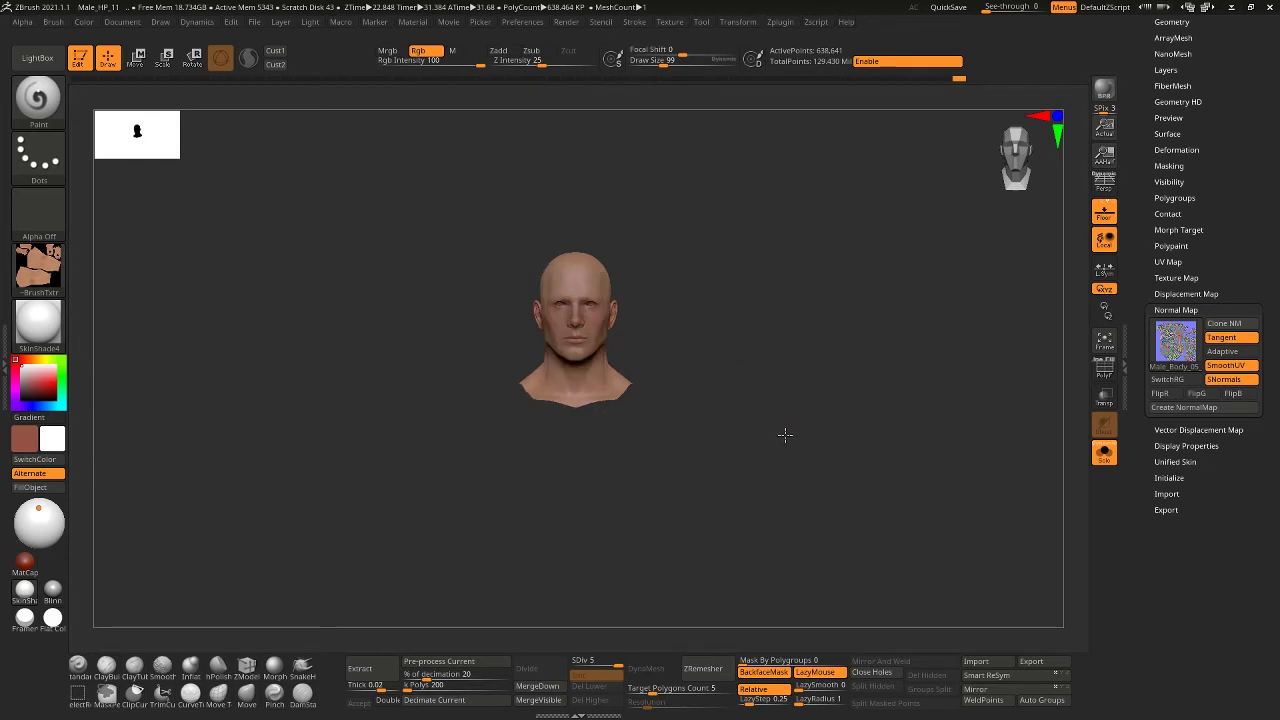
# Switch from the Normal Map settings to the Texture Map settings and unhide the whole body
pyautogui.scroll(4, 1231, 235)
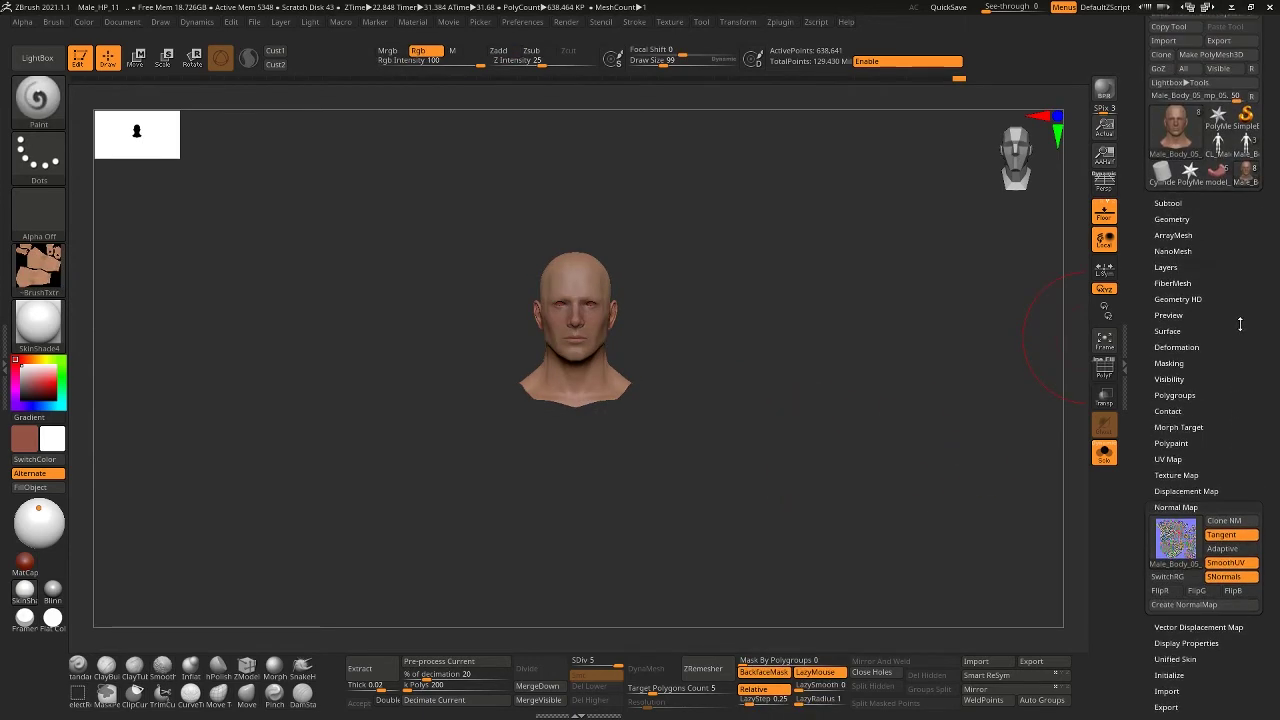
pyautogui.click(1185, 505)
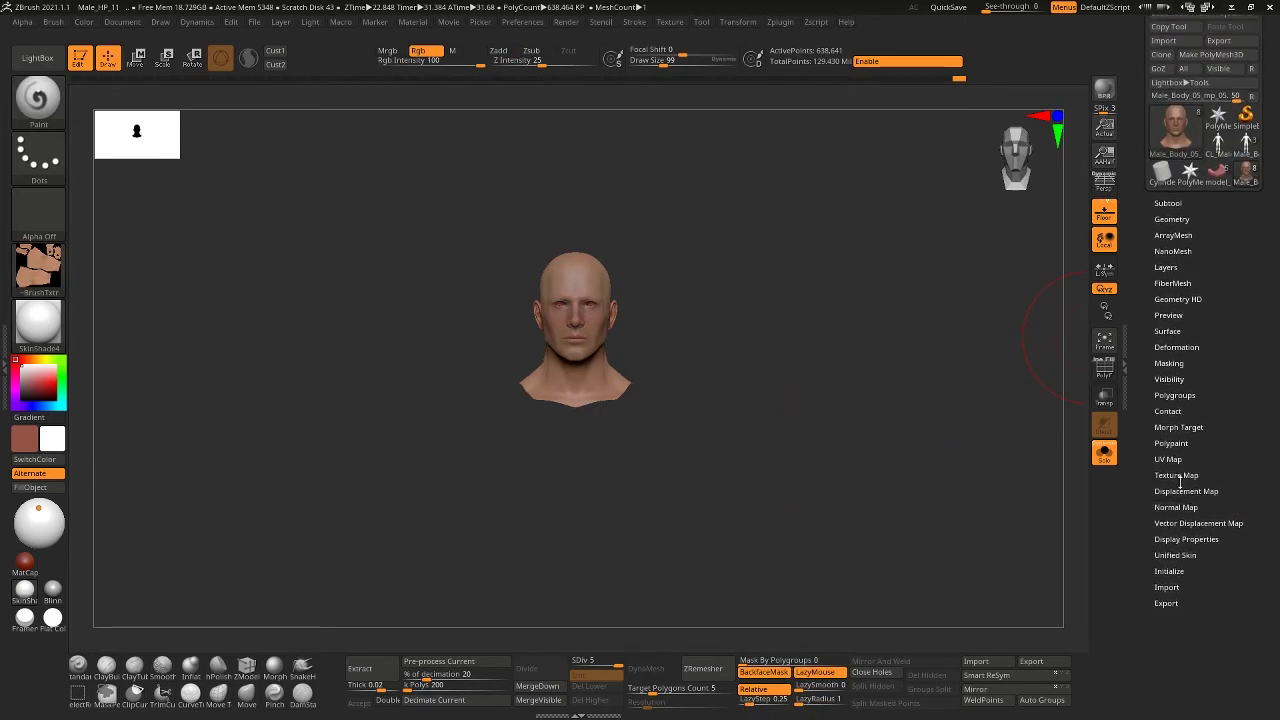
pyautogui.click(1177, 475)
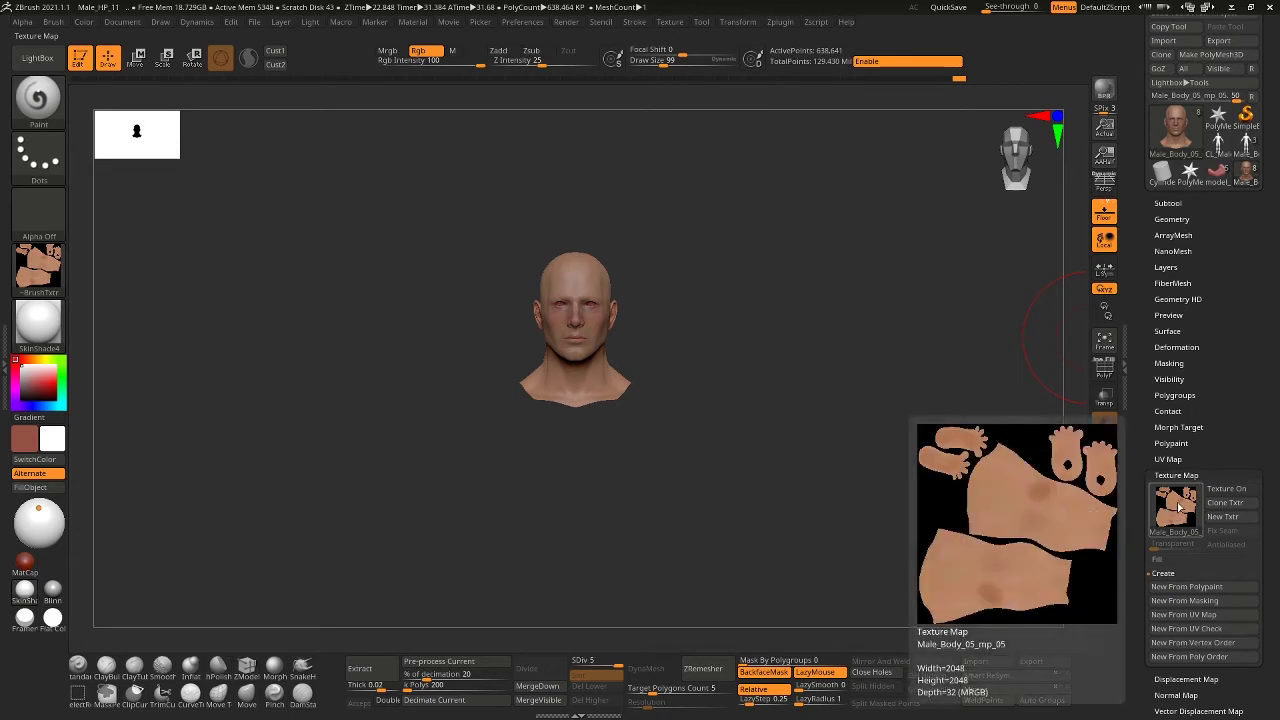
pyautogui.hotkey('ctrl', 'shift')
pyautogui.keyDown('ctrl'); pyautogui.keyDown('shift'); pyautogui.click(865, 361); pyautogui.keyUp('shift'); pyautogui.keyUp('ctrl')
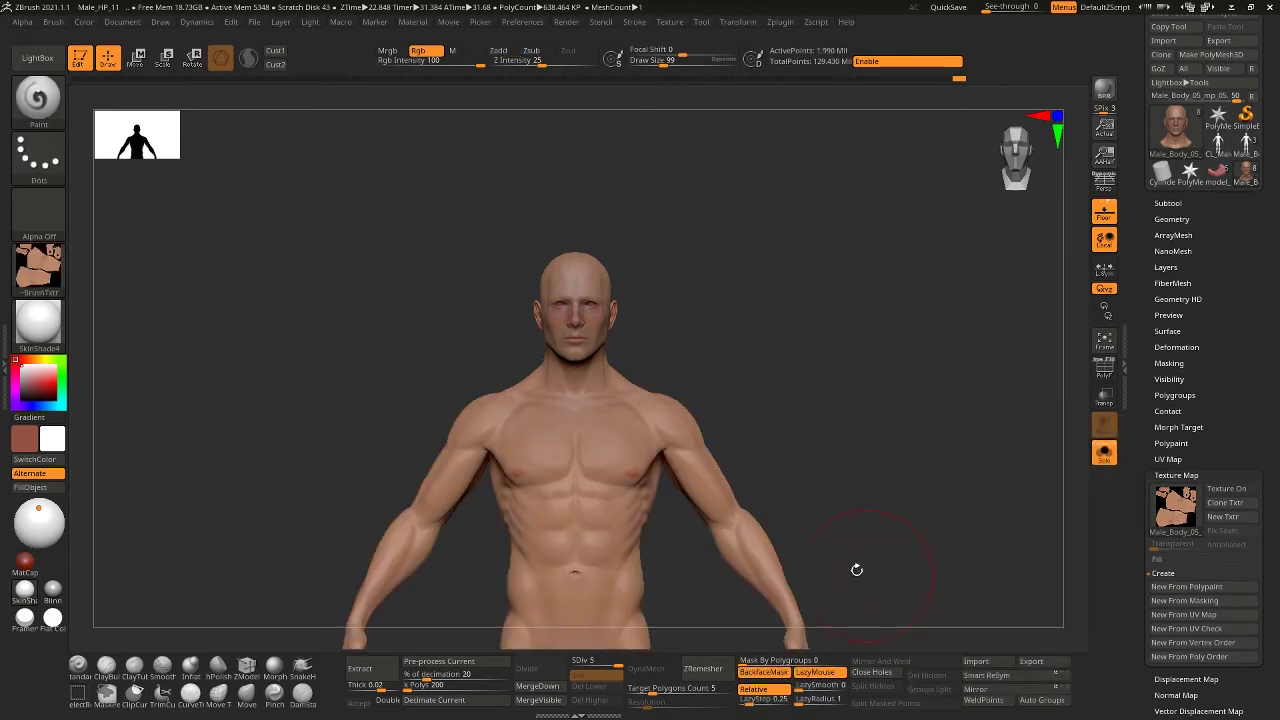
# Look through the texture library for the body's stored texture maps
pyautogui.keyDown('alt'); pyautogui.moveTo(749, 495); pyautogui.dragTo(806, 206); pyautogui.keyUp('alt')
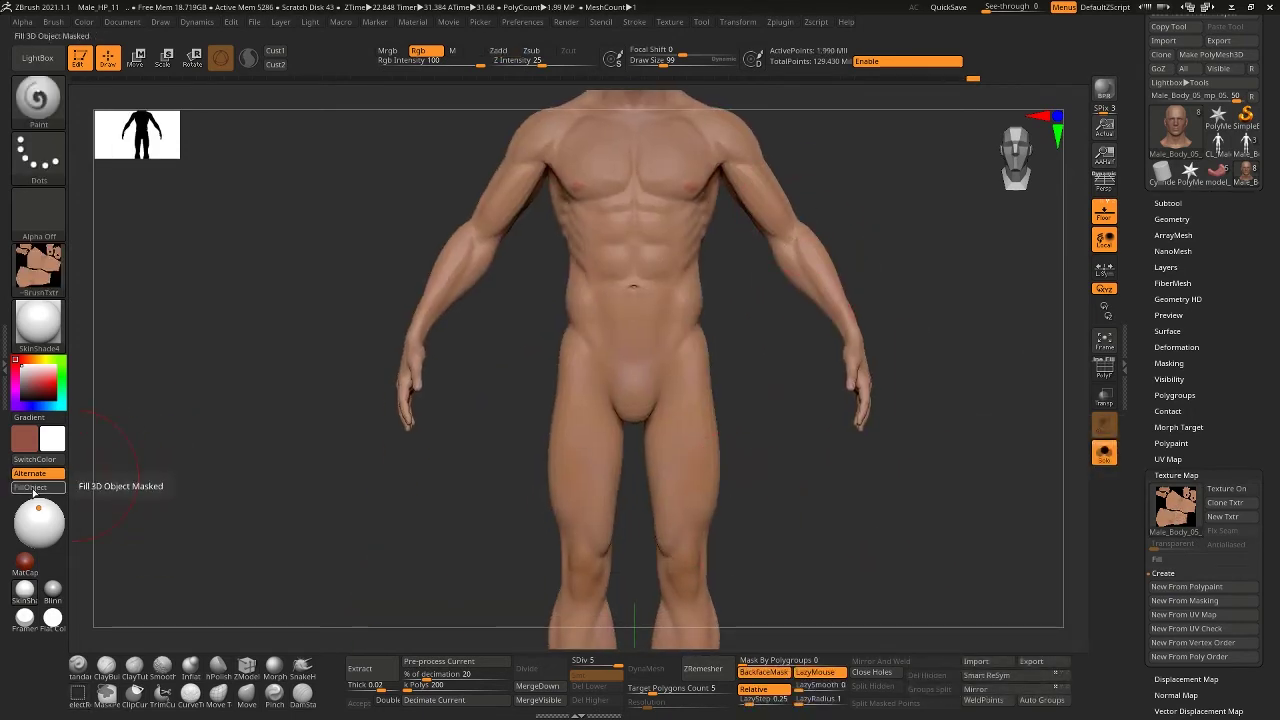
pyautogui.click(32, 272)
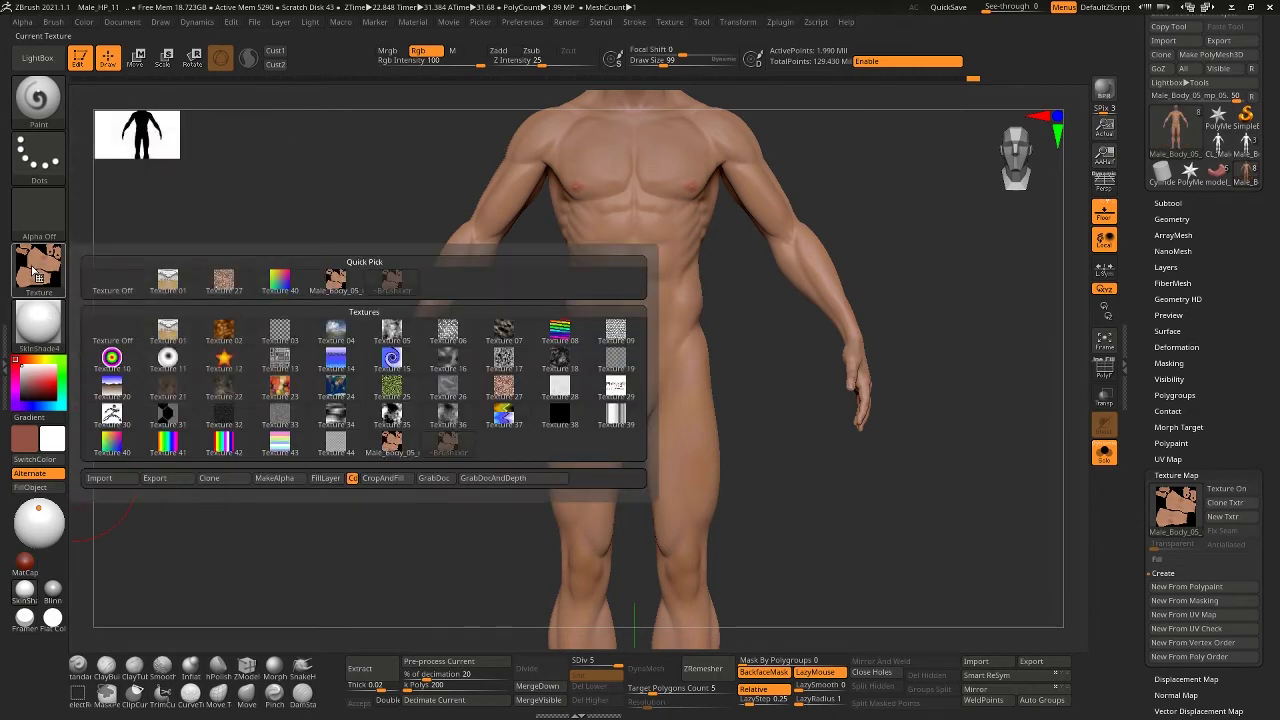
pyautogui.click(32, 272)
pyautogui.keyDown('alt'); pyautogui.moveTo(754, 294); pyautogui.dragTo(743, 434); pyautogui.keyUp('alt')
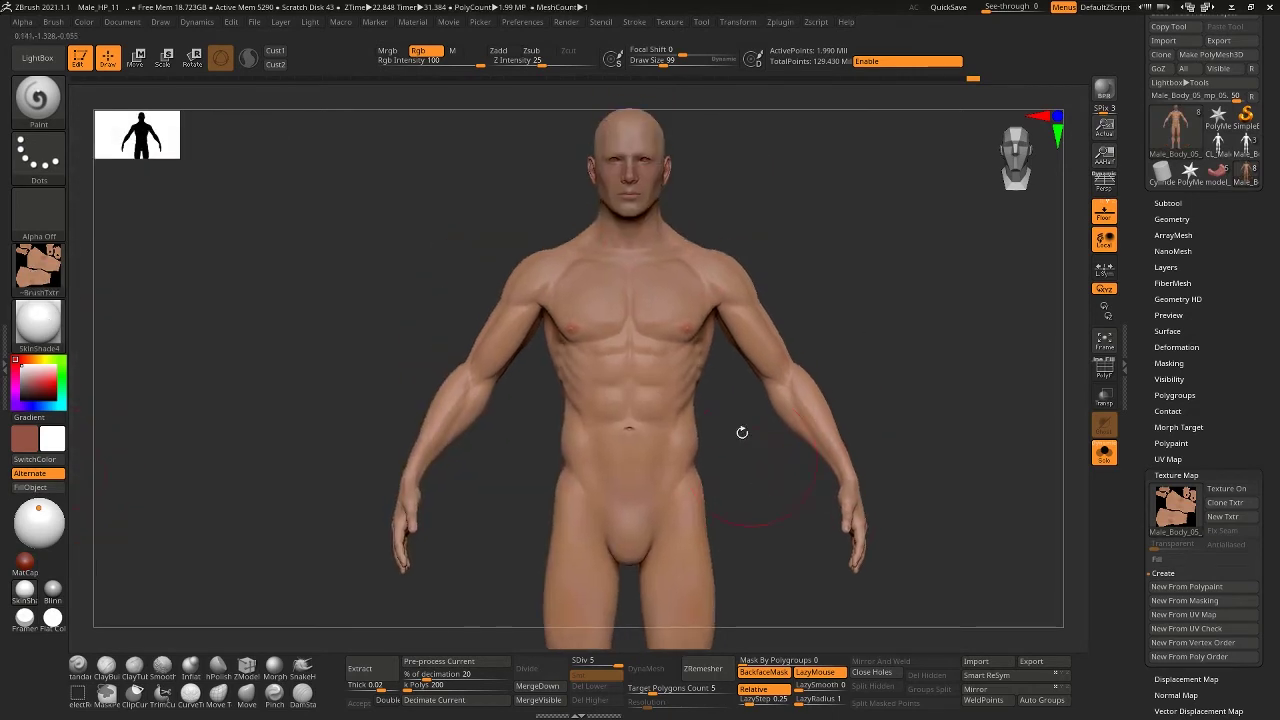
# Isolate the head, create its texture map from polypaint, clone it to the texture library and unhide the body
pyautogui.keyDown('ctrl'); pyautogui.keyDown('shift'); pyautogui.click(646, 210); pyautogui.keyUp('shift'); pyautogui.keyUp('ctrl')
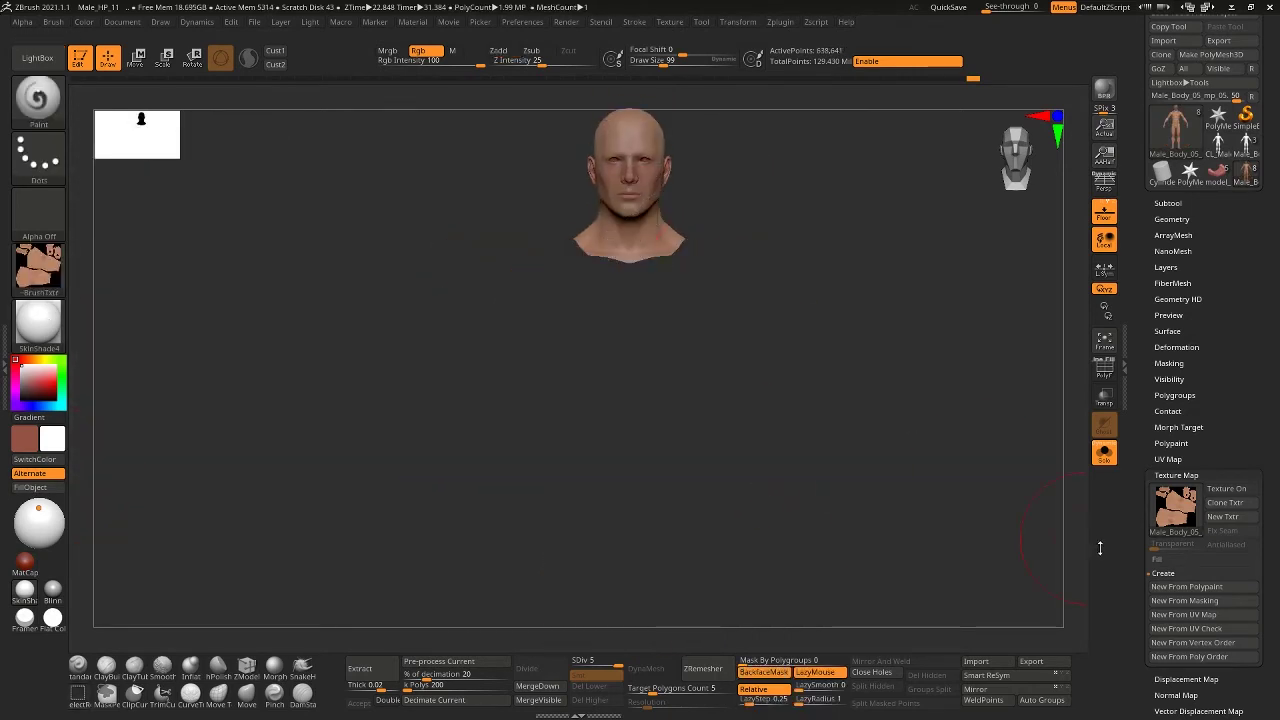
pyautogui.click(1195, 587)
pyautogui.click(1221, 508)
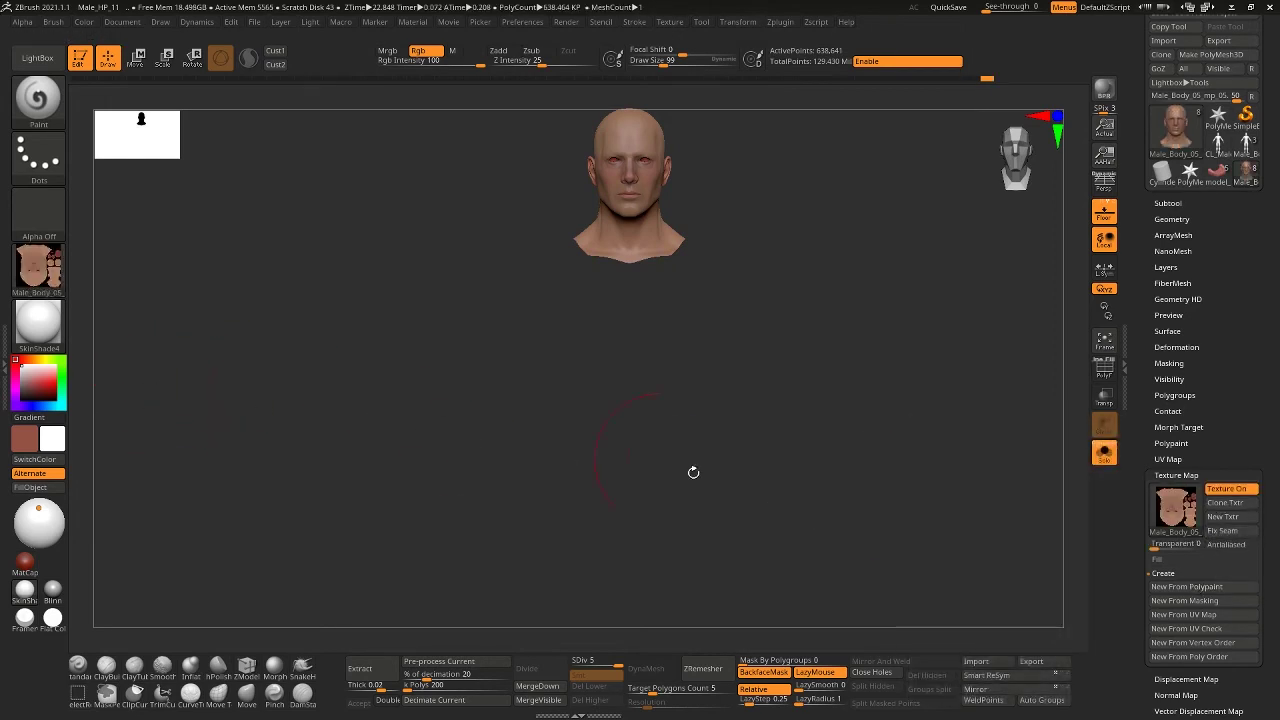
pyautogui.keyDown('ctrl'); pyautogui.keyDown('shift'); pyautogui.click(914, 194); pyautogui.keyUp('shift'); pyautogui.keyUp('ctrl')
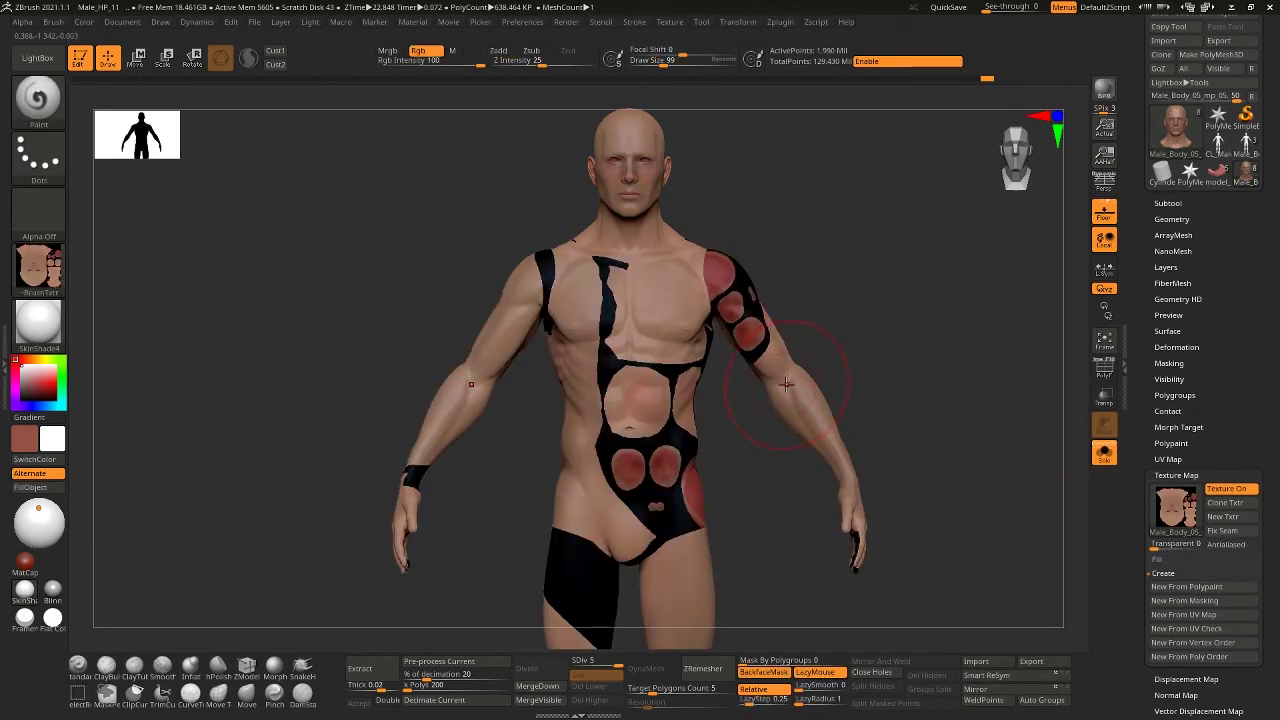
# Isolate the arms, create and clone their texture map from polypaint, unhide the body and check the texture library
pyautogui.keyDown('ctrl'); pyautogui.keyDown('shift'); pyautogui.click(800, 386); pyautogui.keyUp('shift'); pyautogui.keyUp('ctrl')
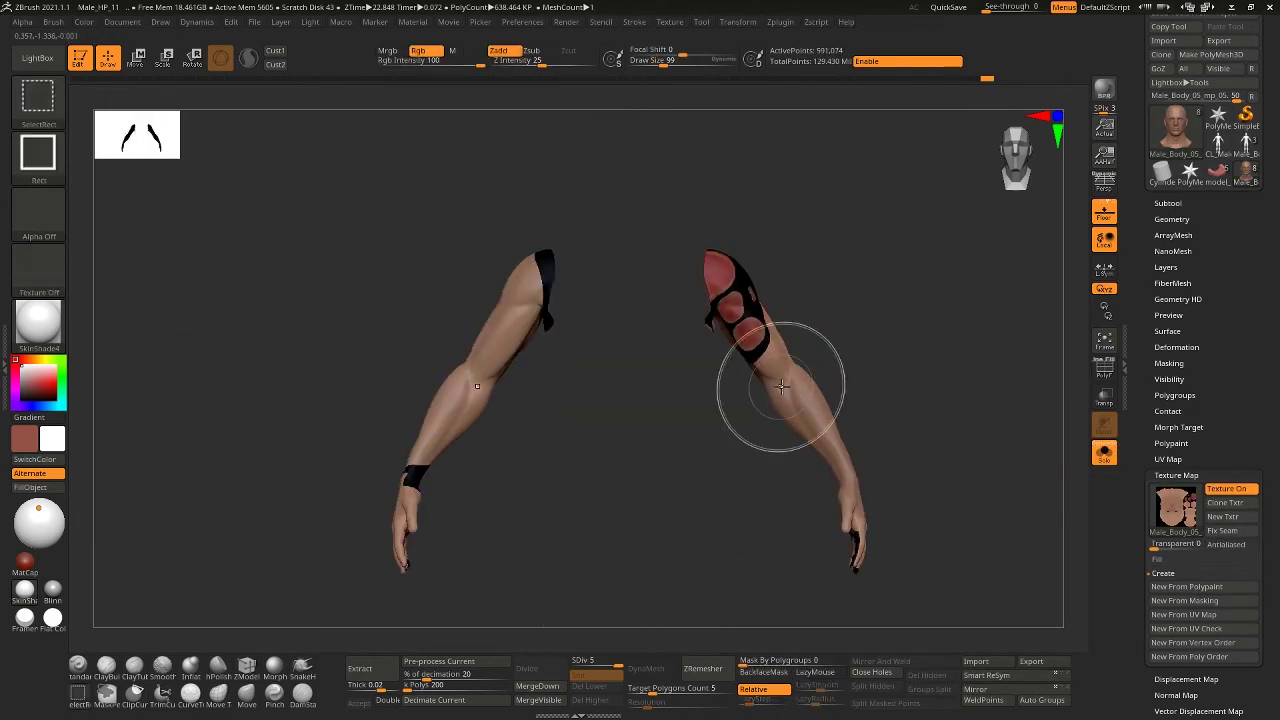
pyautogui.click(1172, 588)
pyautogui.click(1221, 503)
pyautogui.keyDown('ctrl'); pyautogui.keyDown('shift'); pyautogui.click(949, 354); pyautogui.keyUp('shift'); pyautogui.keyUp('ctrl')
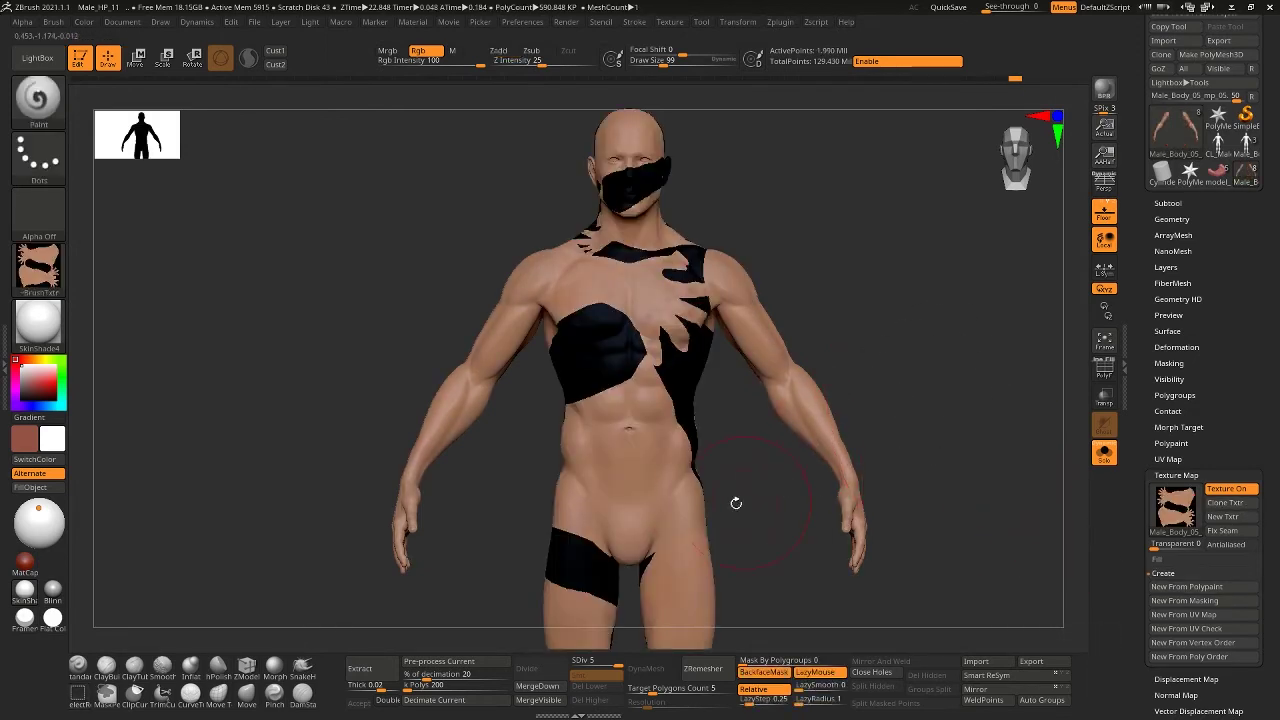
pyautogui.click(45, 278)
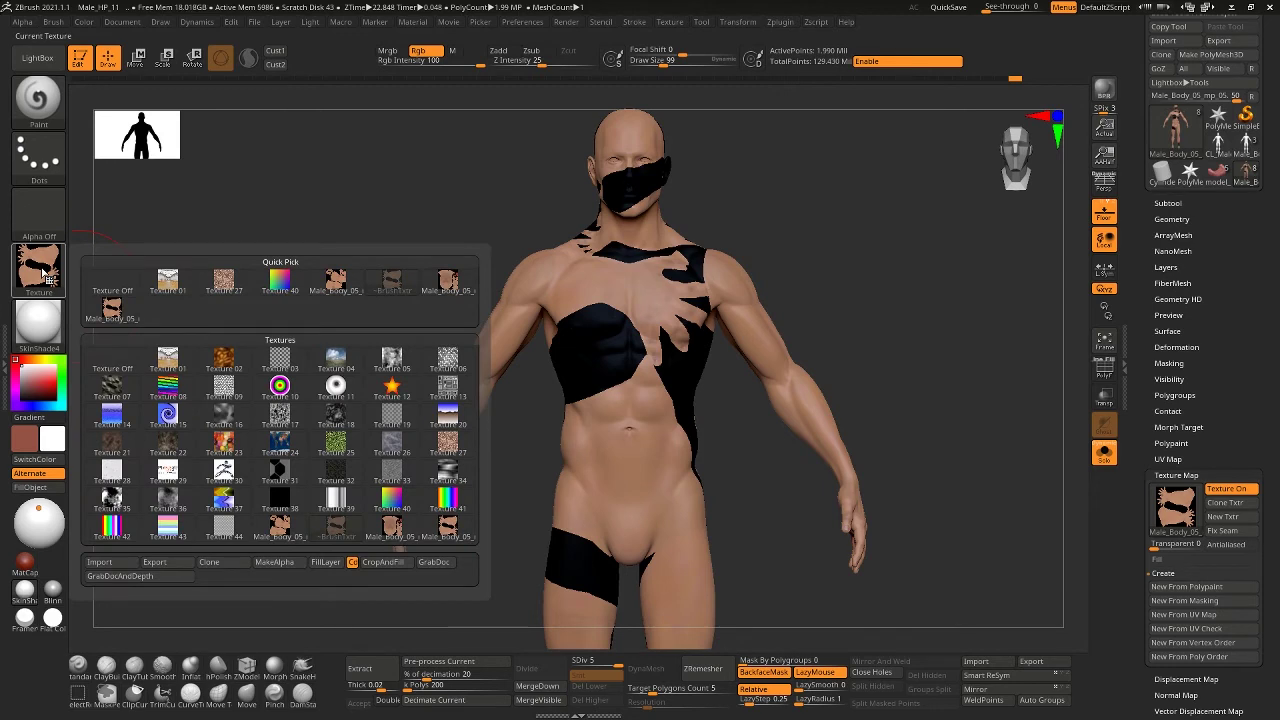
# Isolate the torso, create and clone its texture map from polypaint, and show the whole body with its texture display off
pyautogui.keyDown('ctrl'); pyautogui.keyDown('shift'); pyautogui.click(559, 369); pyautogui.keyUp('shift'); pyautogui.keyUp('ctrl')
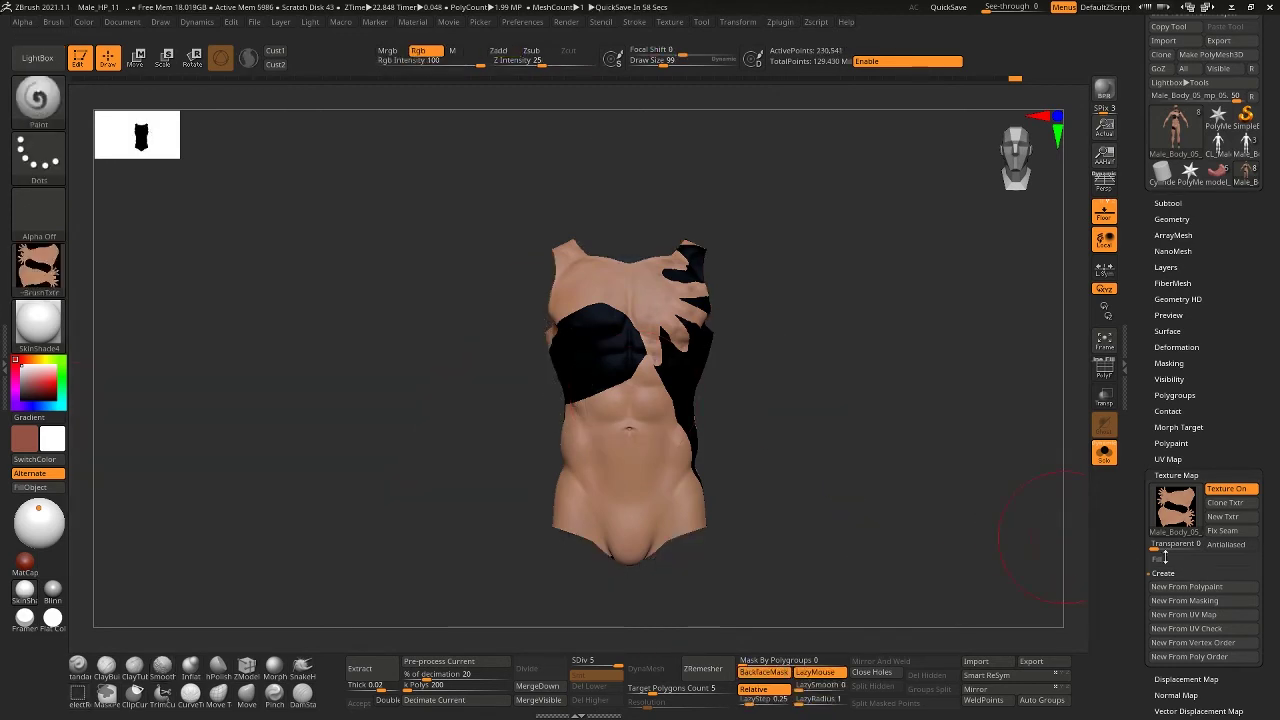
pyautogui.click(1185, 588)
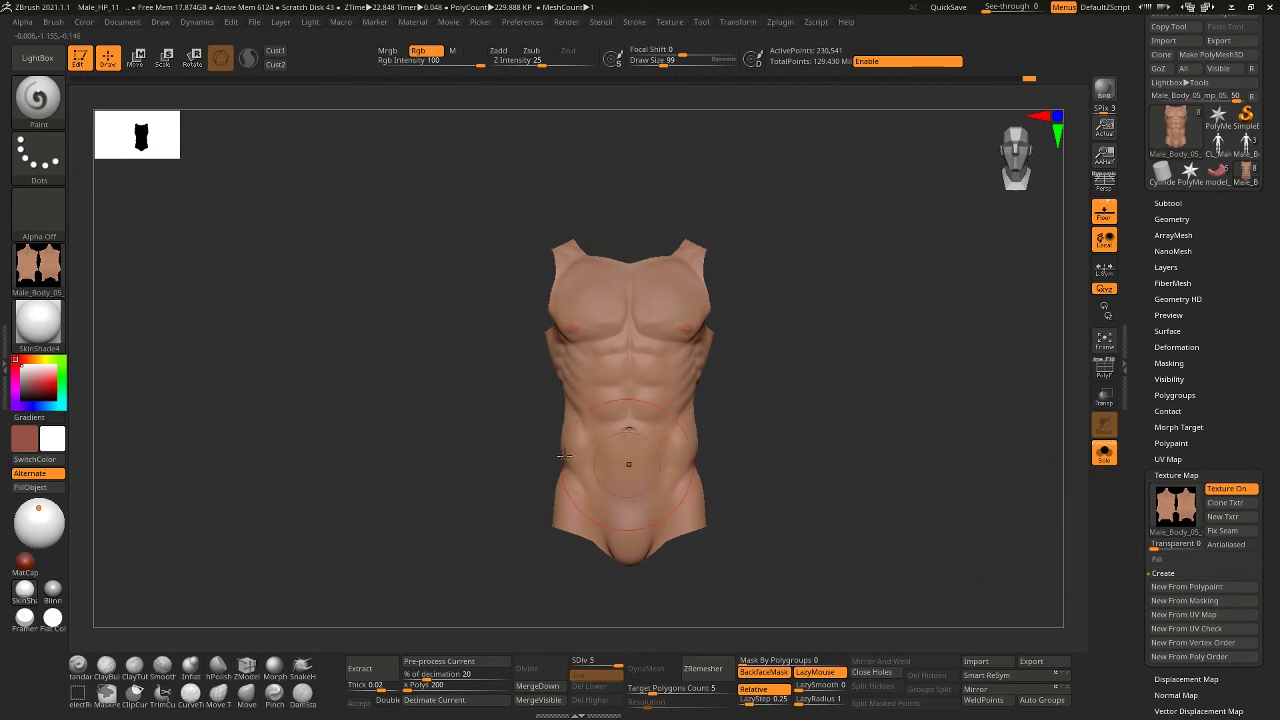
pyautogui.keyDown('ctrl'); pyautogui.keyDown('shift'); pyautogui.click(296, 404); pyautogui.keyUp('shift'); pyautogui.keyUp('ctrl')
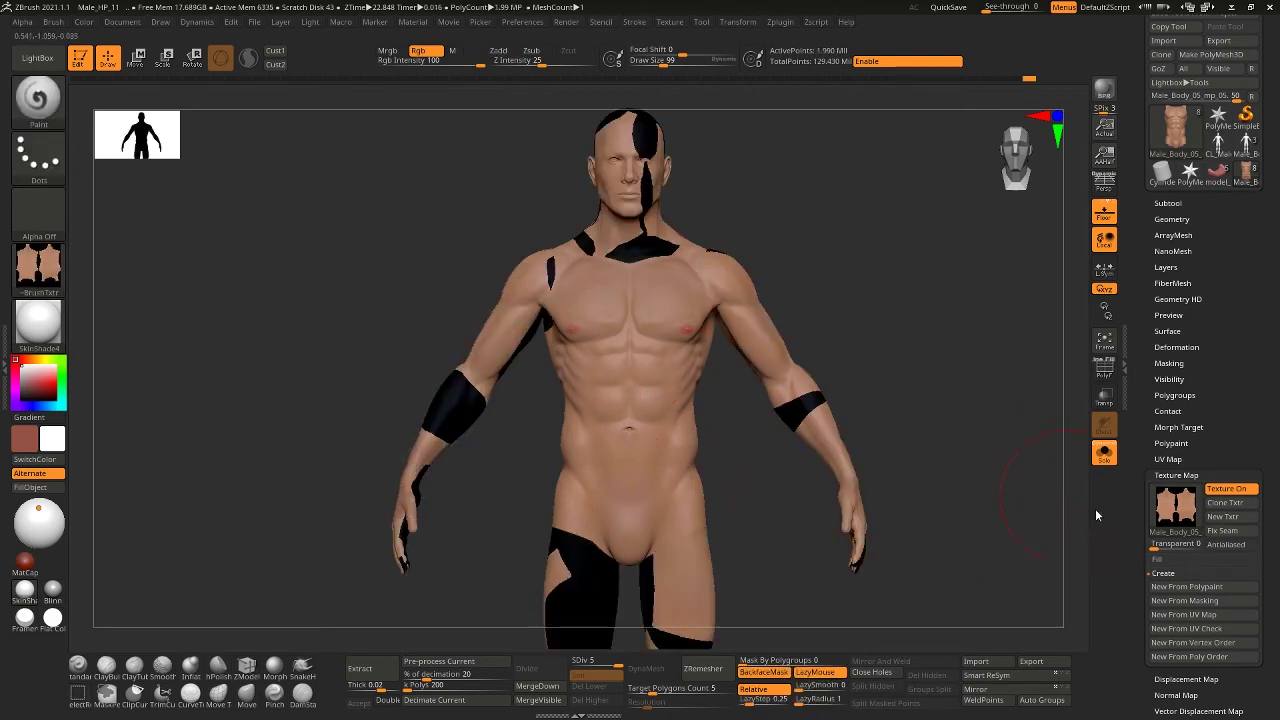
pyautogui.click(1223, 490)
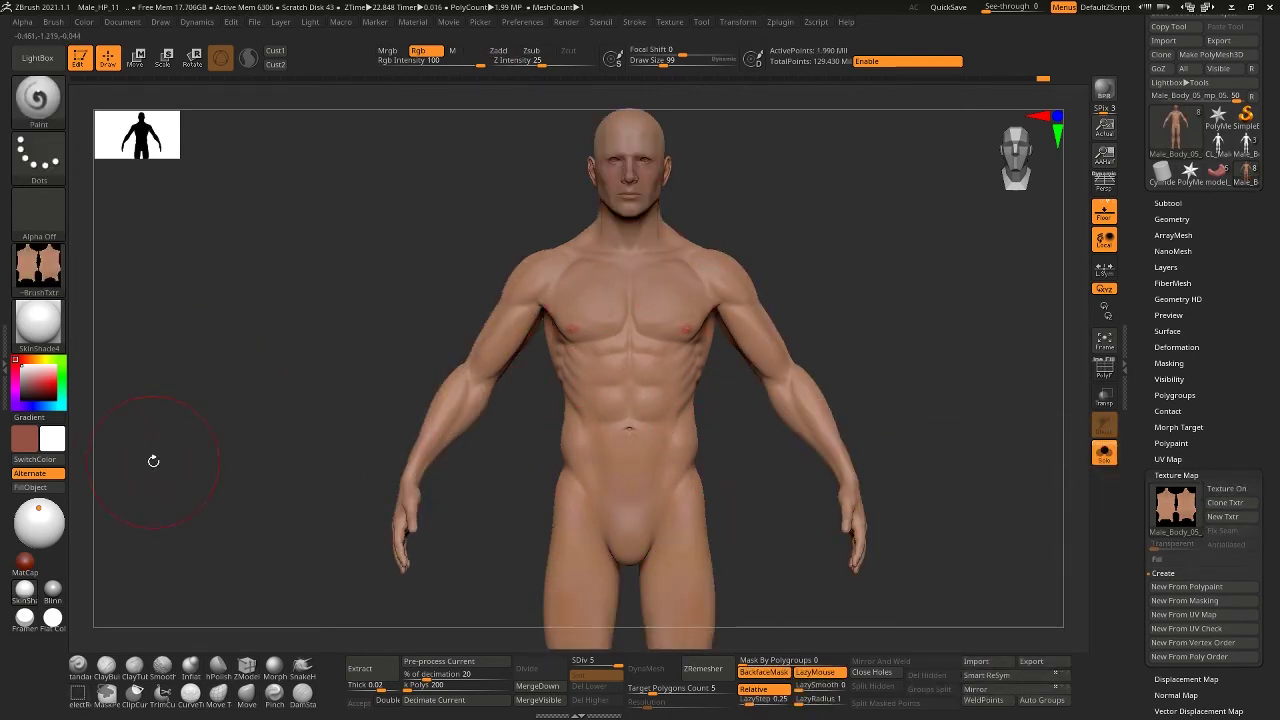
# Set the current texture to Texture Off and fill the whole body with white
pyautogui.click(46, 488)
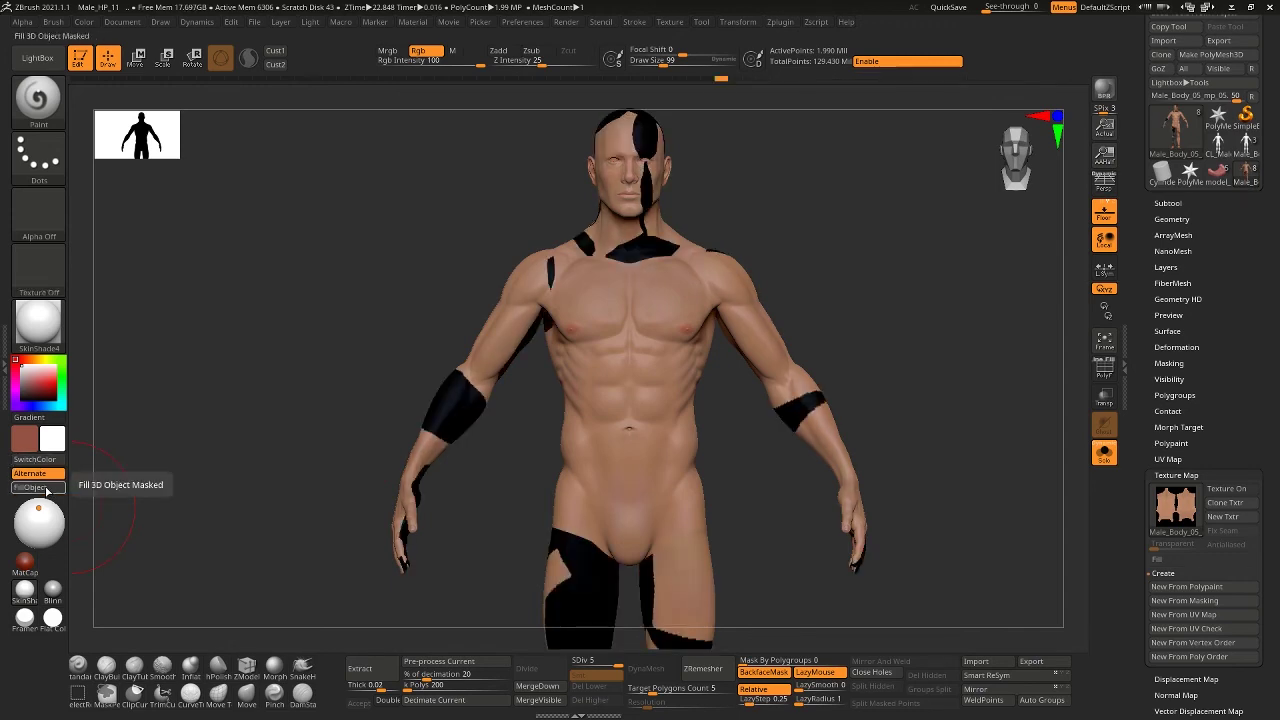
pyautogui.click(39, 268)
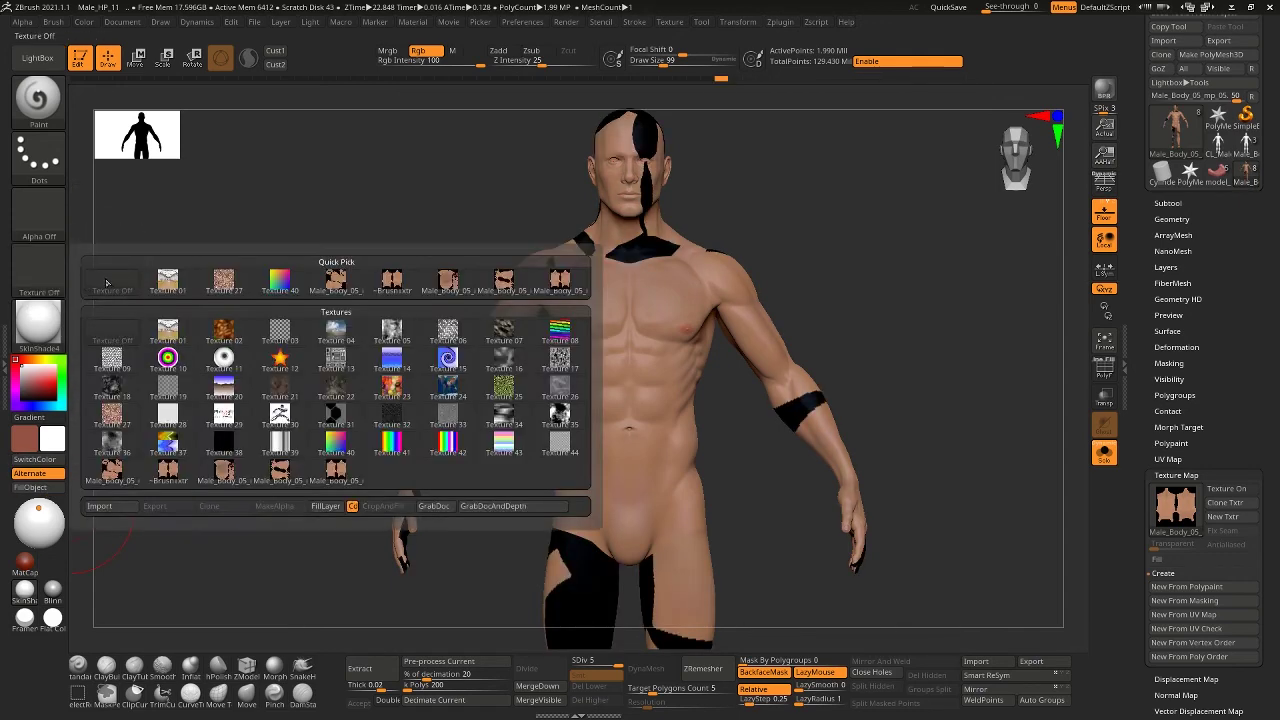
pyautogui.click(40, 488)
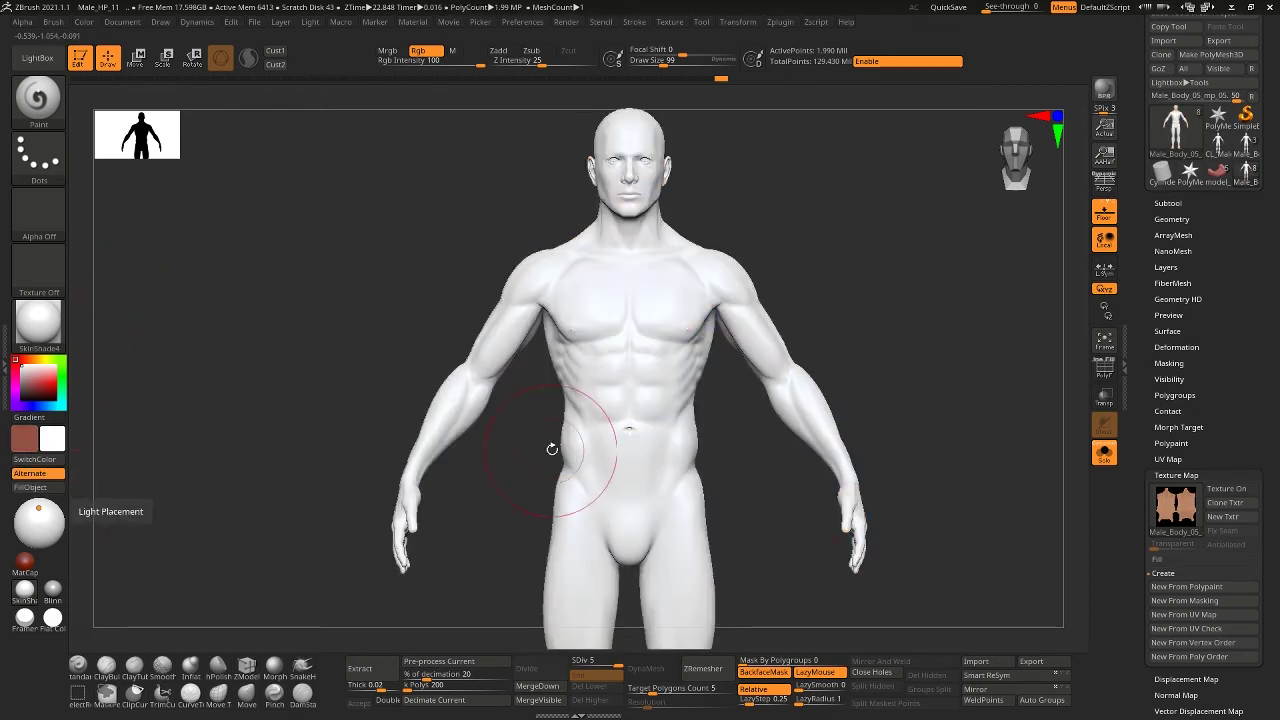
# Isolate the head polygroup of the white body and assign the head's saved texture map to it
pyautogui.keyDown('alt'); pyautogui.moveTo(677, 412); pyautogui.dragTo(674, 500, button='right'); pyautogui.keyUp('alt')
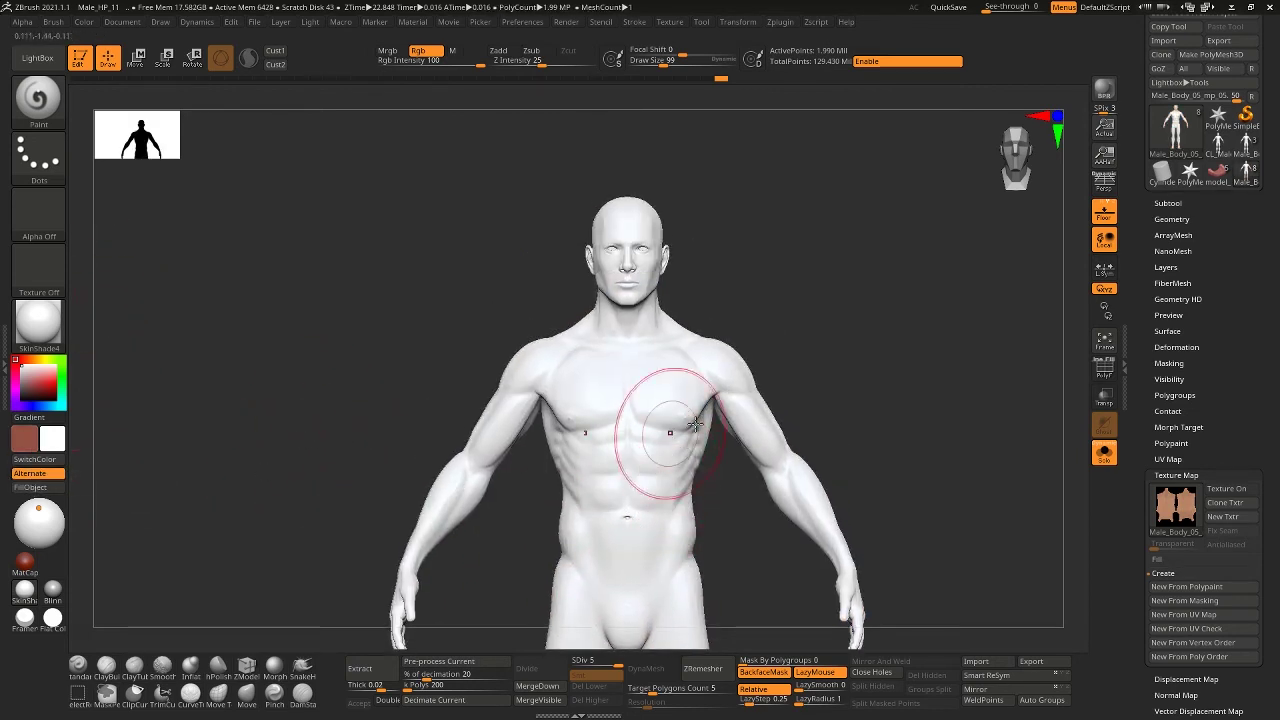
pyautogui.keyDown('alt'); pyautogui.moveTo(822, 319); pyautogui.dragTo(819, 370, button='right'); pyautogui.keyUp('alt')
pyautogui.moveTo(819, 370); pyautogui.dragTo(892, 447)
pyautogui.hotkey('ctrl', 'shift')
pyautogui.keyDown('ctrl'); pyautogui.keyDown('shift'); pyautogui.click(610, 400); pyautogui.keyUp('shift'); pyautogui.keyUp('ctrl')
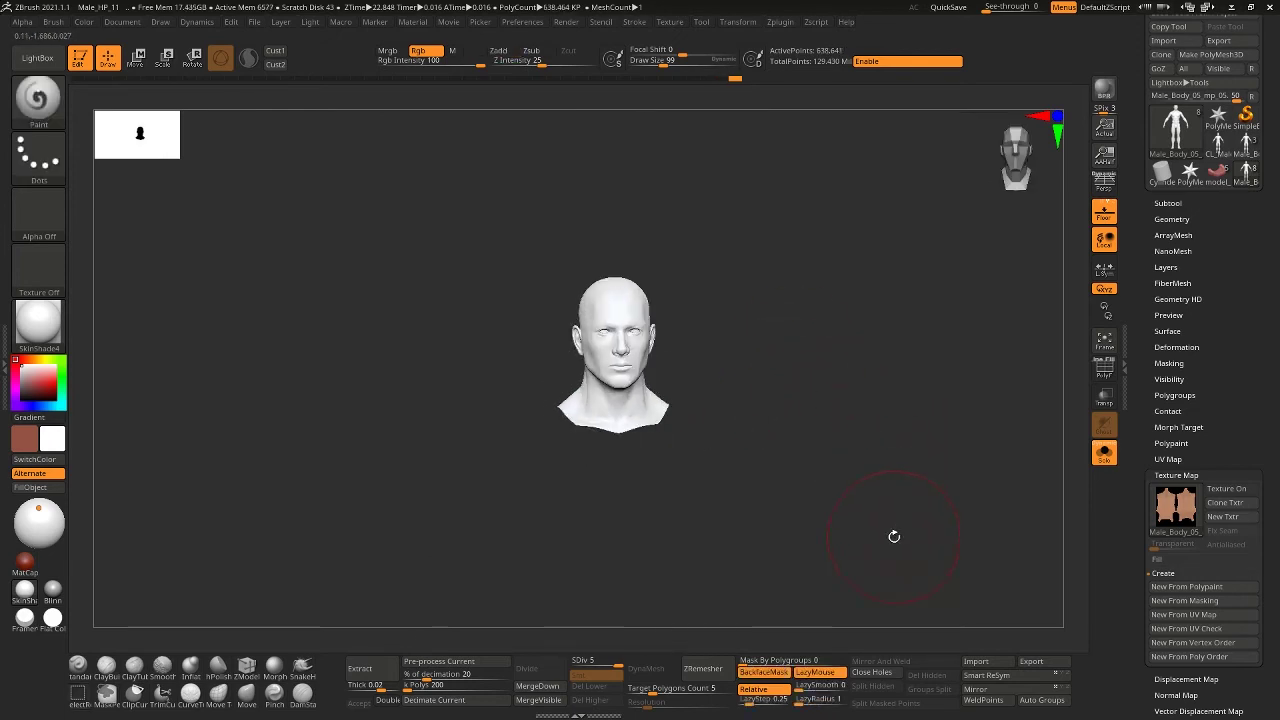
pyautogui.moveTo(894, 536); pyautogui.dragTo(863, 437)
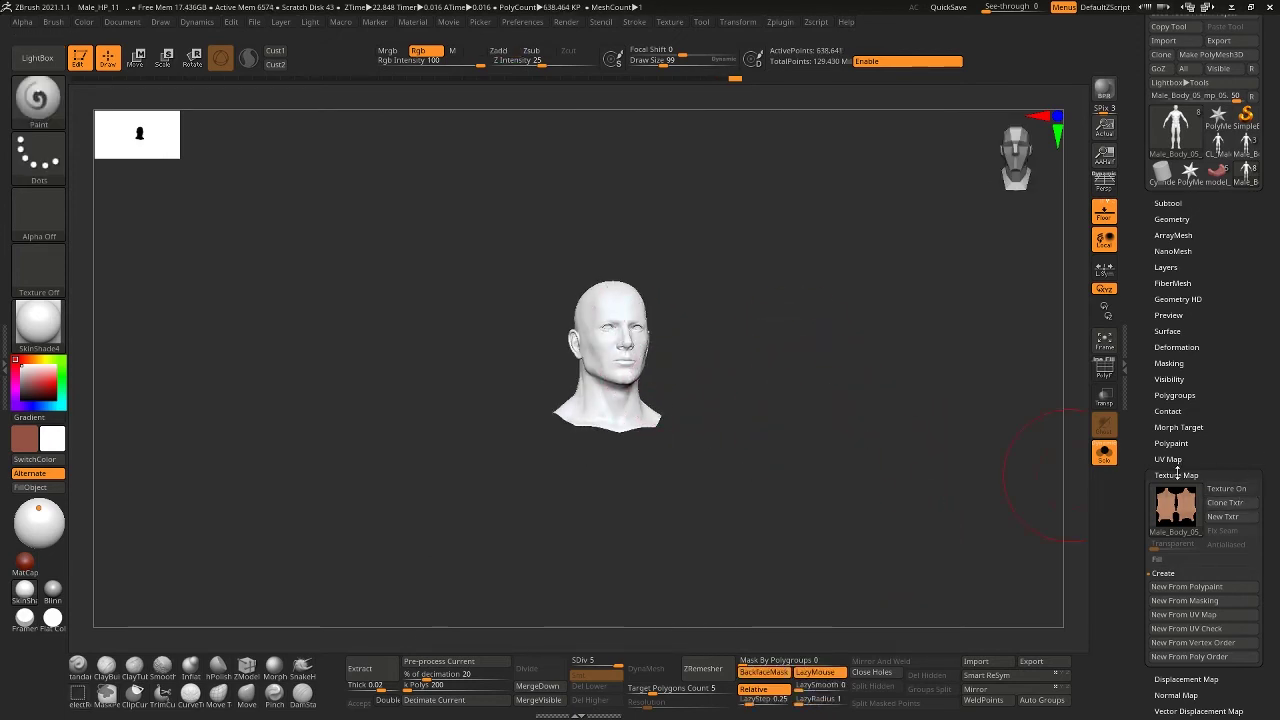
pyautogui.click(1176, 506)
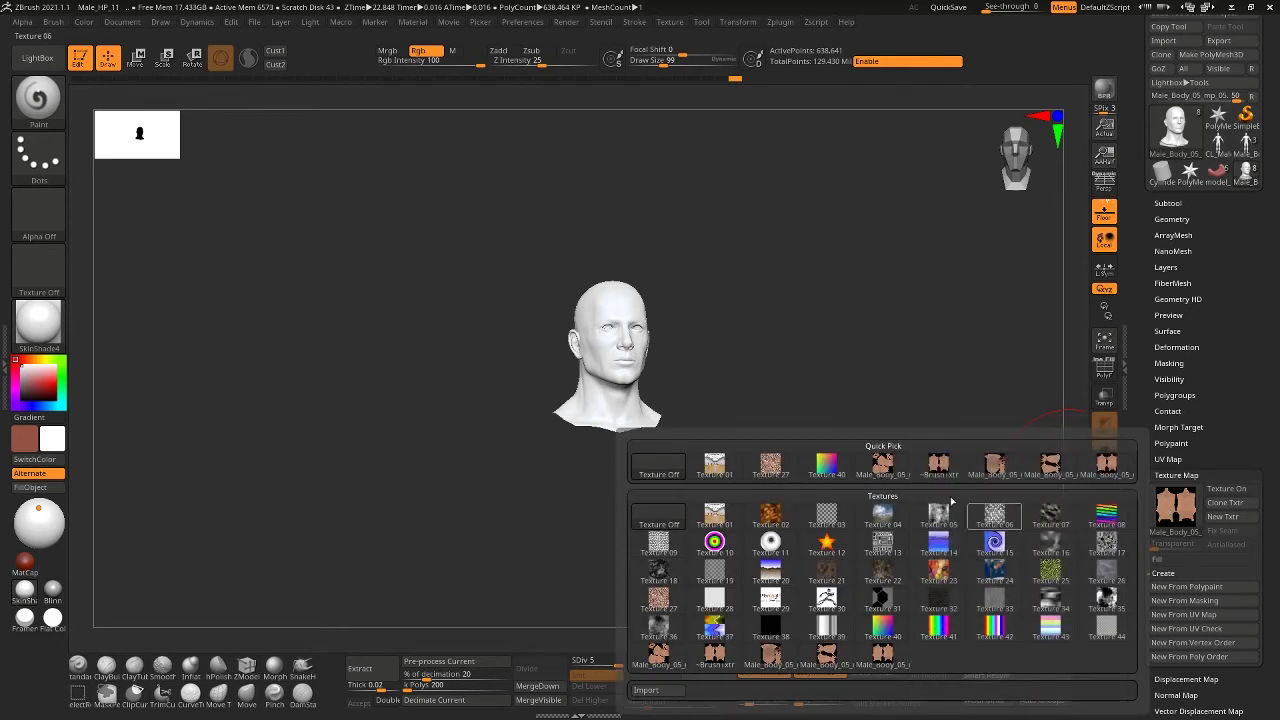
pyautogui.click(889, 472)
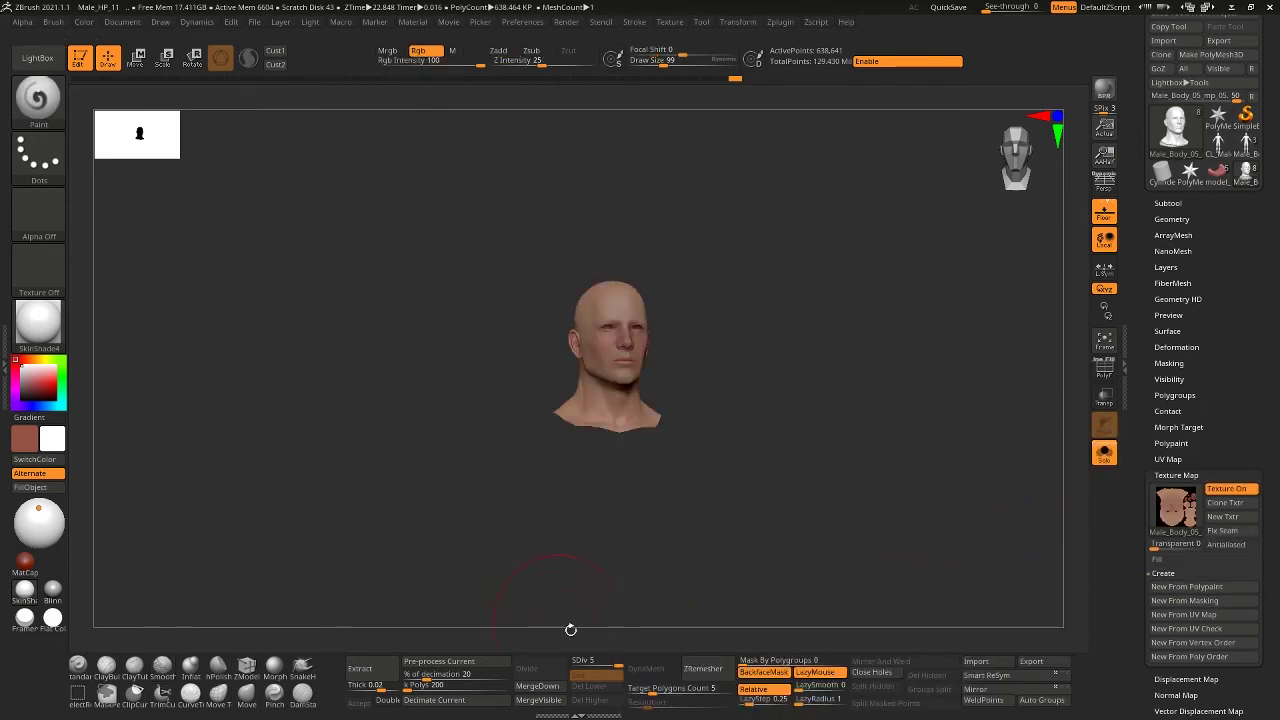
# Convert the head's texture map to polypaint and turn off the texture display
pyautogui.click(1168, 443)
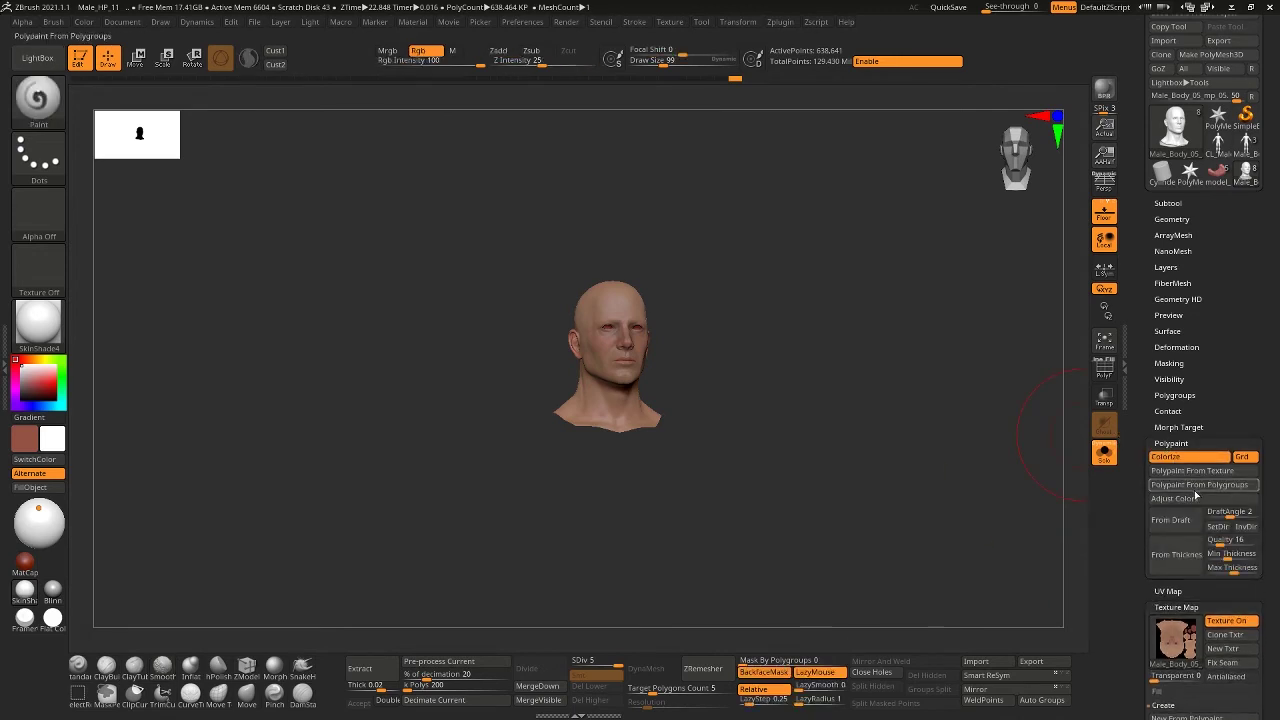
pyautogui.click(1180, 472)
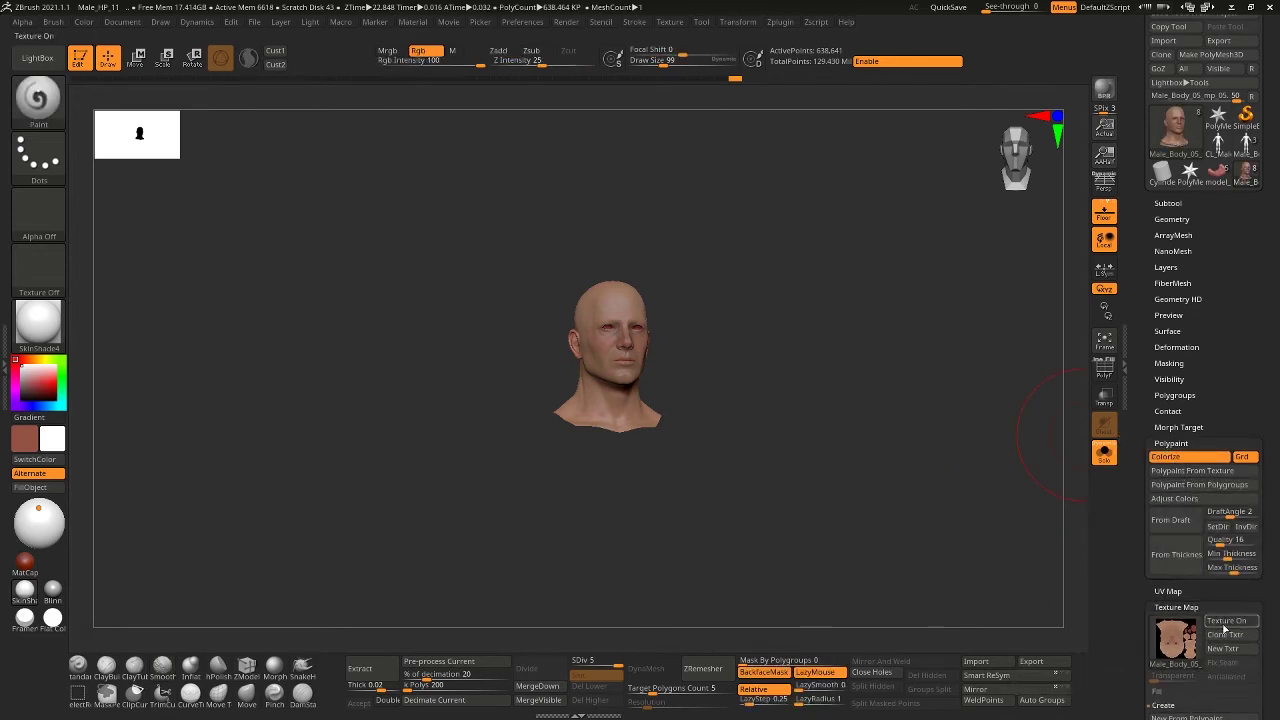
pyautogui.click(1227, 621)
pyautogui.keyDown('alt'); pyautogui.moveTo(622, 336); pyautogui.dragTo(760, 397, button='right'); pyautogui.keyUp('alt')
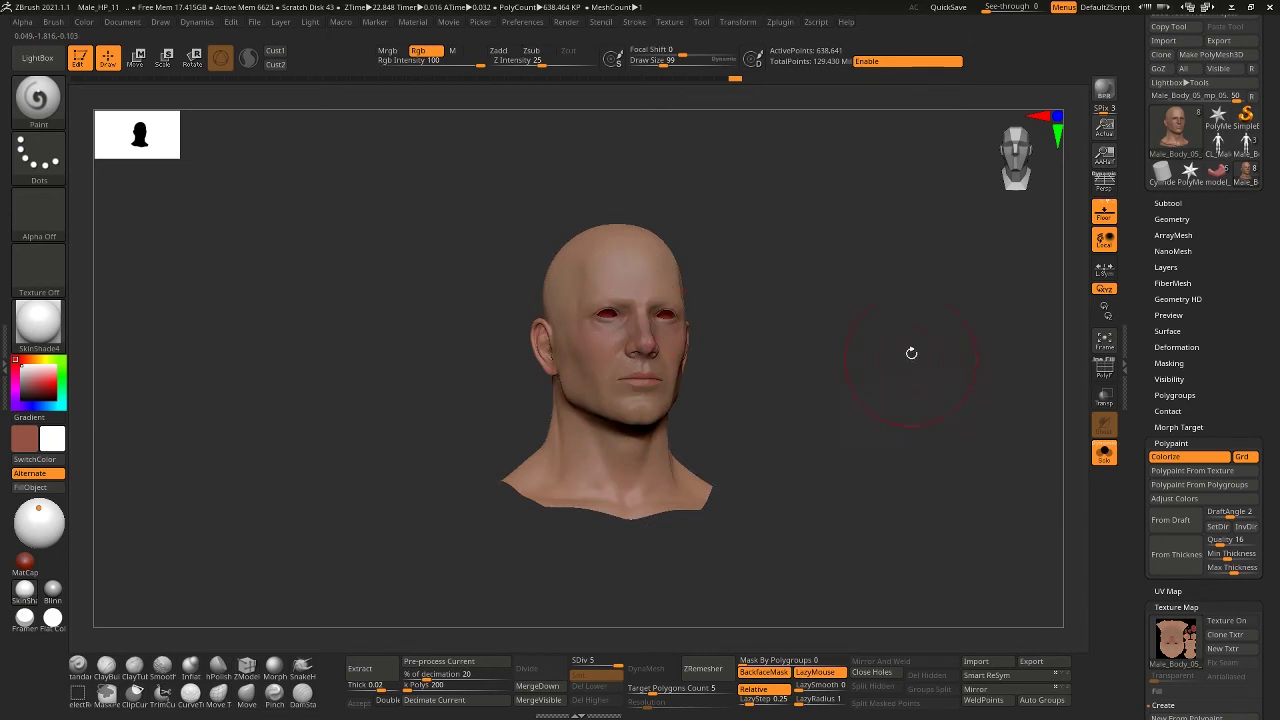
# Show the whole body again and isolate its white torso polygroup
pyautogui.keyDown('ctrl'); pyautogui.keyDown('shift'); pyautogui.click(911, 351); pyautogui.keyUp('shift'); pyautogui.keyUp('ctrl')
pyautogui.keyDown('ctrl'); pyautogui.moveTo(843, 483); pyautogui.dragTo(849, 457, button='right'); pyautogui.keyUp('ctrl')
pyautogui.keyDown('ctrl'); pyautogui.moveTo(834, 389); pyautogui.dragTo(794, 376, button='right'); pyautogui.keyUp('ctrl')
pyautogui.moveTo(673, 424)
pyautogui.keyDown('ctrl'); pyautogui.mouseDown(button='right')
pyautogui.moveTo(629, 323)
pyautogui.moveTo(580, 326)
pyautogui.mouseUp(button='right'); pyautogui.keyUp('ctrl')
pyautogui.keyDown('ctrl'); pyautogui.moveTo(521, 391); pyautogui.dragTo(538, 490, button='right'); pyautogui.keyUp('ctrl')
pyautogui.keyDown('alt'); pyautogui.moveTo(583, 403); pyautogui.dragTo(607, 309, button='right'); pyautogui.keyUp('alt')
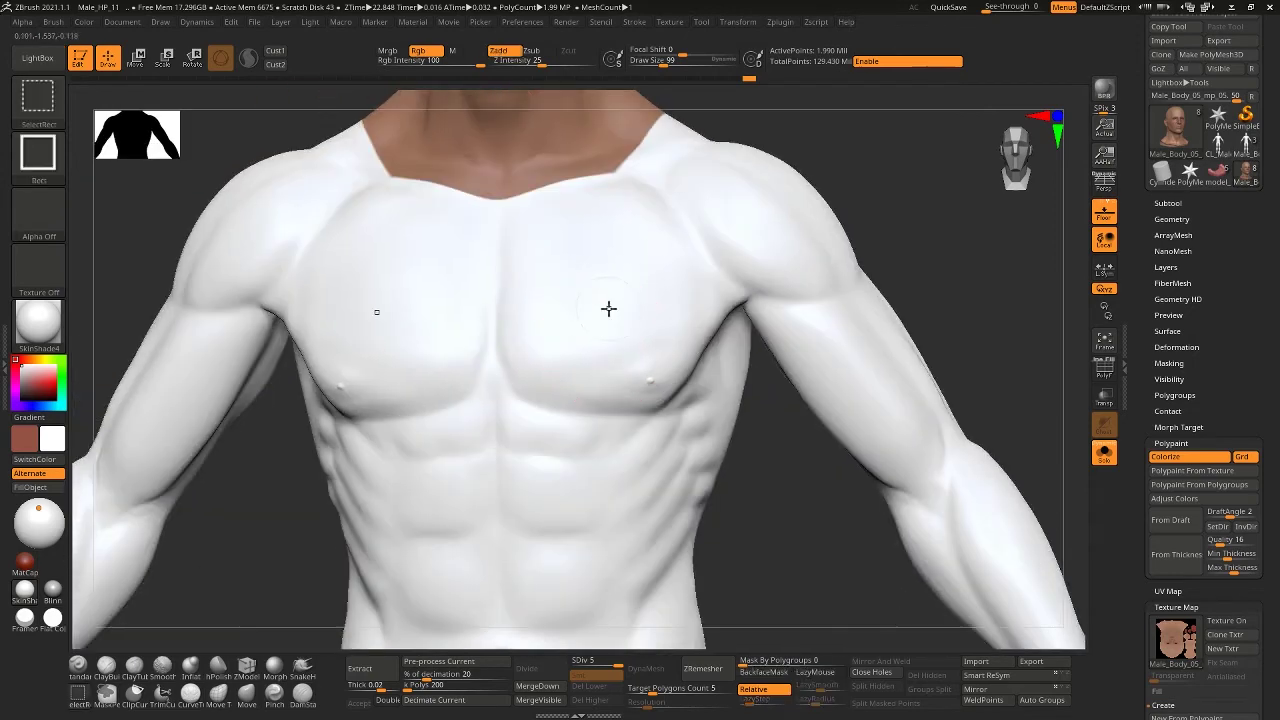
pyautogui.keyDown('ctrl'); pyautogui.keyDown('shift'); pyautogui.click(609, 309); pyautogui.keyUp('shift'); pyautogui.keyUp('ctrl')
# Assign the torso's saved texture map to the isolated torso and convert it to polypaint
pyautogui.keyDown('alt'); pyautogui.moveTo(926, 325); pyautogui.dragTo(962, 428, button='right'); pyautogui.keyUp('alt')
pyautogui.moveTo(626, 309)
pyautogui.keyDown('ctrl'); pyautogui.mouseDown(button='right')
pyautogui.moveTo(557, 314)
pyautogui.moveTo(543, 297)
pyautogui.moveTo(563, 420)
pyautogui.moveTo(537, 497)
pyautogui.moveTo(612, 290)
pyautogui.mouseUp(button='right'); pyautogui.keyUp('ctrl')
pyautogui.keyDown('ctrl'); pyautogui.moveTo(612, 290); pyautogui.dragTo(620, 330, button='right'); pyautogui.keyUp('ctrl')
pyautogui.click(1167, 645)
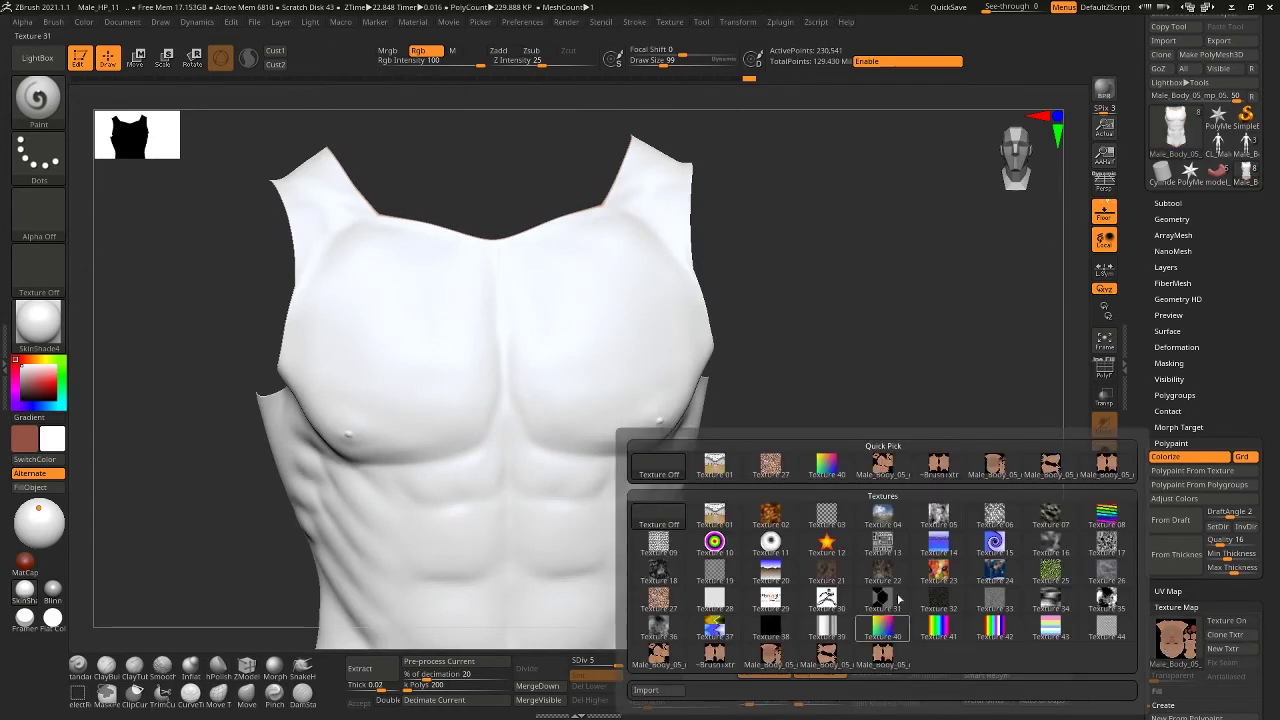
pyautogui.click(945, 495)
pyautogui.click(1185, 470)
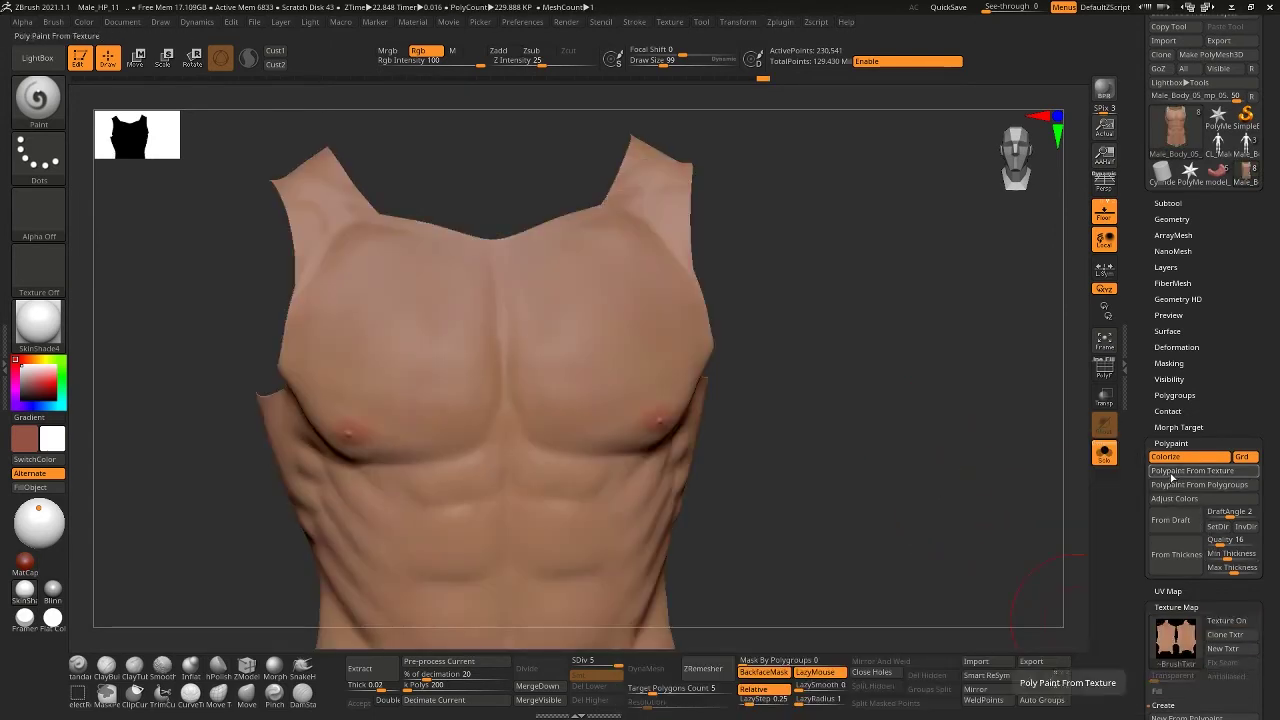
# Show the whole body and examine the polypaint transition between the head and the torso
pyautogui.keyDown('ctrl'); pyautogui.keyDown('shift'); pyautogui.click(870, 513); pyautogui.keyUp('shift'); pyautogui.keyUp('ctrl')
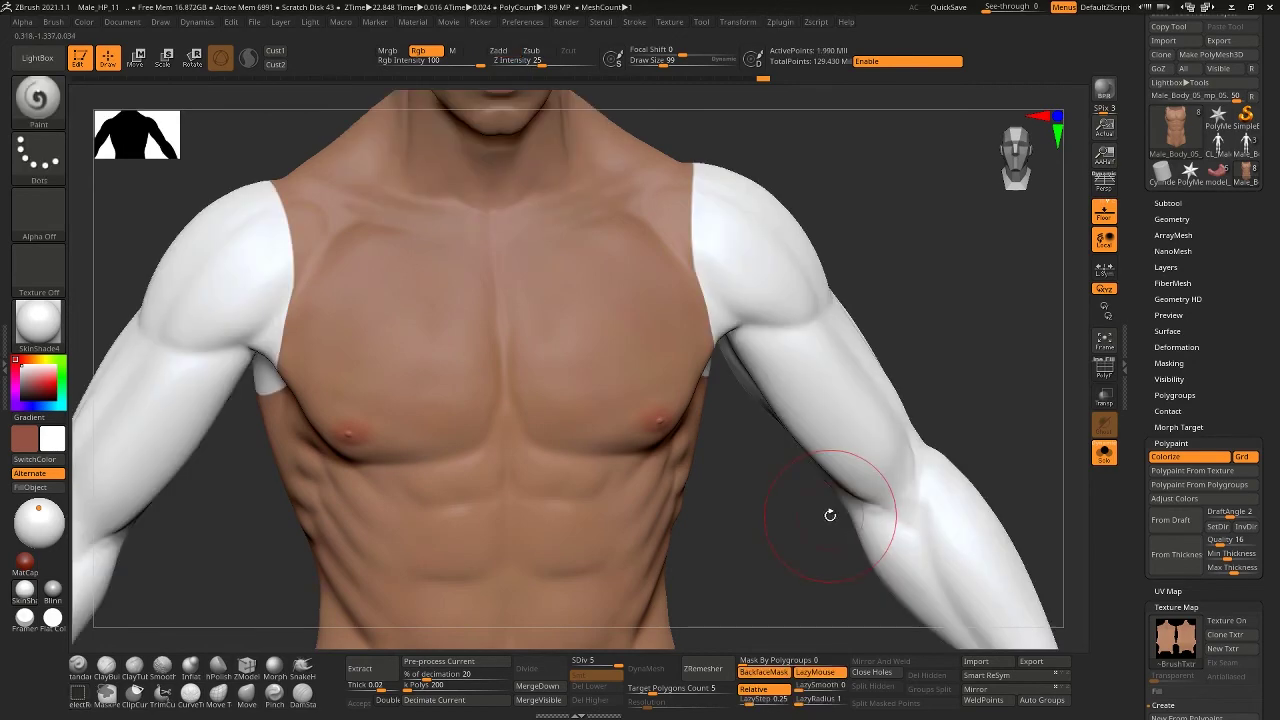
pyautogui.keyDown('alt'); pyautogui.moveTo(609, 291); pyautogui.dragTo(700, 440, button='right'); pyautogui.keyUp('alt')
pyautogui.moveTo(679, 360); pyautogui.dragTo(728, 396, button='right')
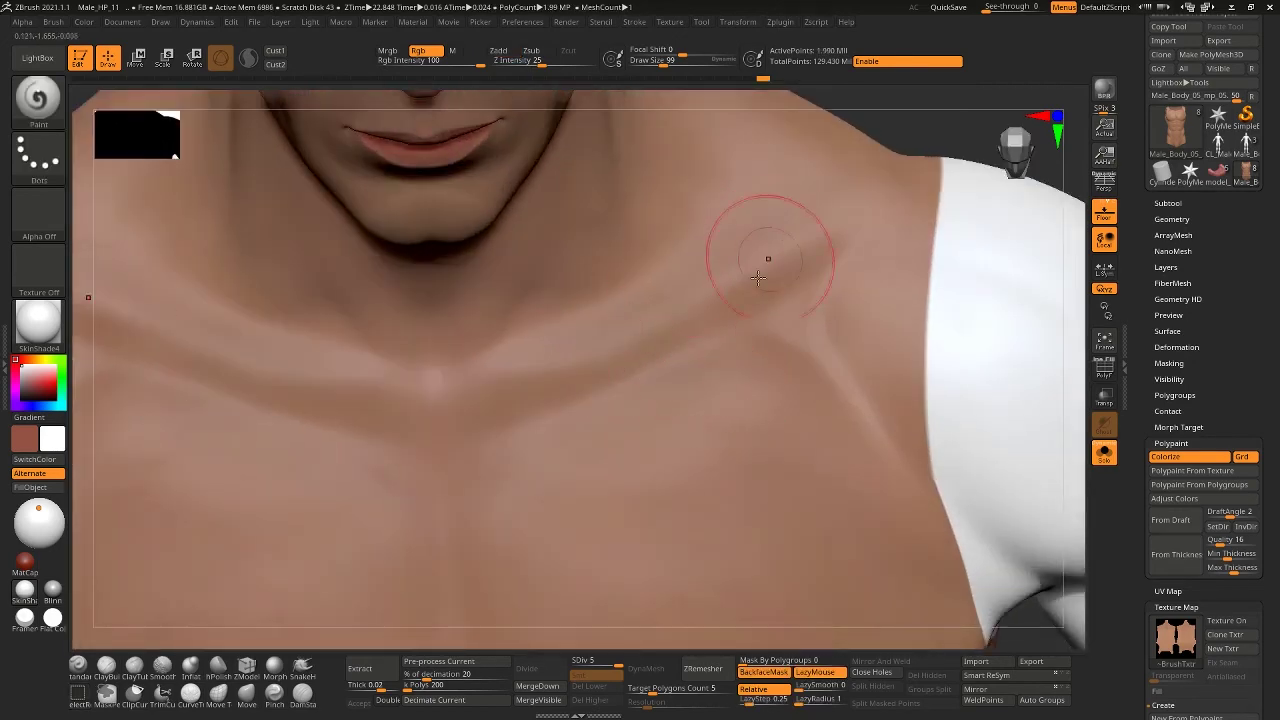
pyautogui.moveTo(594, 437); pyautogui.dragTo(608, 401, button='right')
pyautogui.keyDown('ctrl'); pyautogui.moveTo(606, 468); pyautogui.dragTo(631, 511, button='right'); pyautogui.keyUp('ctrl')
pyautogui.press('f')
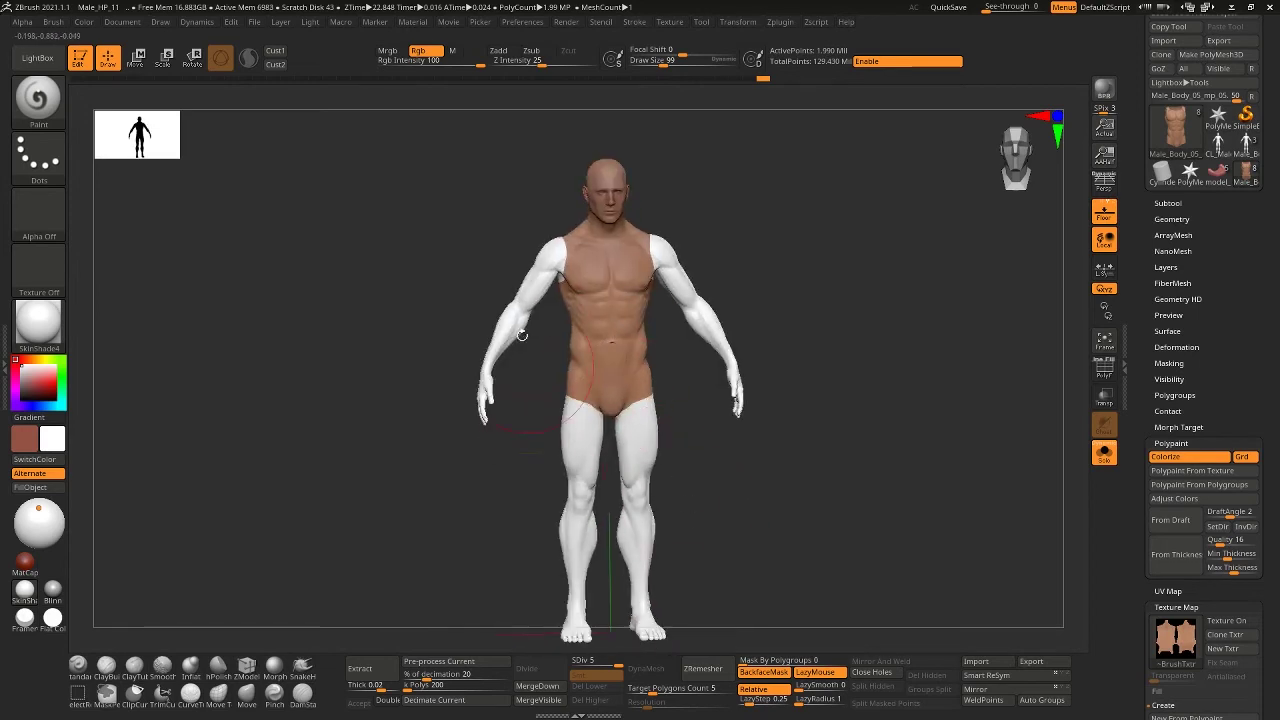
pyautogui.moveTo(777, 529); pyautogui.dragTo(762, 508, button='right')
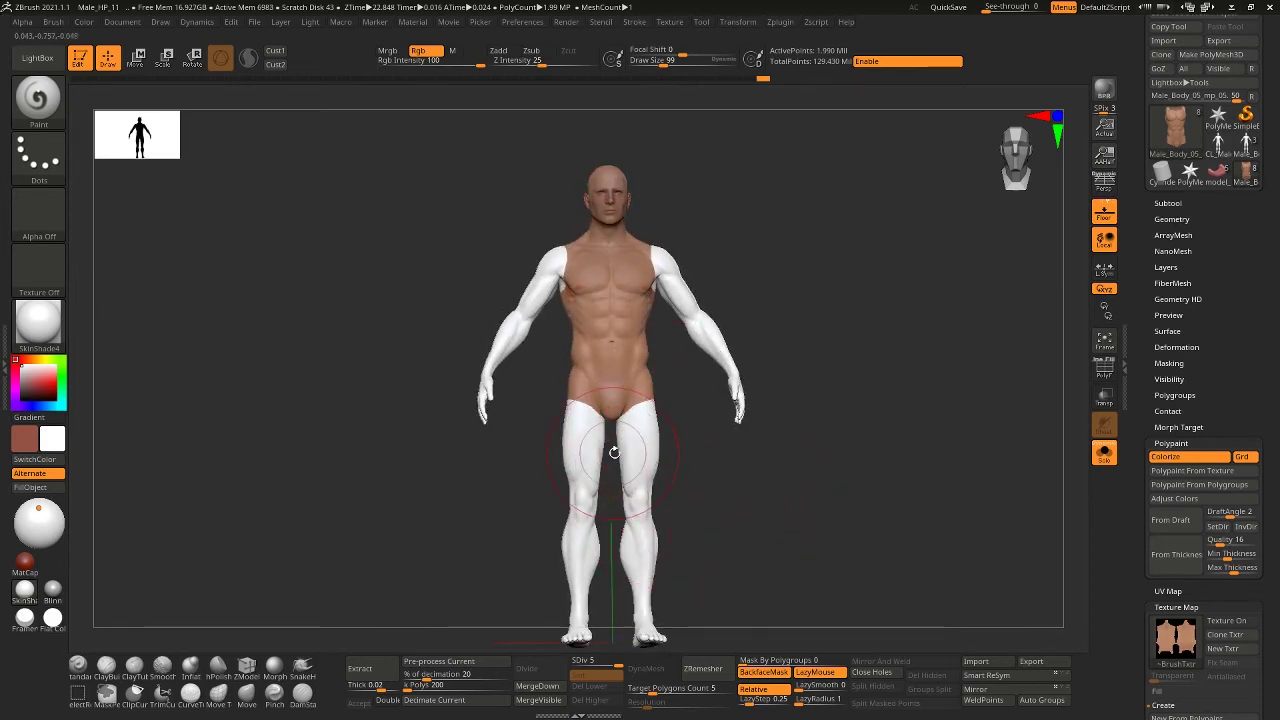
pyautogui.moveTo(736, 528); pyautogui.dragTo(780, 523)
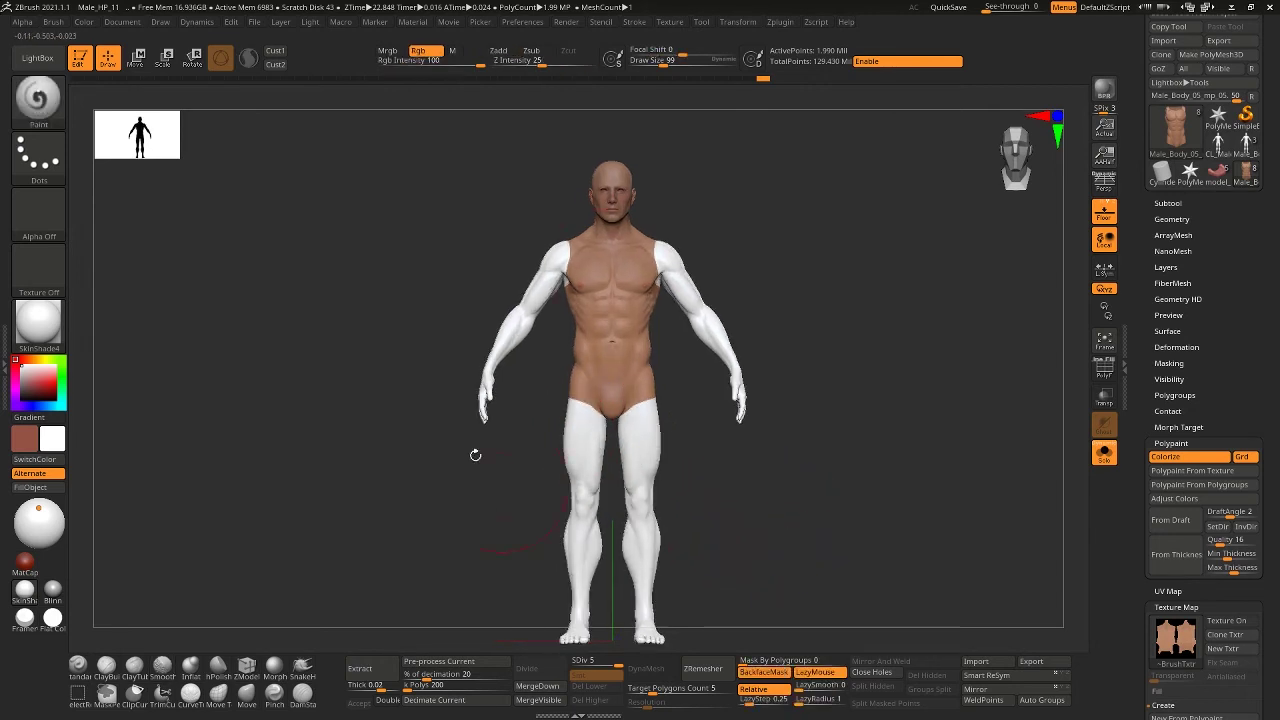
# Switch to the low-poly Male_Body_05_face_udims tool and bring the body into view
pyautogui.moveTo(1162, 640)
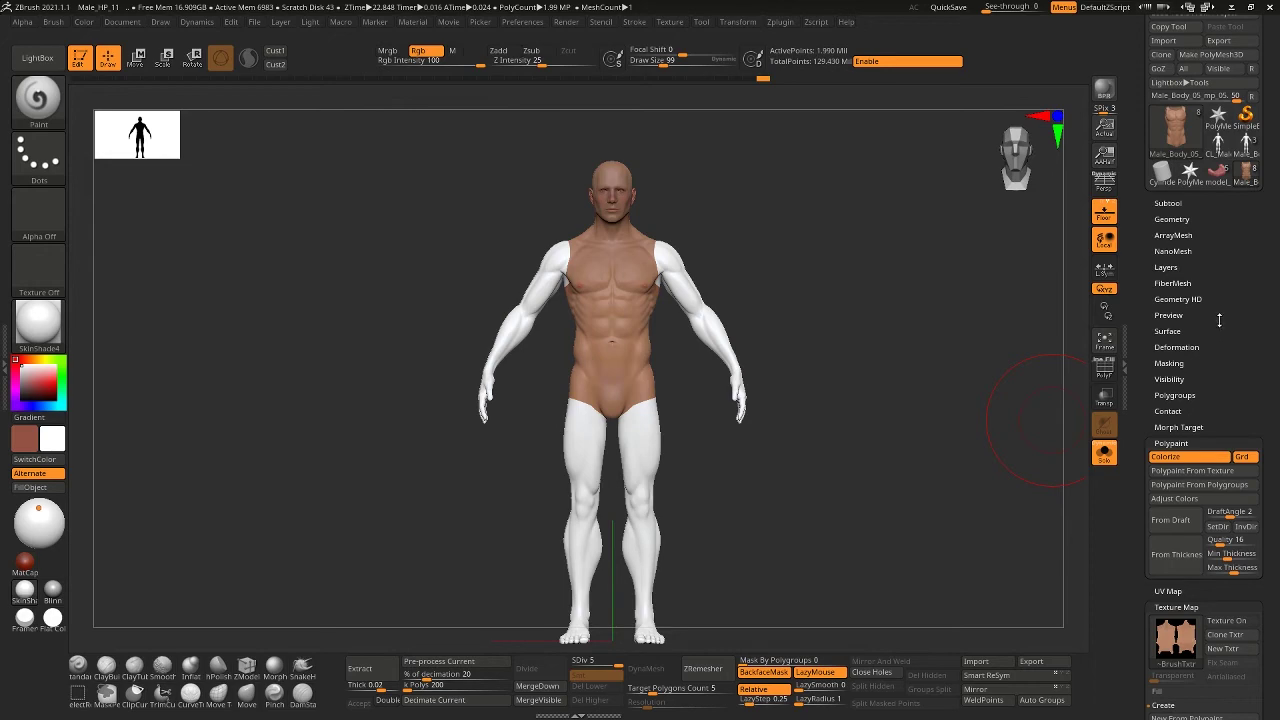
pyautogui.scroll(2, 1225, 253)
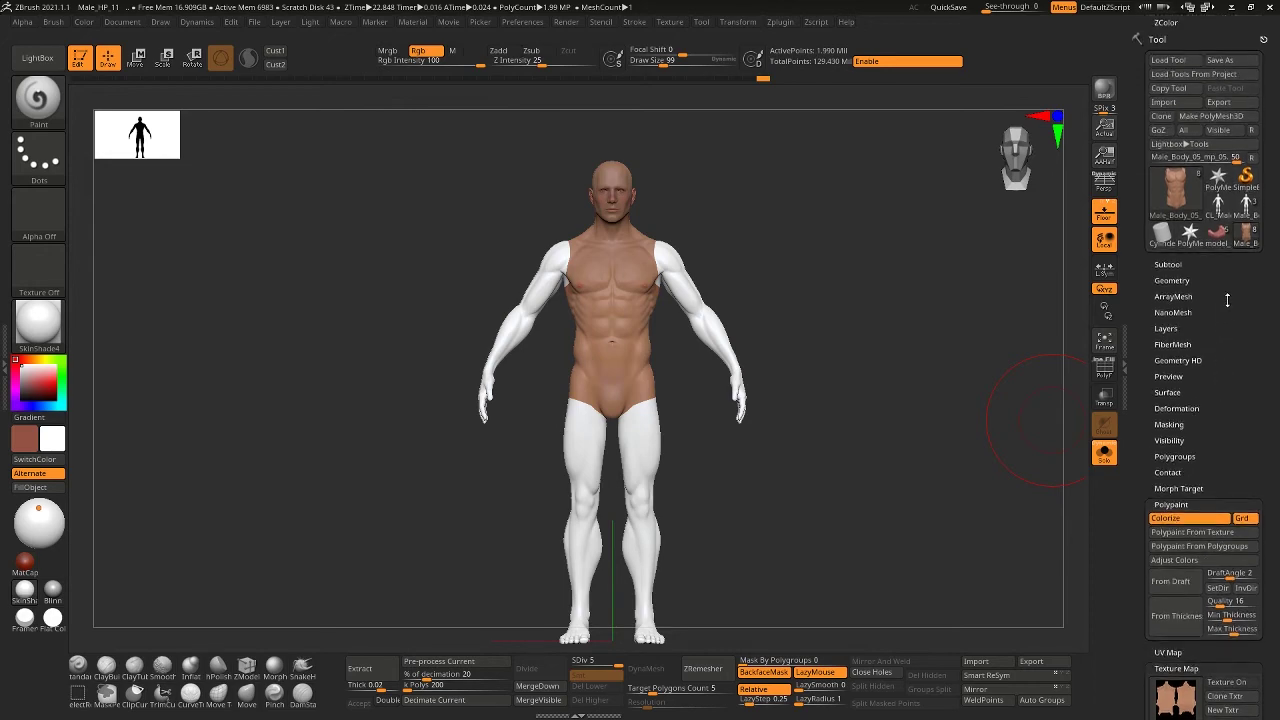
pyautogui.click(1245, 205)
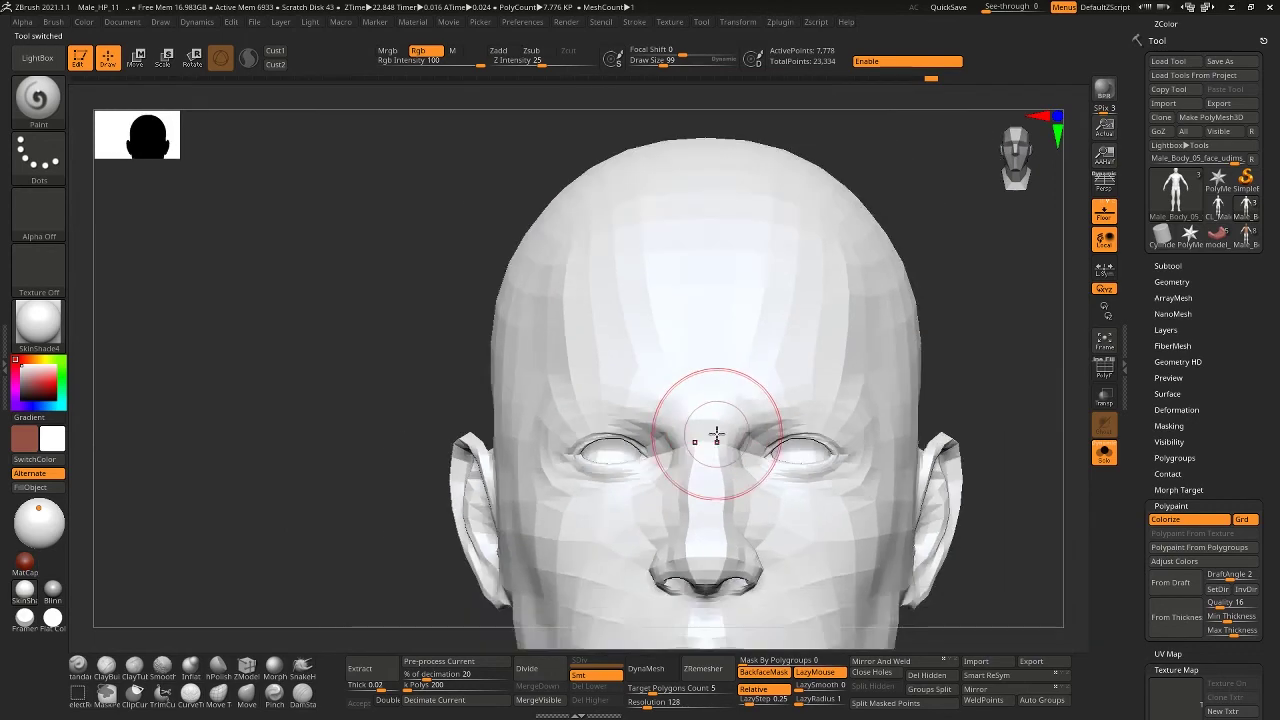
pyautogui.keyDown('ctrl'); pyautogui.moveTo(717, 434); pyautogui.dragTo(650, 323, button='right'); pyautogui.keyUp('ctrl')
pyautogui.keyDown('ctrl'); pyautogui.moveTo(650, 323); pyautogui.dragTo(641, 497, button='right'); pyautogui.keyUp('ctrl')
pyautogui.keyDown('alt'); pyautogui.moveTo(641, 497); pyautogui.dragTo(591, 417, button='right'); pyautogui.keyUp('alt')
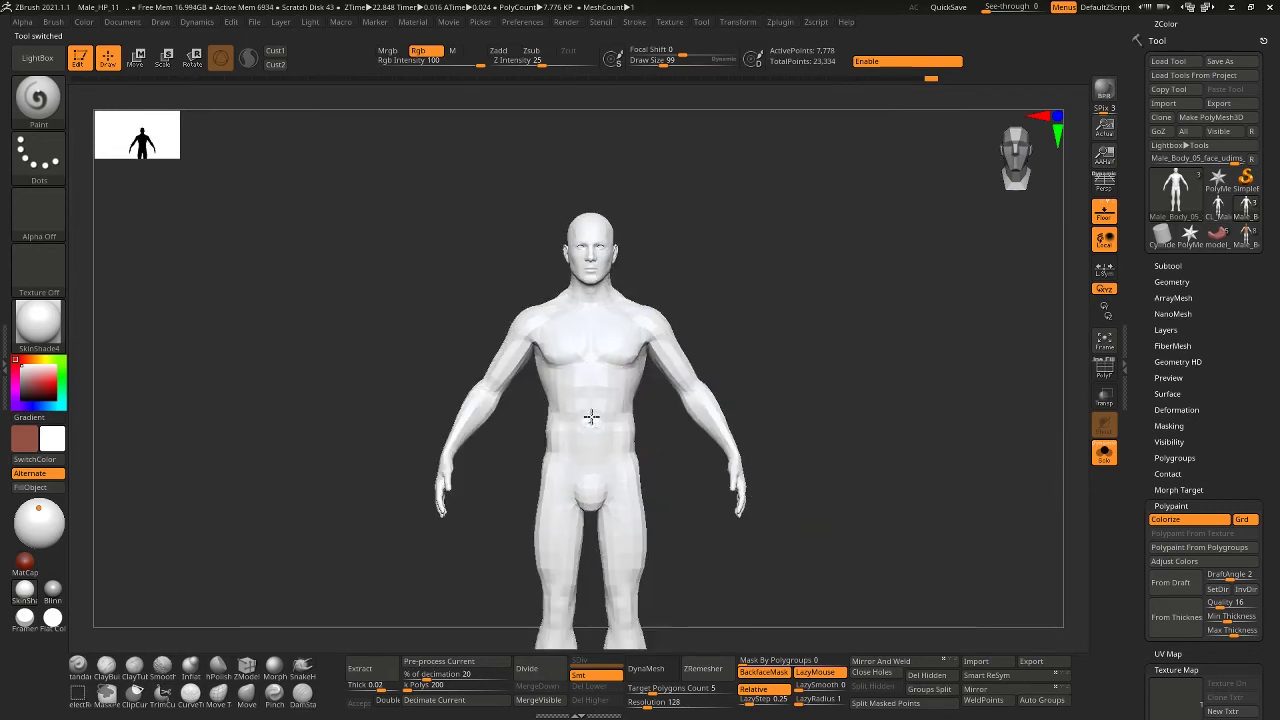
# Collapse the Multi Map Exporter settings and open UV Master to examine its options for copying and pasting UVs
pyautogui.scroll(8, 1230, 210)
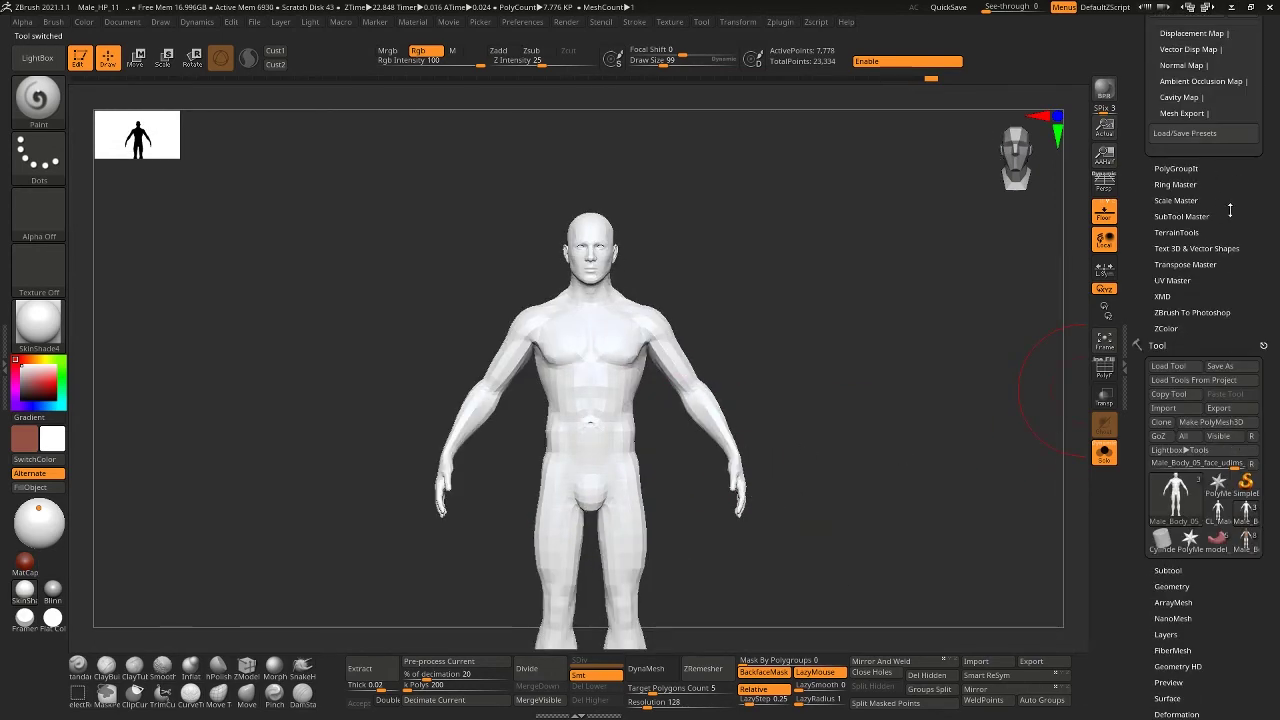
pyautogui.scroll(7, 1197, 283)
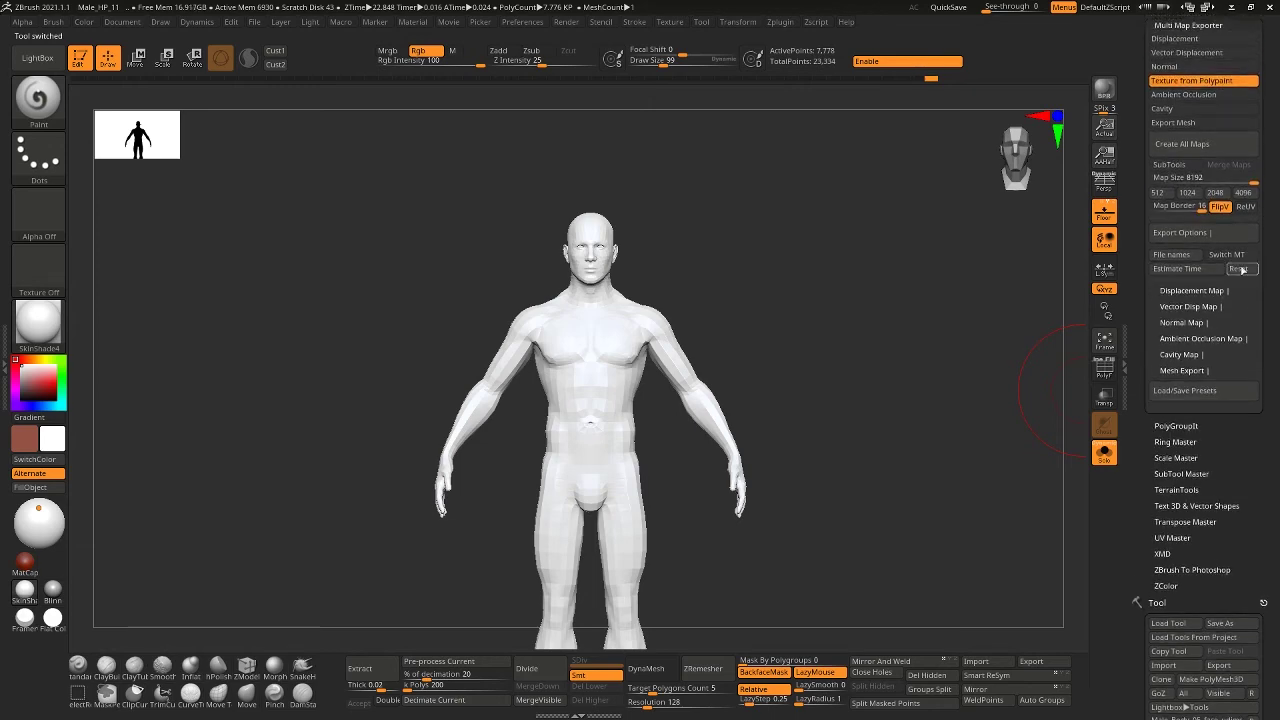
pyautogui.moveTo(1272, 129); pyautogui.dragTo(1225, 281)
pyautogui.click(1200, 196)
pyautogui.click(1172, 298)
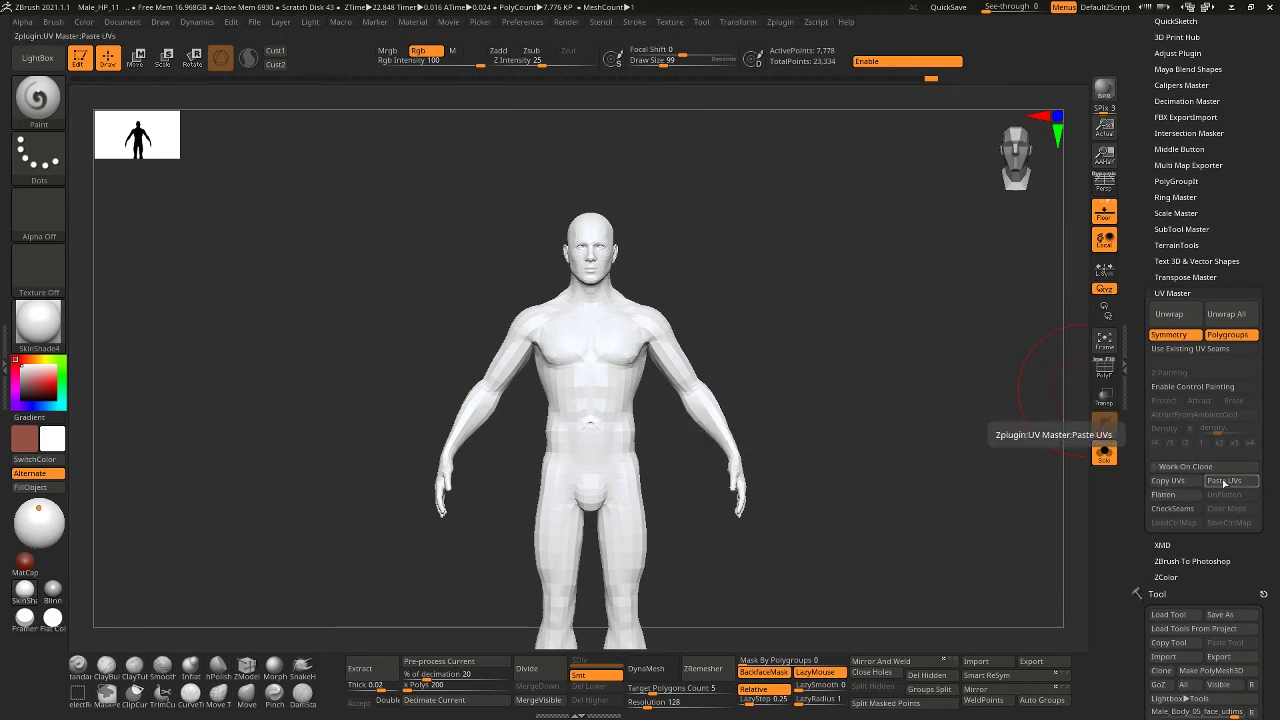
pyautogui.click(1224, 481)
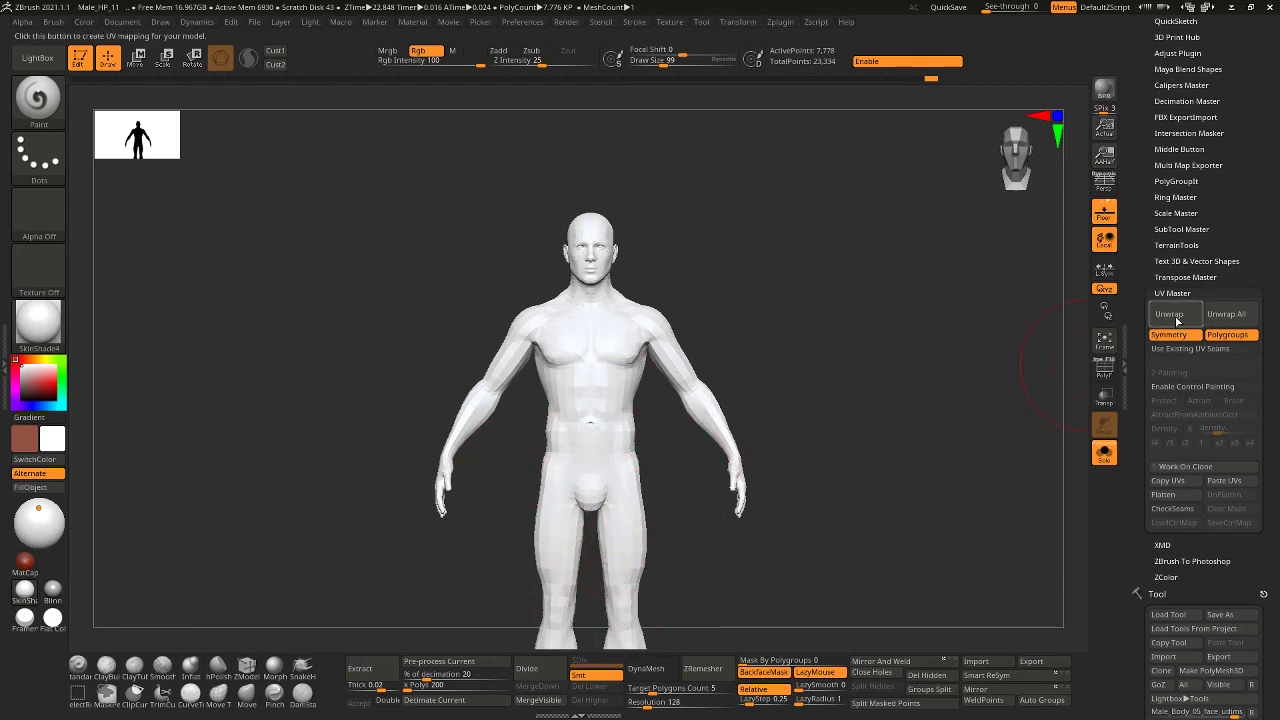
pyautogui.moveTo(1268, 490); pyautogui.dragTo(1268, 447)
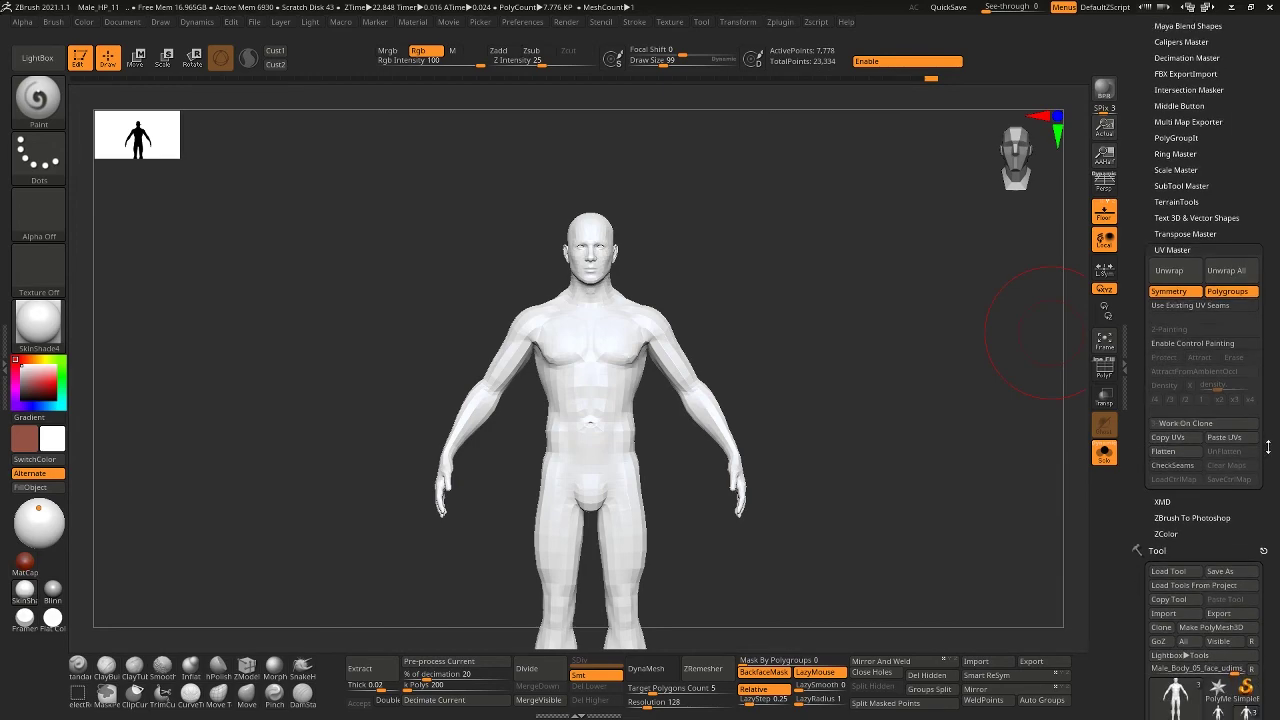
# List the low-poly tool's subtools and select the Male_Body_05_single_UV_tile body
pyautogui.scroll(-5, 1268, 447)
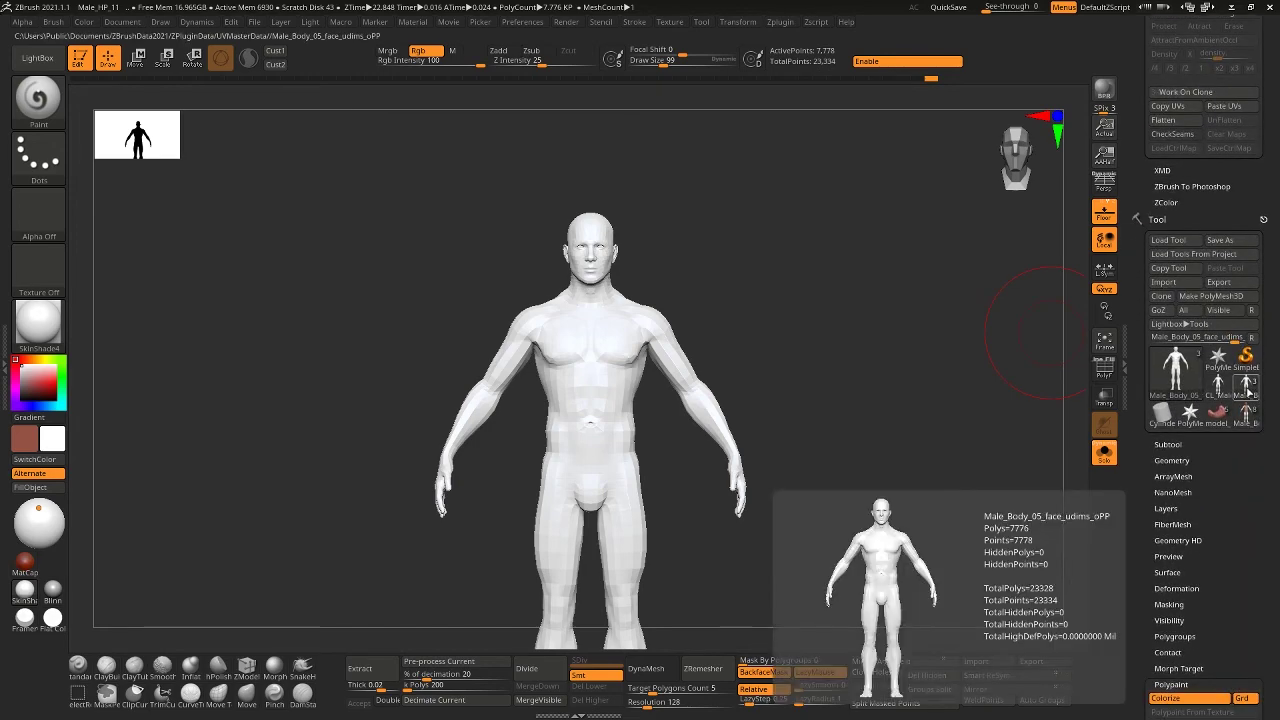
pyautogui.click(1247, 393)
pyautogui.moveTo(1245, 388)
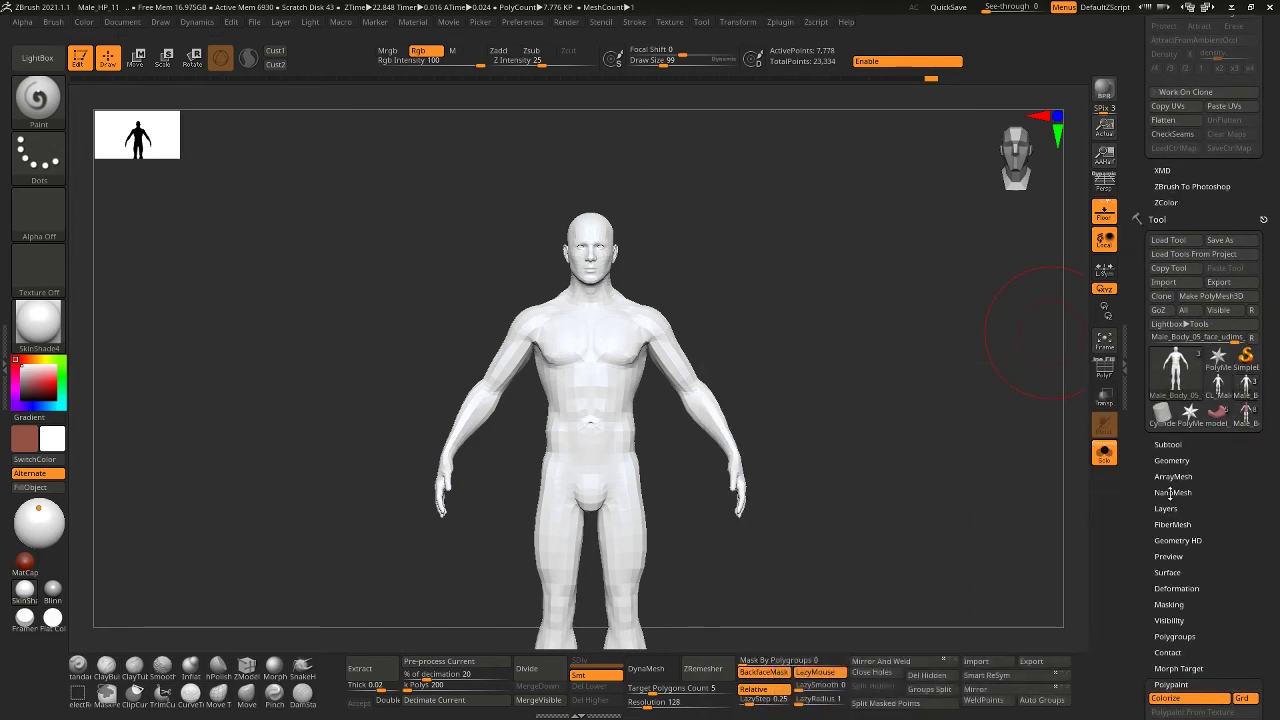
pyautogui.moveTo(1222, 602); pyautogui.dragTo(1226, 563)
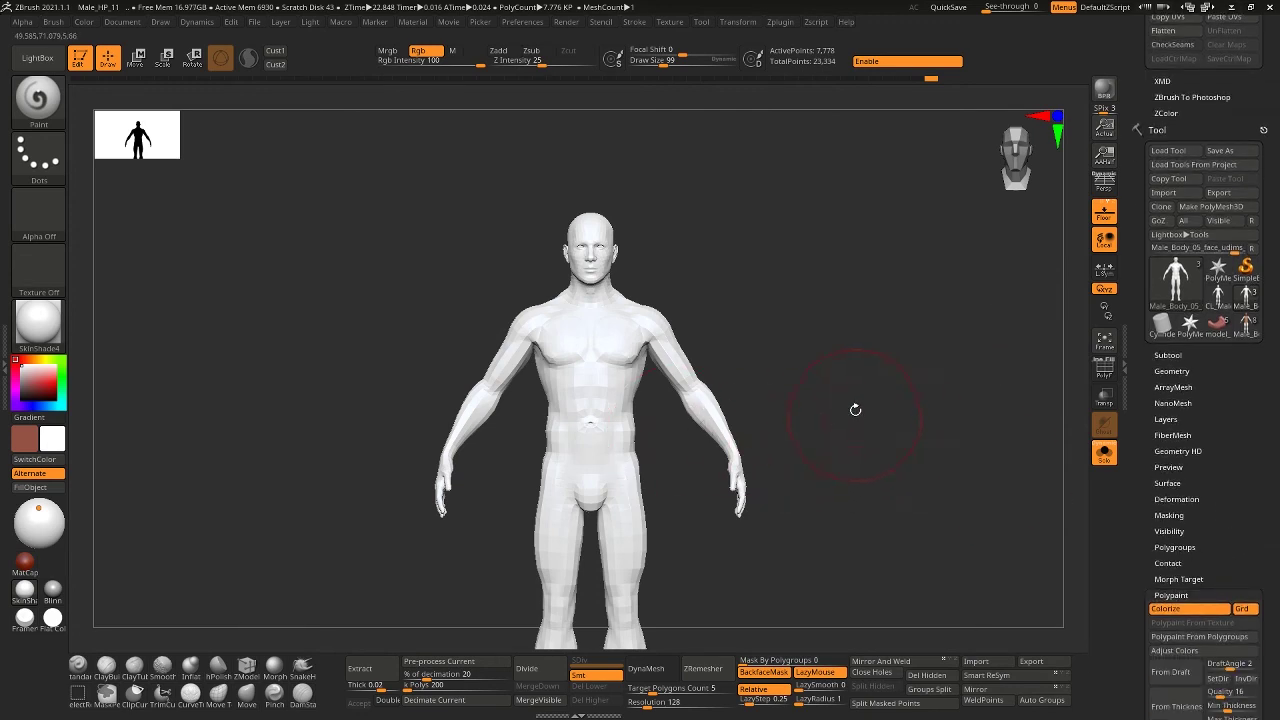
pyautogui.moveTo(1230, 540); pyautogui.dragTo(1224, 466)
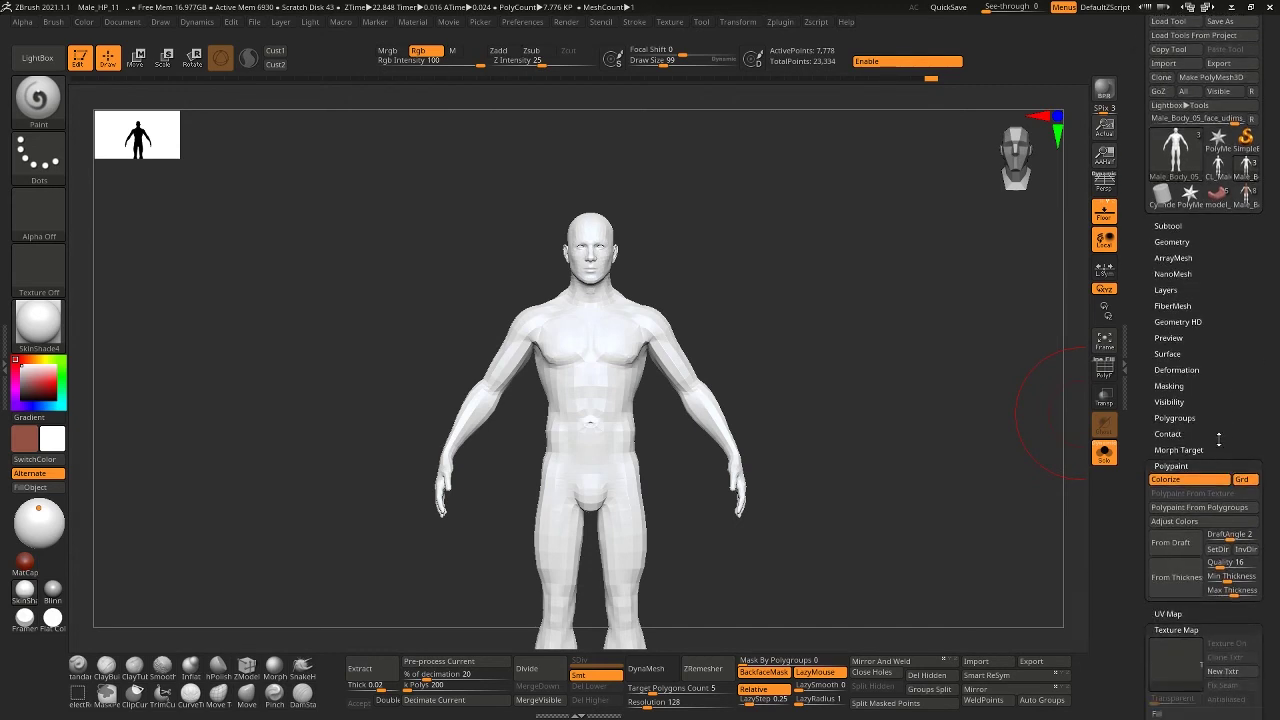
pyautogui.click(1176, 242)
pyautogui.click(1171, 226)
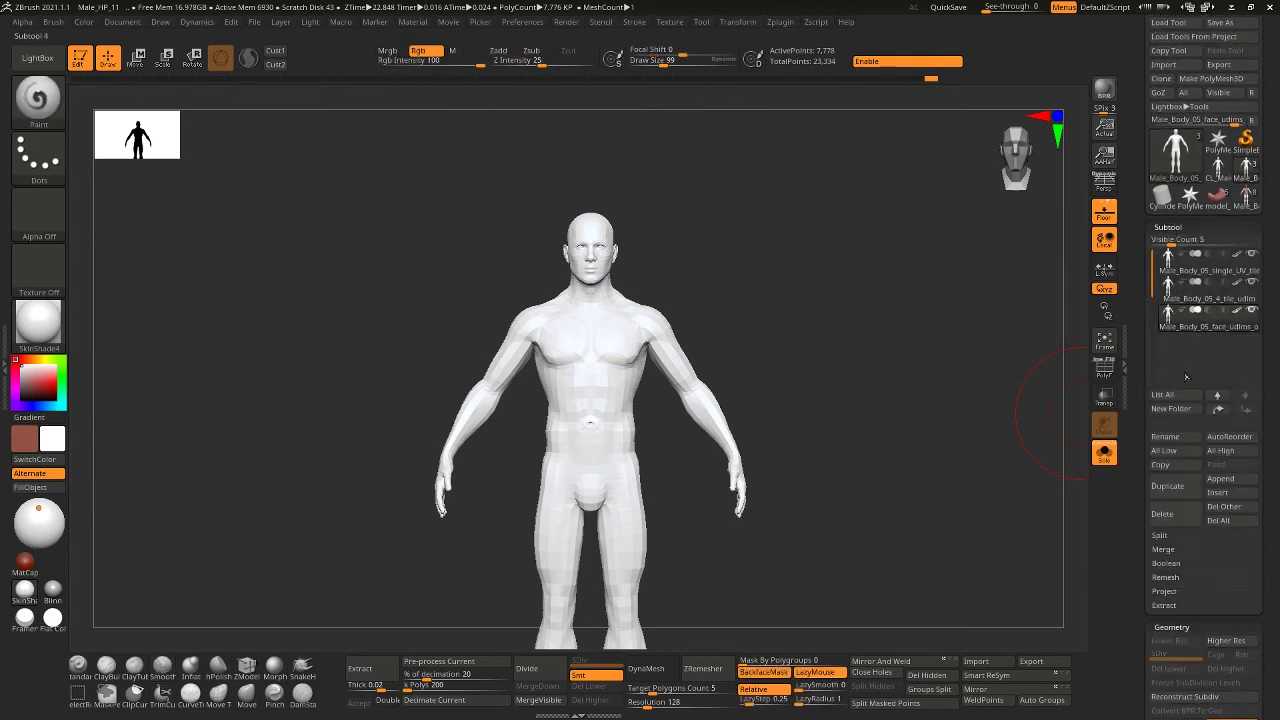
pyautogui.click(1172, 258)
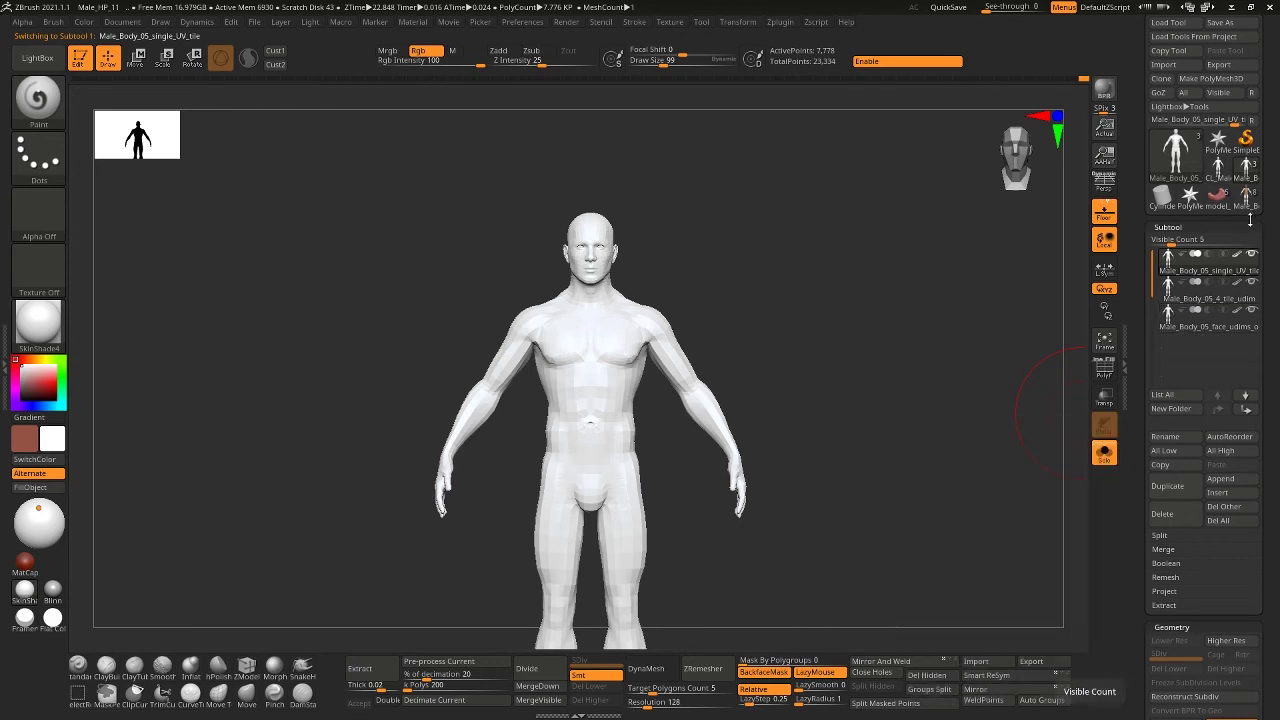
# Switch back to the partly polypainted high-poly body tool and bring the whole figure into view
pyautogui.moveTo(1246, 205)
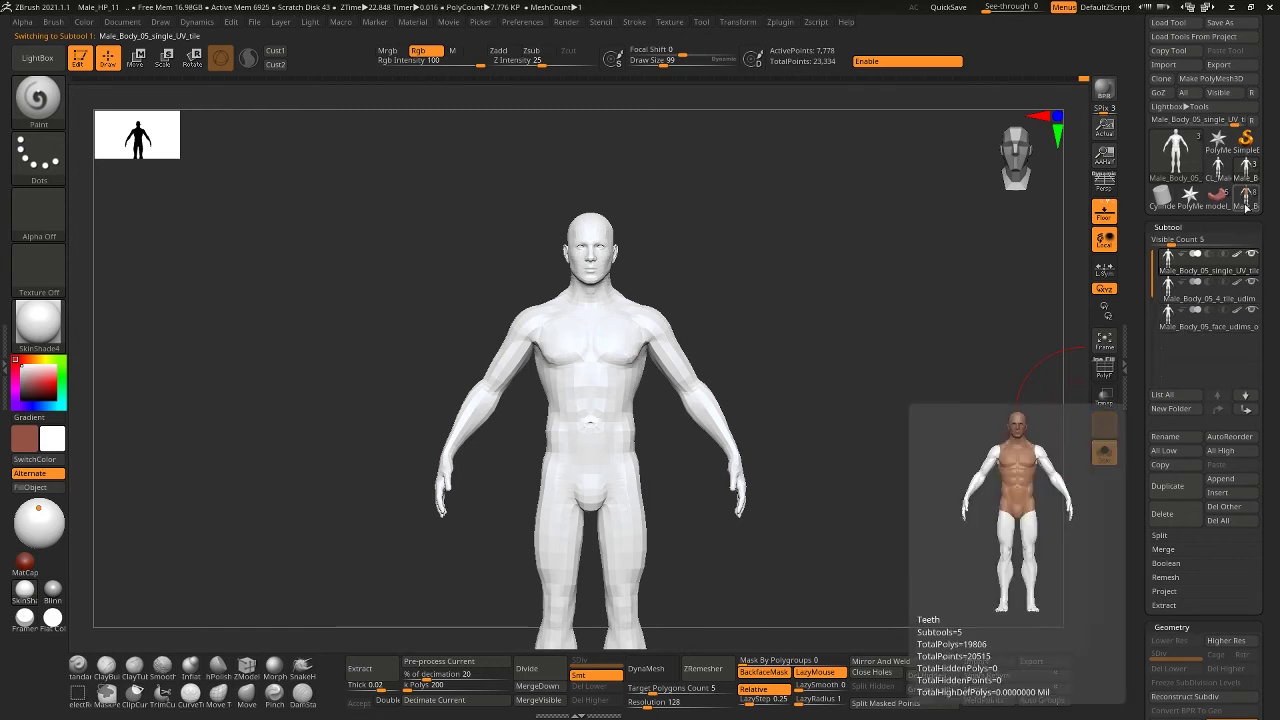
pyautogui.click(1246, 205)
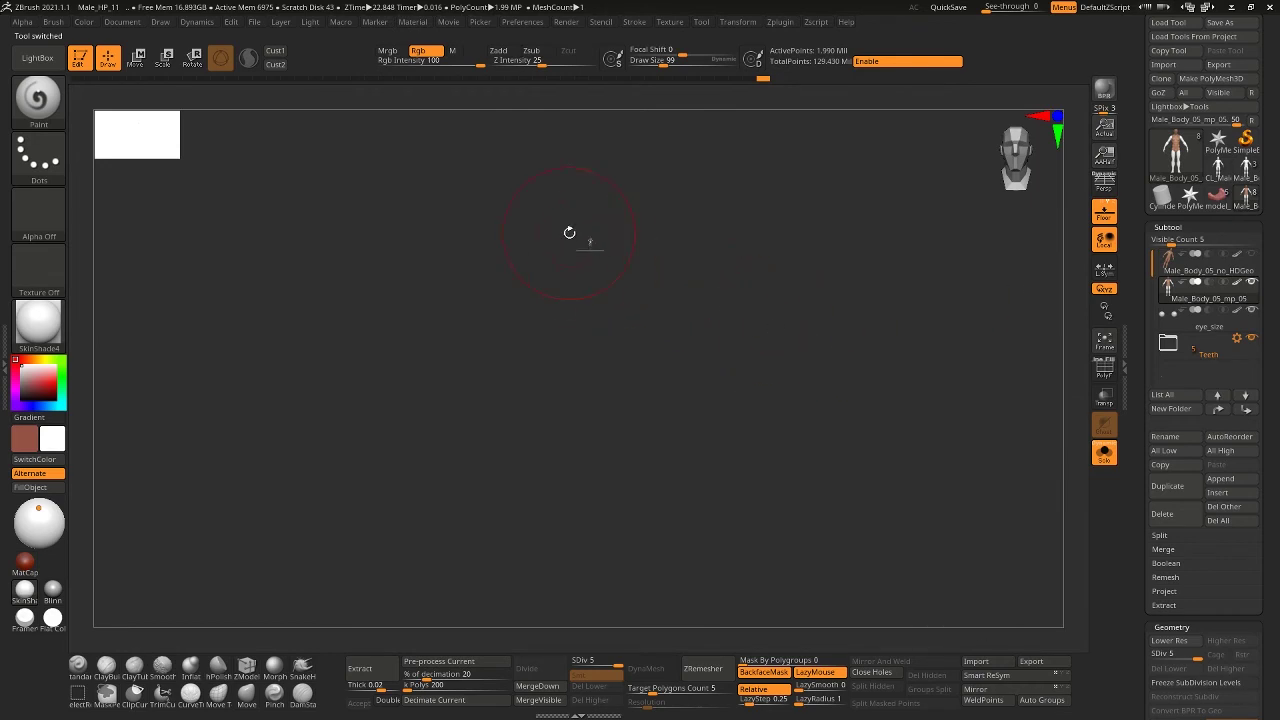
pyautogui.keyDown('ctrl'); pyautogui.moveTo(569, 231); pyautogui.dragTo(627, 360, button='right'); pyautogui.keyUp('ctrl')
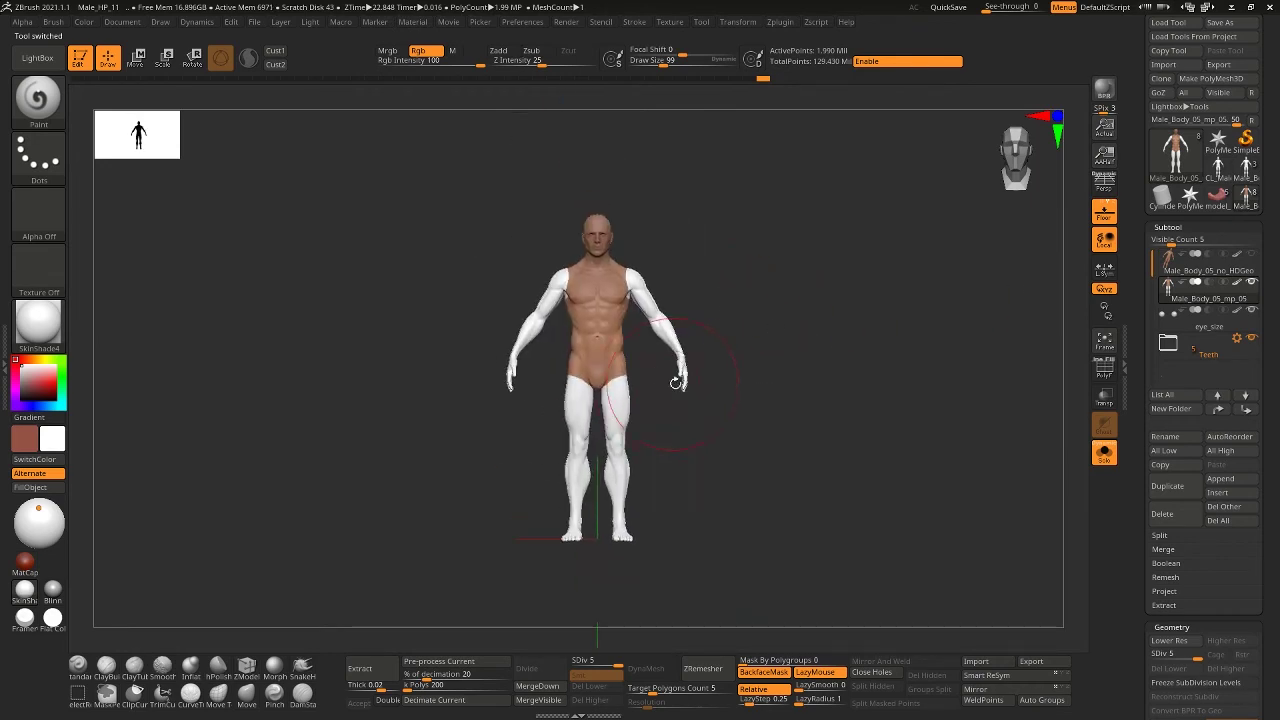
# Isolate the arms polygroup, assign the arms' saved texture map and convert it to polypaint
pyautogui.keyDown('ctrl'); pyautogui.keyDown('shift'); pyautogui.click(652, 318); pyautogui.keyUp('shift'); pyautogui.keyUp('ctrl')
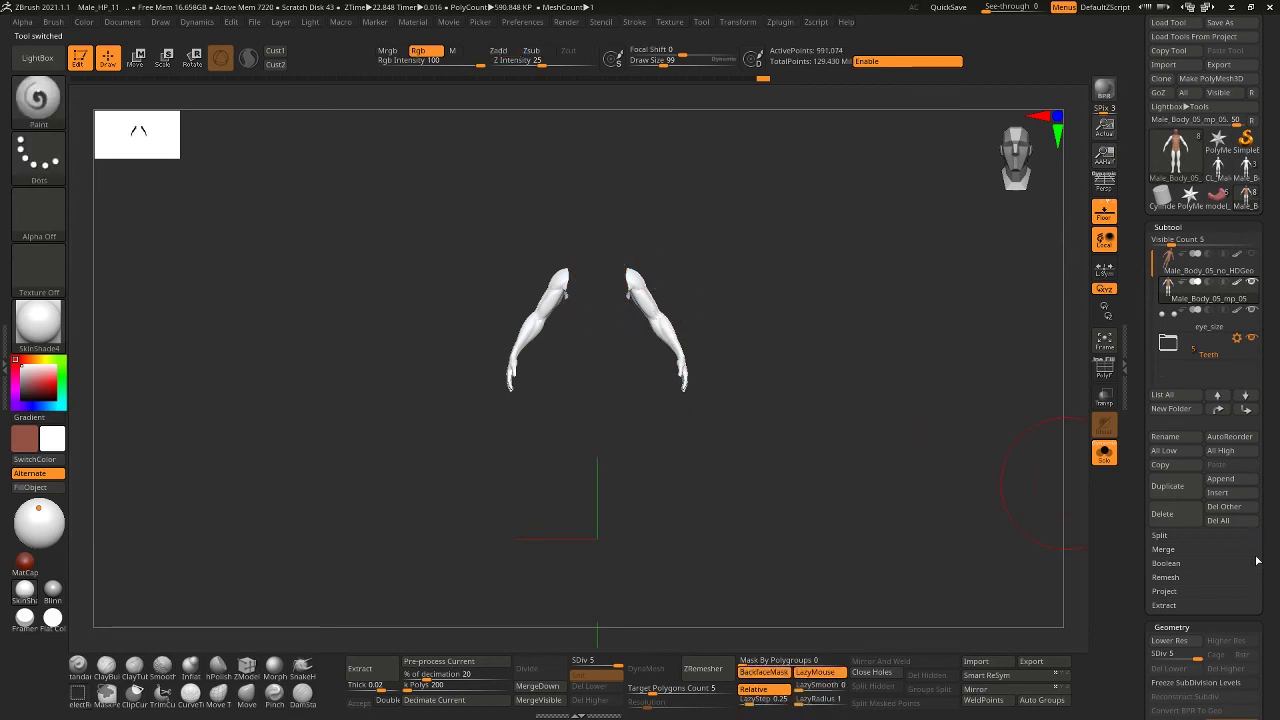
pyautogui.moveTo(1261, 562); pyautogui.dragTo(1248, 380)
pyautogui.click(1170, 492)
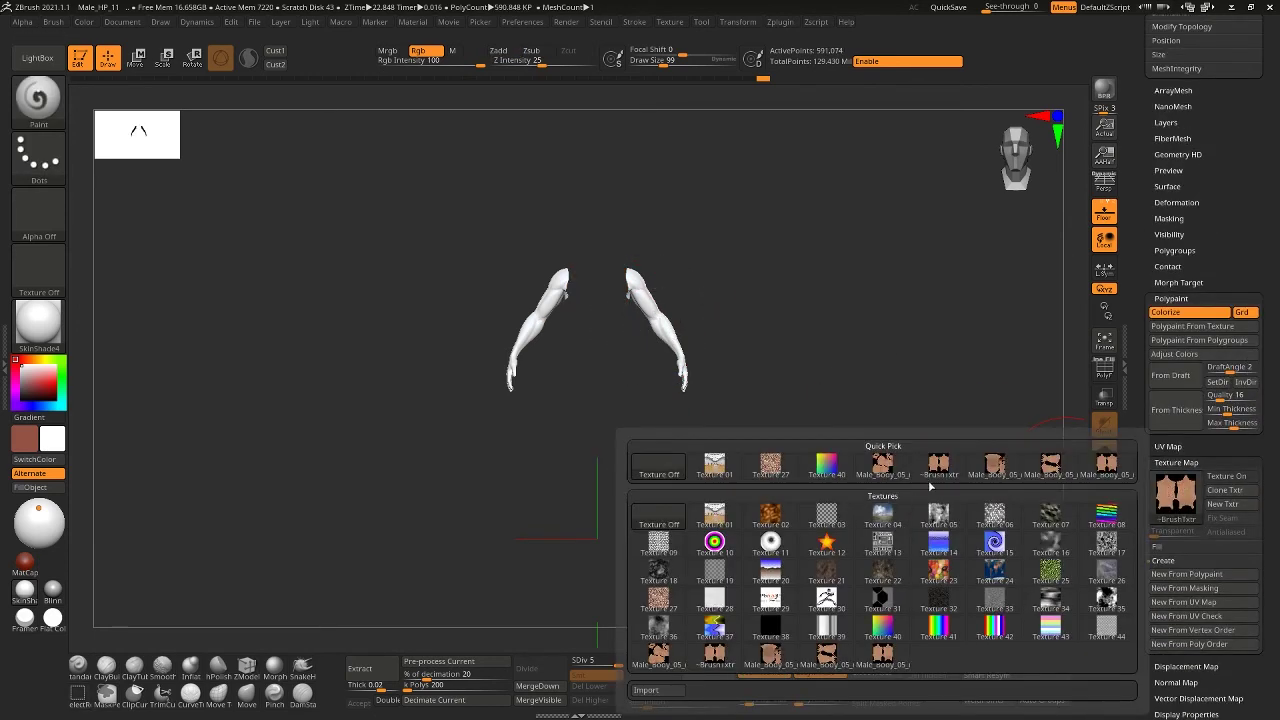
pyautogui.click(1050, 465)
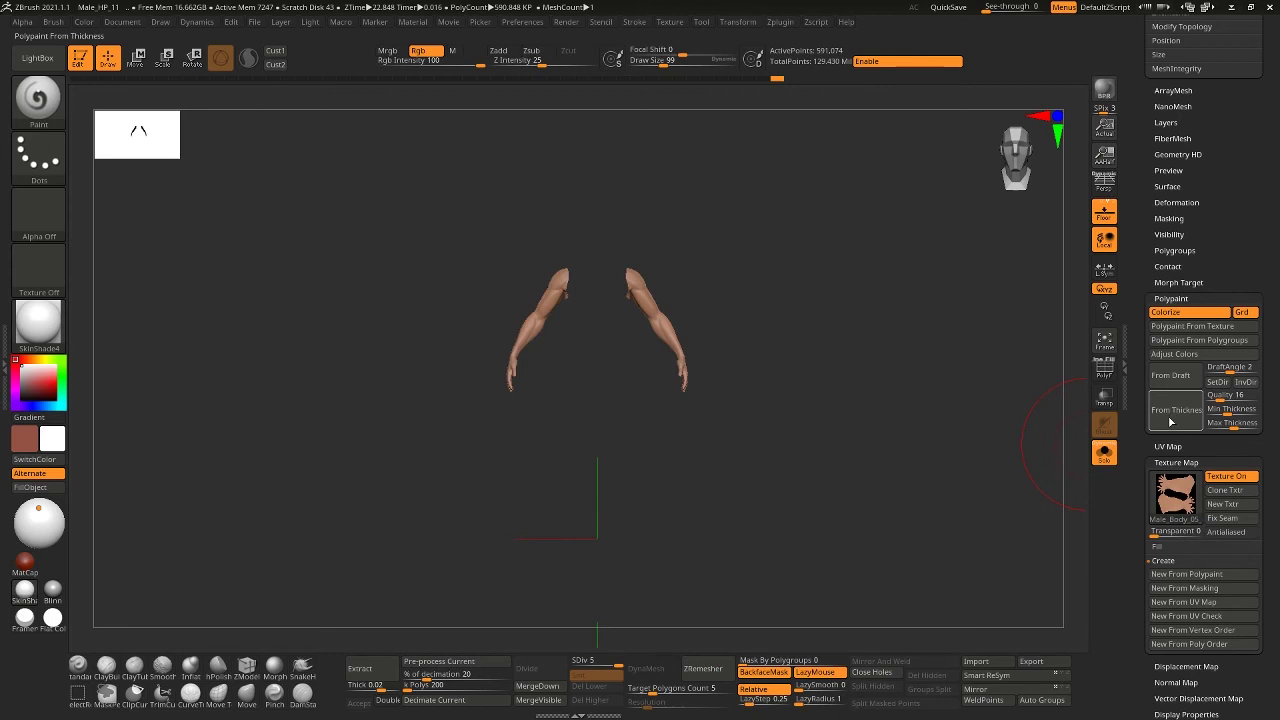
pyautogui.click(1187, 328)
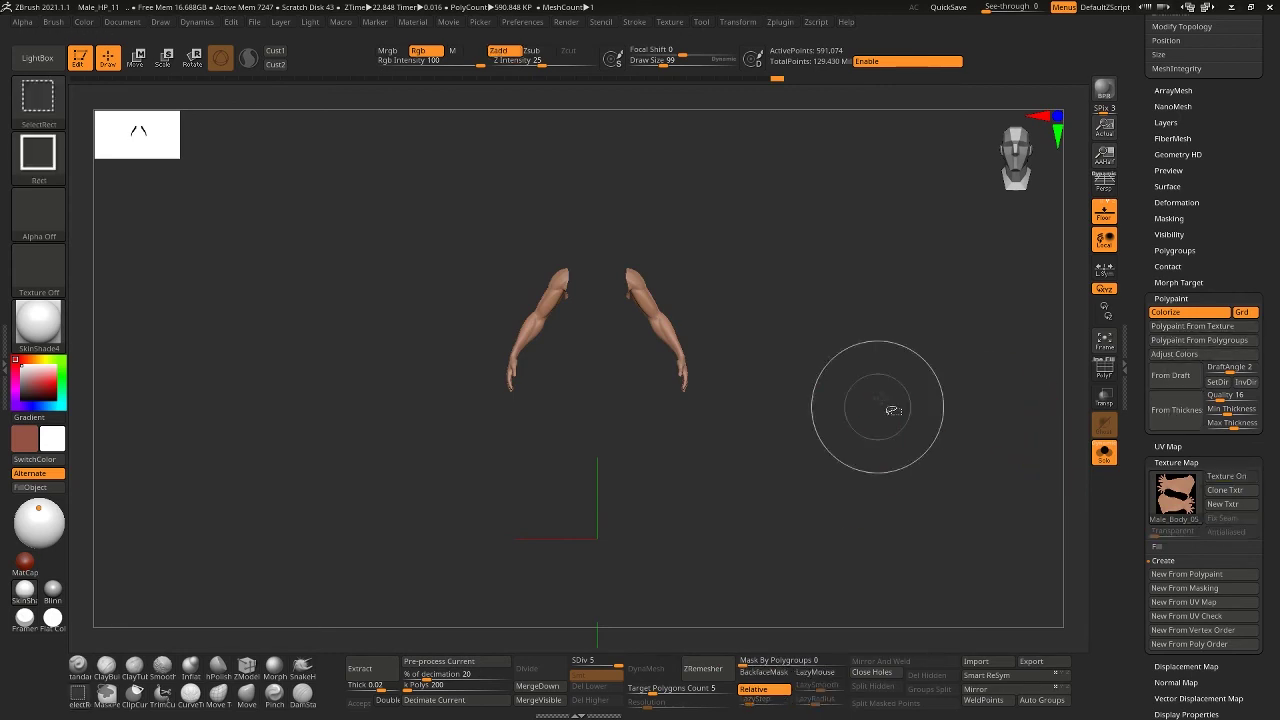
# Show the whole body, isolate the legs, assign the legs' saved texture map and convert it to polypaint
pyautogui.keyDown('ctrl'); pyautogui.keyDown('shift'); pyautogui.click(857, 400); pyautogui.keyUp('shift'); pyautogui.keyUp('ctrl')
pyautogui.keyDown('ctrl'); pyautogui.keyDown('shift'); pyautogui.click(605, 480); pyautogui.keyUp('shift'); pyautogui.keyUp('ctrl')
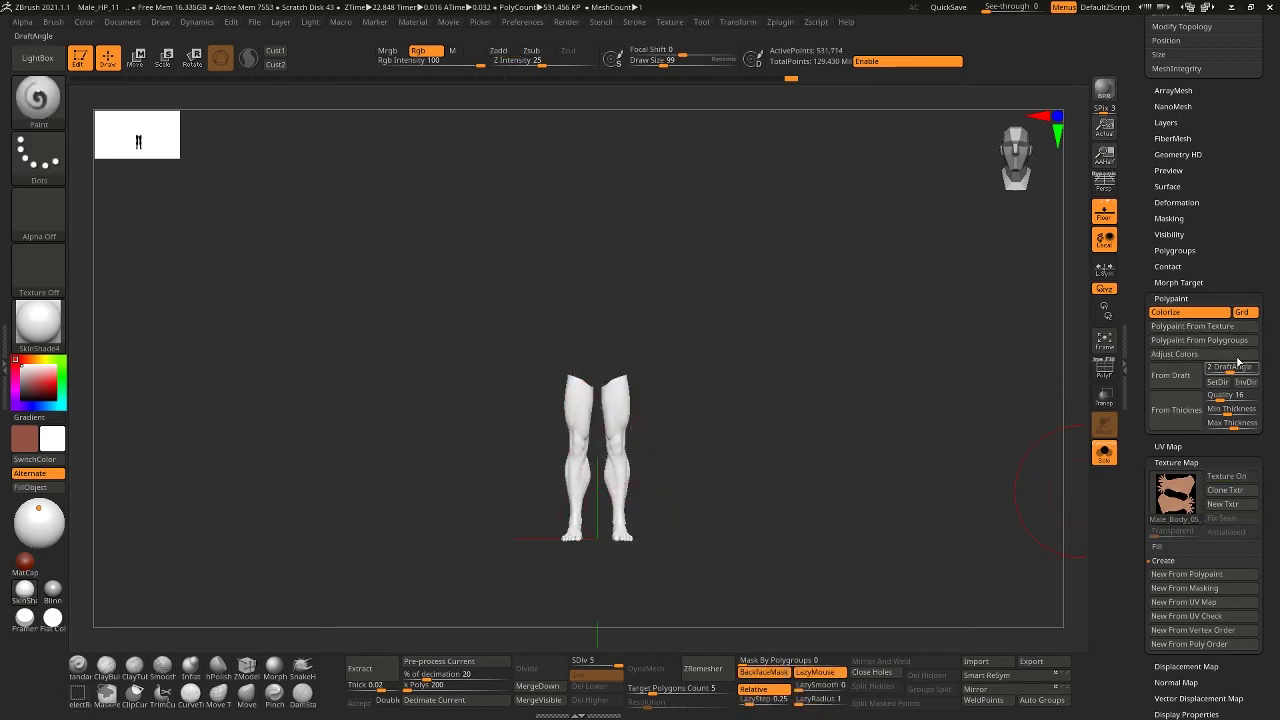
pyautogui.click(1176, 492)
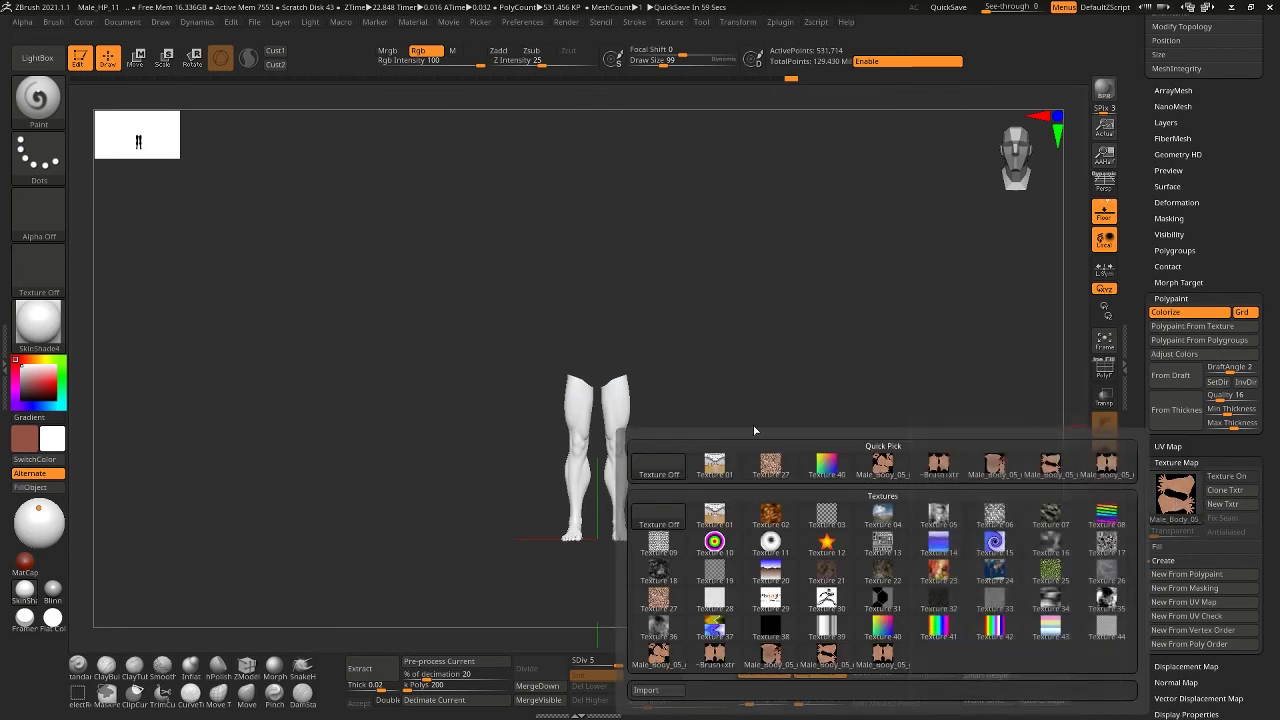
pyautogui.click(1176, 492)
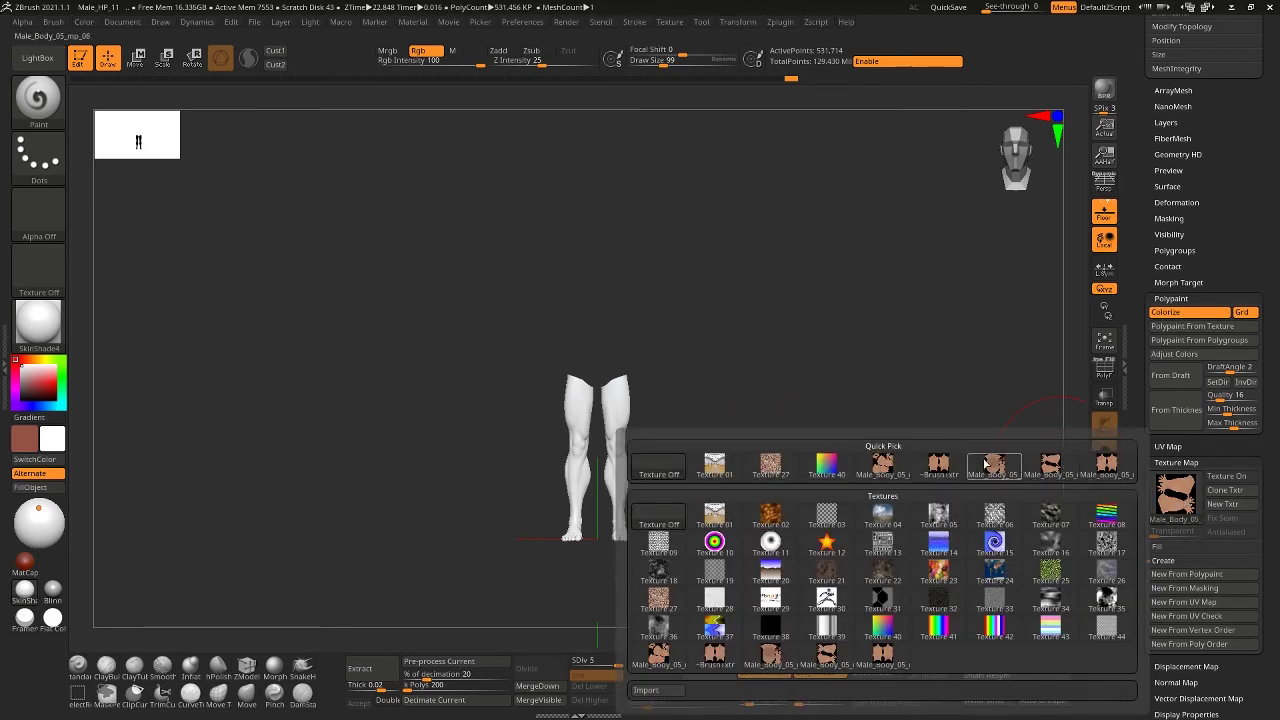
pyautogui.click(884, 466)
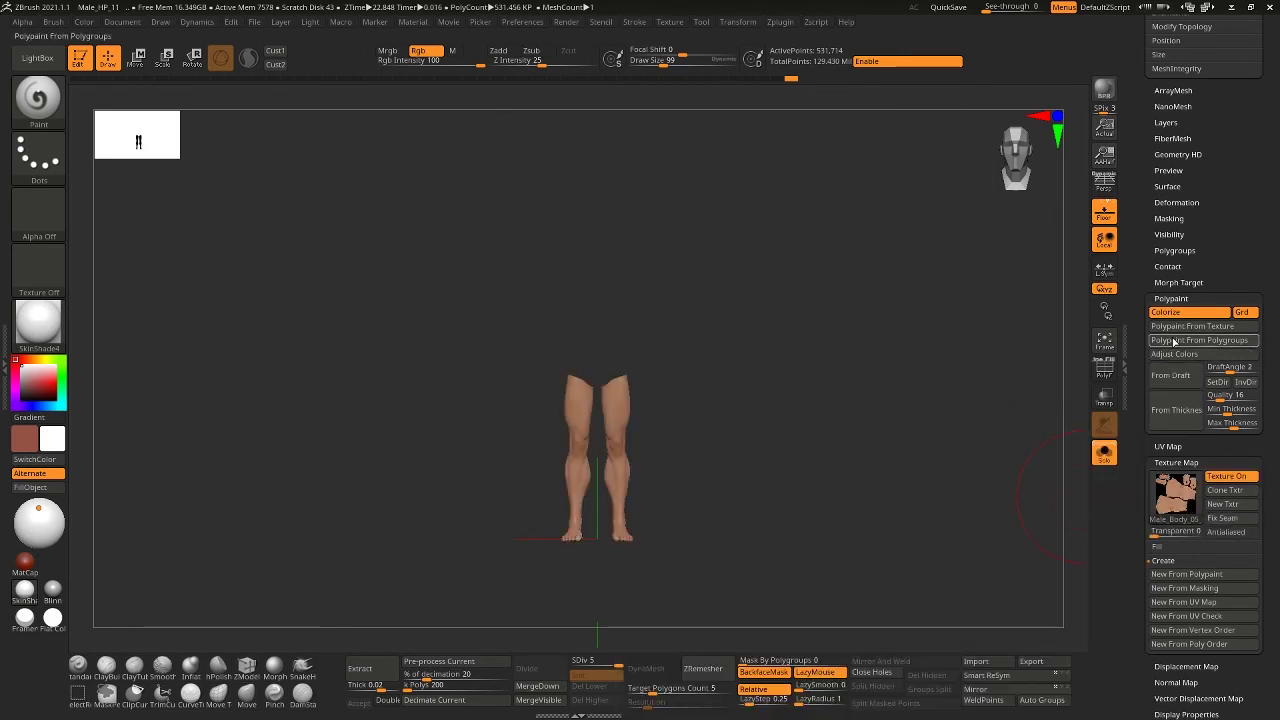
pyautogui.click(1174, 328)
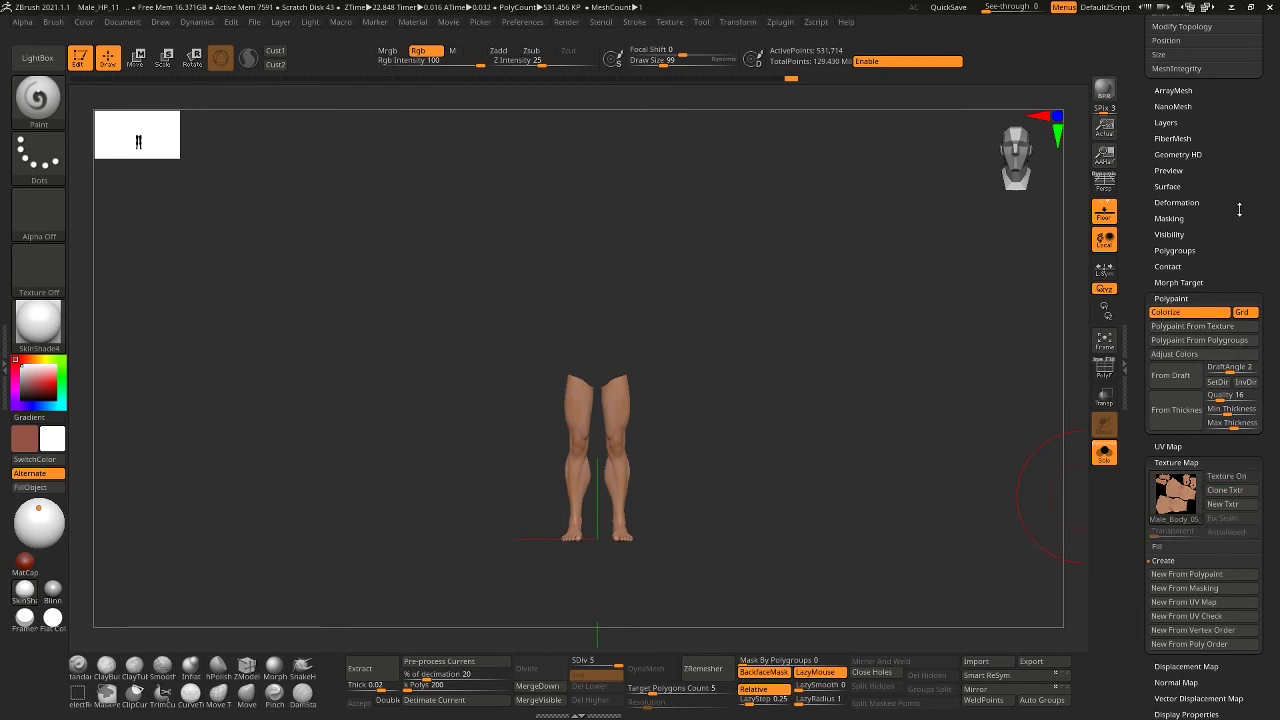
# Show the whole high-poly body, switch to the low-poly Male_Body_05_single_UV_tile tool and bring its figure into view
pyautogui.scroll(2, 1138, 370)
pyautogui.keyDown('ctrl'); pyautogui.keyDown('shift'); pyautogui.click(857, 528); pyautogui.keyUp('shift'); pyautogui.keyUp('ctrl')
pyautogui.scroll(10, 1200, 340)
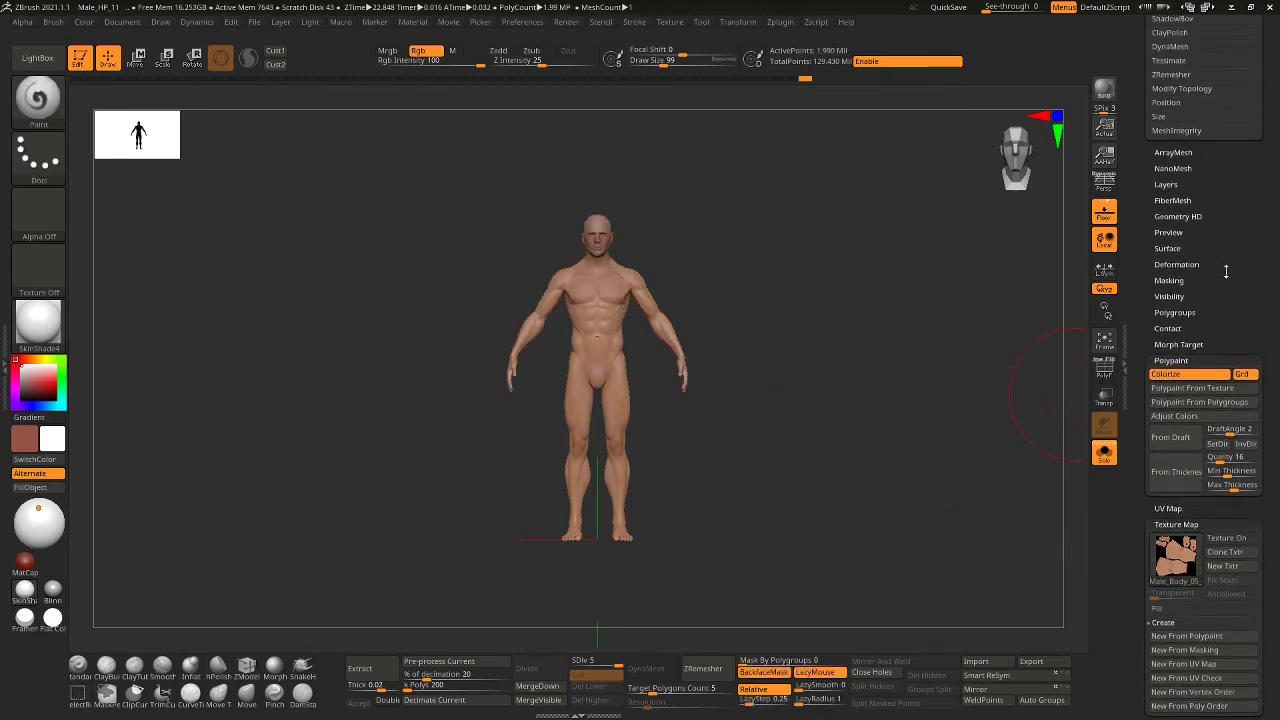
pyautogui.click(1243, 204)
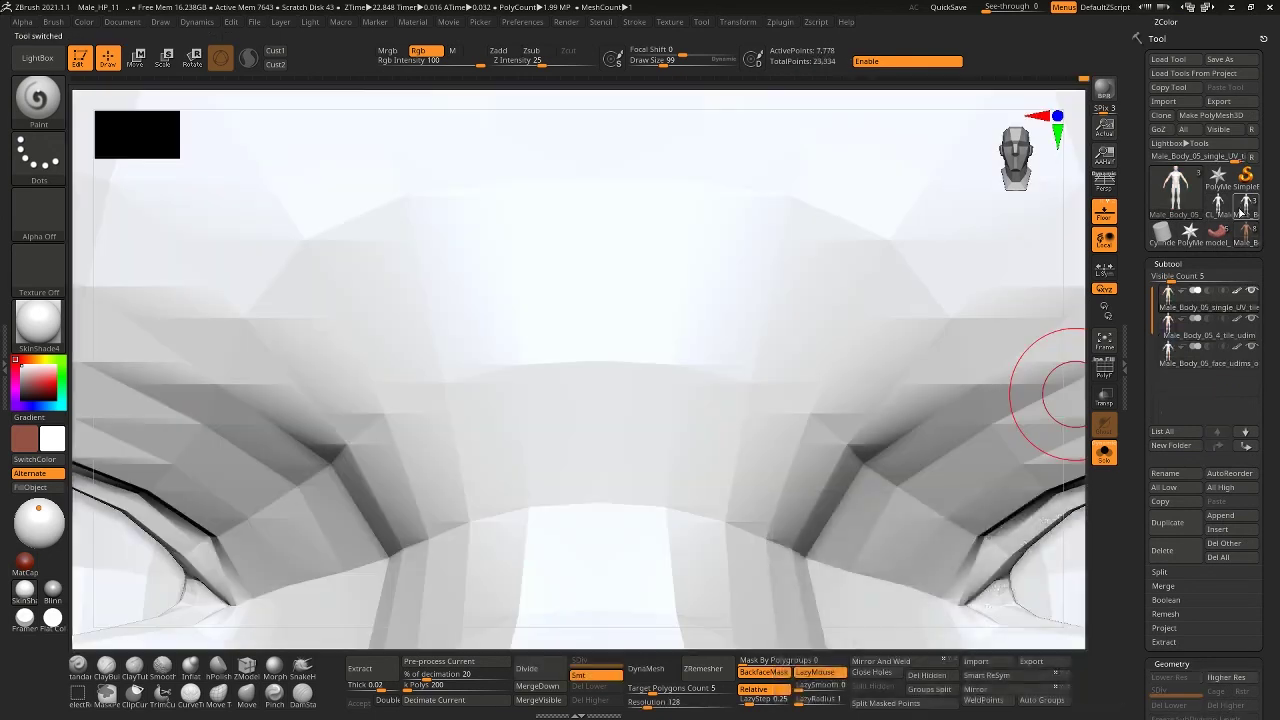
pyautogui.press('f')
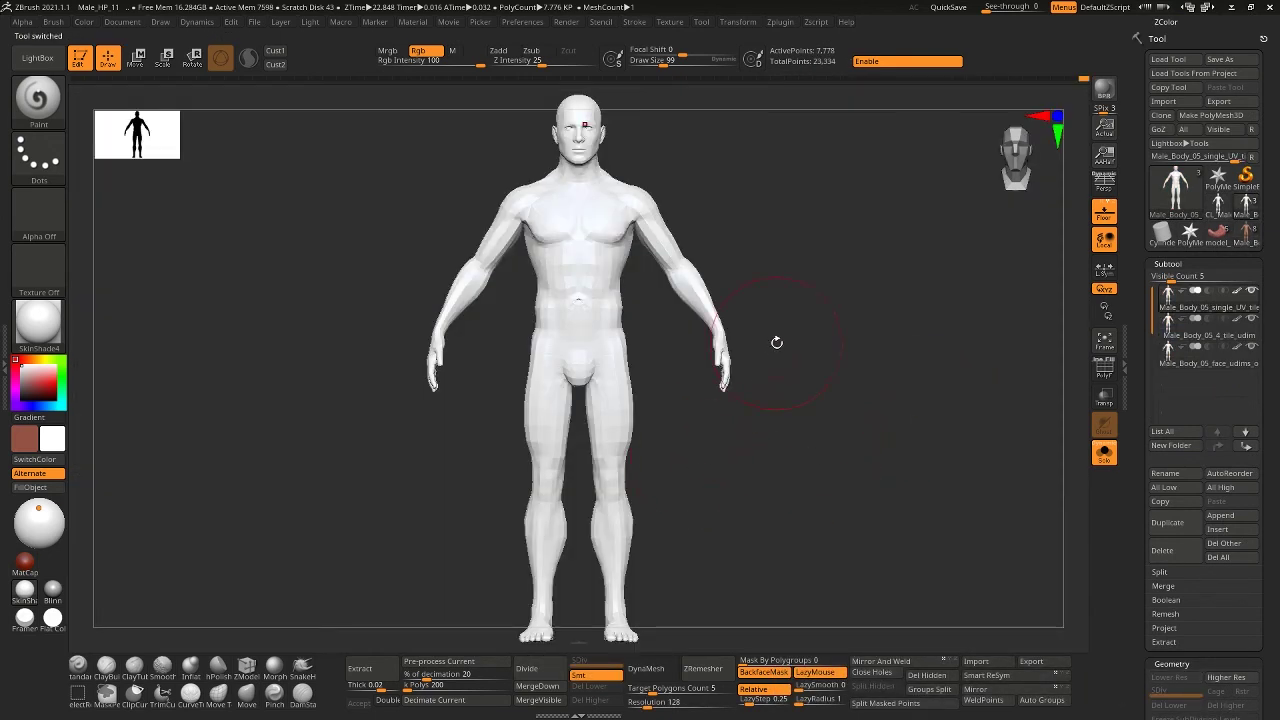
pyautogui.keyDown('alt'); pyautogui.moveTo(776, 343); pyautogui.dragTo(780, 393); pyautogui.keyUp('alt')
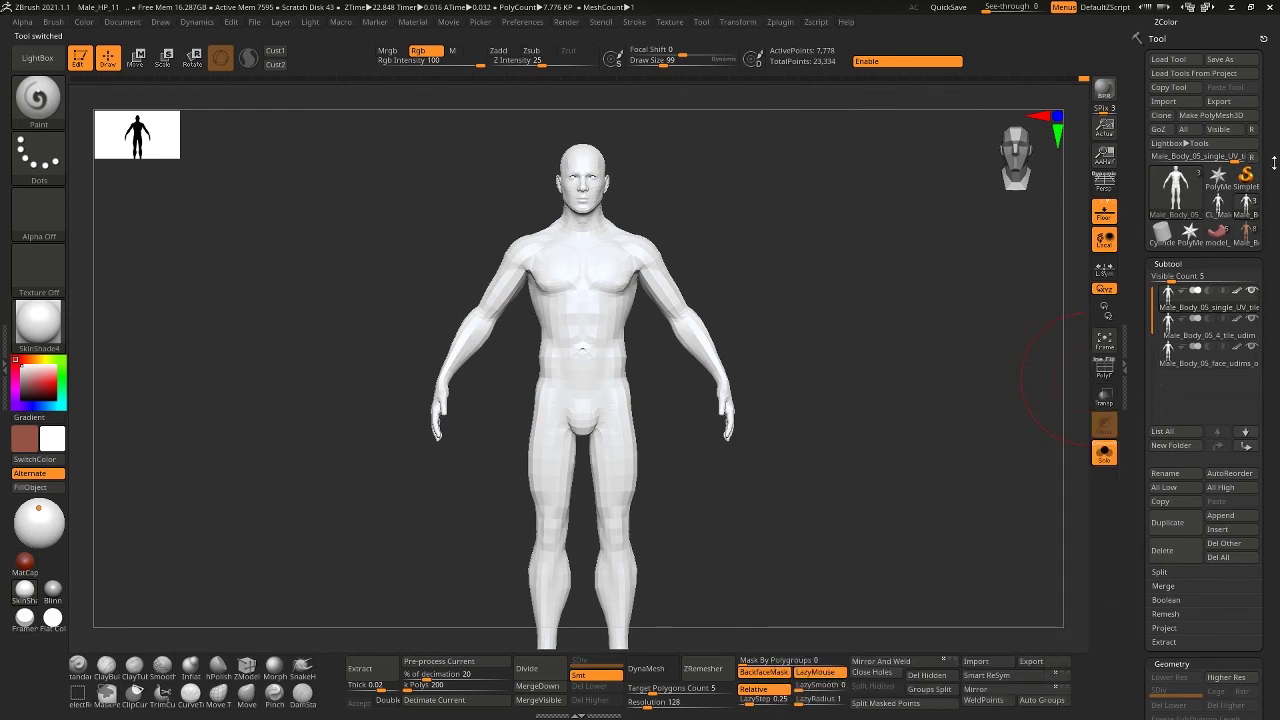
# Copy the UVs of the low-poly single-UV-tile body with UV Master
pyautogui.moveTo(1273, 147); pyautogui.dragTo(1274, 216)
pyautogui.scroll(5, 1274, 216)
pyautogui.click(1167, 186)
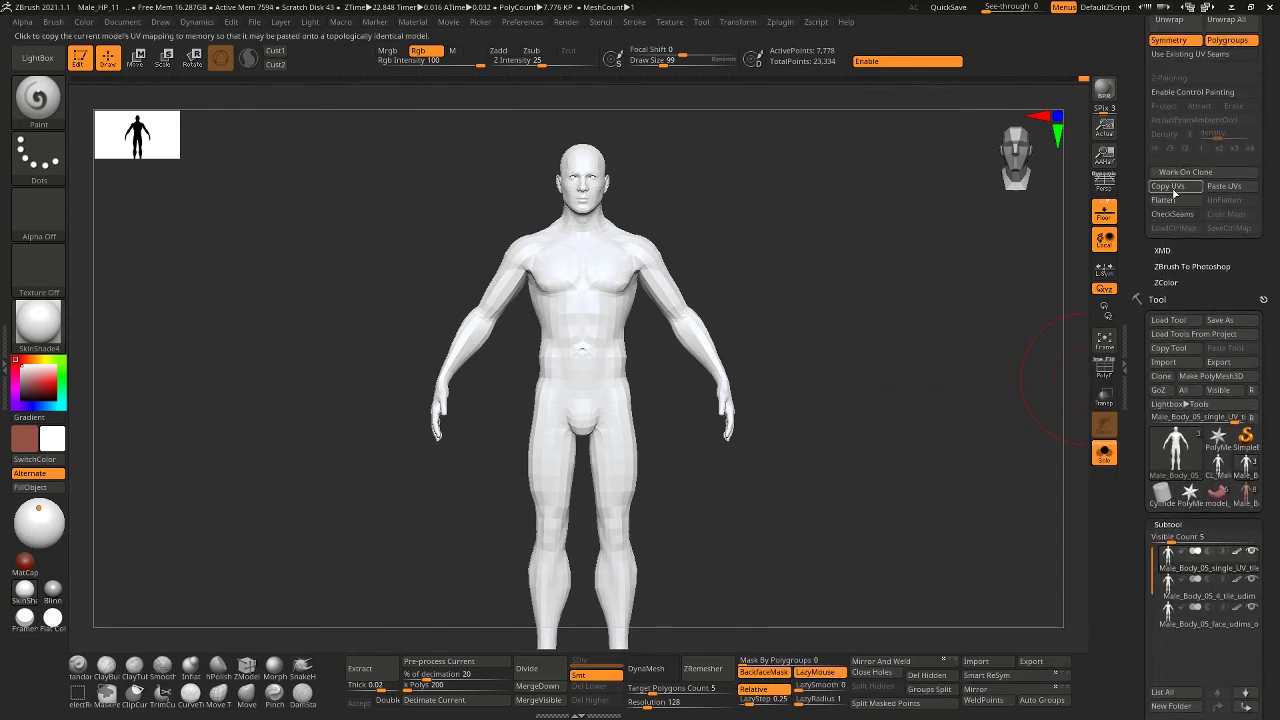
# Switch back to the polypainted high-poly body tool and paste the copied UVs onto the Male_Body_05_mp_05 subtool
pyautogui.scroll(-15, 1264, 256)
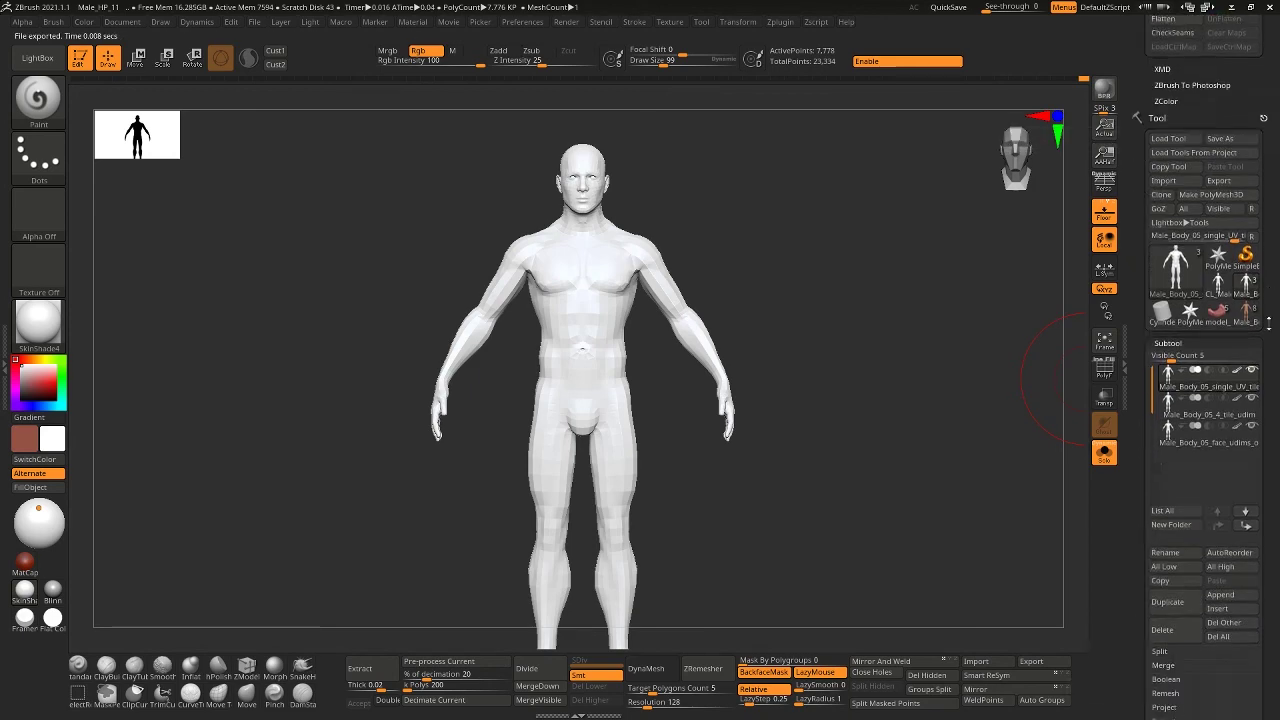
pyautogui.scroll(9, 1263, 256)
pyautogui.click(1245, 272)
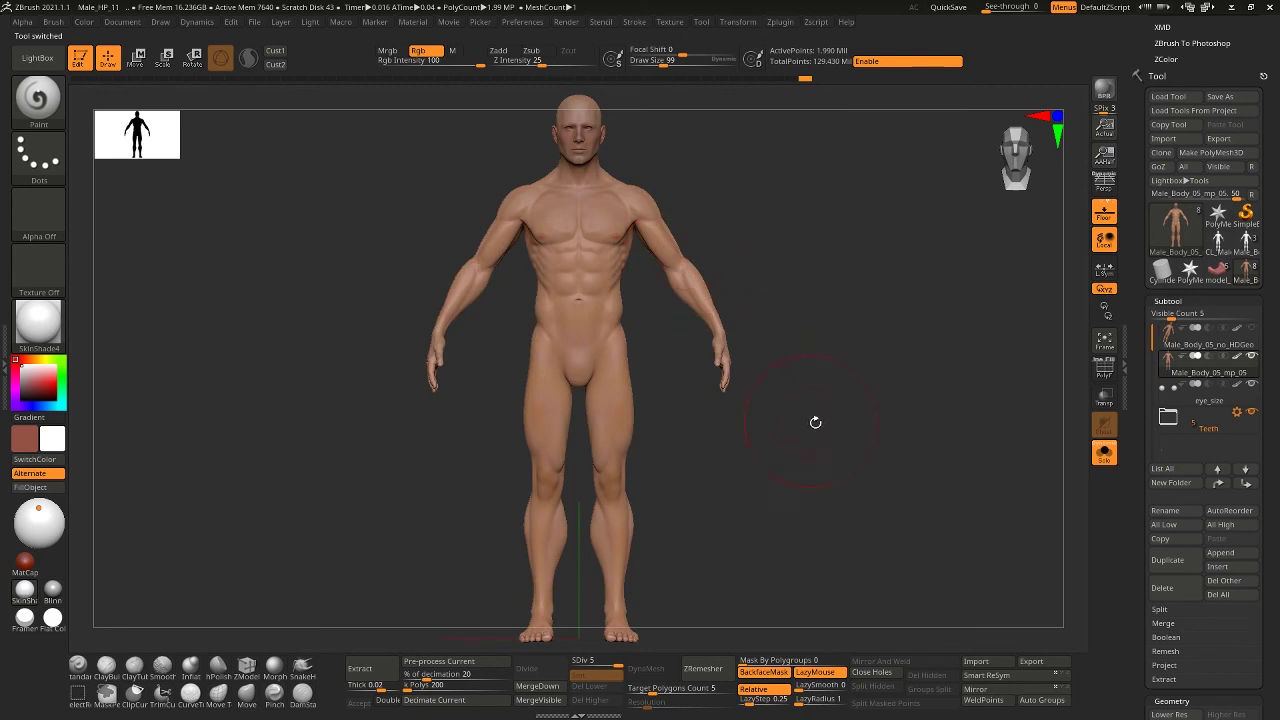
pyautogui.click(1106, 376)
pyautogui.click(1107, 378)
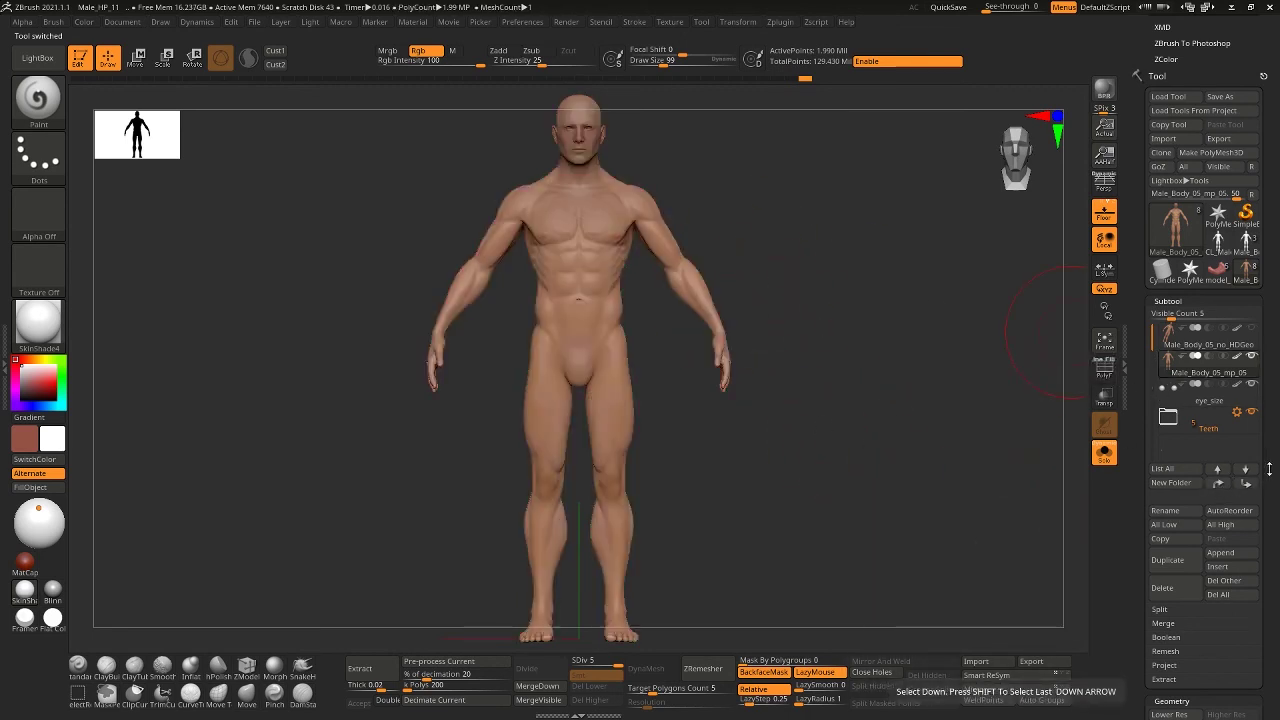
pyautogui.scroll(-1, 1243, 515)
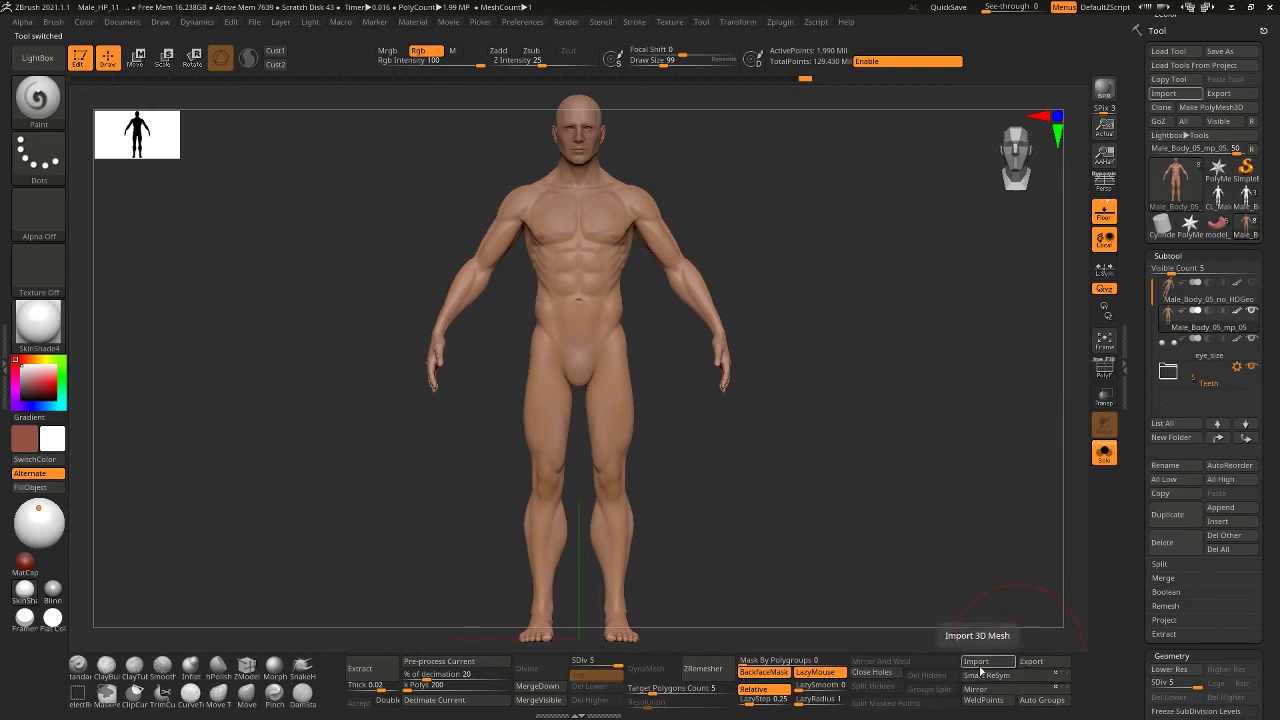
pyautogui.moveTo(1238, 287)
pyautogui.scroll(5, 1230, 240)
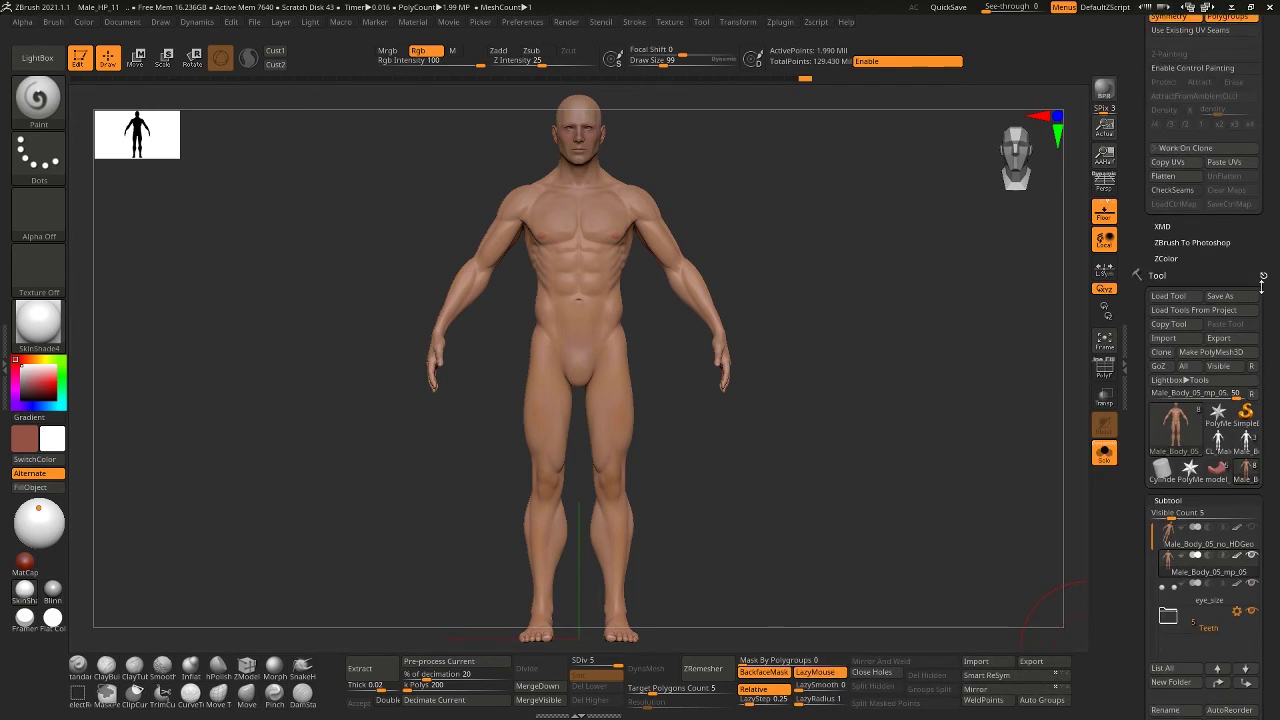
pyautogui.click(1222, 187)
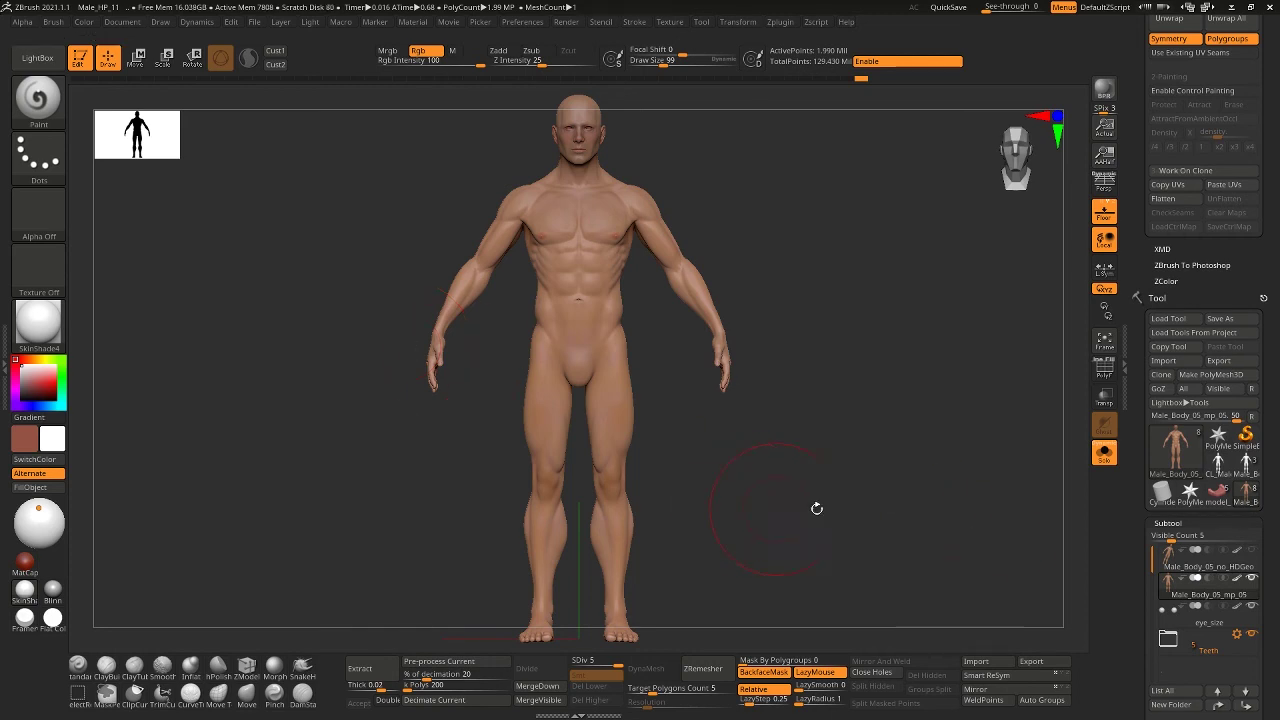
# Create a new texture map from the body's polypaint, clone it to the texture library and check it there
pyautogui.moveTo(1268, 576); pyautogui.dragTo(1259, 350)
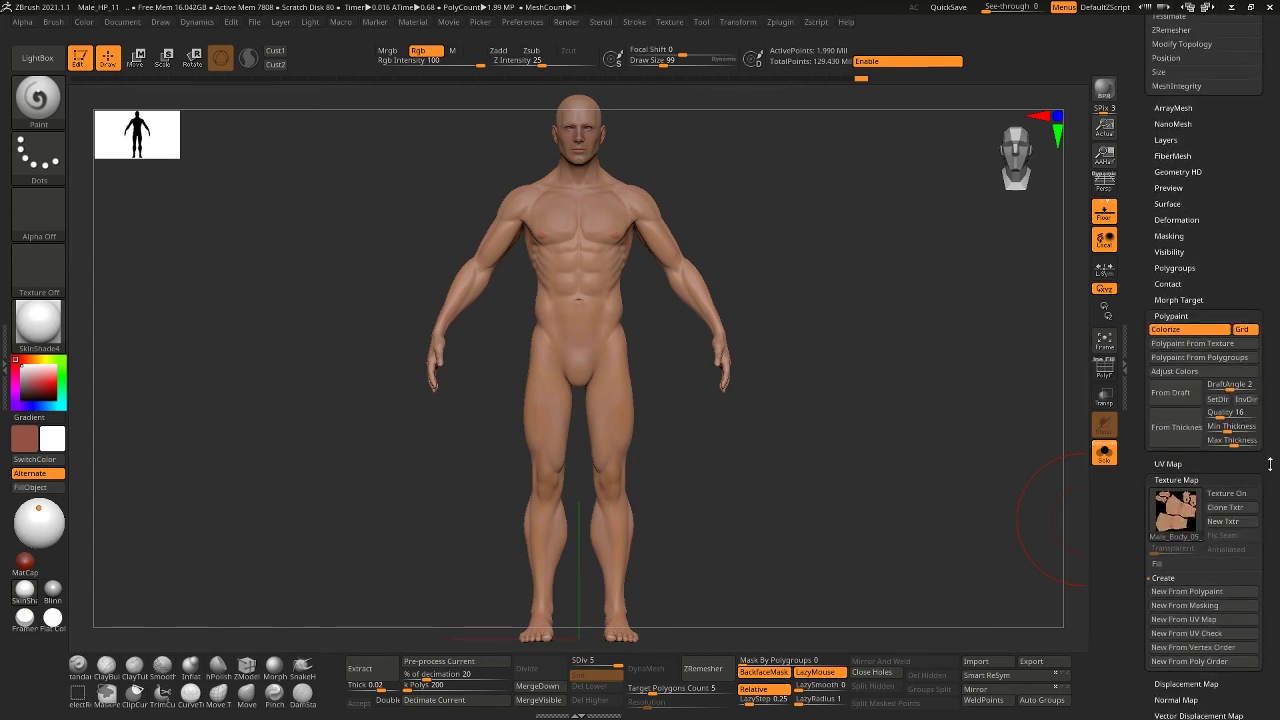
pyautogui.click(1190, 591)
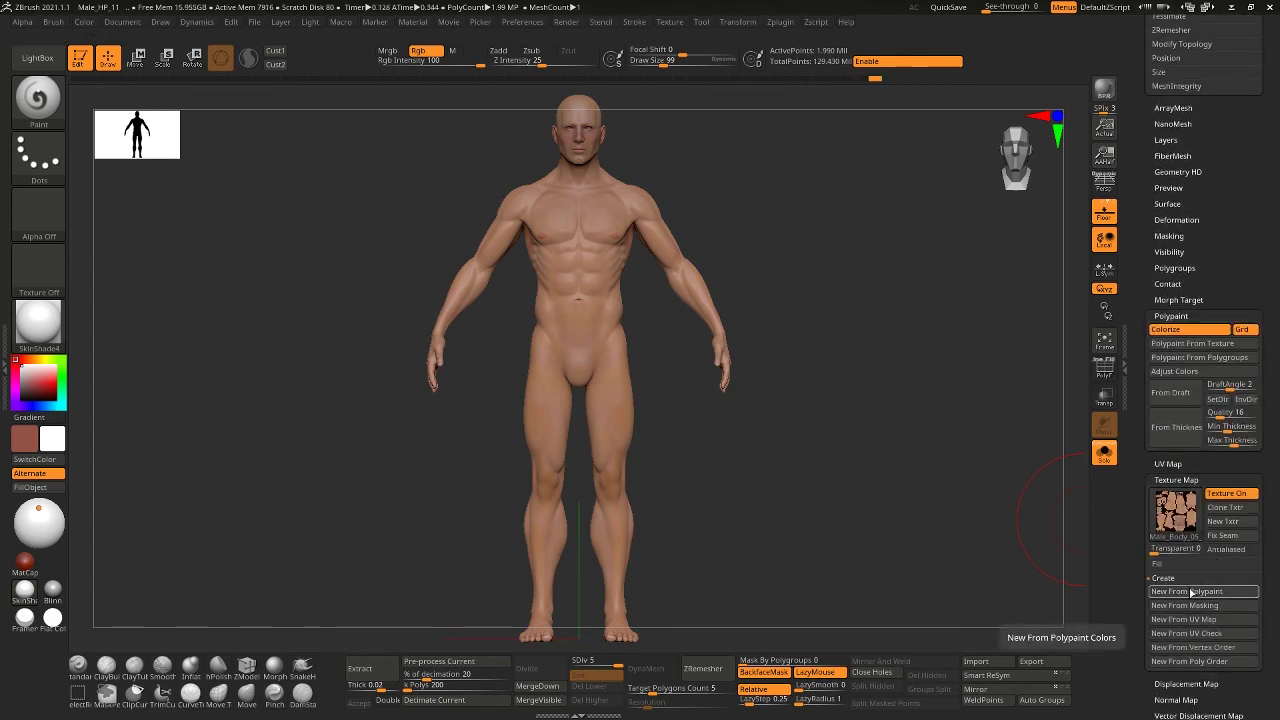
pyautogui.moveTo(1172, 517)
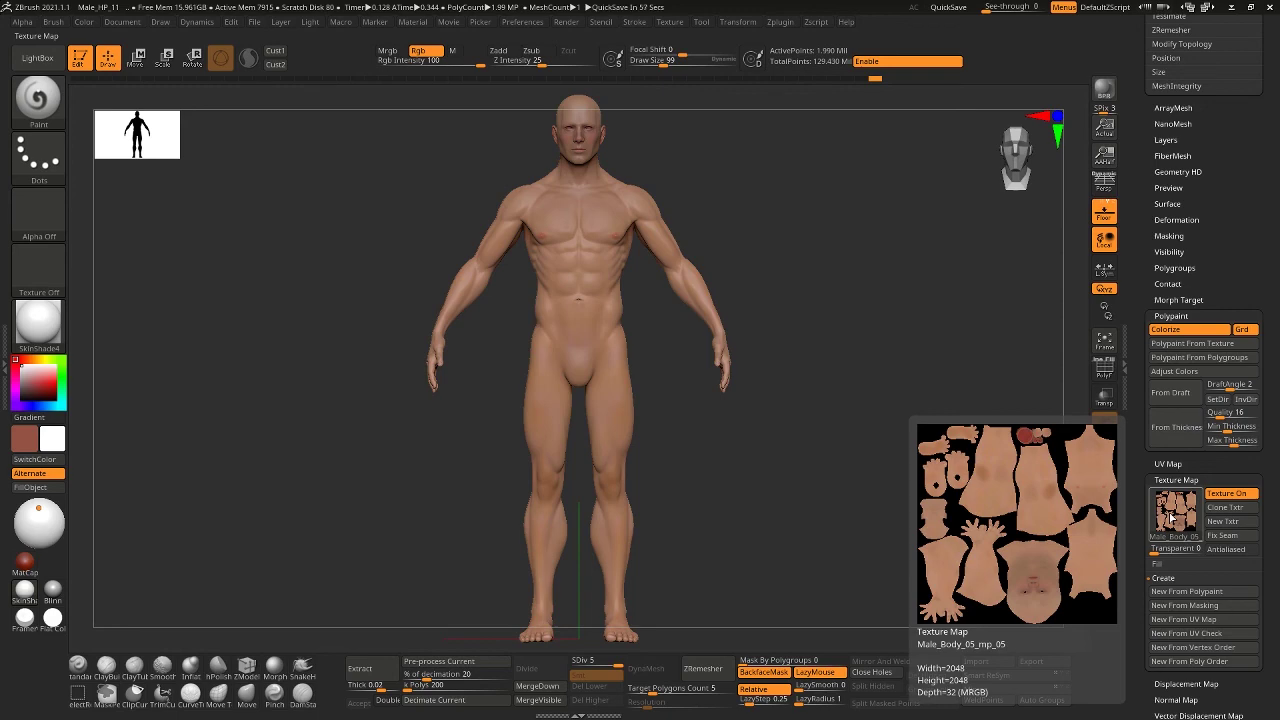
pyautogui.click(1225, 507)
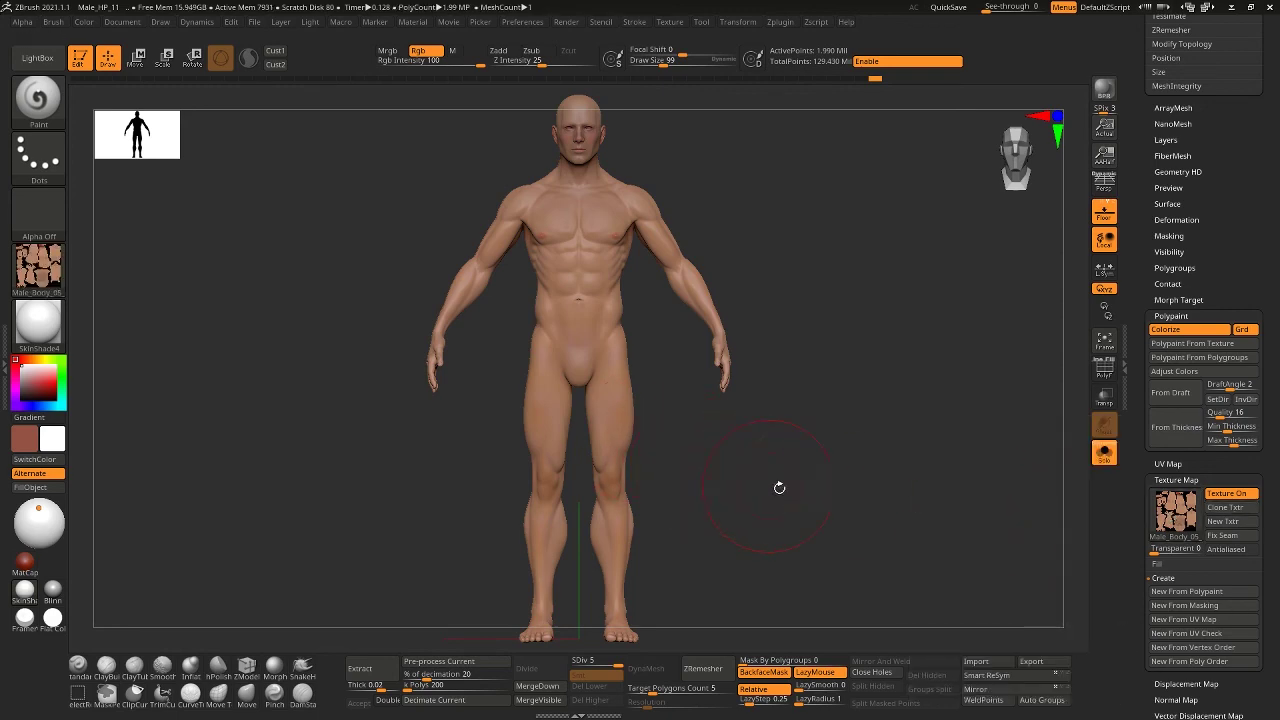
pyautogui.scroll(10, 1196, 249)
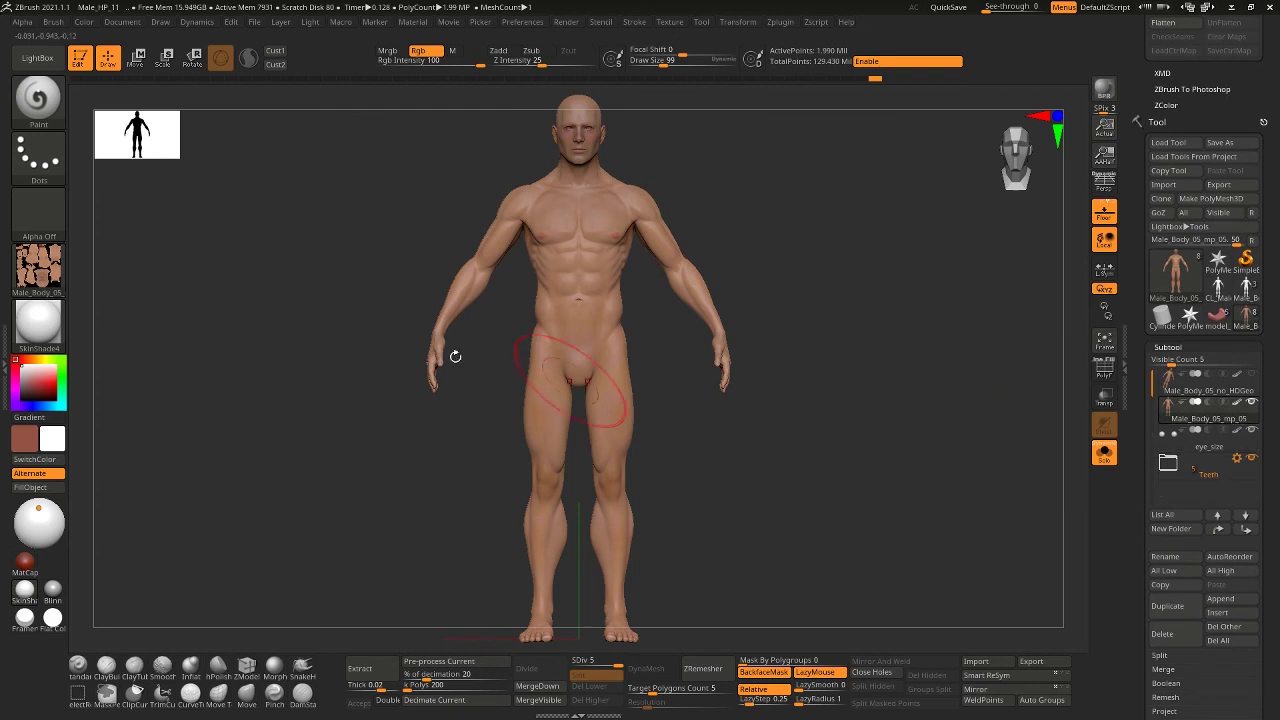
pyautogui.click(38, 268)
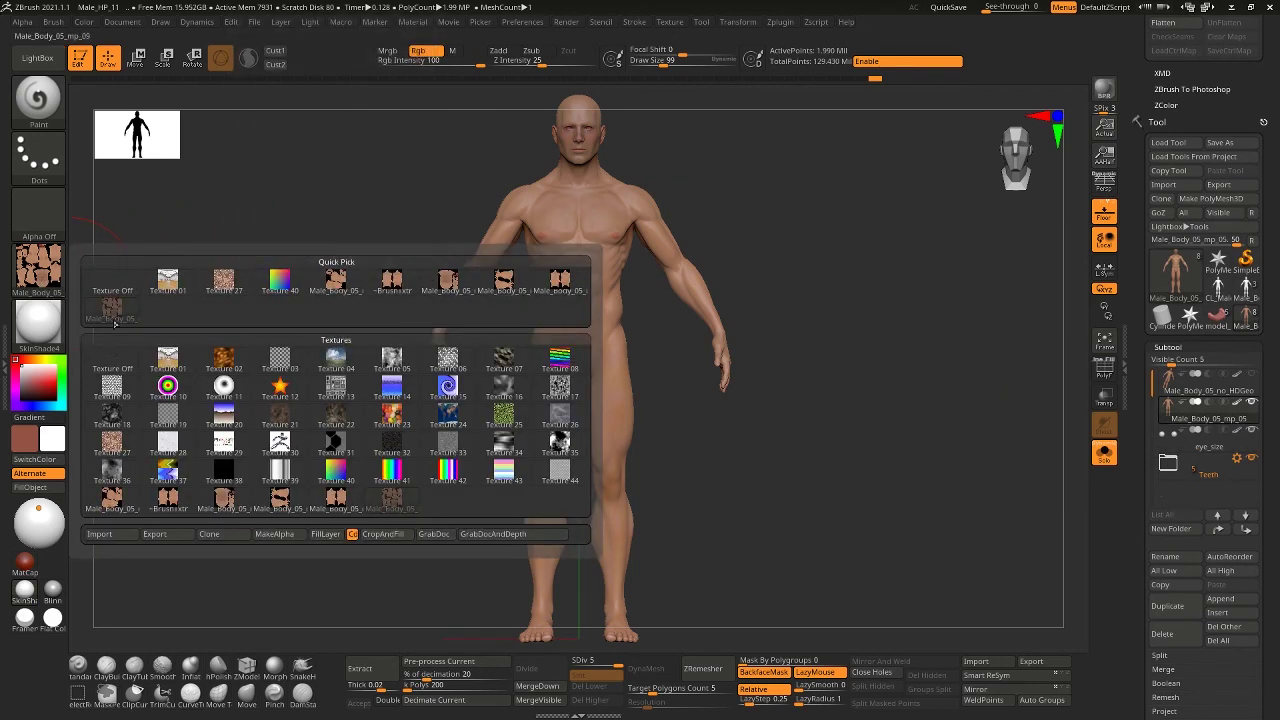
pyautogui.moveTo(1270, 263); pyautogui.dragTo(1263, 320)
pyautogui.scroll(3, 1263, 319)
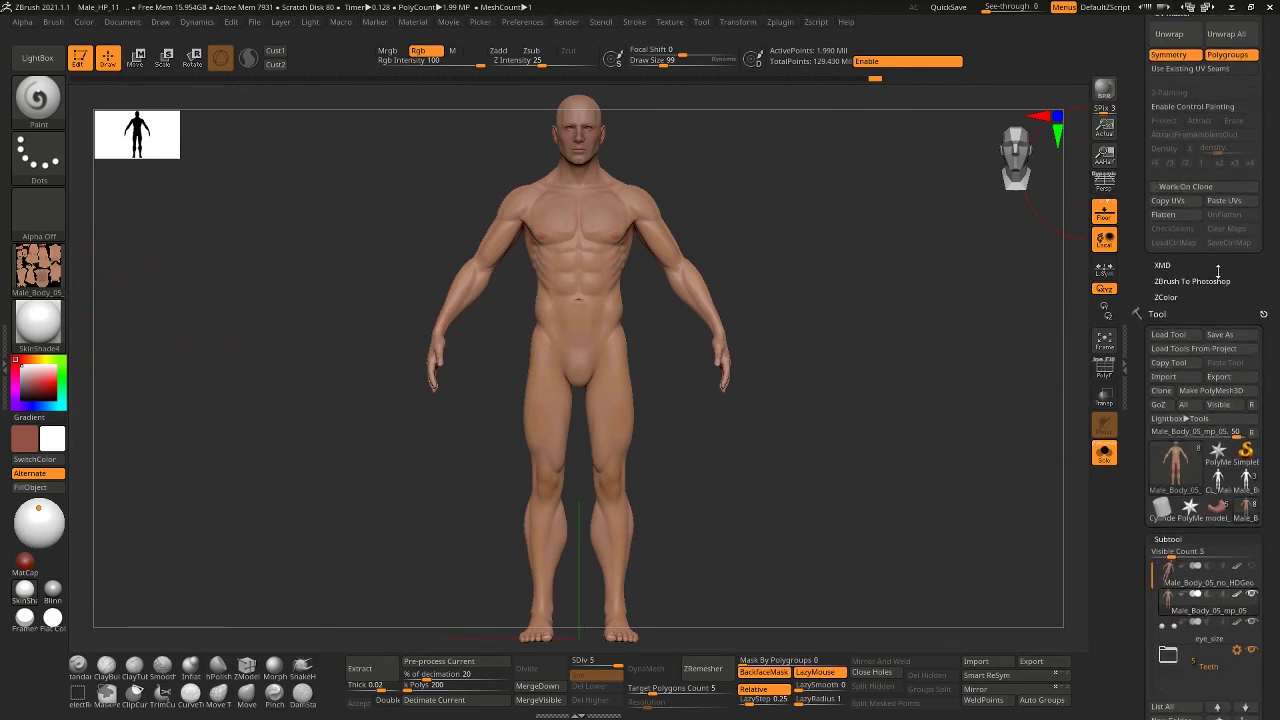
pyautogui.scroll(10, 1225, 275)
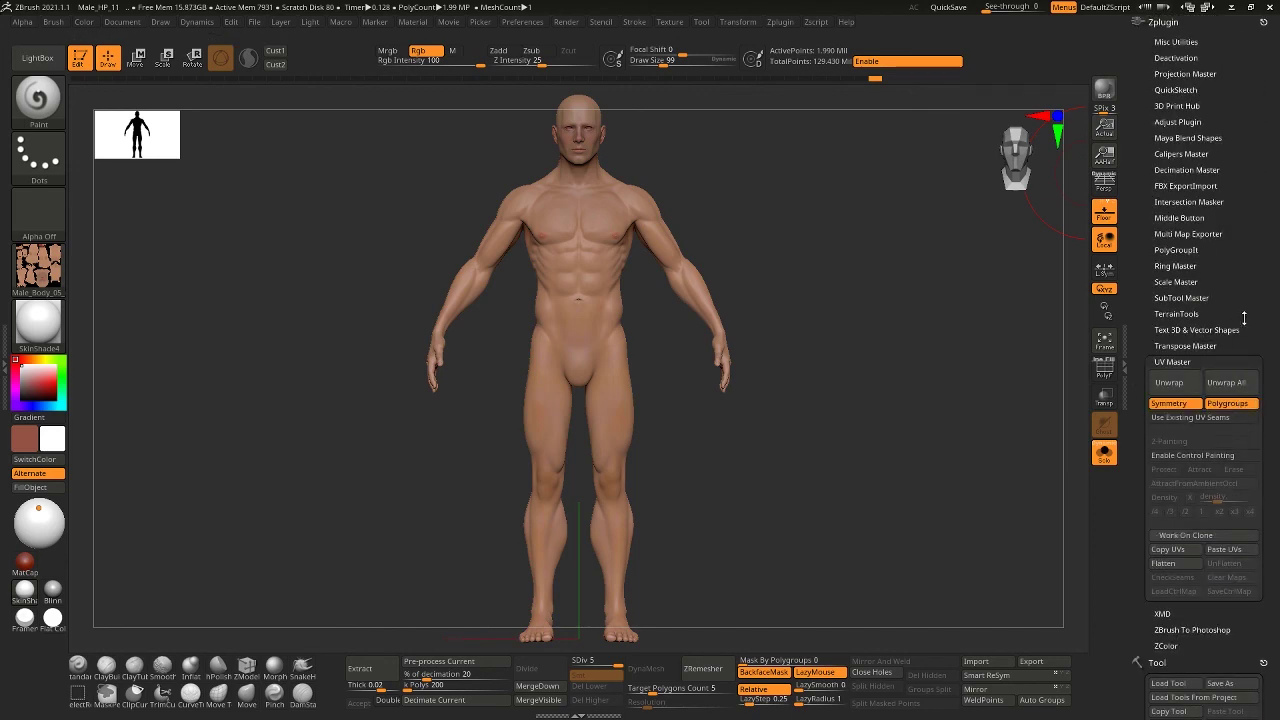
pyautogui.scroll(-12, 1130, 505)
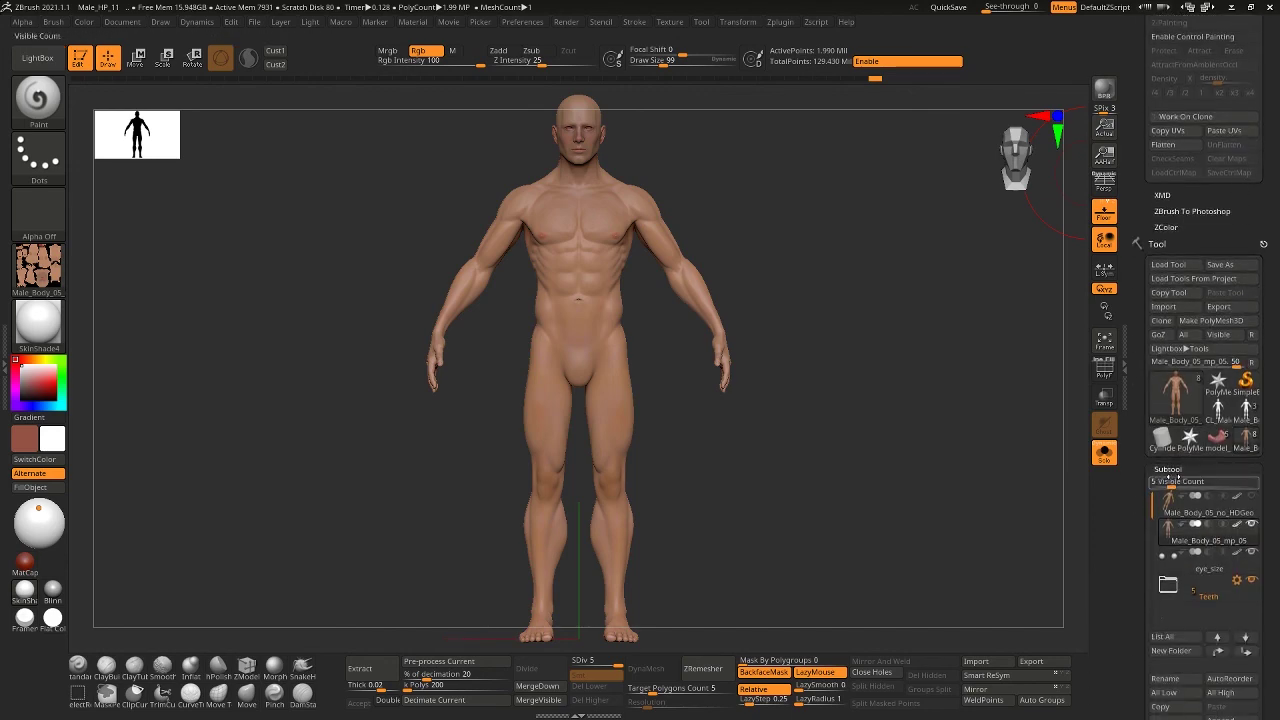